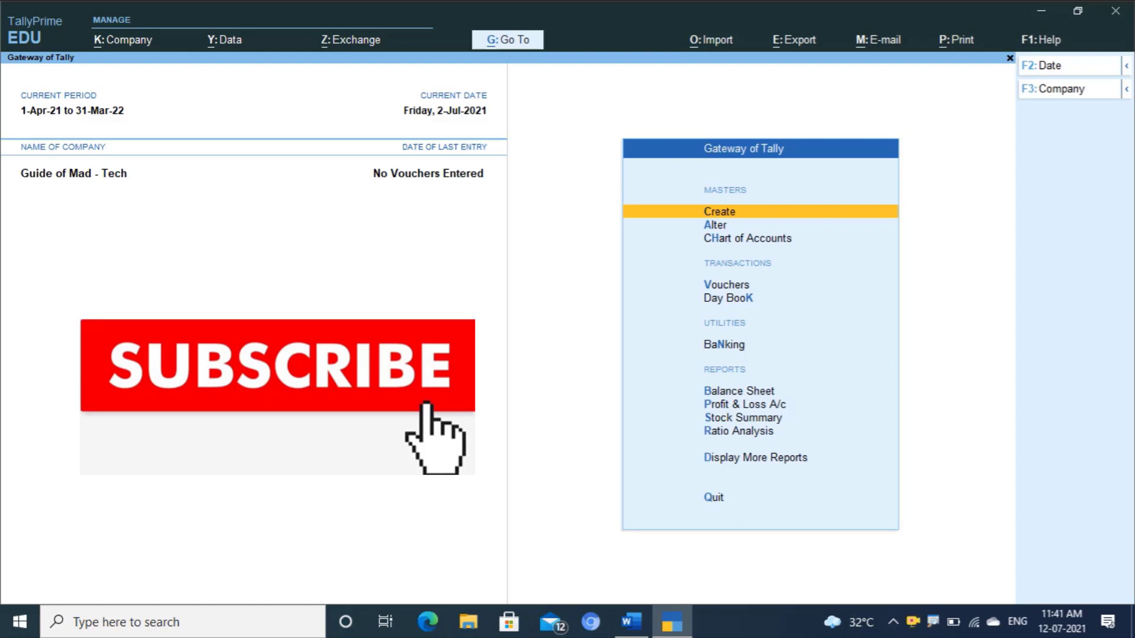
- Switch to the stock management document in Word and review the balance sheet at its beginning
{"action": "key", "text": "alt+Tab"}
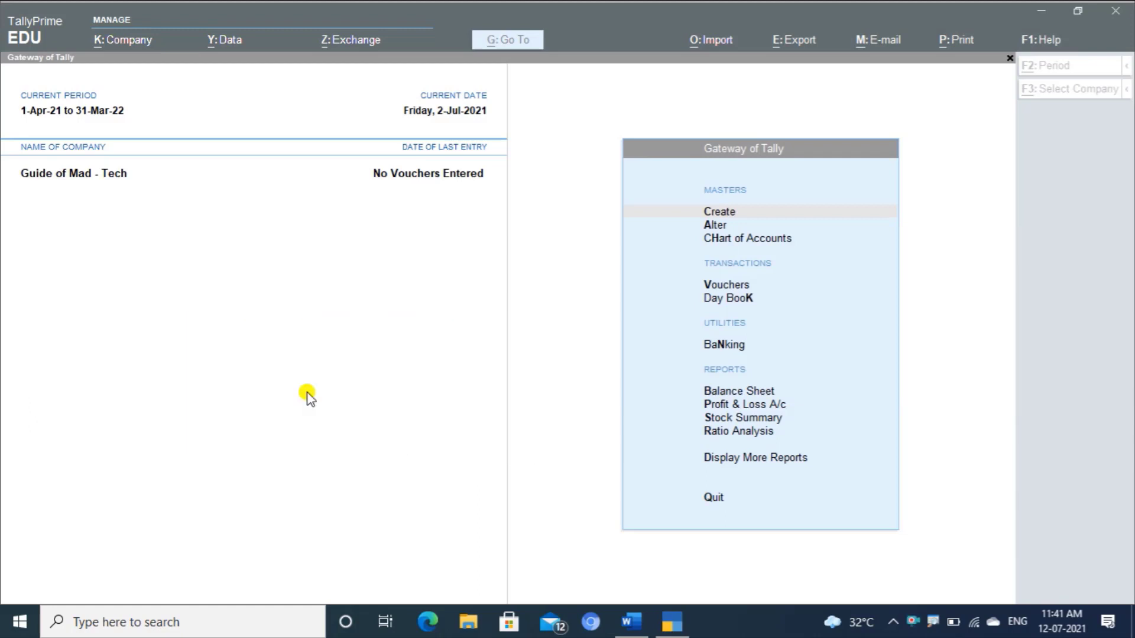
{"action": "left_click", "coordinate": [630, 625]}
{"action": "scroll", "coordinate": [515, 243], "scroll_direction": "up", "scroll_amount": 15}
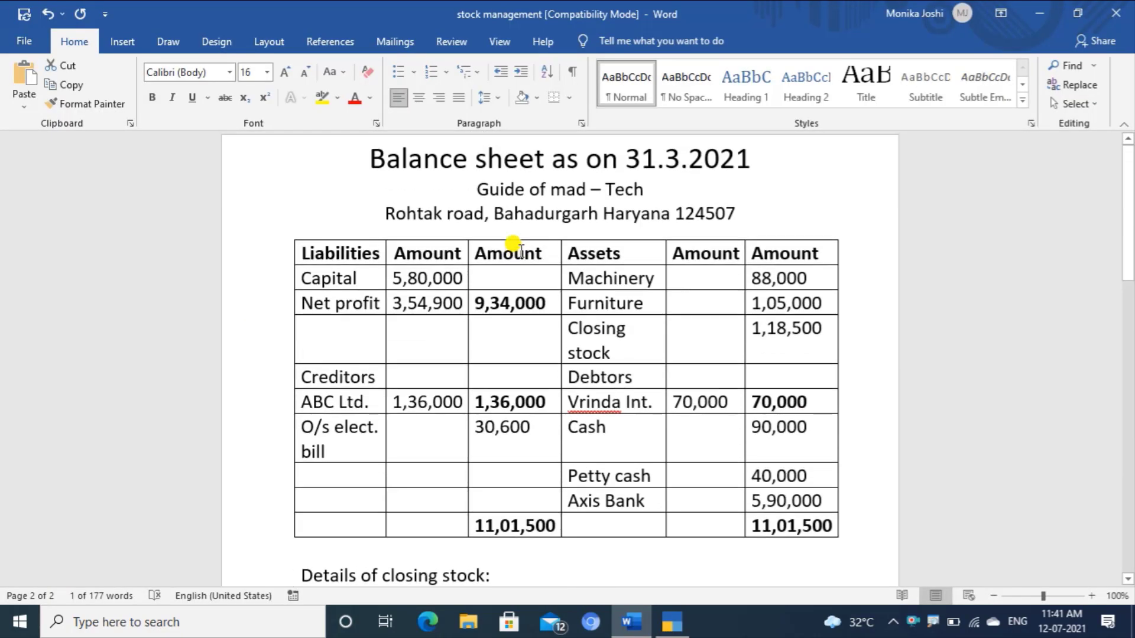
{"action": "left_click", "coordinate": [539, 321]}
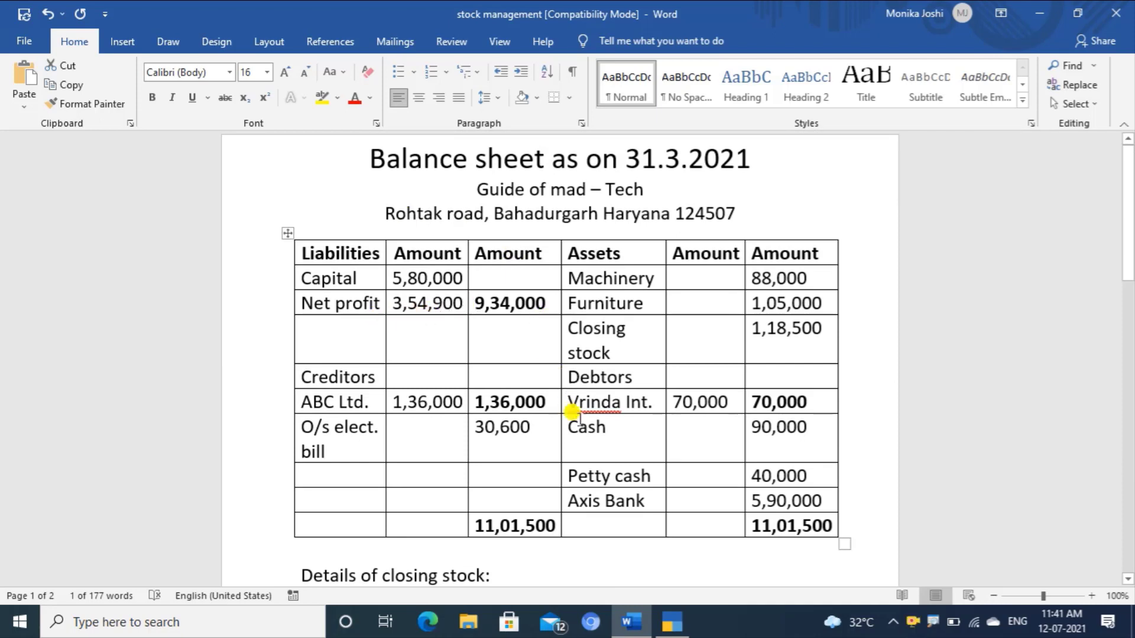
- Switch to TallyPrime and open the list of ledgers for alteration
{"action": "left_click", "coordinate": [670, 622]}
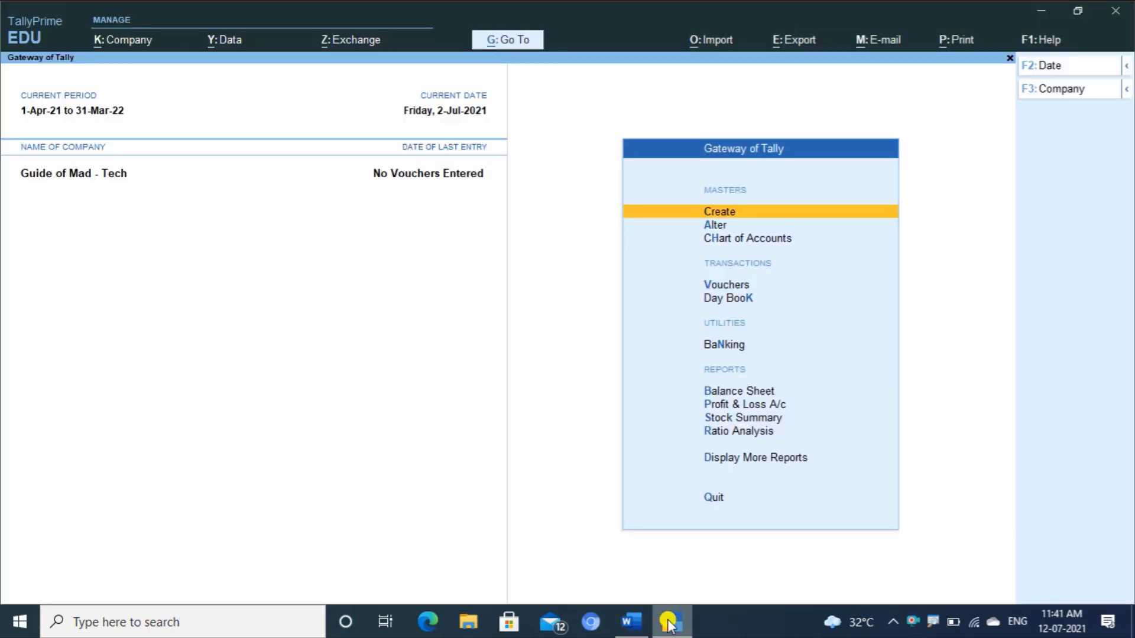
{"action": "key", "text": "Down"}
{"action": "key", "text": "Return"}
{"action": "key", "text": "Down"}
{"action": "key", "text": "Return"}
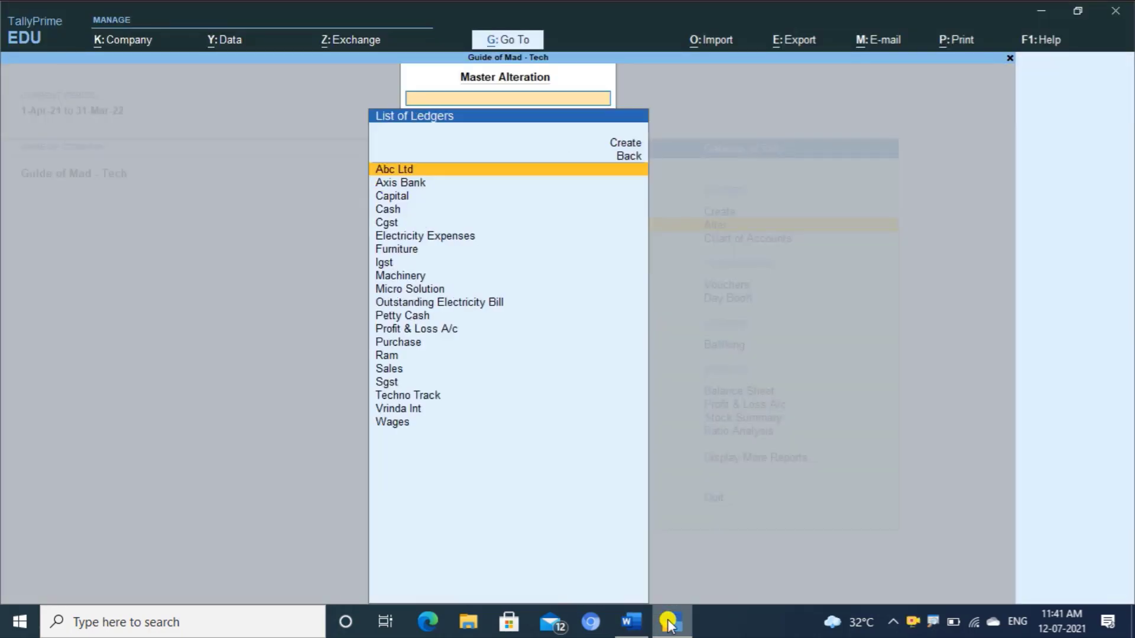
- Open the Axis Bank ledger, check its opening balance and accept the ledger without changes
{"action": "key", "text": "Down"}
{"action": "key", "text": "Return"}
{"action": "key", "text": "Return"}
{"action": "key", "text": "Return"}
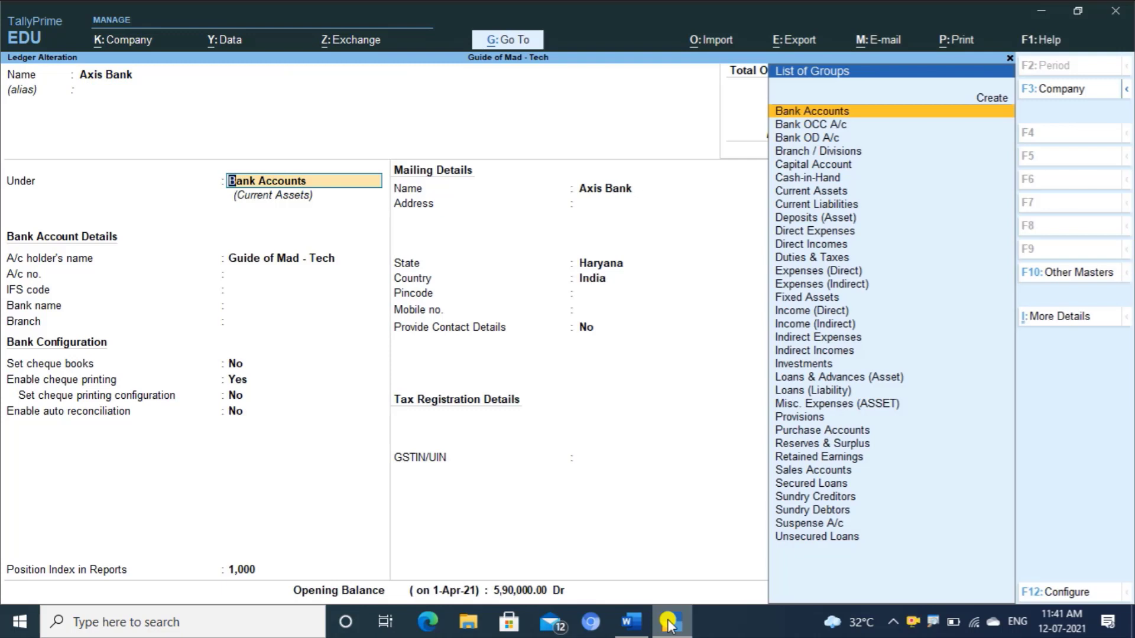
{"action": "key", "text": "Return"}
{"action": "key", "text": "Return"}
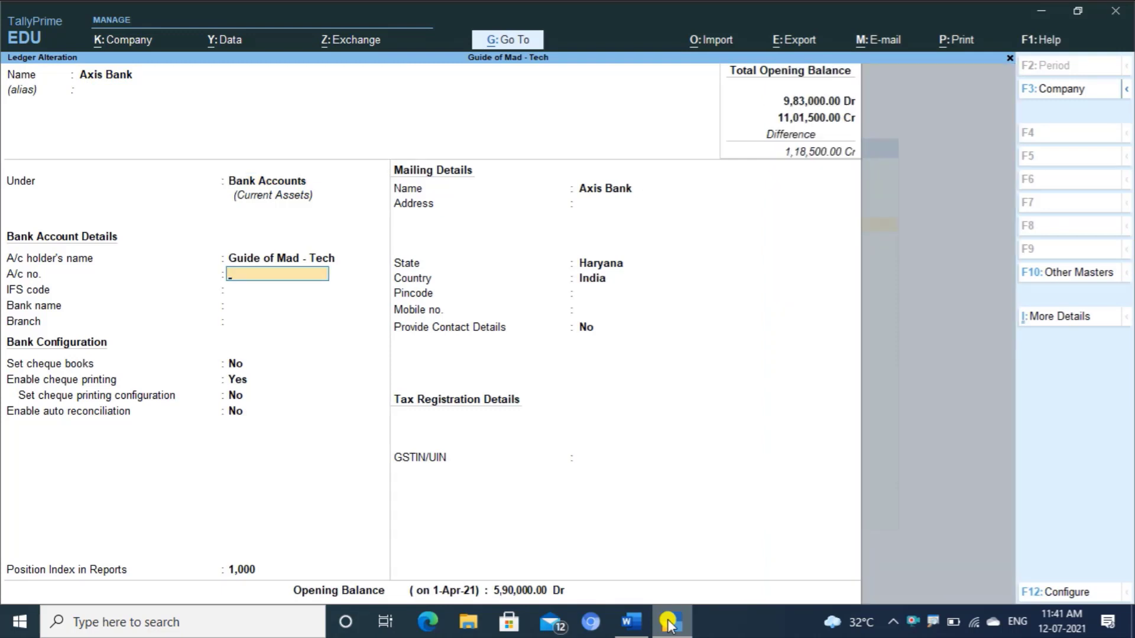
{"action": "key", "text": "Return"}
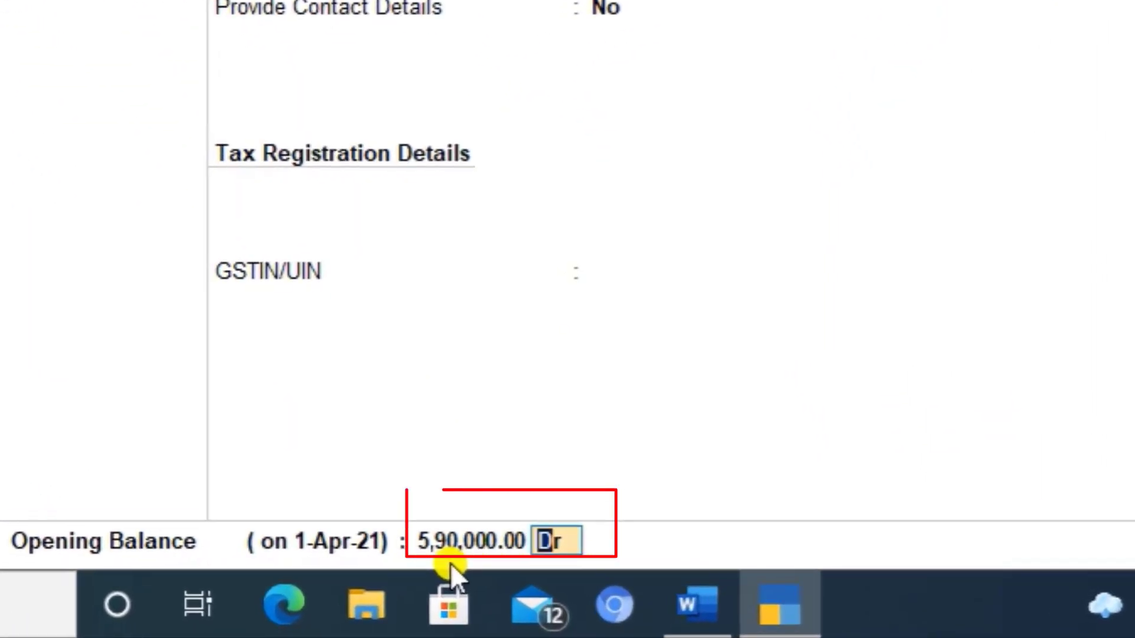
{"action": "key", "text": "Return"}
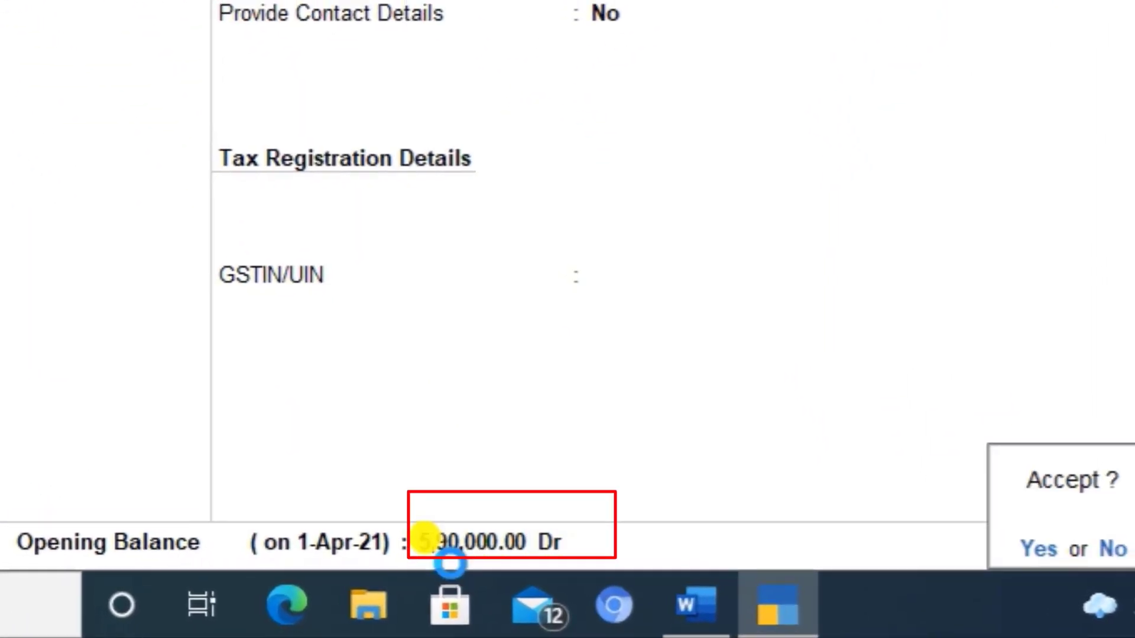
{"action": "key", "text": "Return"}
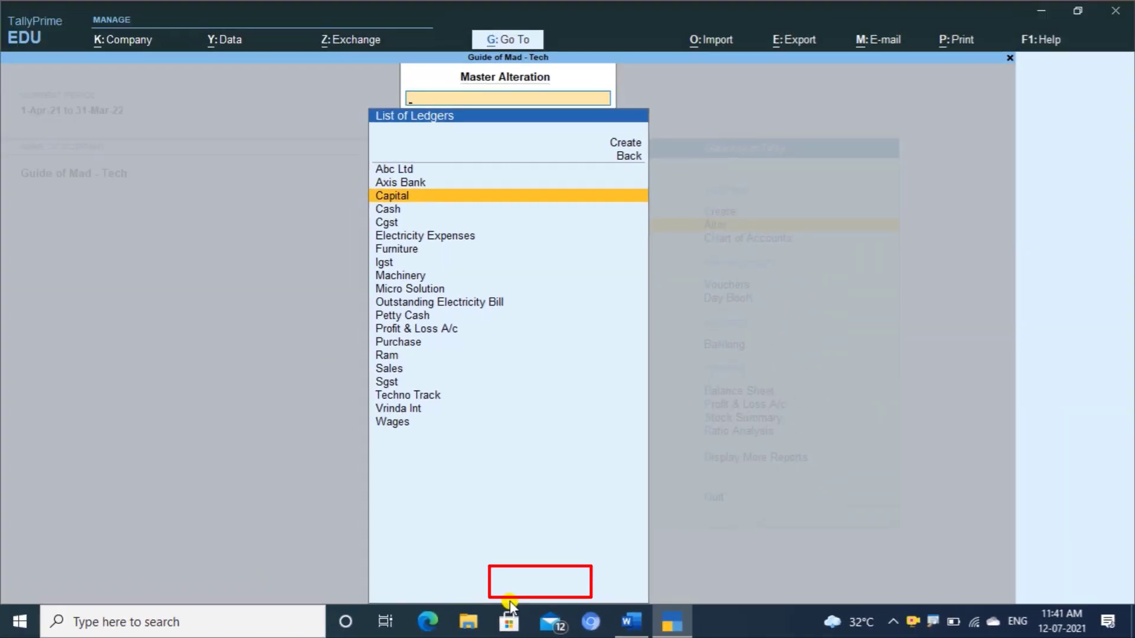
- Open the Capital ledger, check its opening balance and accept the ledger without changes
{"action": "key", "text": "Return"}
{"action": "key", "text": "Return"}
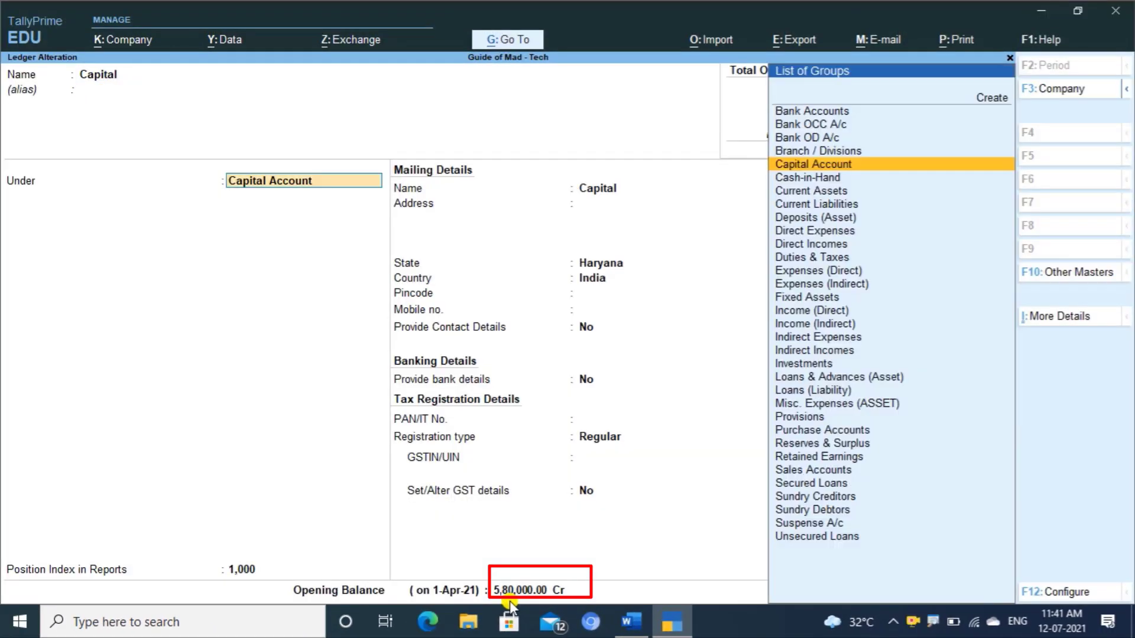
{"action": "key", "text": "Return"}
{"action": "key", "text": "Return"}
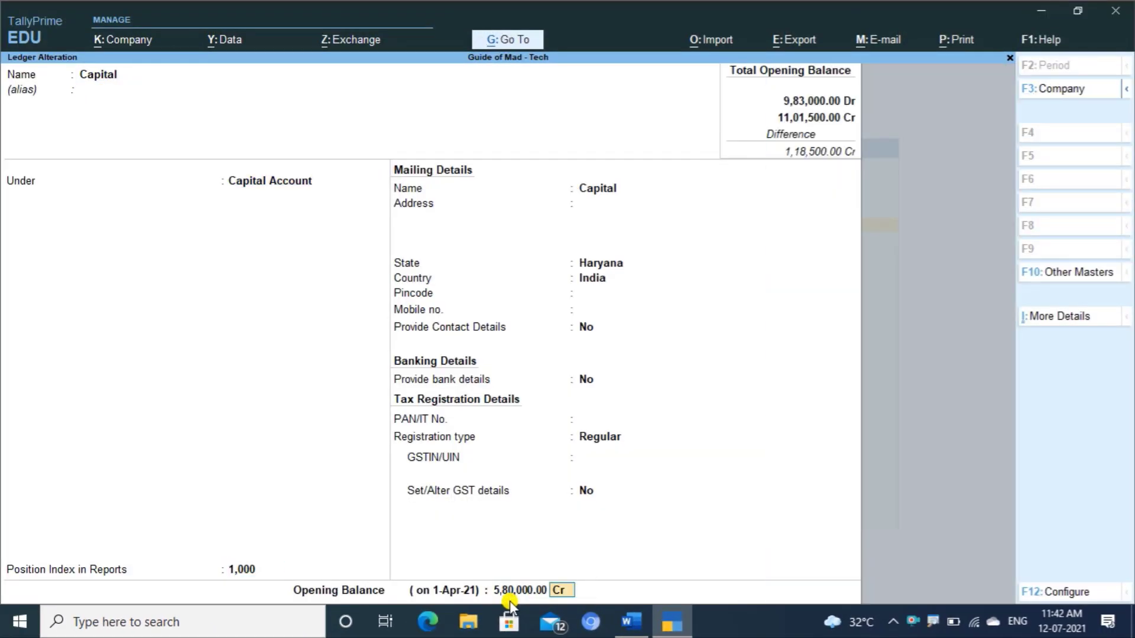
{"action": "key", "text": "Return"}
{"action": "key", "text": "Return"}
{"action": "key", "text": "Return"}
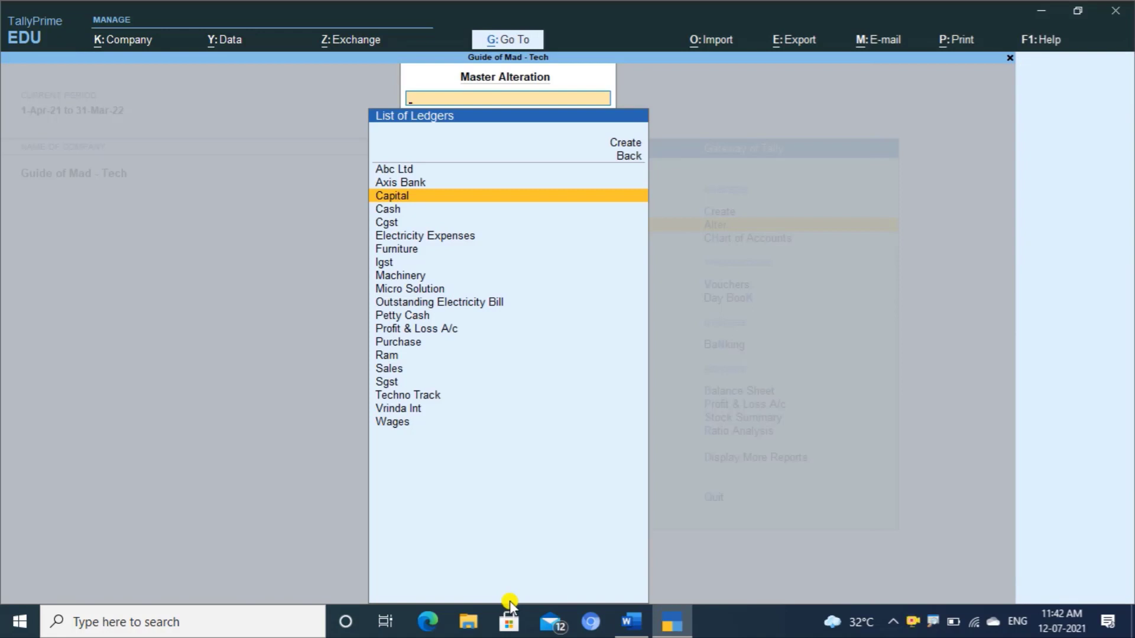
- Open the Balance Sheet report and show it in detailed form
{"action": "key", "text": "alt+g"}
{"action": "key", "text": "Return"}
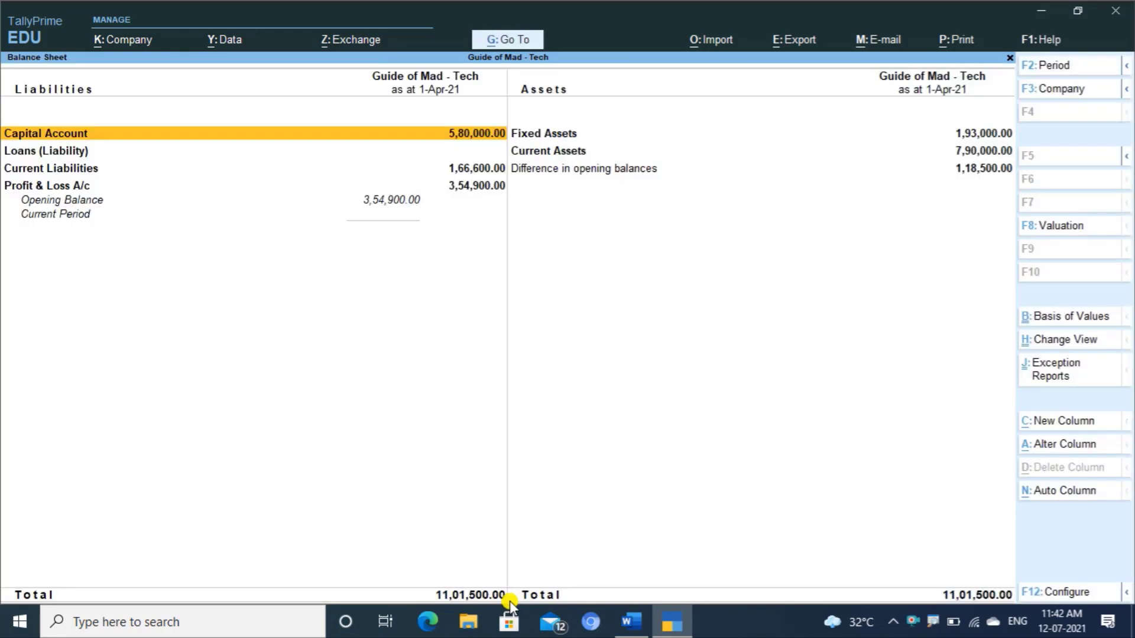
{"action": "key", "text": "alt+F1"}
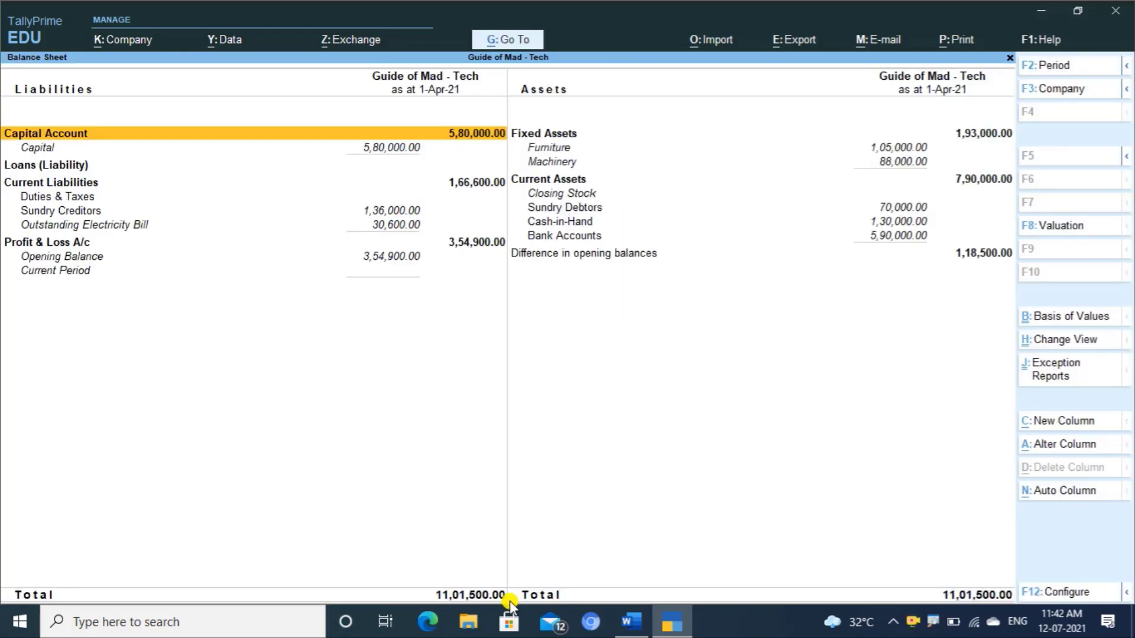
- Compare the Balance Sheet with the one in the Word document, going through the asset entries down to Bank Accounts
{"action": "key", "text": "alt+Tab"}
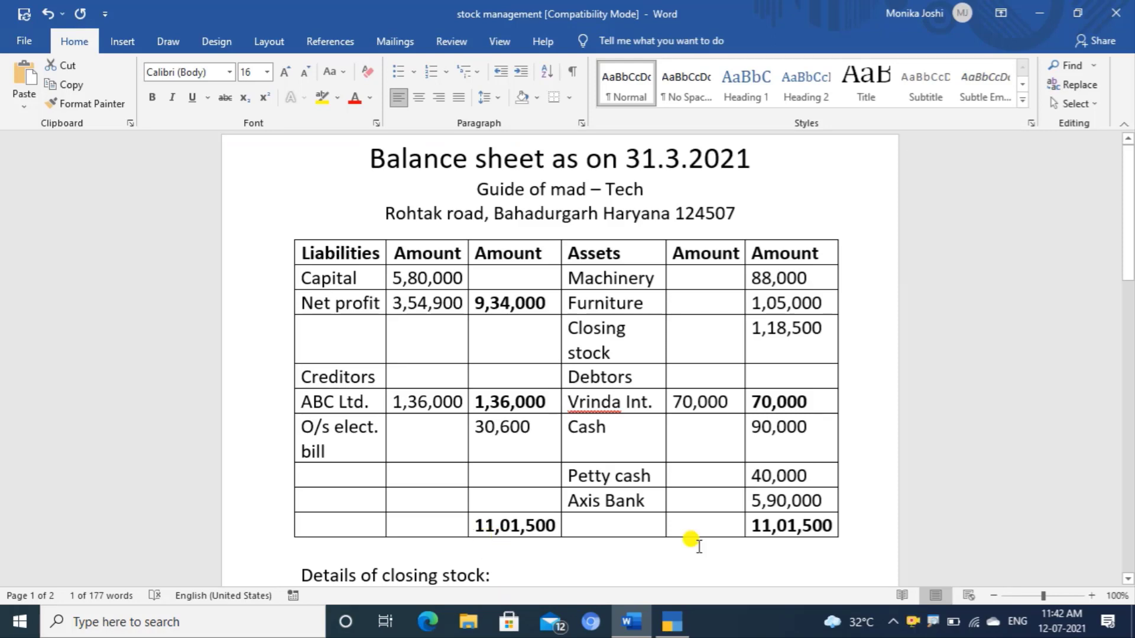
{"action": "key", "text": "alt+Tab"}
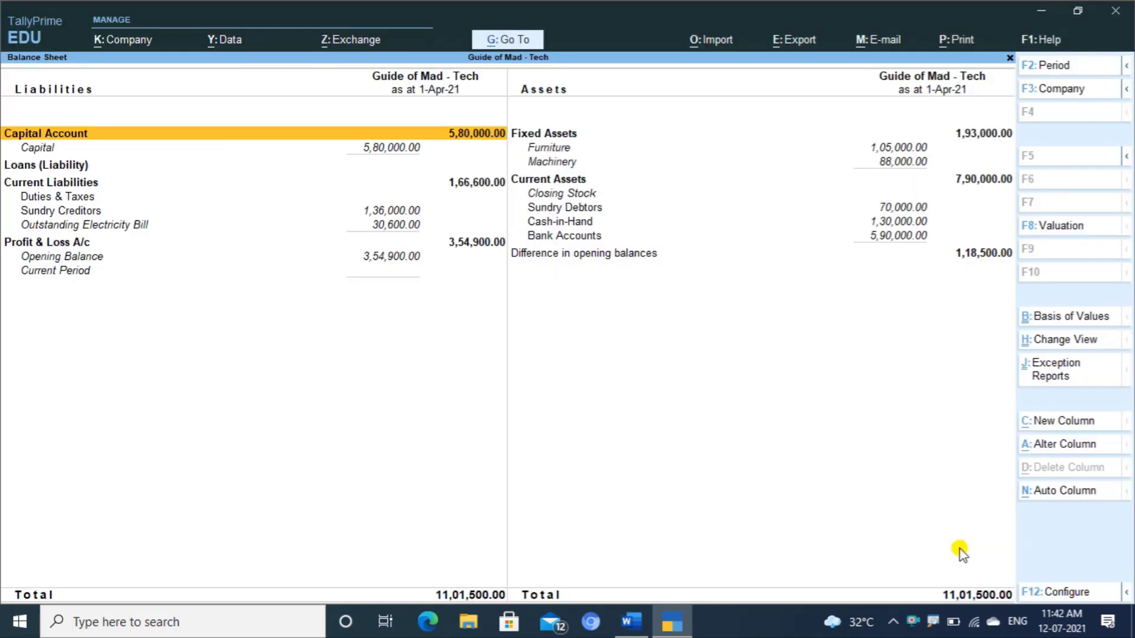
{"action": "key", "text": "Right"}
{"action": "key", "text": "Down"}
{"action": "key", "text": "Down"}
{"action": "key", "text": "Down"}
{"action": "key", "text": "Down"}
{"action": "key", "text": "Down"}
{"action": "key", "text": "Down"}
{"action": "key", "text": "Down"}
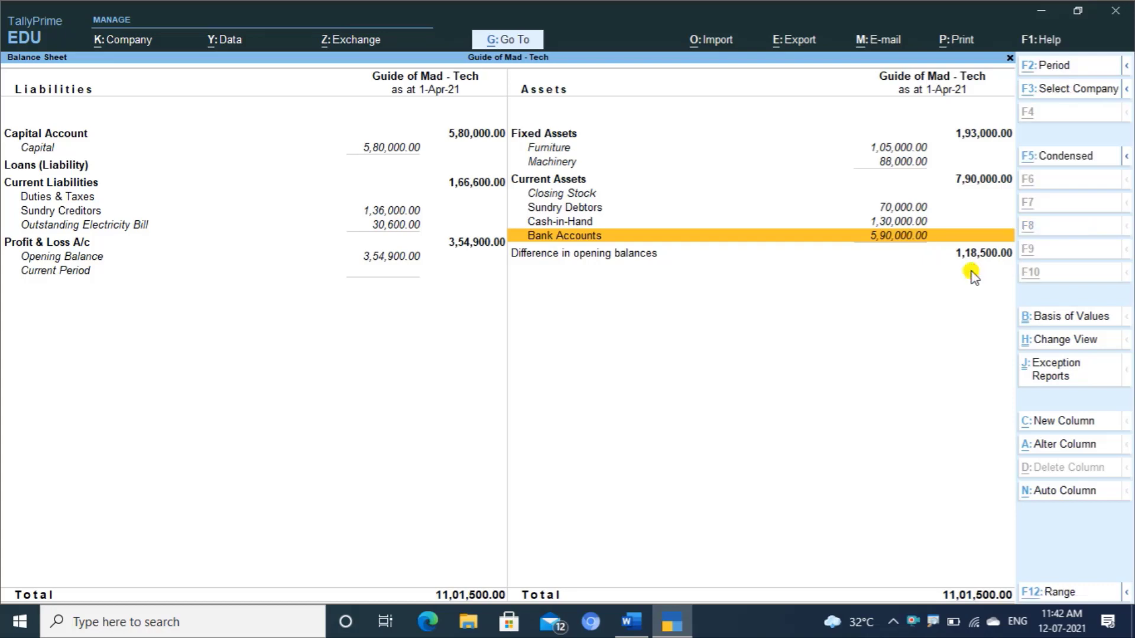
- Switch to the Word document and examine the Closing stock entry and the closing stock details table
{"action": "key", "text": "alt+Tab"}
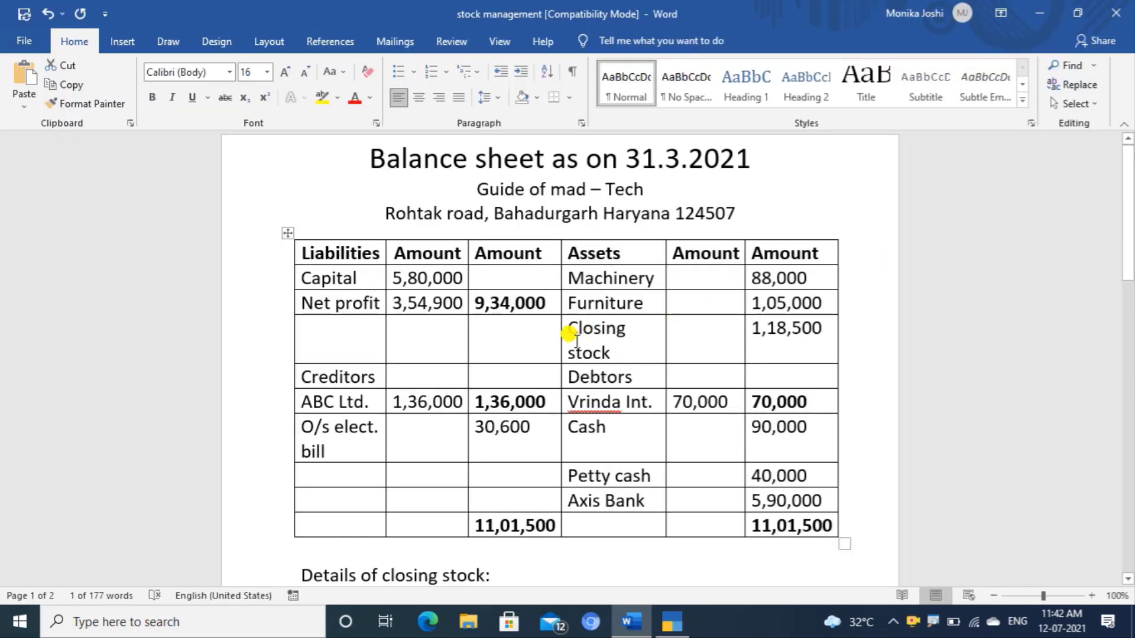
{"action": "left_click", "coordinate": [576, 341]}
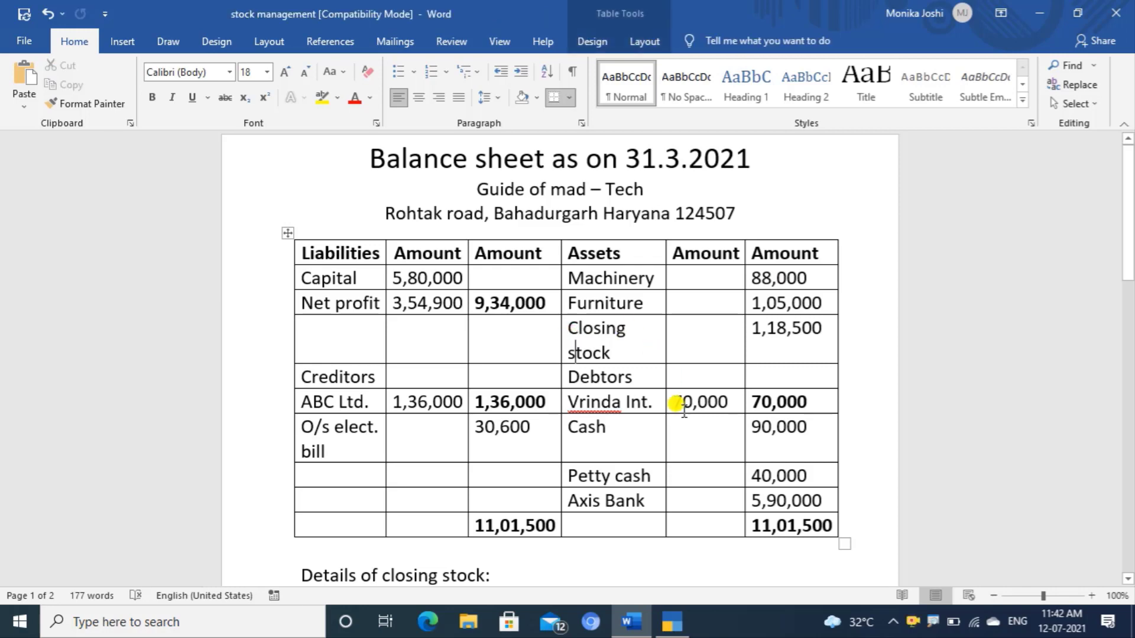
{"action": "scroll", "coordinate": [684, 408], "scroll_direction": "down", "scroll_amount": 5}
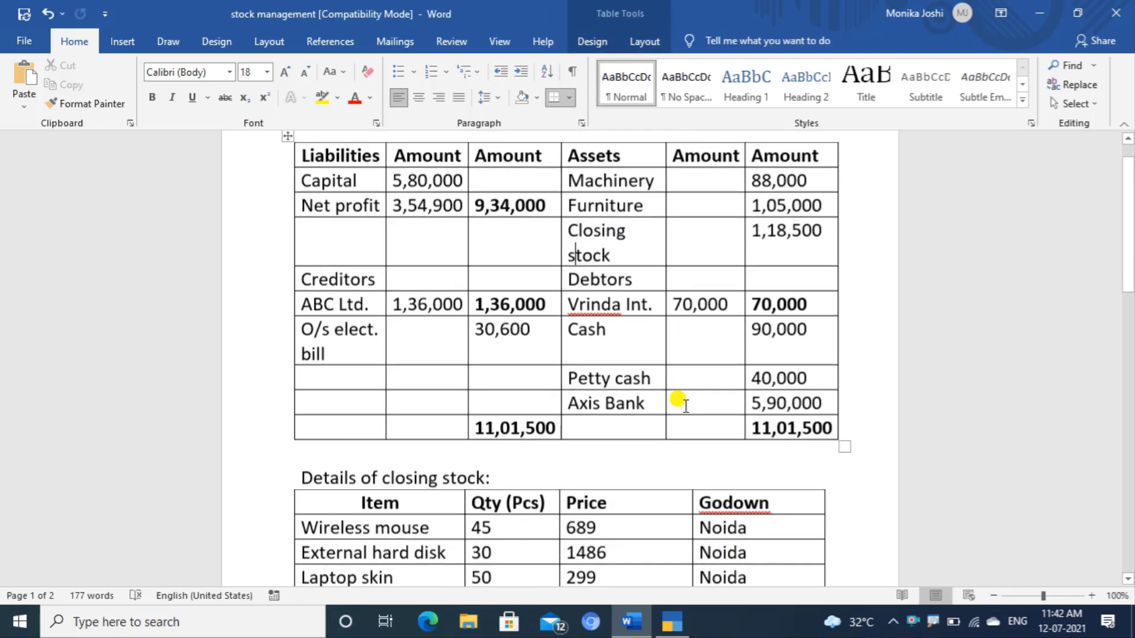
{"action": "scroll", "coordinate": [684, 406], "scroll_direction": "down", "scroll_amount": 3}
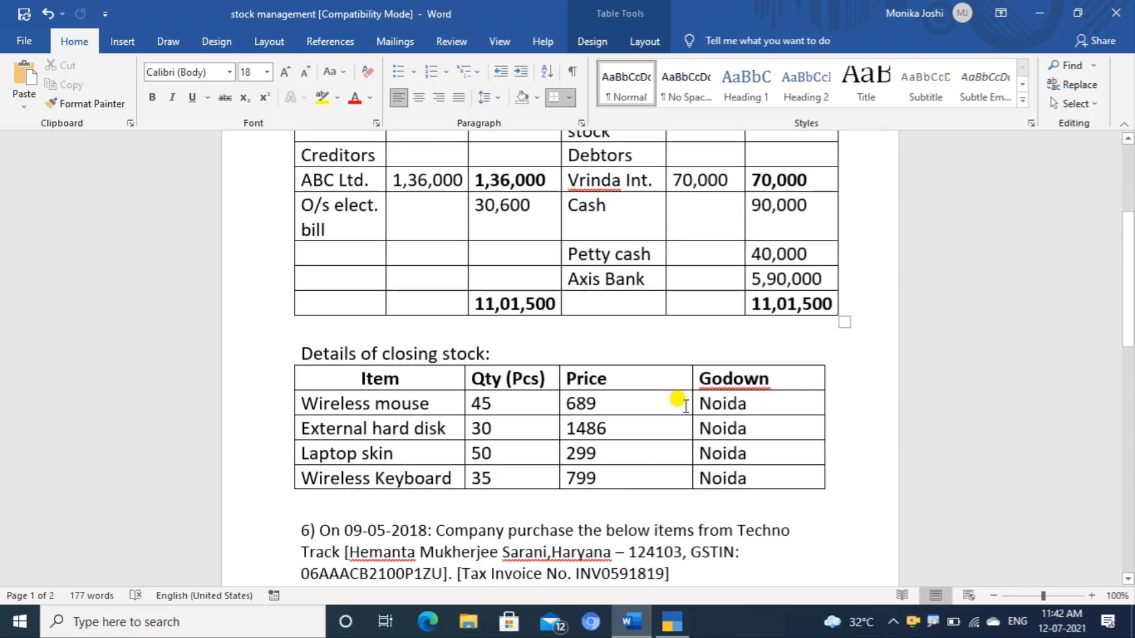
- Return to TallyPrime, leave the Balance Sheet and ledger alteration, and open the master creation list at the inventory masters
{"action": "key", "text": "alt+Tab"}
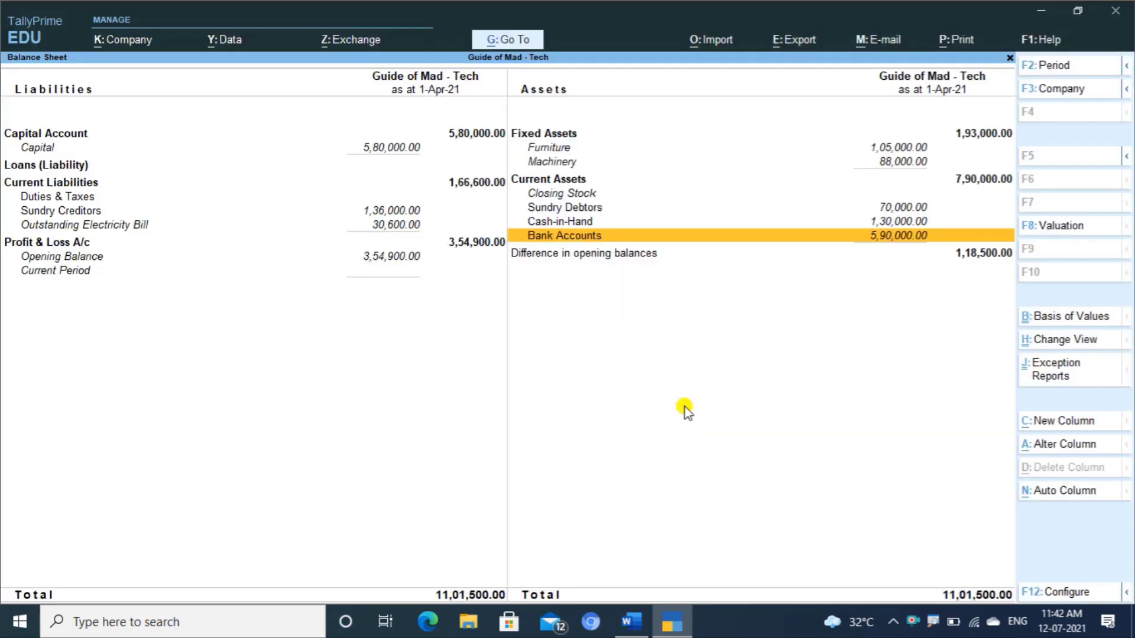
{"action": "key", "text": "Escape"}
{"action": "key", "text": "Escape"}
{"action": "key", "text": "Escape"}
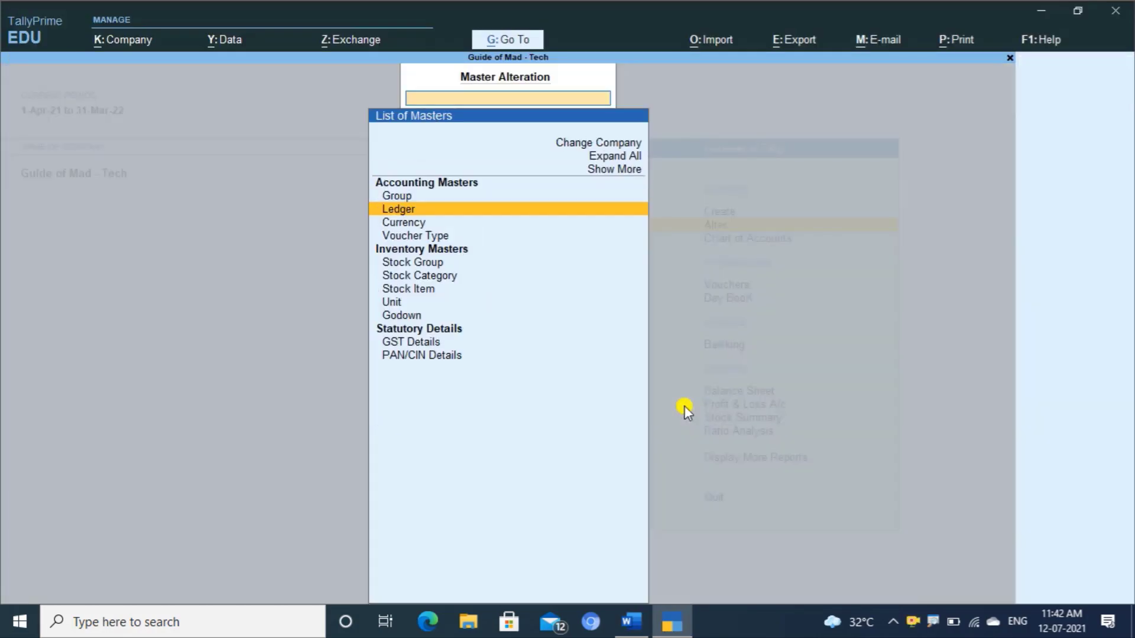
{"action": "key", "text": "Up"}
{"action": "key", "text": "Return"}
{"action": "key", "text": "Down"}
{"action": "key", "text": "Down"}
{"action": "key", "text": "Down"}
{"action": "key", "text": "Down"}
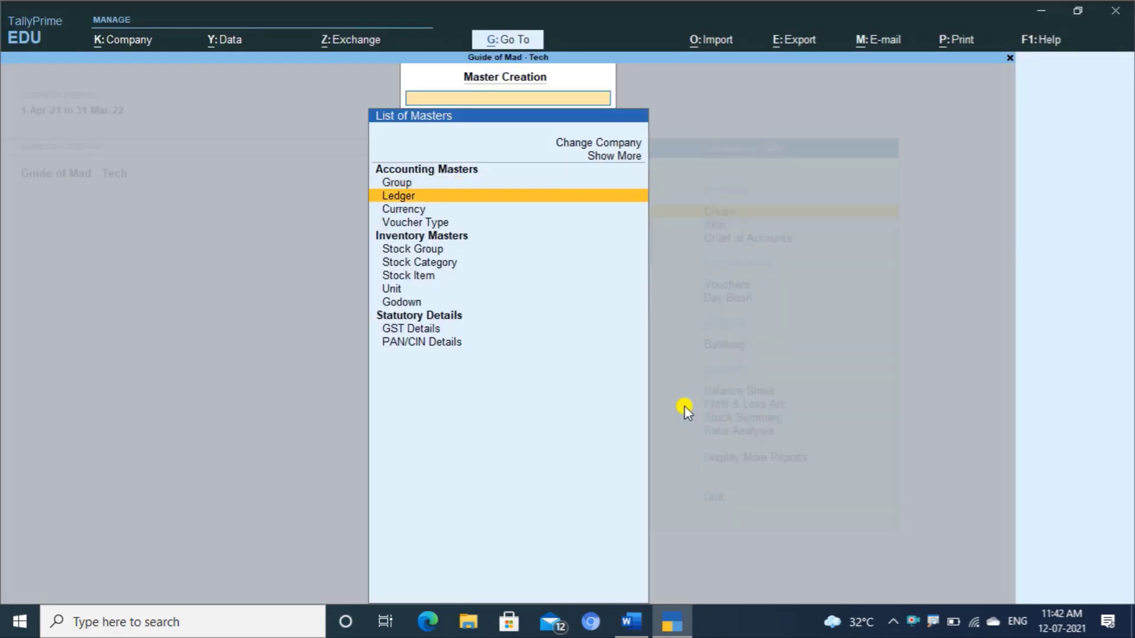
{"action": "key", "text": "Down"}
{"action": "key", "text": "Down"}
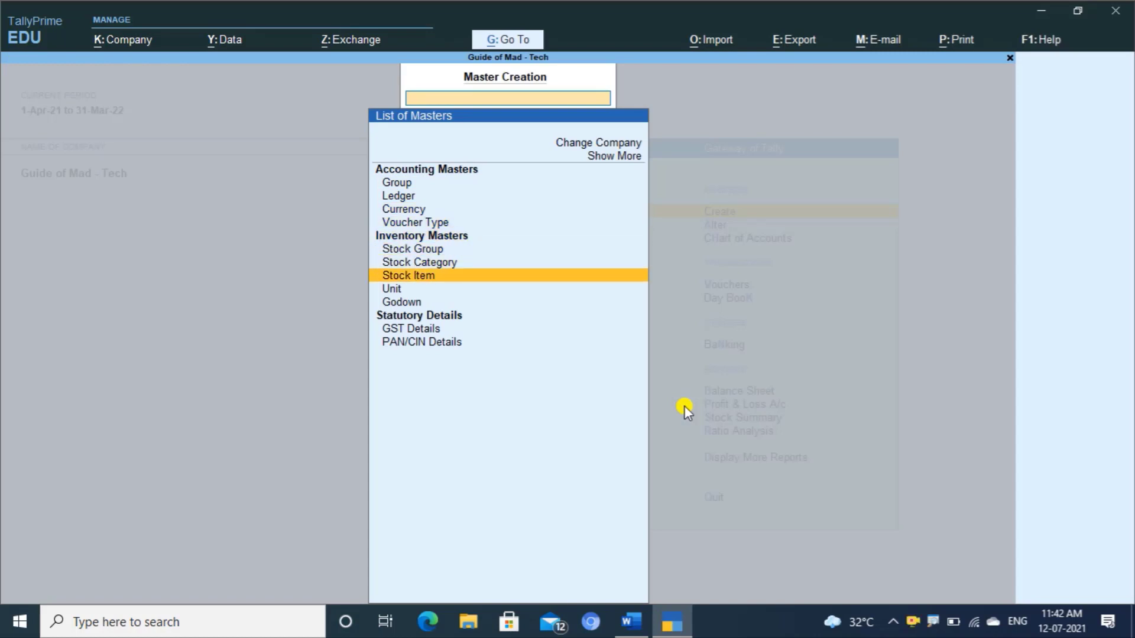
- Create a stock group named Mouse under Primary, with quantities of items added, and save it
{"action": "key", "text": "alt+Tab"}
{"action": "key", "text": "Up"}
{"action": "key", "text": "Up"}
{"action": "key", "text": "Return"}
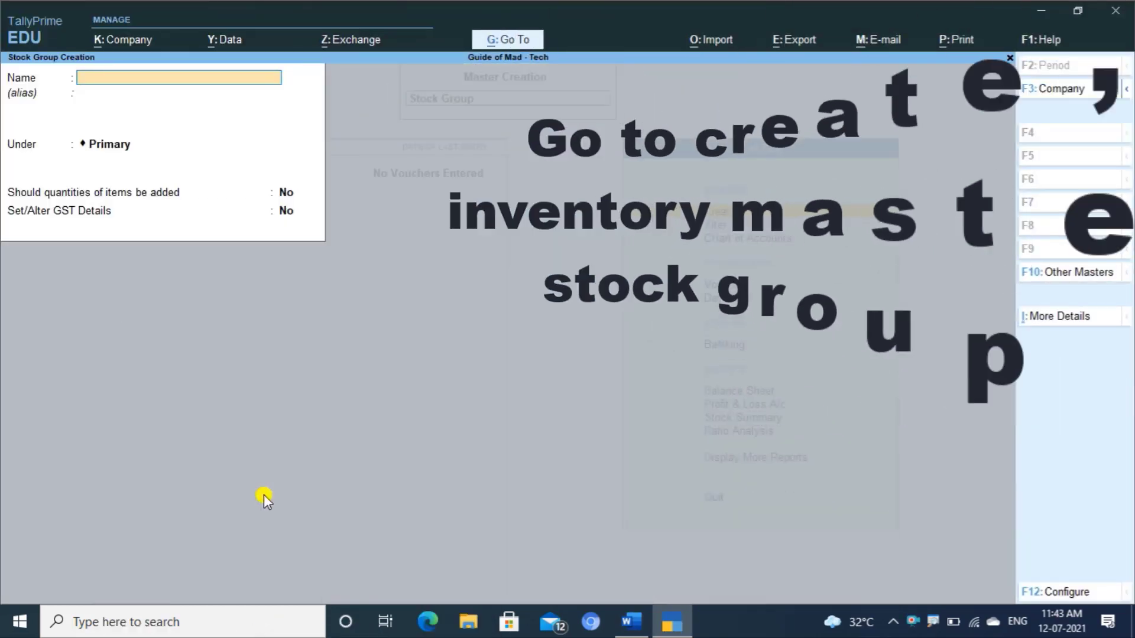
{"action": "type", "text": "Mouse"}
{"action": "key", "text": "Return"}
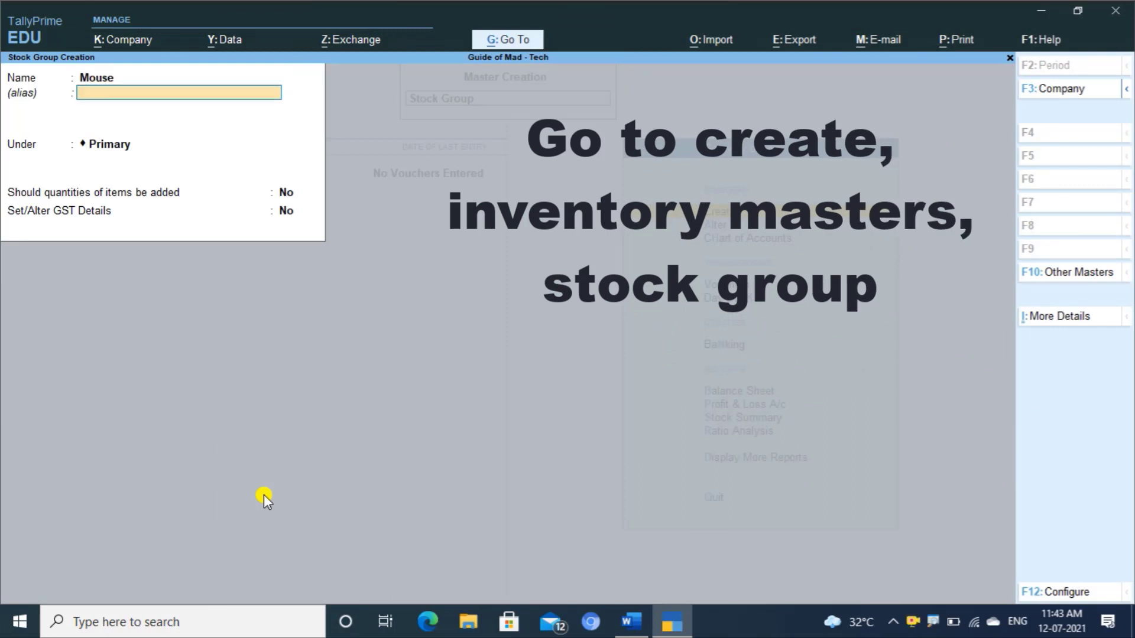
{"action": "key", "text": "Return"}
{"action": "key", "text": "Return"}
{"action": "type", "text": "yes"}
{"action": "key", "text": "Return"}
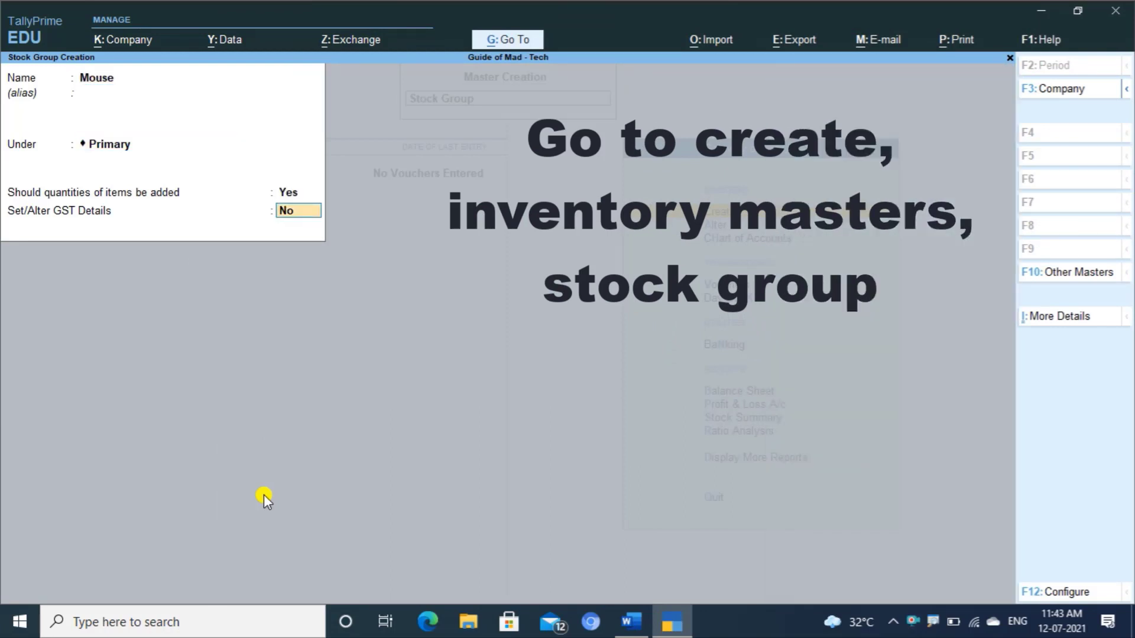
{"action": "key", "text": "ctrl+a"}
- Create a stock group named Keyboard under Primary, with quantities of items added, and save it
{"action": "type", "text": "Keyboard"}
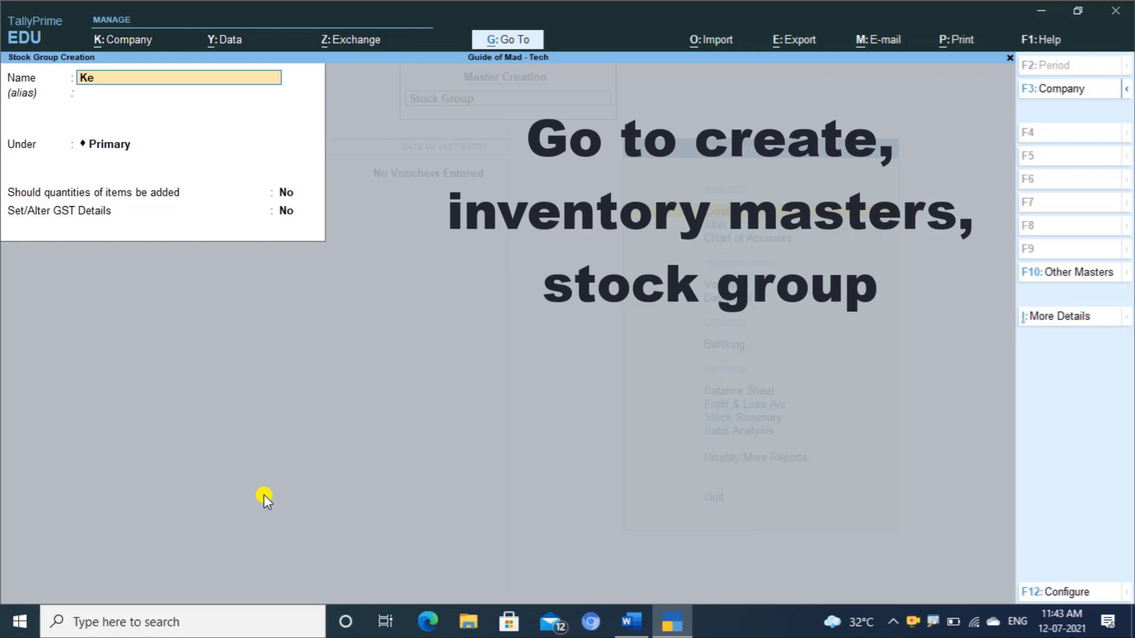
{"action": "key", "text": "Return"}
{"action": "key", "text": "Return"}
{"action": "key", "text": "Return"}
{"action": "key", "text": "Return"}
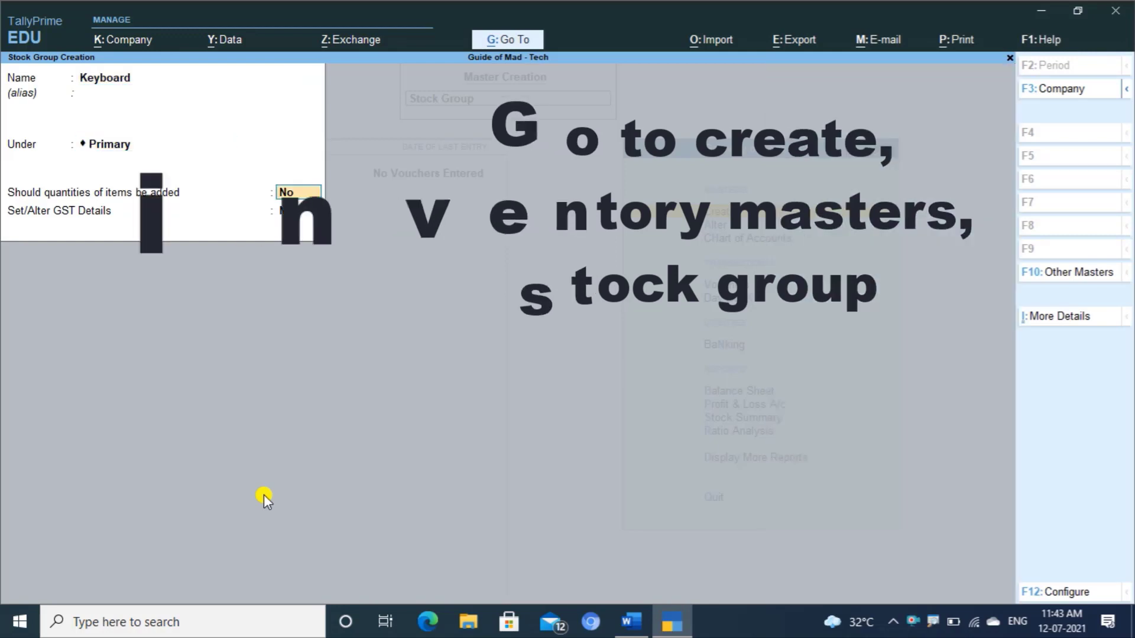
{"action": "type", "text": "yes"}
{"action": "key", "text": "Return"}
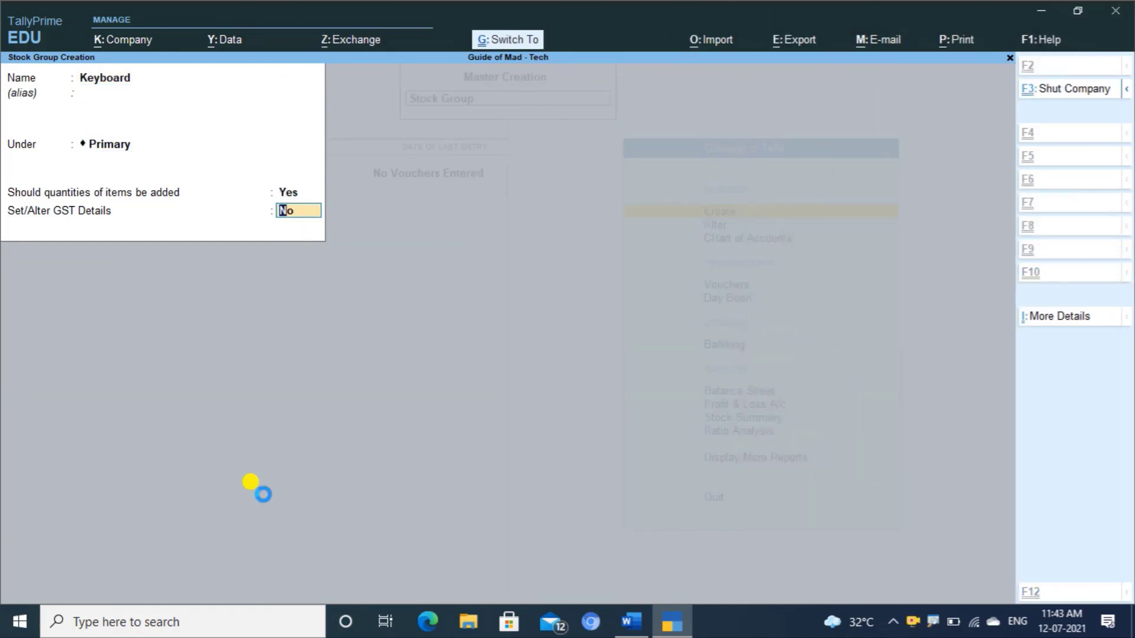
{"action": "key", "text": "ctrl+a"}
- Create a stock group named Printer under Primary, with quantities of items added, and save it
{"action": "type", "text": "Printer"}
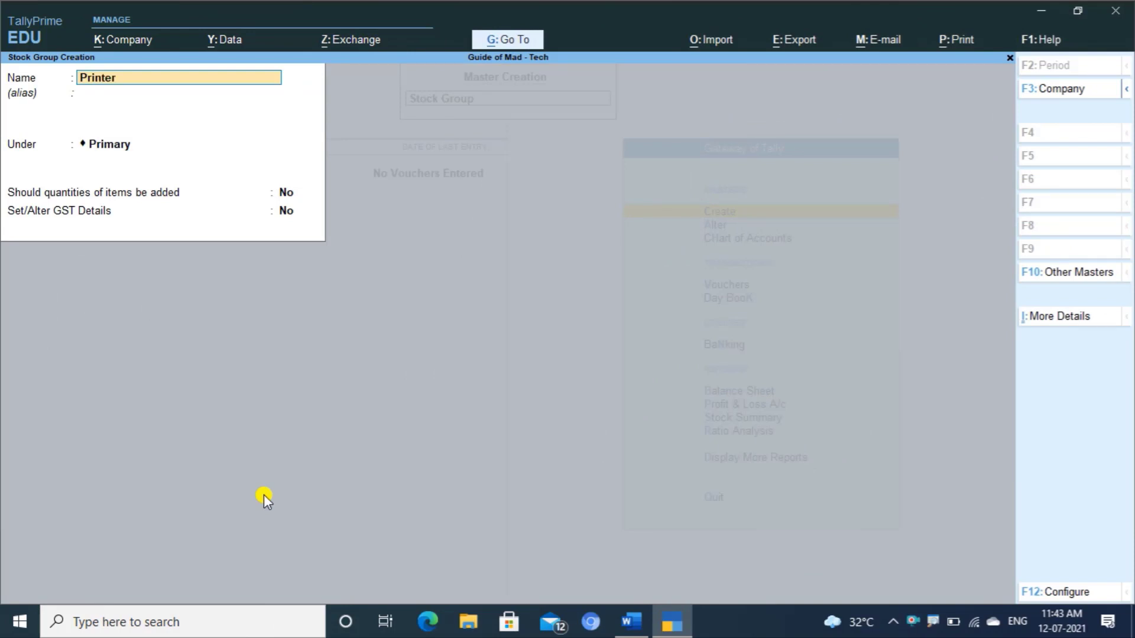
{"action": "key", "text": "Return"}
{"action": "key", "text": "Return"}
{"action": "key", "text": "Return"}
{"action": "type", "text": "yes"}
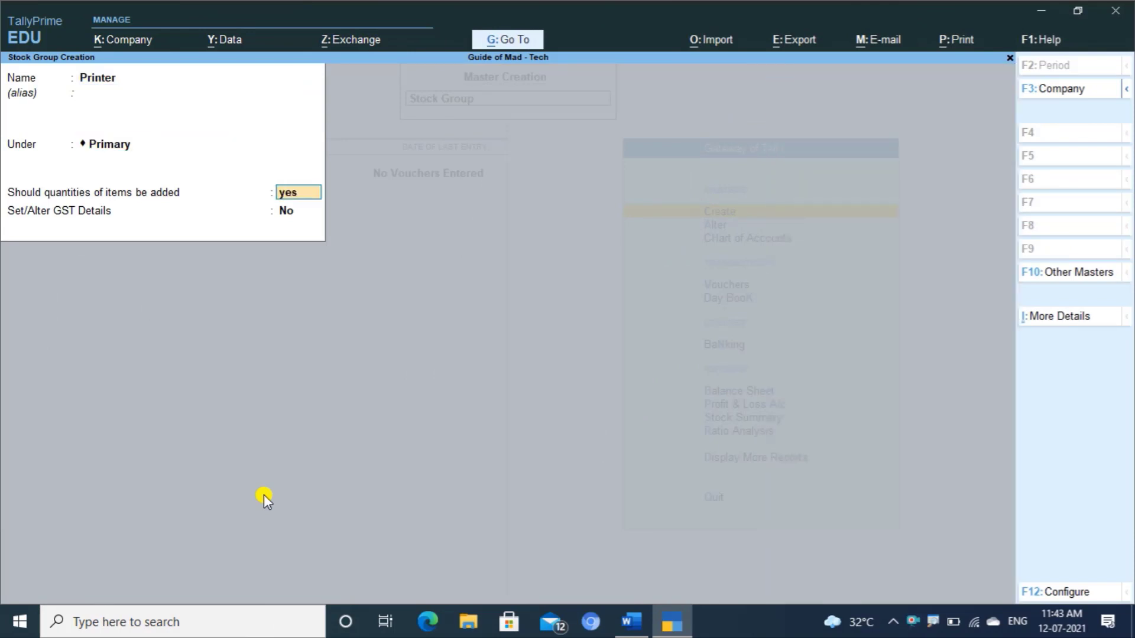
{"action": "key", "text": "Return"}
{"action": "key", "text": "ctrl+a"}
- Create a stock group named Laptop under Primary, with quantities of items added, and save it
{"action": "type", "text": "La"}
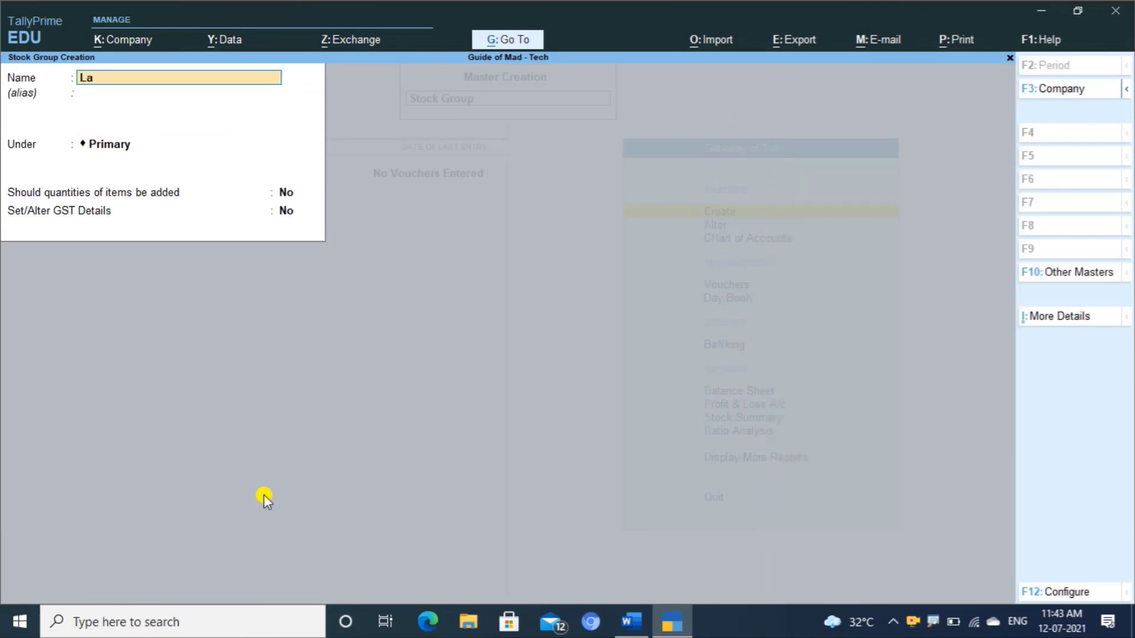
{"action": "type", "text": "ptop"}
{"action": "key", "text": "Return"}
{"action": "key", "text": "Return"}
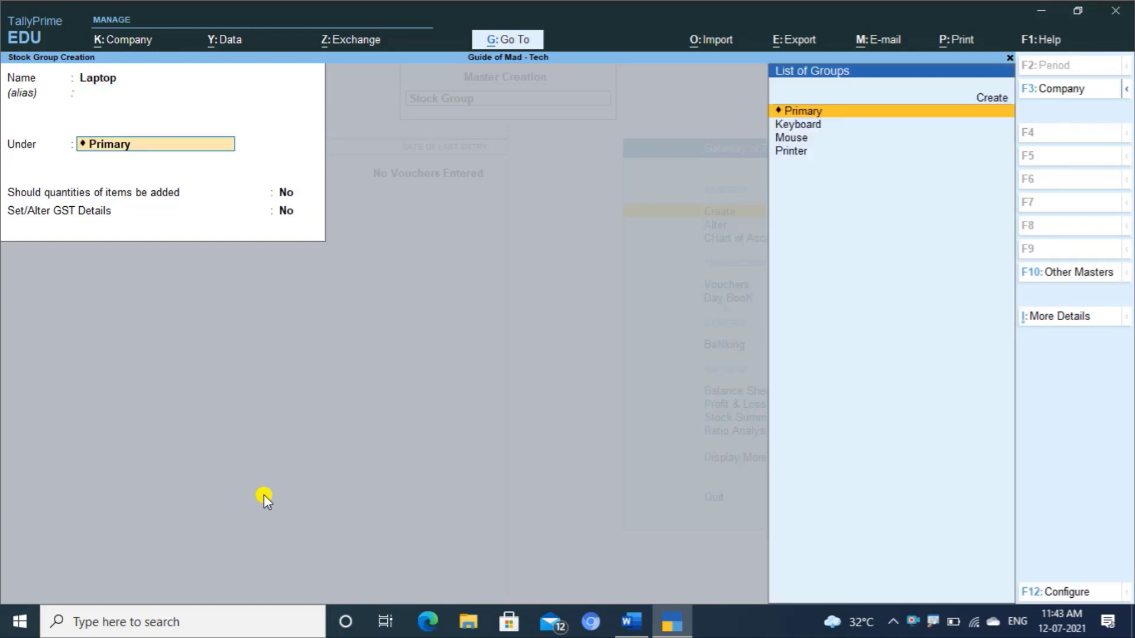
{"action": "key", "text": "Return"}
{"action": "type", "text": "yes"}
{"action": "key", "text": "Return"}
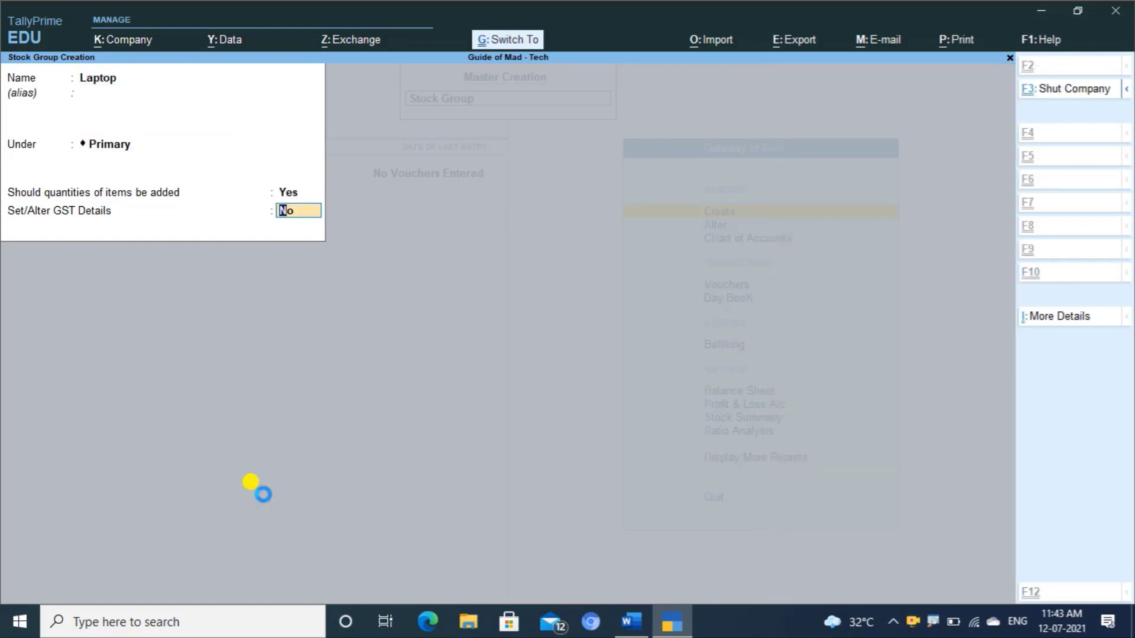
{"action": "key", "text": "ctrl+a"}
- Create a stock group named Hard Disk under Primary, with quantities of items added, save it and leave stock group creation
{"action": "type", "text": "Hard"}
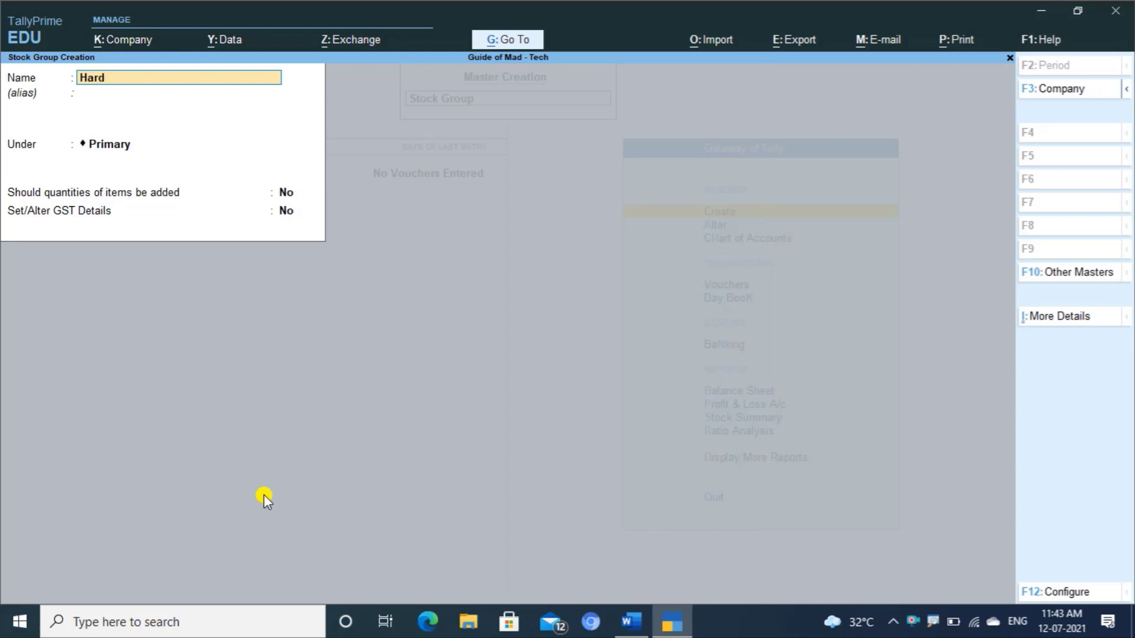
{"action": "type", "text": " Disk"}
{"action": "key", "text": "Return"}
{"action": "key", "text": "Return"}
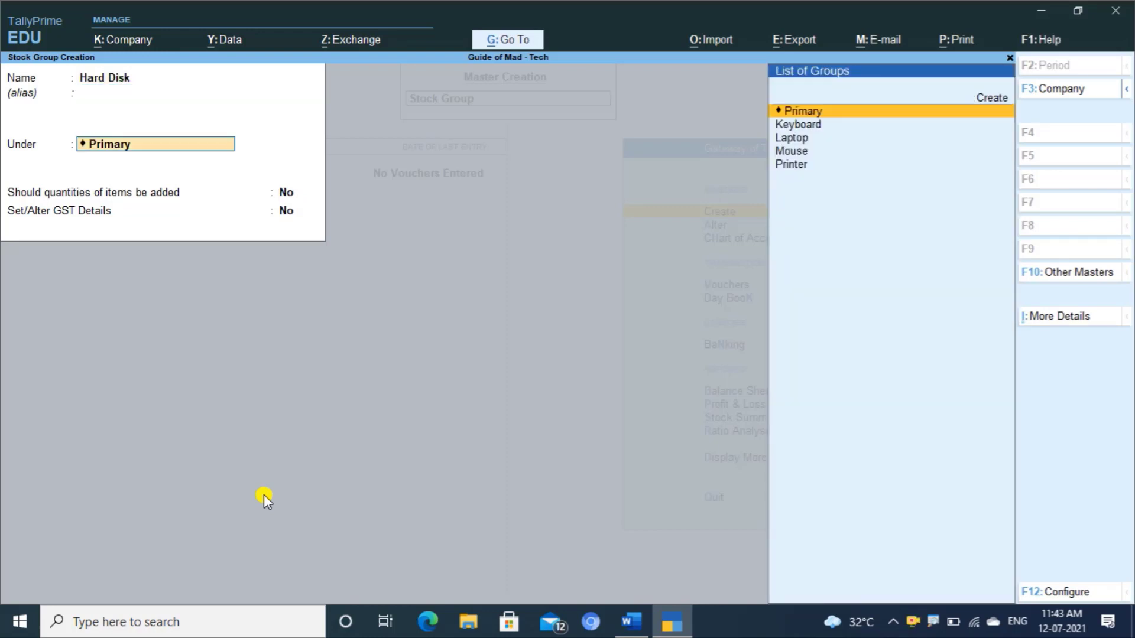
{"action": "type", "text": "yes"}
{"action": "key", "text": "Return"}
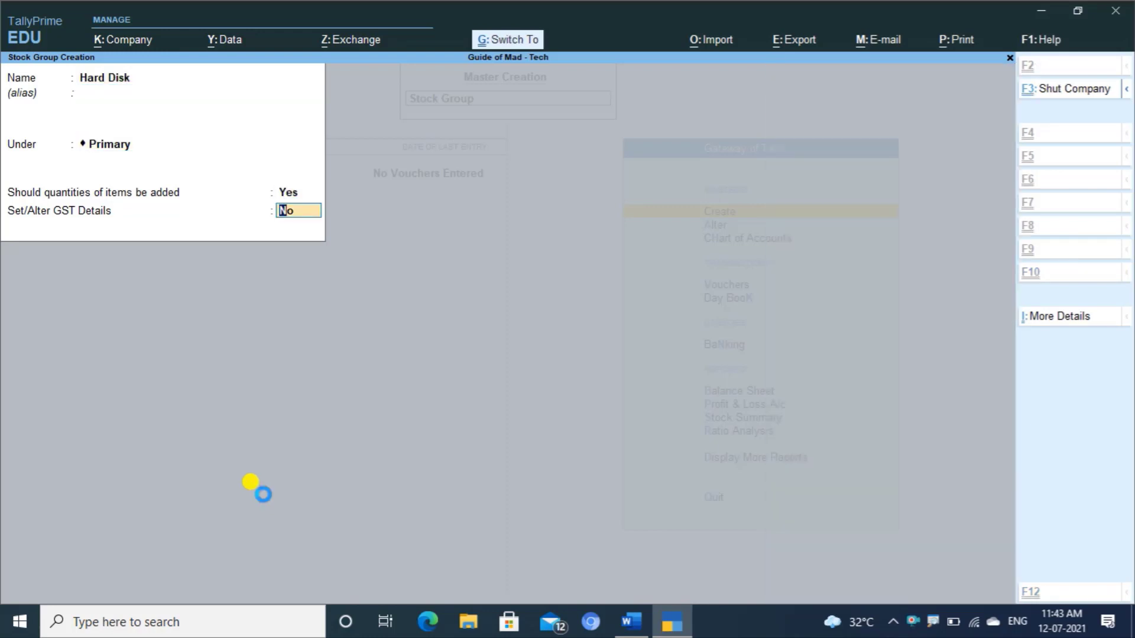
{"action": "key", "text": "ctrl+a"}
{"action": "key", "text": "Escape"}
- Check the godown in the Word closing stock table, and create a godown named Noida under Primary in TallyPrime
{"action": "key", "text": "Return"}
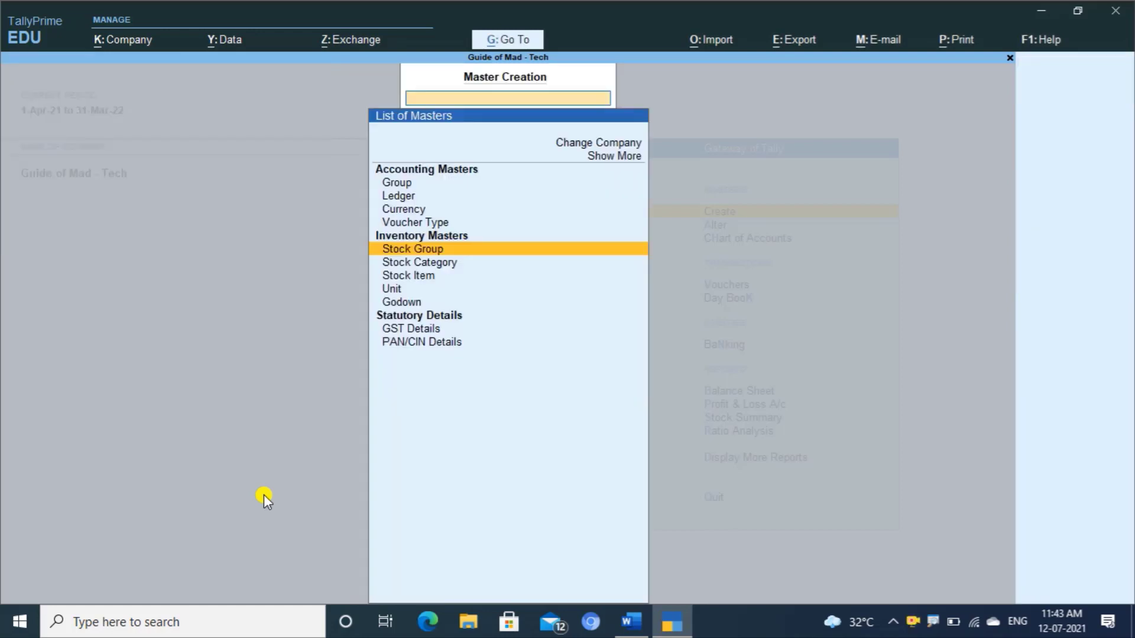
{"action": "key", "text": "Down"}
{"action": "key", "text": "Down"}
{"action": "key", "text": "alt+Tab"}
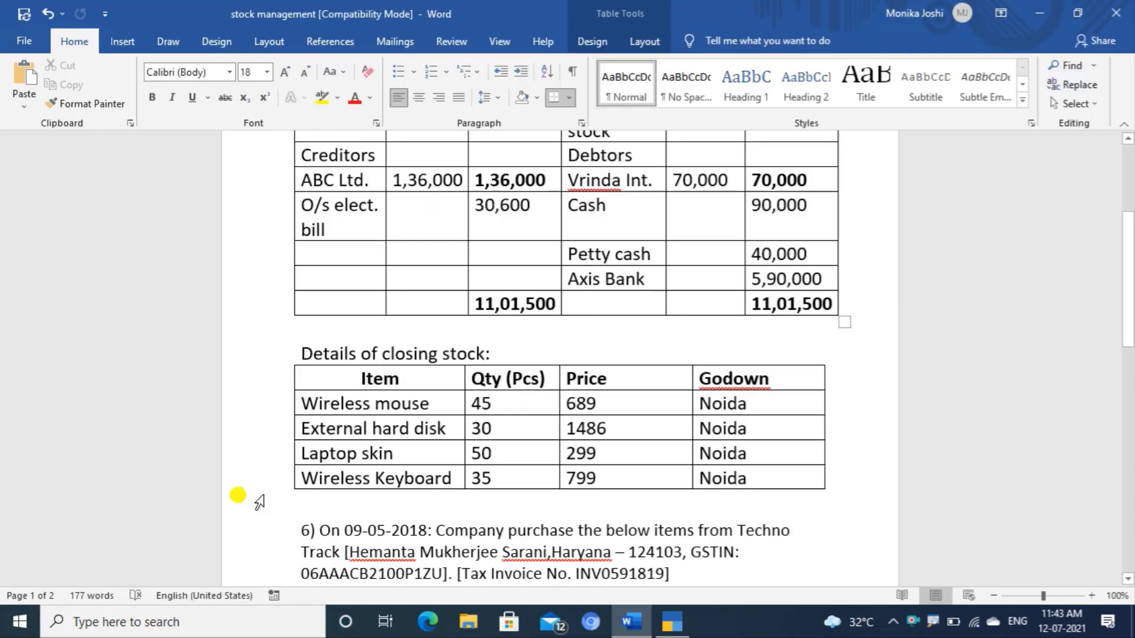
{"action": "key", "text": "alt+Tab"}
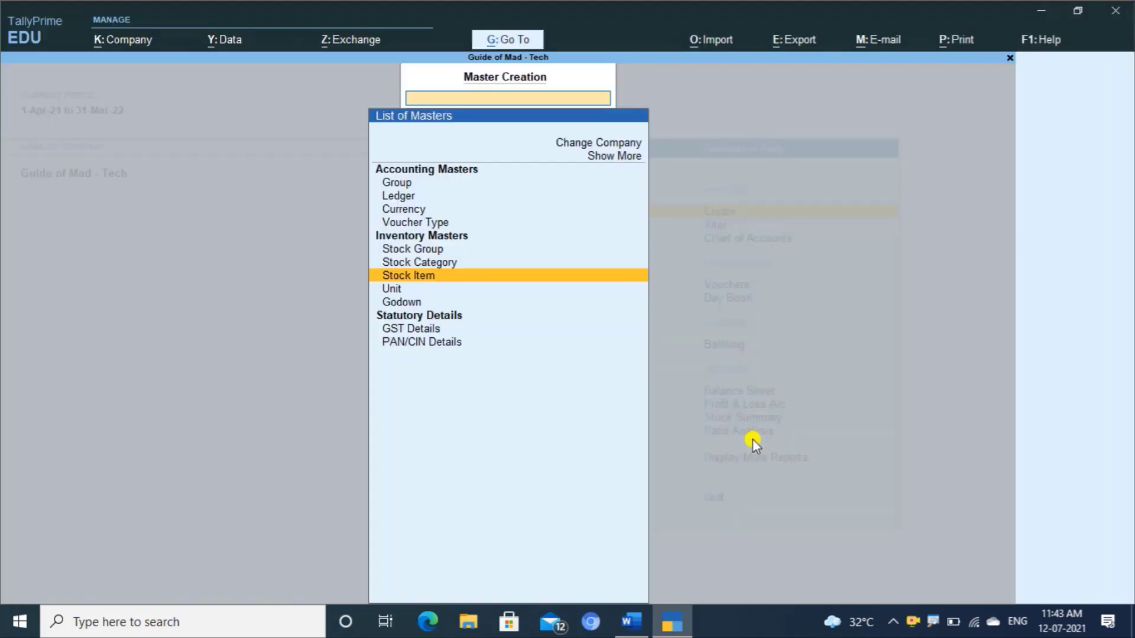
{"action": "key", "text": "Down"}
{"action": "key", "text": "Down"}
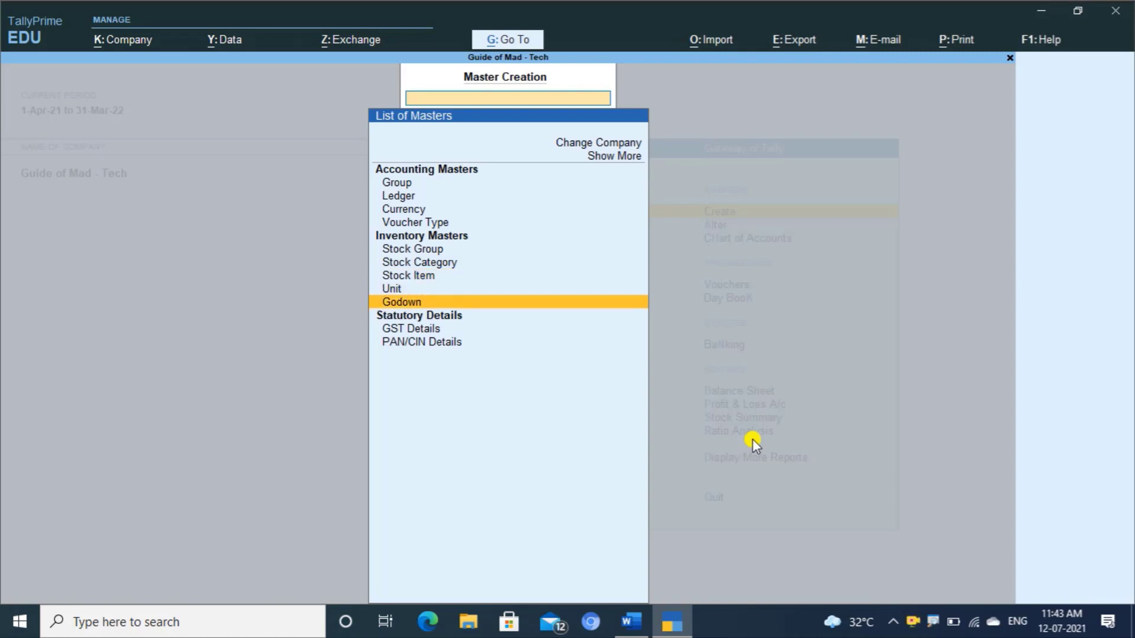
{"action": "key", "text": "Return"}
{"action": "key", "text": "Return"}
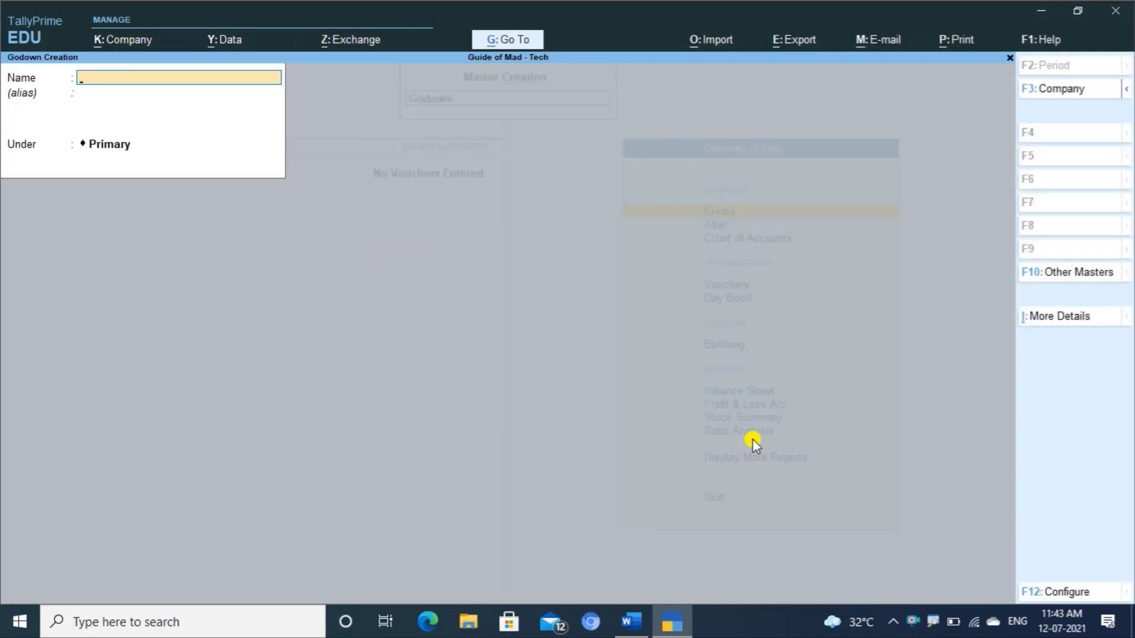
{"action": "type", "text": "Noisa"}
{"action": "key", "text": "BackSpace"}
{"action": "key", "text": "BackSpace"}
{"action": "type", "text": "da"}
{"action": "key", "text": "Return"}
{"action": "key", "text": "Return"}
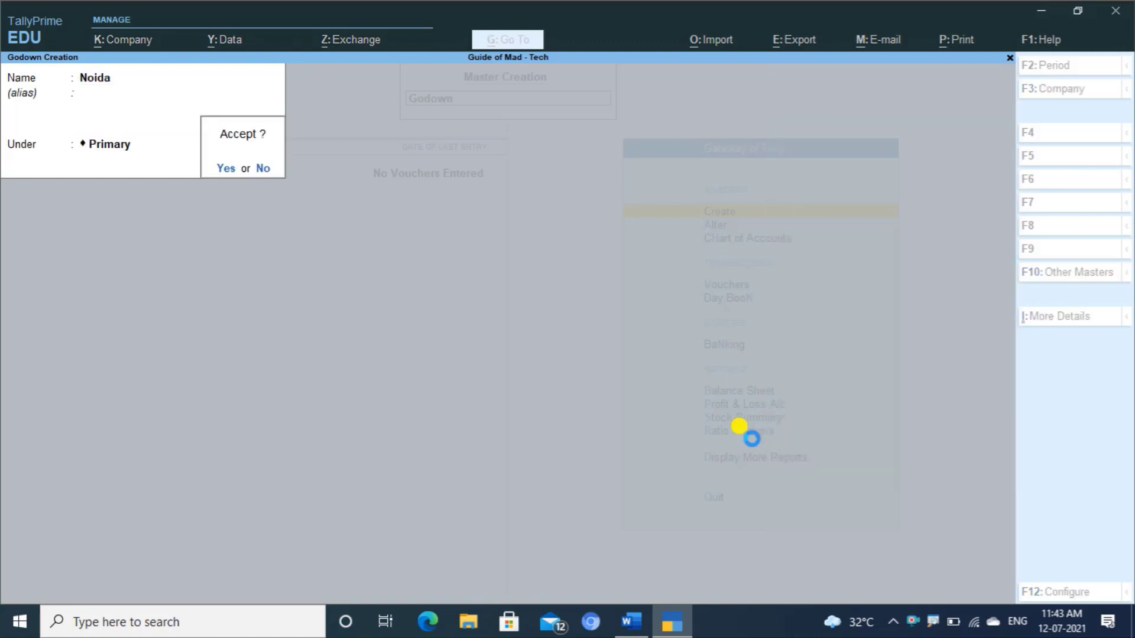
{"action": "key", "text": "Return"}
{"action": "key", "text": "Escape"}
- Check the closing stock items in Word, and start a new stock item named Wireless Mouse in TallyPrime
{"action": "key", "text": "Up"}
{"action": "key", "text": "Up"}
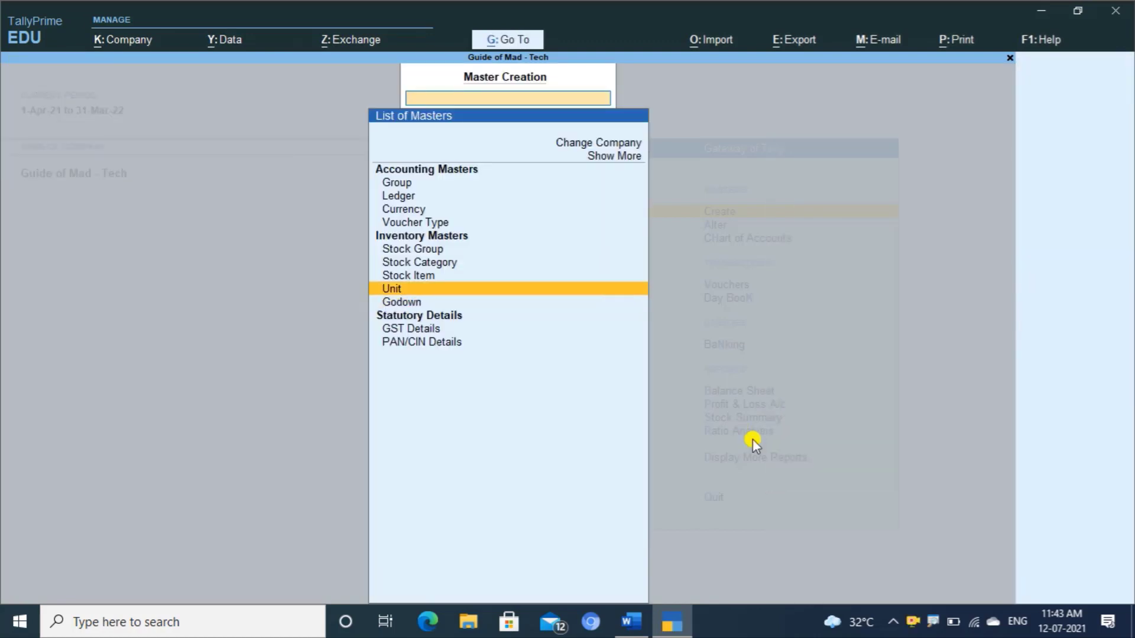
{"action": "key", "text": "Return"}
{"action": "key", "text": "alt+Tab"}
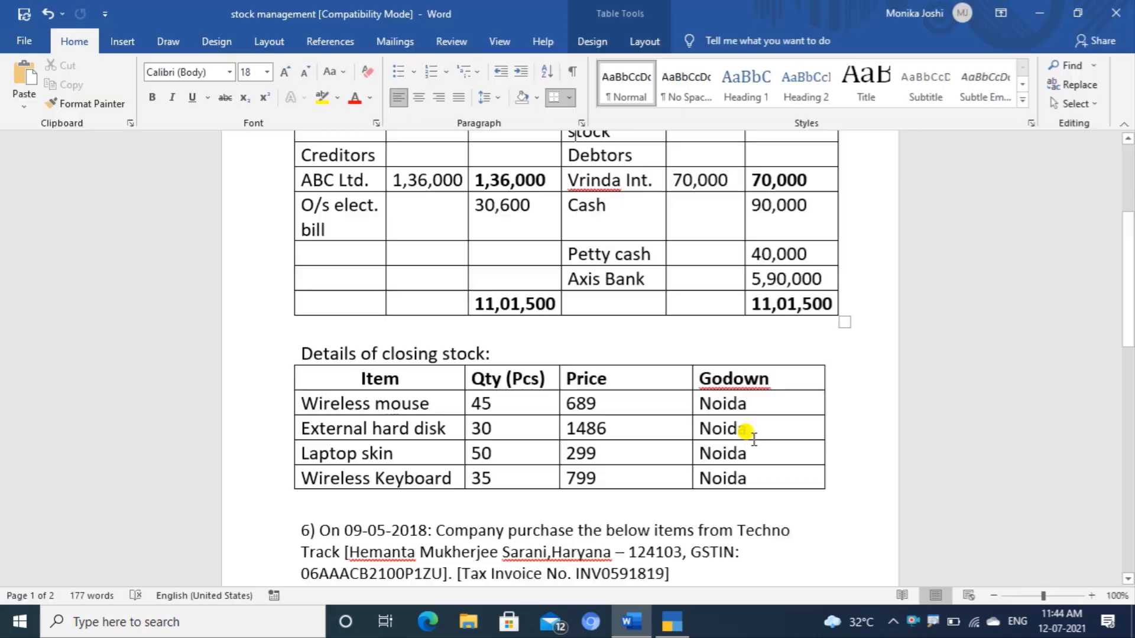
{"action": "key", "text": "alt+Tab"}
{"action": "type", "text": "Wire"}
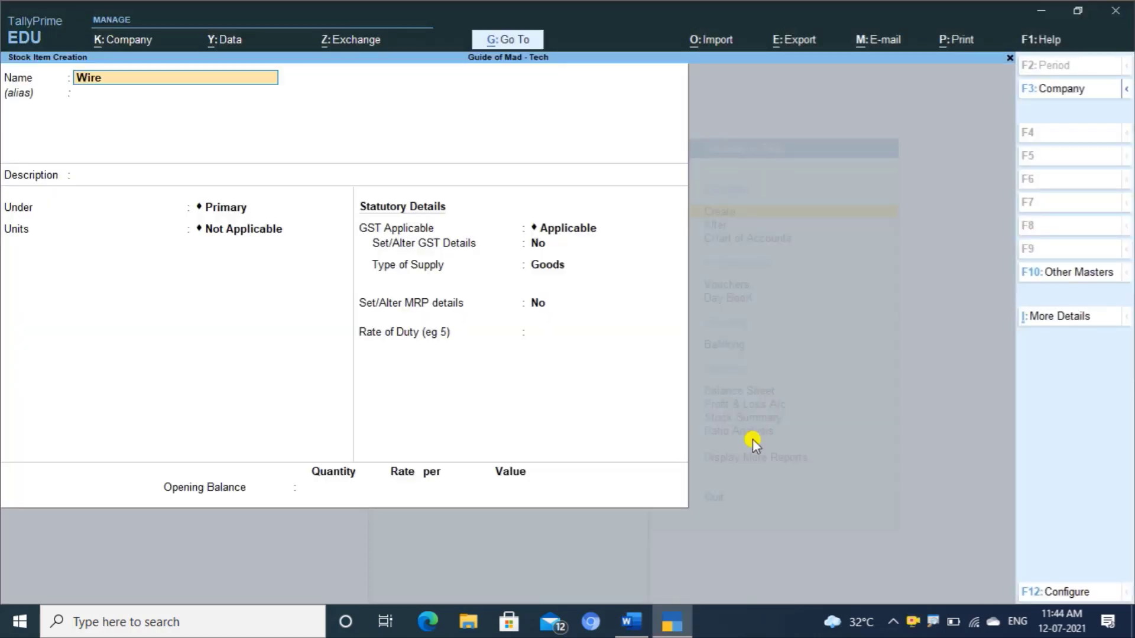
{"action": "type", "text": "less mouse"}
{"action": "key", "text": "Return"}
- Place the Wireless Mouse item under the Mouse group with PCS as its unit and no alternate unit
{"action": "key", "text": "Down"}
{"action": "key", "text": "Down"}
{"action": "key", "text": "Down"}
{"action": "key", "text": "Down"}
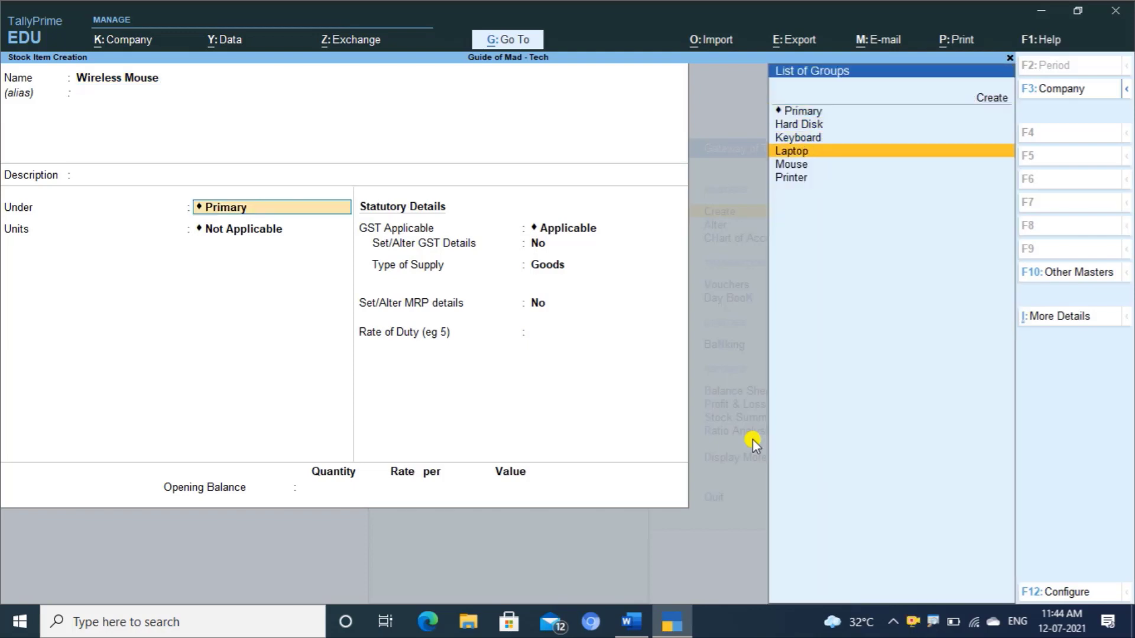
{"action": "key", "text": "Return"}
{"action": "key", "text": "Down"}
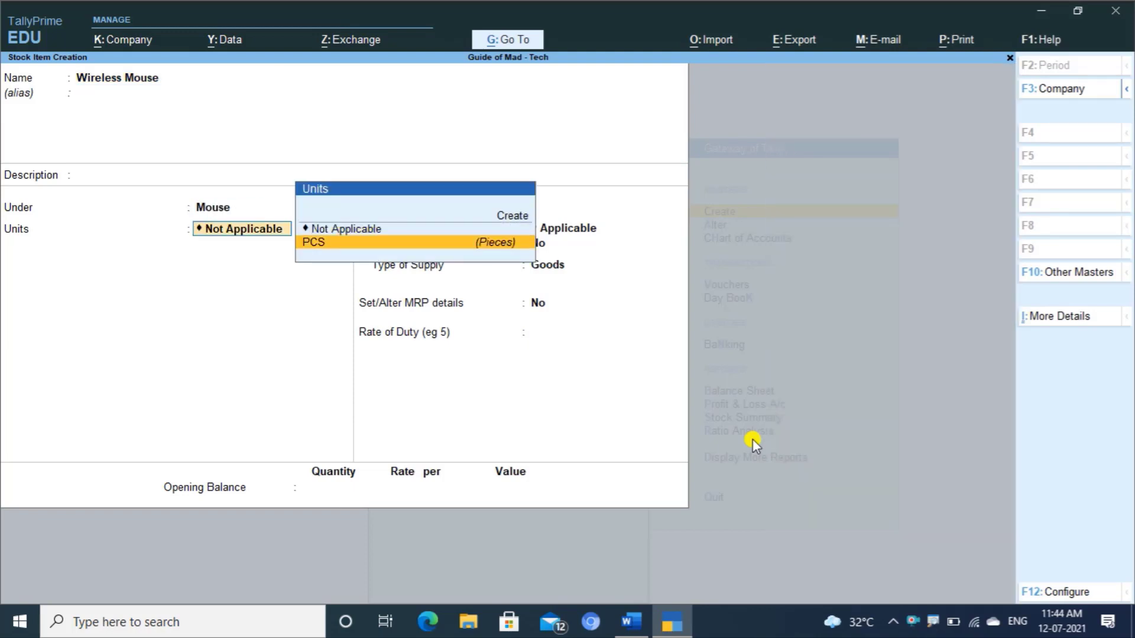
{"action": "key", "text": "Return"}
{"action": "key", "text": "Return"}
- Open GST details for Wireless Mouse and enter the description Mouse and HSN/SAC 585898565, keeping calculation on value
{"action": "key", "text": "Return"}
{"action": "type", "text": "ye"}
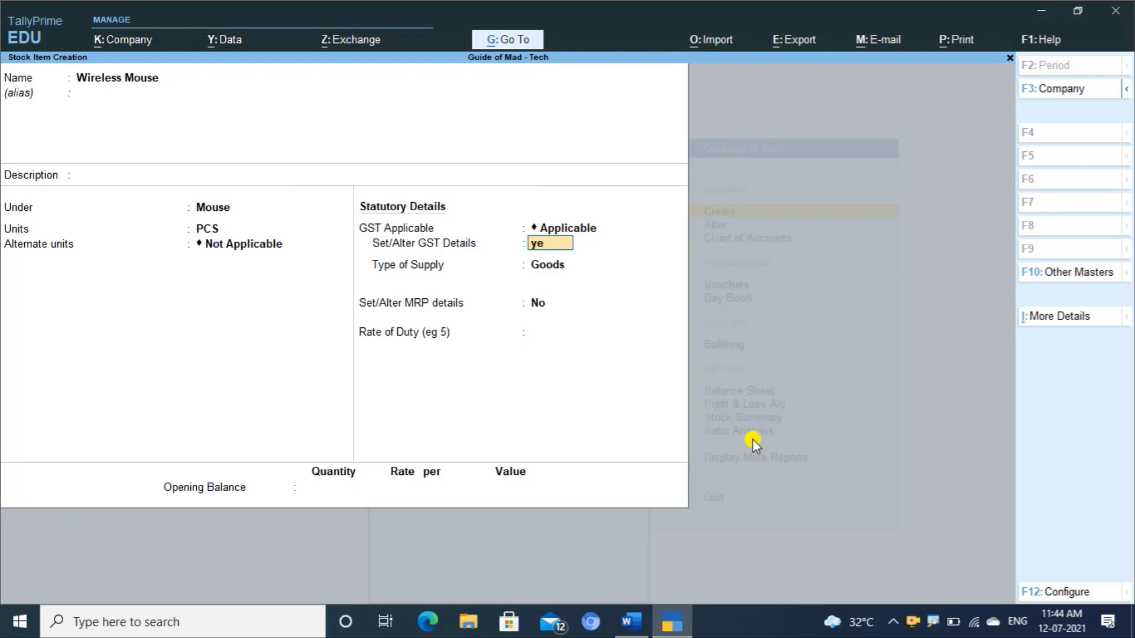
{"action": "key", "text": "Return"}
{"action": "type", "text": "Mouse"}
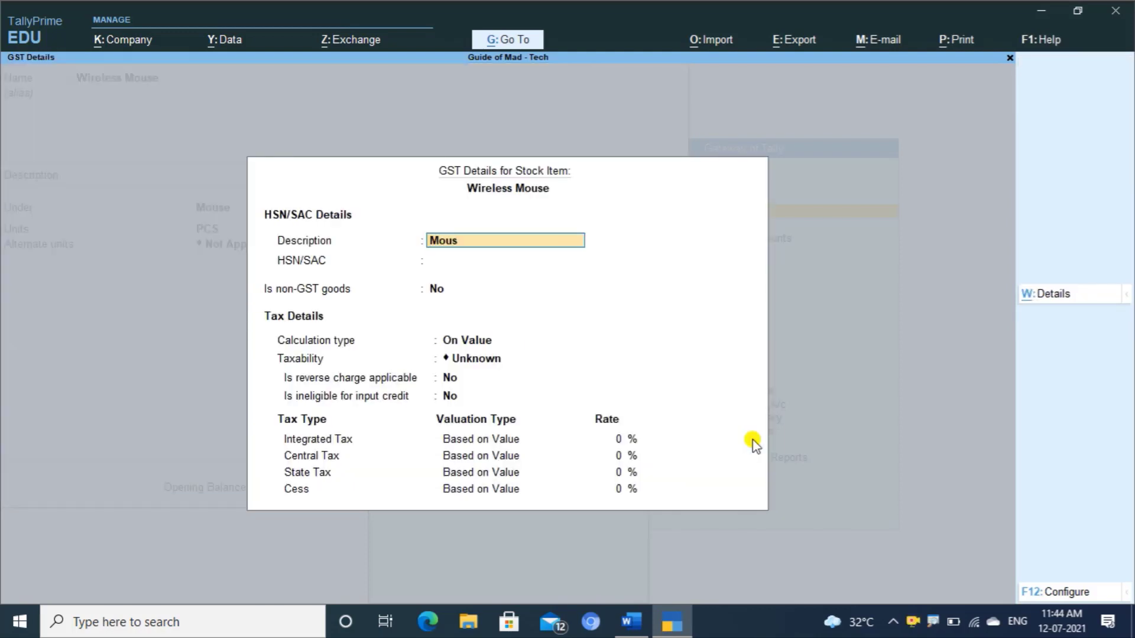
{"action": "key", "text": "Return"}
{"action": "type", "text": "58589"}
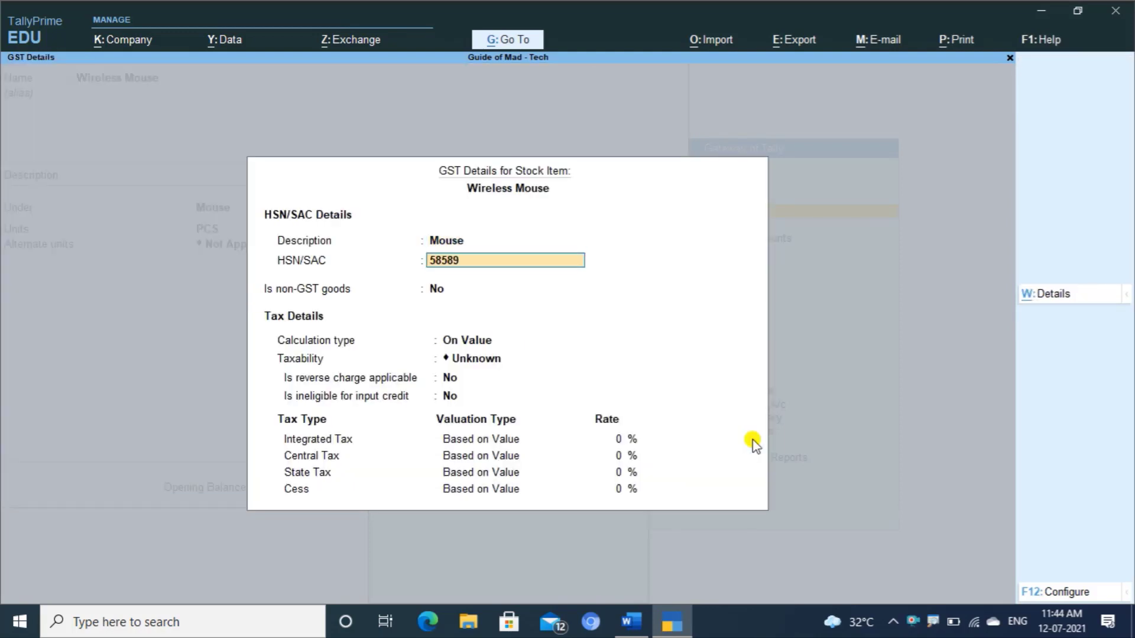
{"action": "type", "text": "8565"}
{"action": "key", "text": "Return"}
{"action": "key", "text": "Return"}
{"action": "key", "text": "Return"}
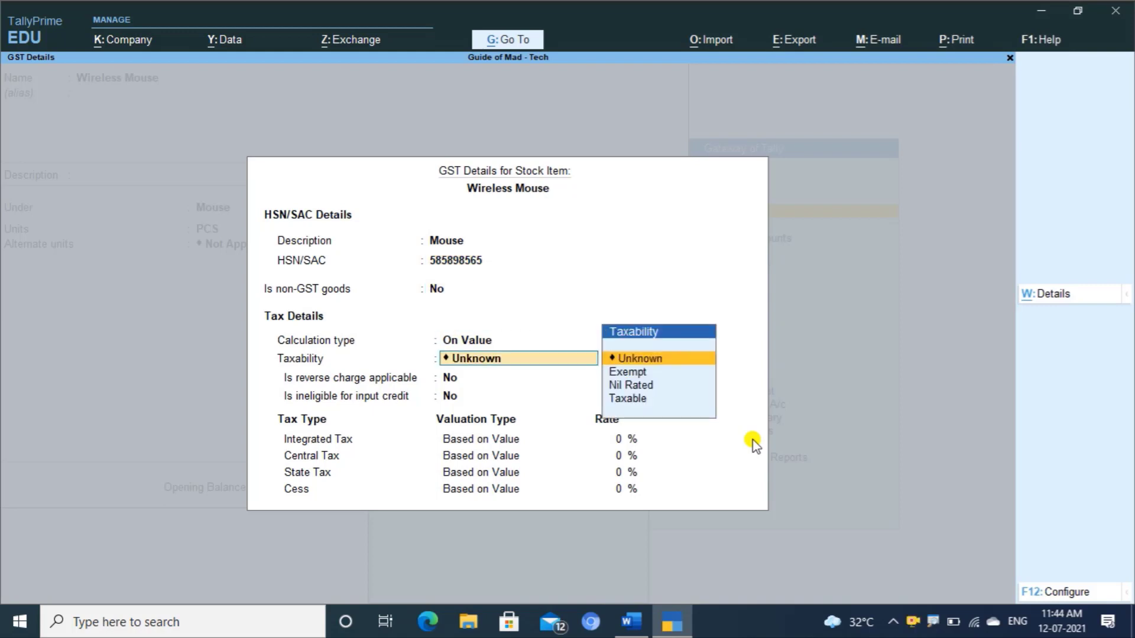
- Make Wireless Mouse Taxable at 18% integrated tax, accept the GST details and keep Goods as the type of supply
{"action": "key", "text": "Down"}
{"action": "key", "text": "Down"}
{"action": "key", "text": "Down"}
{"action": "key", "text": "Return"}
{"action": "key", "text": "Return"}
{"action": "key", "text": "Return"}
{"action": "type", "text": "18"}
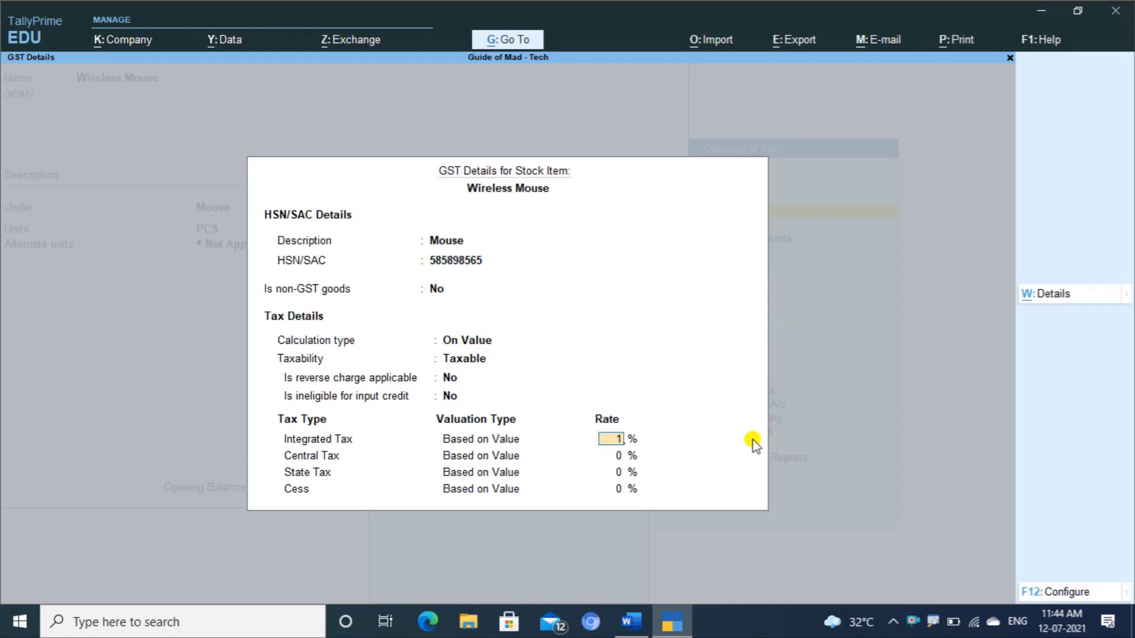
{"action": "key", "text": "Return"}
{"action": "key", "text": "Return"}
{"action": "key", "text": "Return"}
{"action": "key", "text": "Return"}
{"action": "key", "text": "Return"}
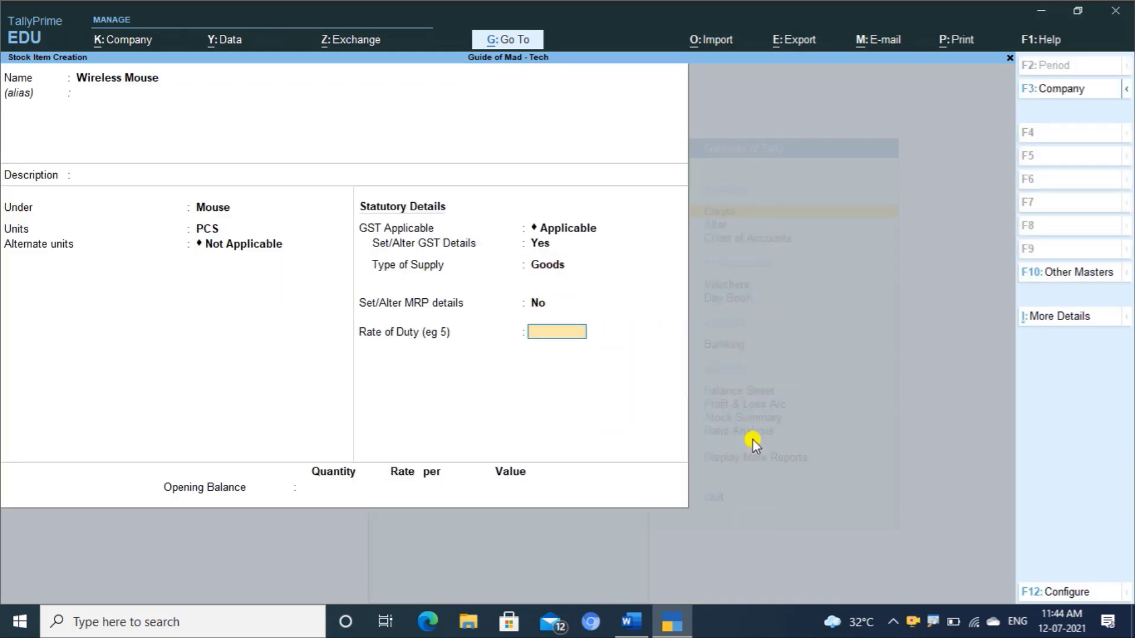
{"action": "key", "text": "Return"}
- Check the wireless mouse quantity in the Word table, and set the item's opening balance to 45 PCS in TallyPrime
{"action": "key", "text": "alt+Tab"}
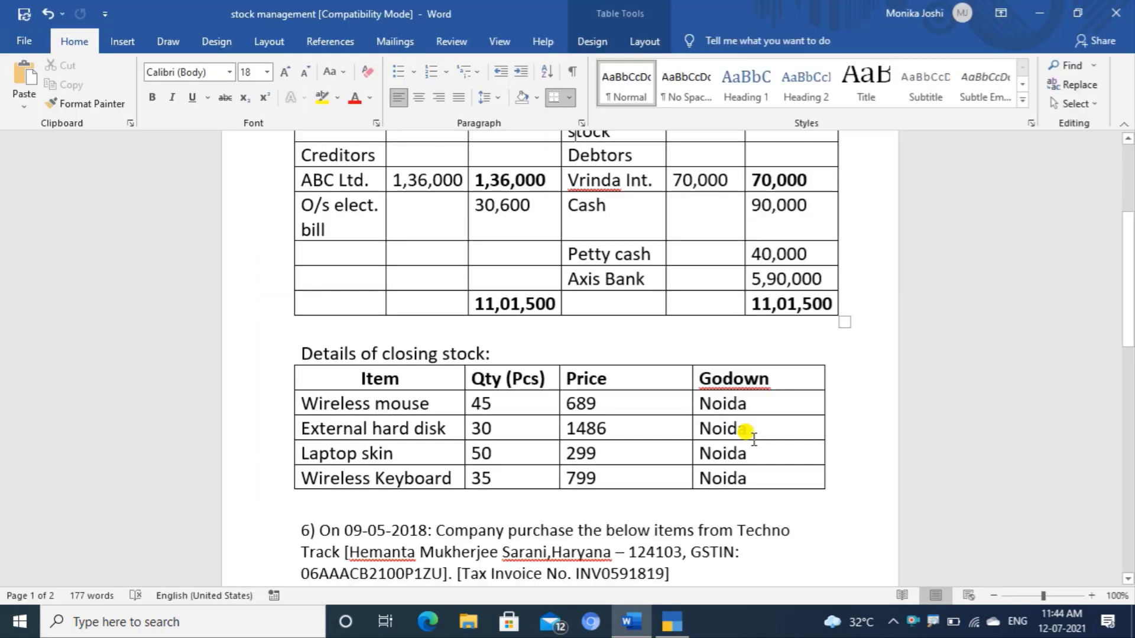
{"action": "key", "text": "alt+Tab"}
{"action": "type", "text": "4"}
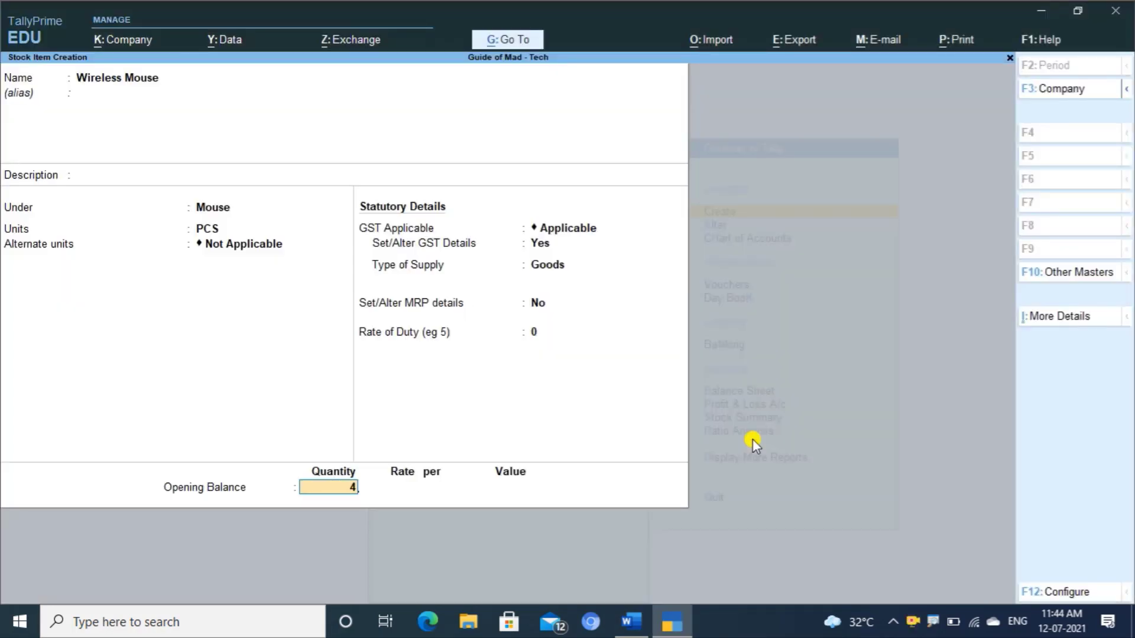
{"action": "type", "text": "5"}
{"action": "key", "text": "Return"}
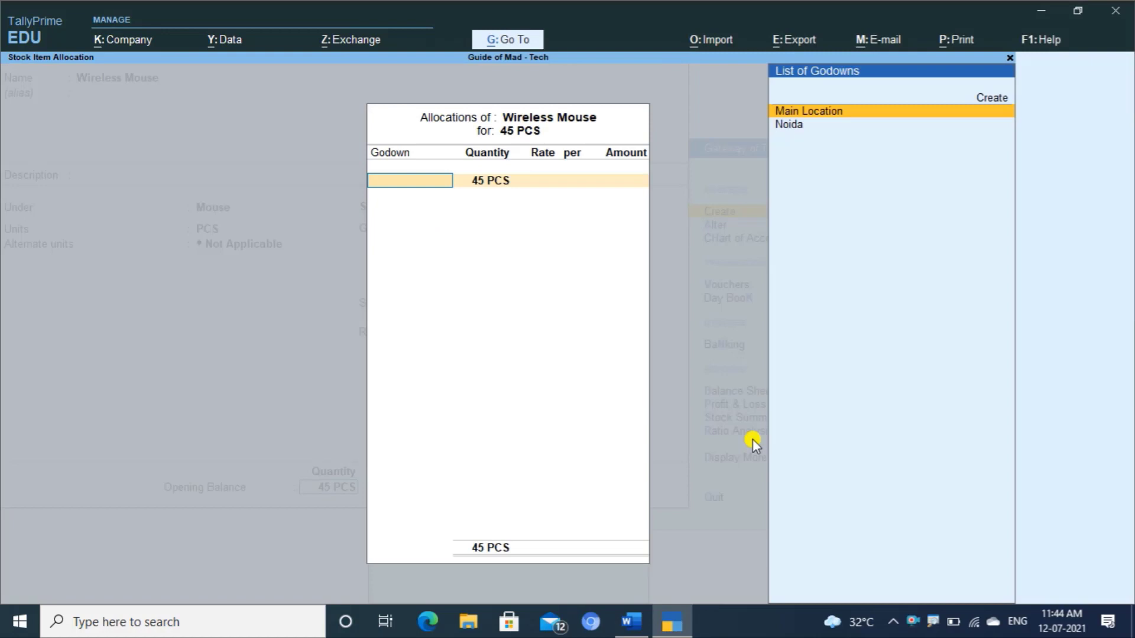
- Allocate the 45 PCS of Wireless Mouse to the Noida godown at a rate of 689 and save the stock item
{"action": "key", "text": "Down"}
{"action": "key", "text": "Return"}
{"action": "key", "text": "Return"}
{"action": "type", "text": "6"}
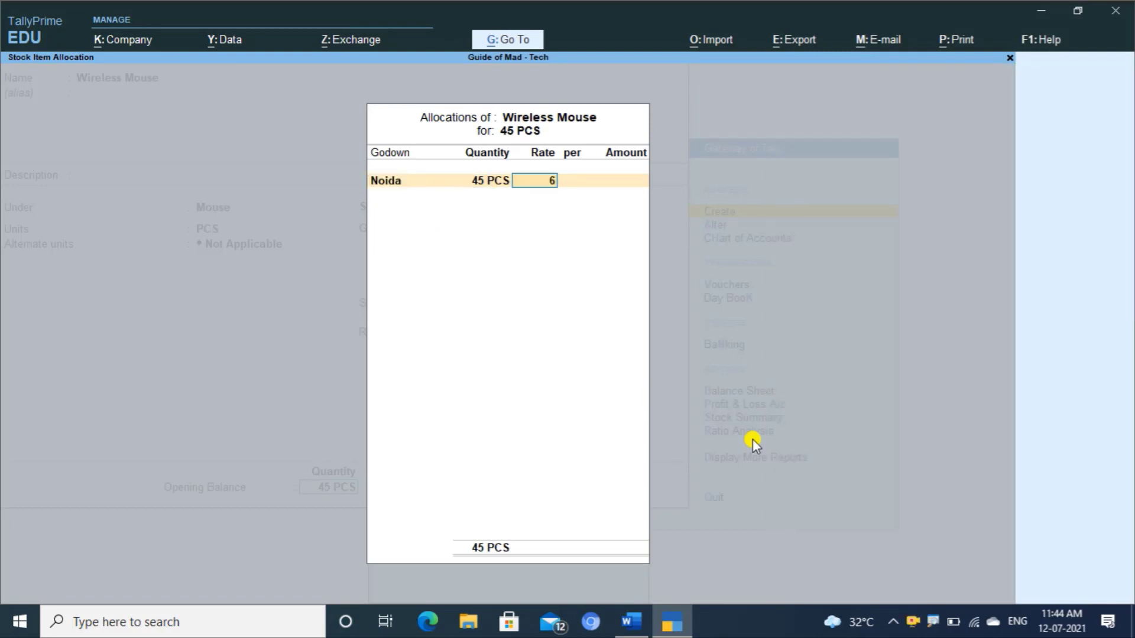
{"action": "type", "text": "9"}
{"action": "key", "text": "BackSpace"}
{"action": "type", "text": "89"}
{"action": "key", "text": "Return"}
{"action": "key", "text": "Return"}
{"action": "key", "text": "Return"}
{"action": "key", "text": "Return"}
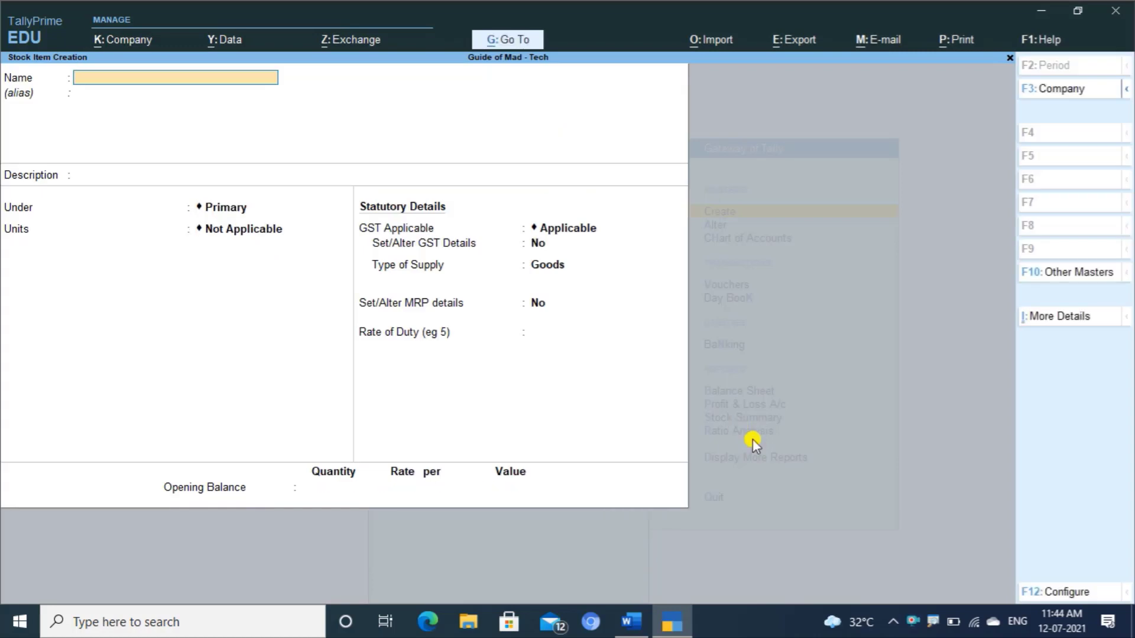
- Start a new stock item named Wired Mouse under the Mouse group, with PCS as its unit and no alternate unit
{"action": "type", "text": "Wire"}
{"action": "type", "text": "d Mouse"}
{"action": "key", "text": "Return"}
{"action": "key", "text": "Return"}
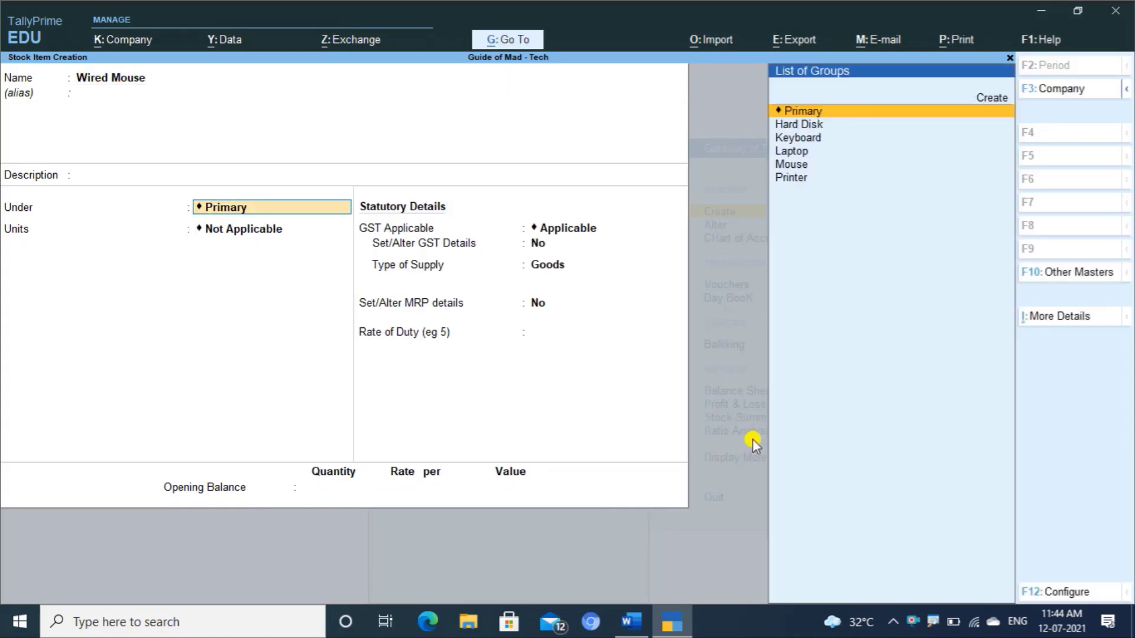
{"action": "key", "text": "Down"}
{"action": "key", "text": "Down"}
{"action": "key", "text": "Down"}
{"action": "key", "text": "Down"}
{"action": "key", "text": "Return"}
{"action": "key", "text": "Down"}
{"action": "key", "text": "Return"}
{"action": "key", "text": "Return"}
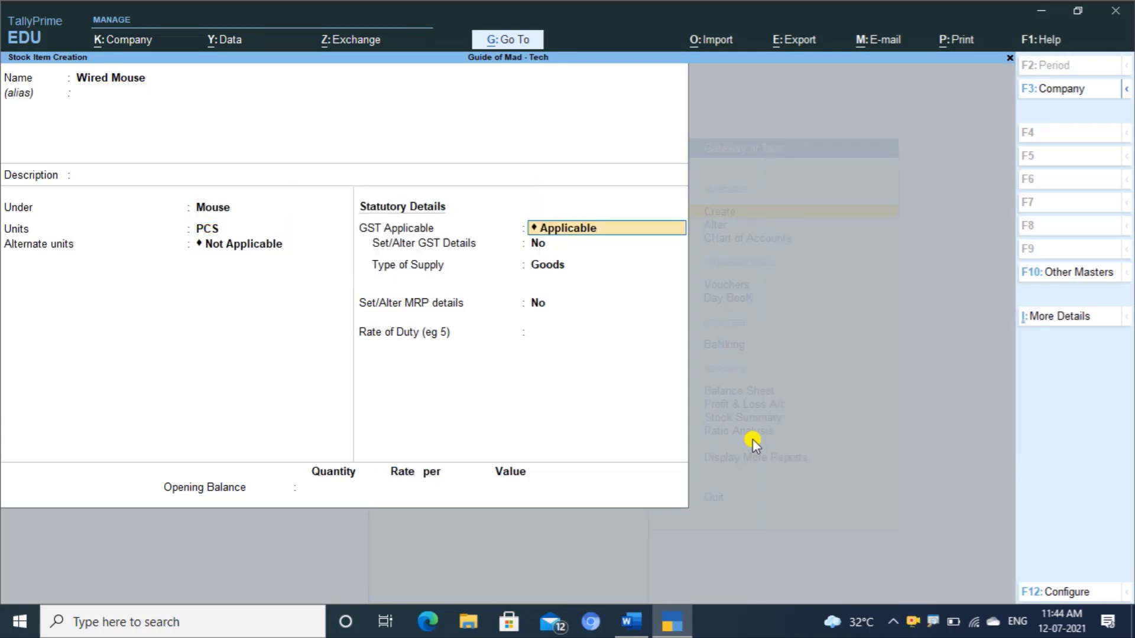
- Open GST details for Wired Mouse and enter the description Mouse and HSN/SAC 58585585, keeping calculation on value
{"action": "key", "text": "Return"}
{"action": "type", "text": "yes"}
{"action": "key", "text": "Return"}
{"action": "type", "text": "Mouse"}
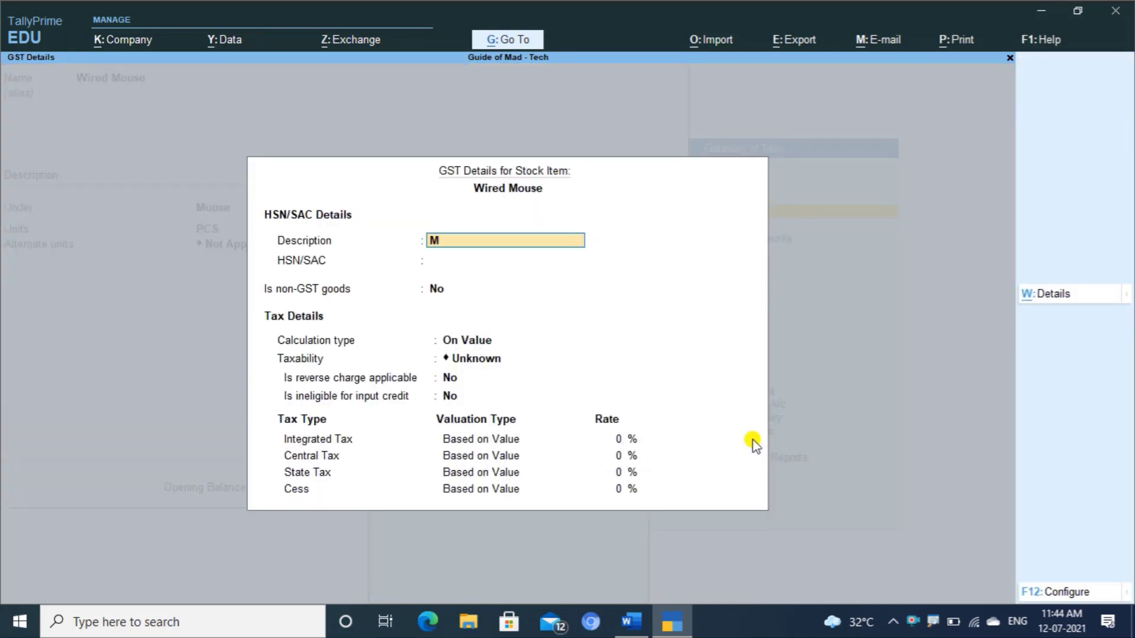
{"action": "key", "text": "Return"}
{"action": "type", "text": "58585585"}
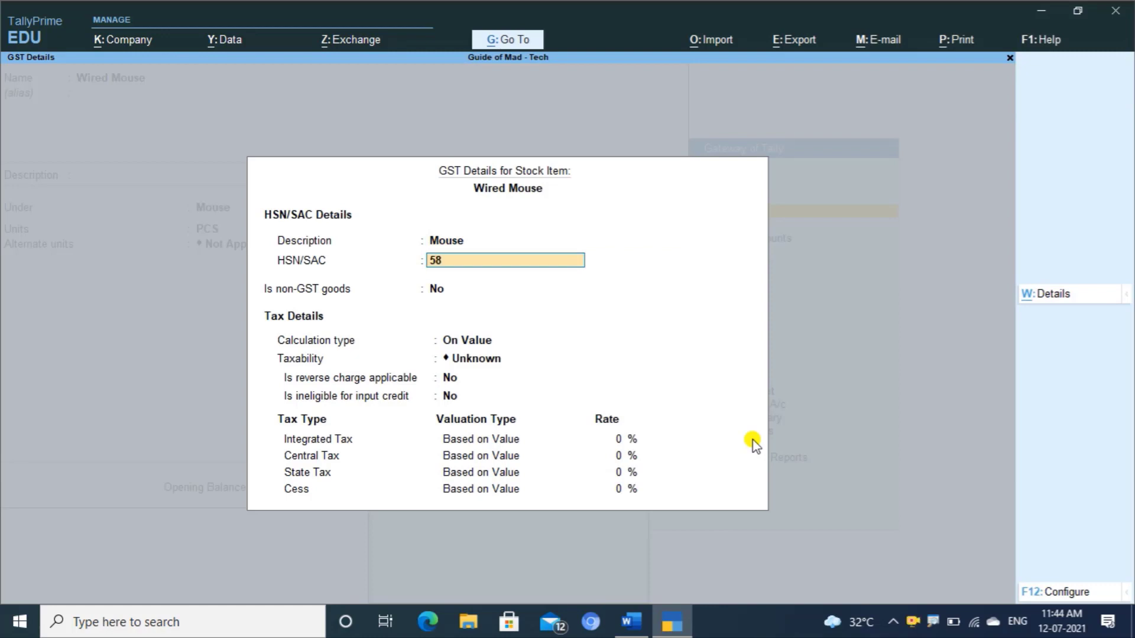
{"action": "key", "text": "Return"}
{"action": "key", "text": "Return"}
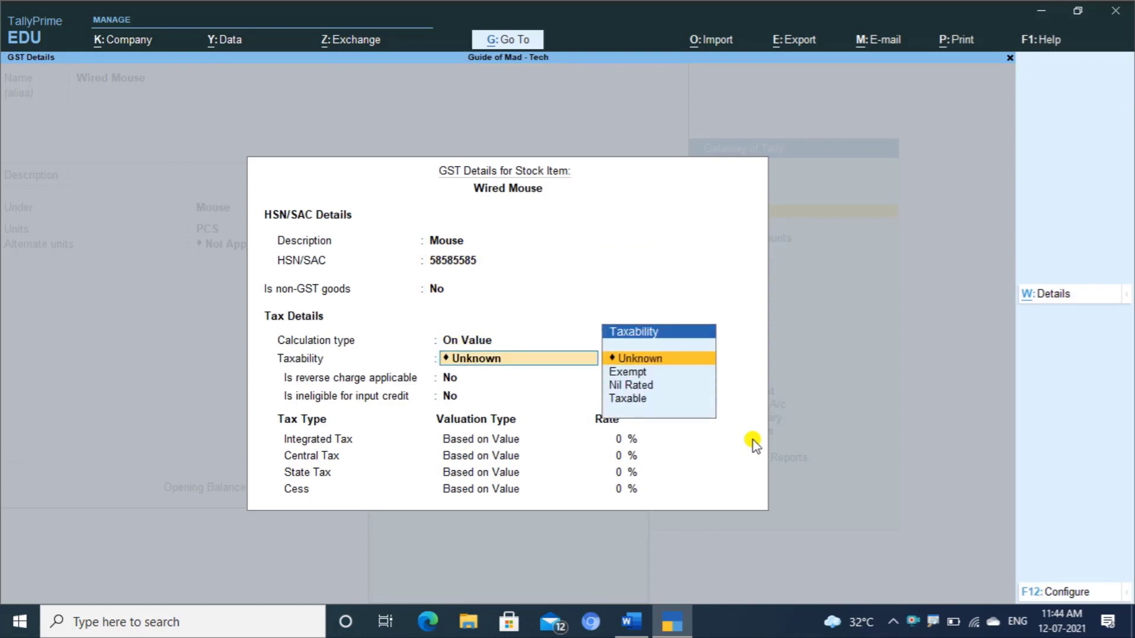
- Make Wired Mouse Taxable at 18% integrated tax and accept its GST details
{"action": "key", "text": "Down"}
{"action": "key", "text": "Down"}
{"action": "key", "text": "Down"}
{"action": "key", "text": "Return"}
{"action": "key", "text": "Return"}
{"action": "key", "text": "Return"}
{"action": "type", "text": "18"}
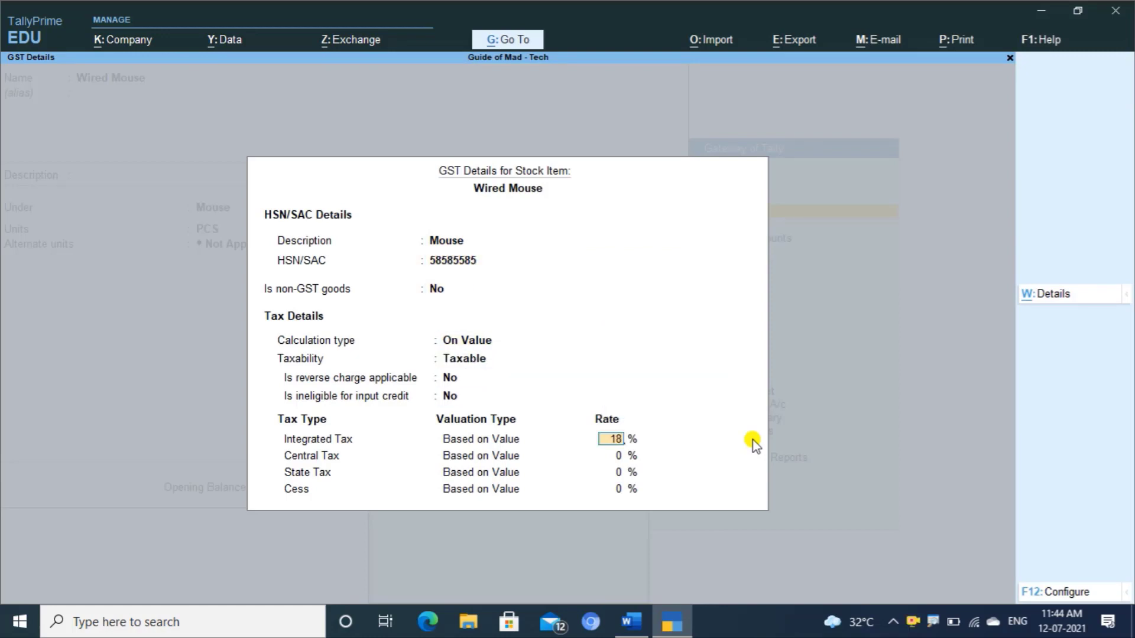
{"action": "key", "text": "Return"}
{"action": "key", "text": "Return"}
{"action": "key", "text": "Return"}
{"action": "key", "text": "Return"}
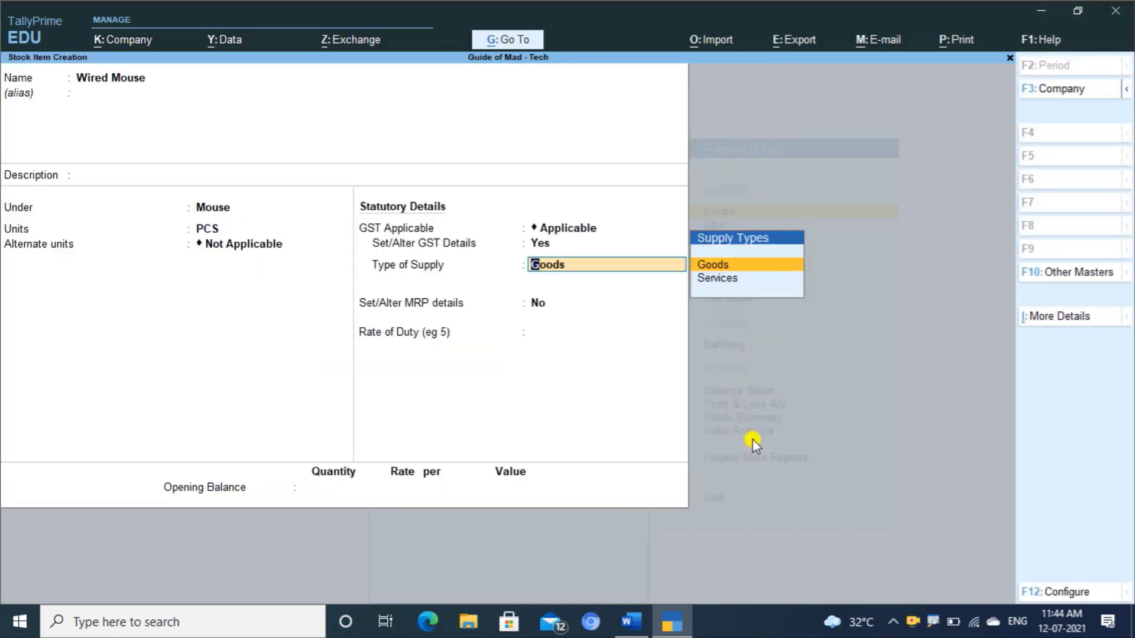
- Keep Wired Mouse as Goods with no MRP details or opening balance, and save the stock item
{"action": "key", "text": "Return"}
{"action": "key", "text": "Return"}
{"action": "key", "text": "Return"}
{"action": "key", "text": "Return"}
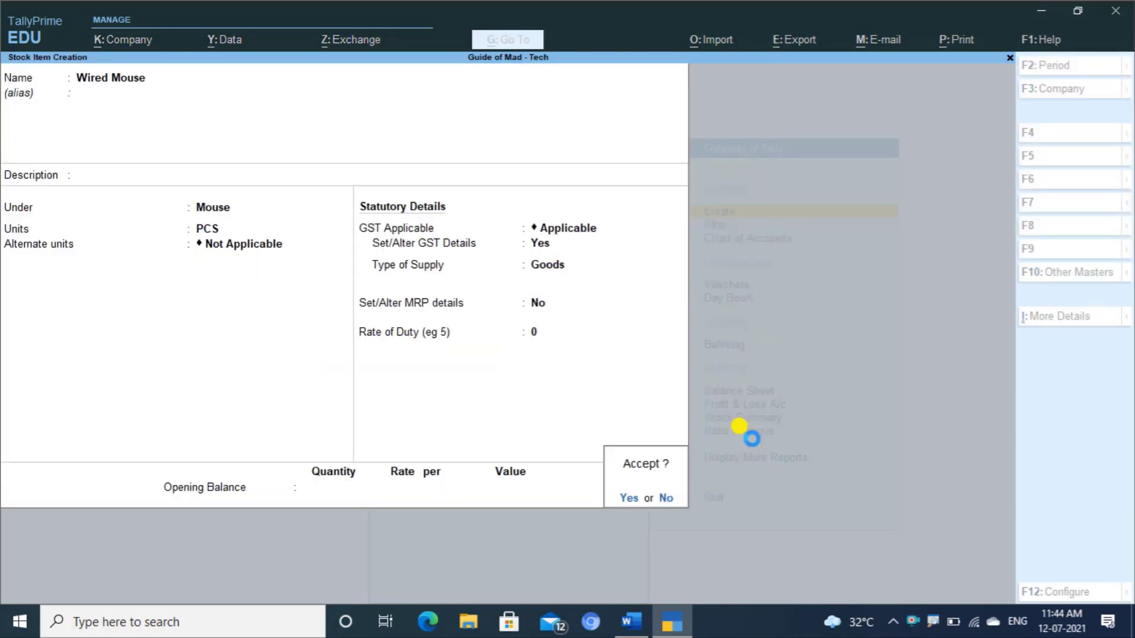
{"action": "key", "text": "Return"}
- Start a new stock item named Bluetooth Mouse under the Mouse group, with PCS as its unit and no alternate unit
{"action": "type", "text": "Blu"}
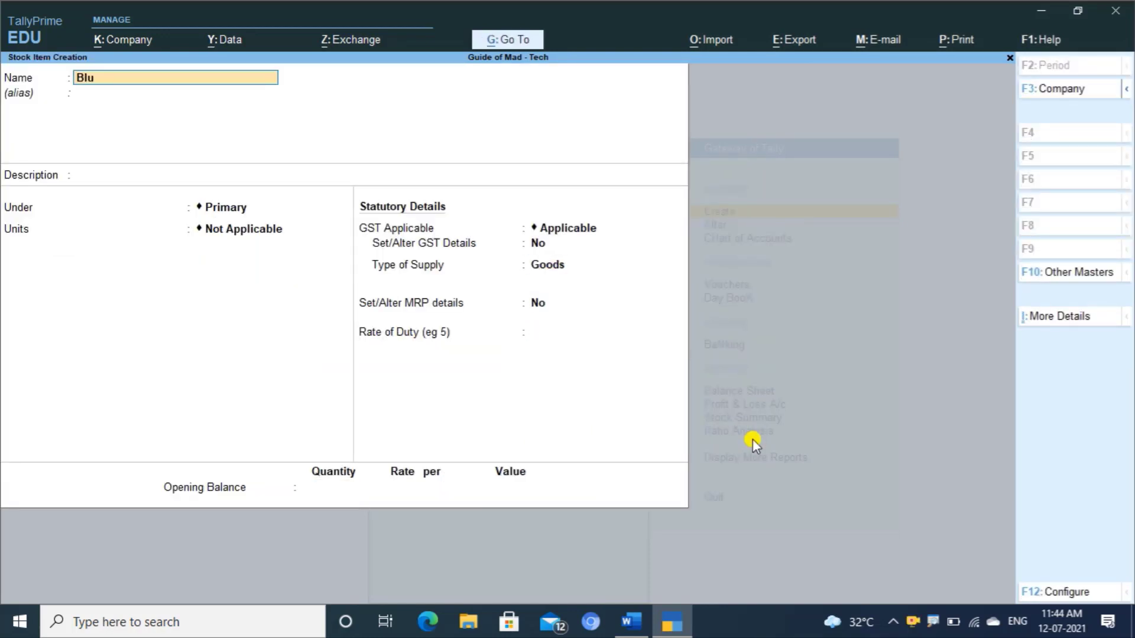
{"action": "type", "text": "etooth Mouse"}
{"action": "key", "text": "Return"}
{"action": "key", "text": "Return"}
{"action": "key", "text": "Down"}
{"action": "key", "text": "Down"}
{"action": "key", "text": "Down"}
{"action": "key", "text": "Down"}
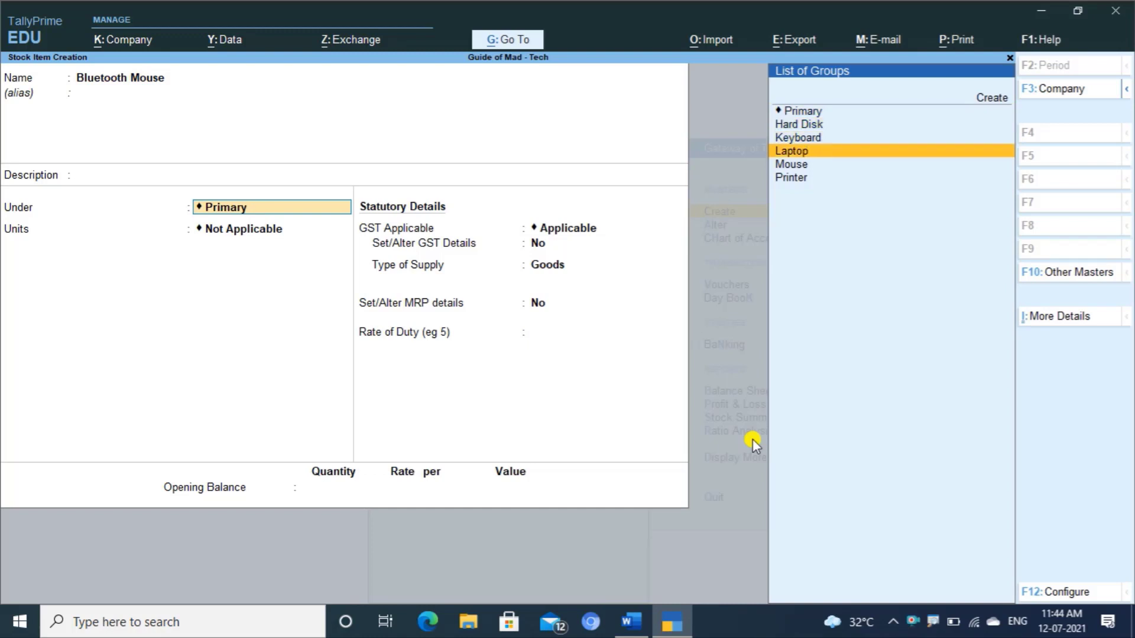
{"action": "key", "text": "Return"}
{"action": "key", "text": "Return"}
{"action": "key", "text": "Return"}
{"action": "key", "text": "Return"}
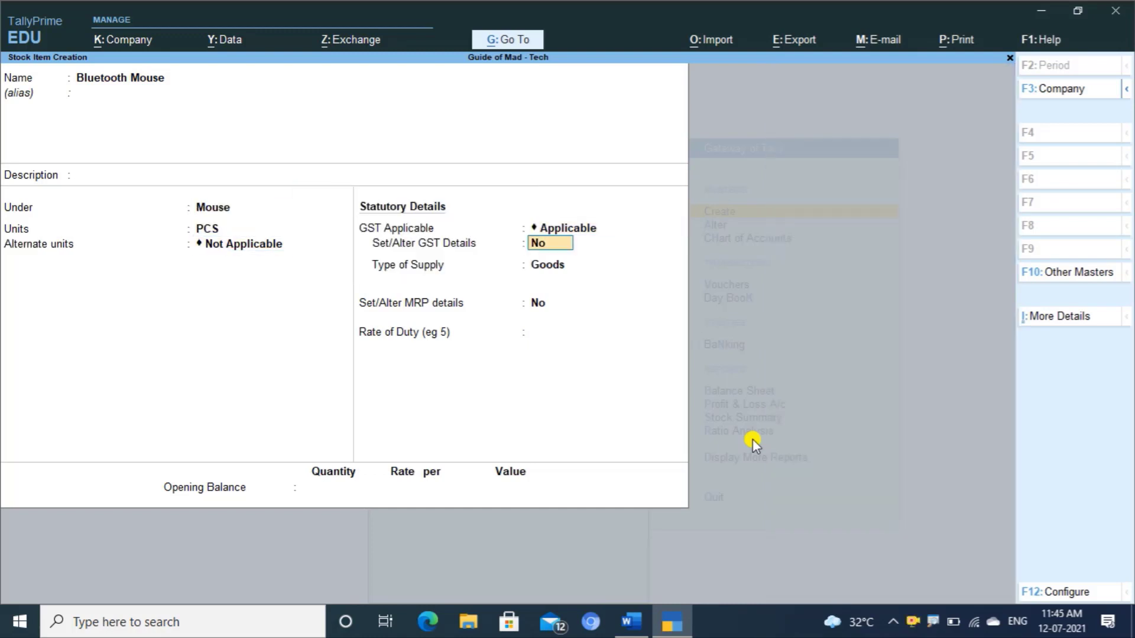
- Open GST details for Bluetooth Mouse and enter the description Mouse and HSN/SAC 5656565, keeping calculation on value
{"action": "type", "text": "yes"}
{"action": "key", "text": "Return"}
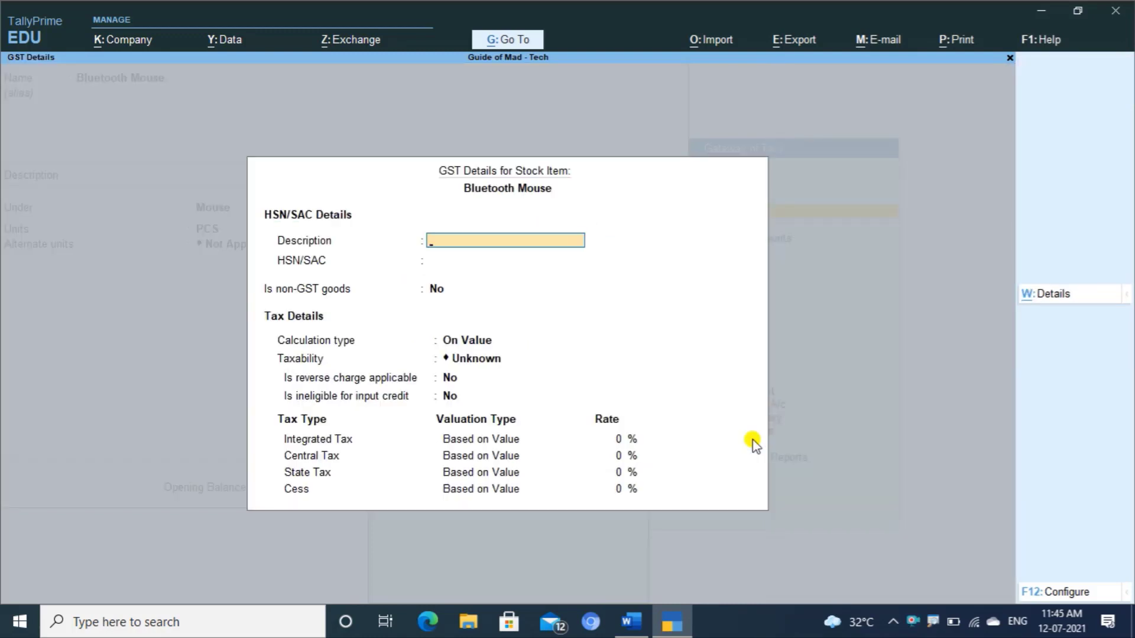
{"action": "type", "text": "Mouse"}
{"action": "key", "text": "Return"}
{"action": "type", "text": "5656565"}
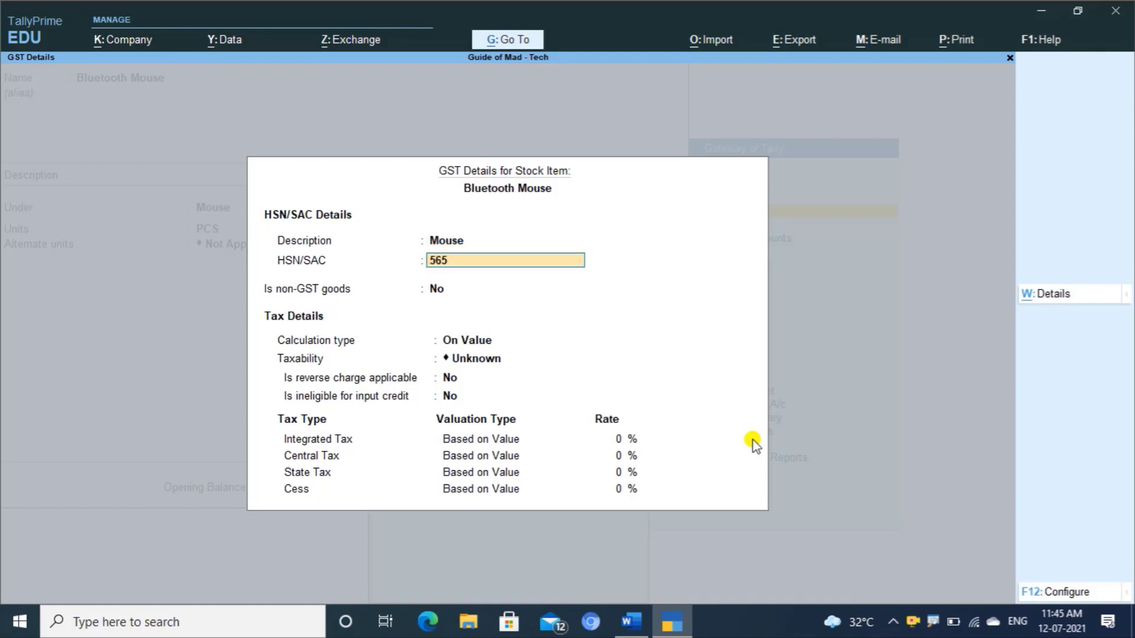
{"action": "key", "text": "Return"}
{"action": "key", "text": "Return"}
{"action": "key", "text": "Return"}
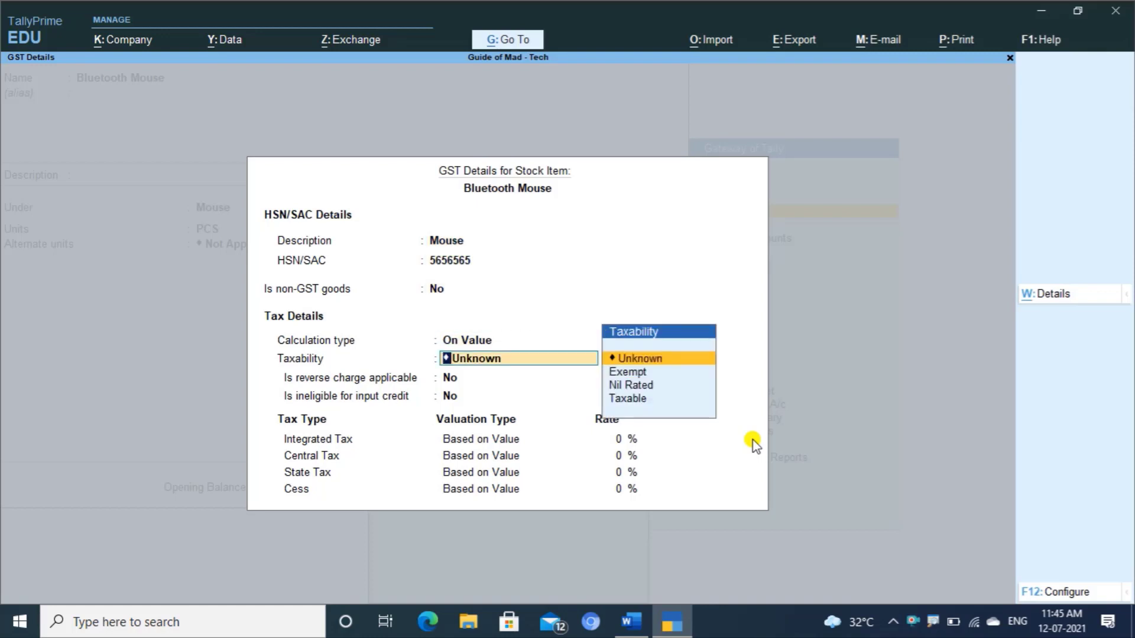
- Make Bluetooth Mouse Taxable at 18% integrated tax, accept its GST details and keep its supply type as Goods
{"action": "key", "text": "Down"}
{"action": "key", "text": "Down"}
{"action": "key", "text": "Down"}
{"action": "key", "text": "Return"}
{"action": "key", "text": "Return"}
{"action": "key", "text": "Return"}
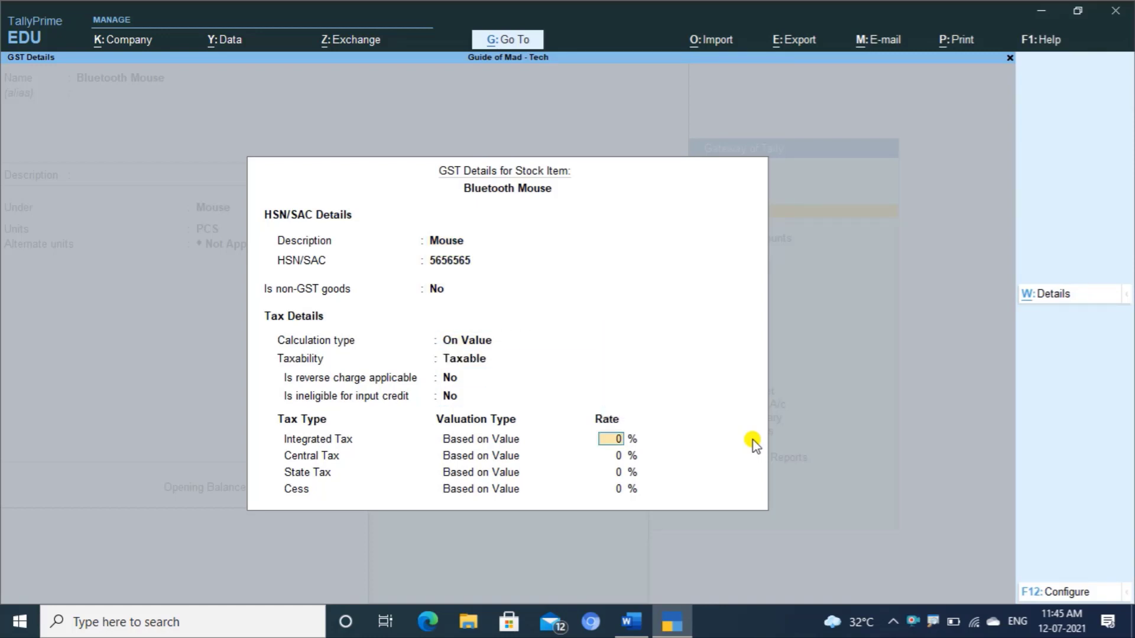
{"action": "type", "text": "18"}
{"action": "key", "text": "Return"}
{"action": "key", "text": "Return"}
{"action": "key", "text": "Return"}
{"action": "key", "text": "Return"}
{"action": "key", "text": "Return"}
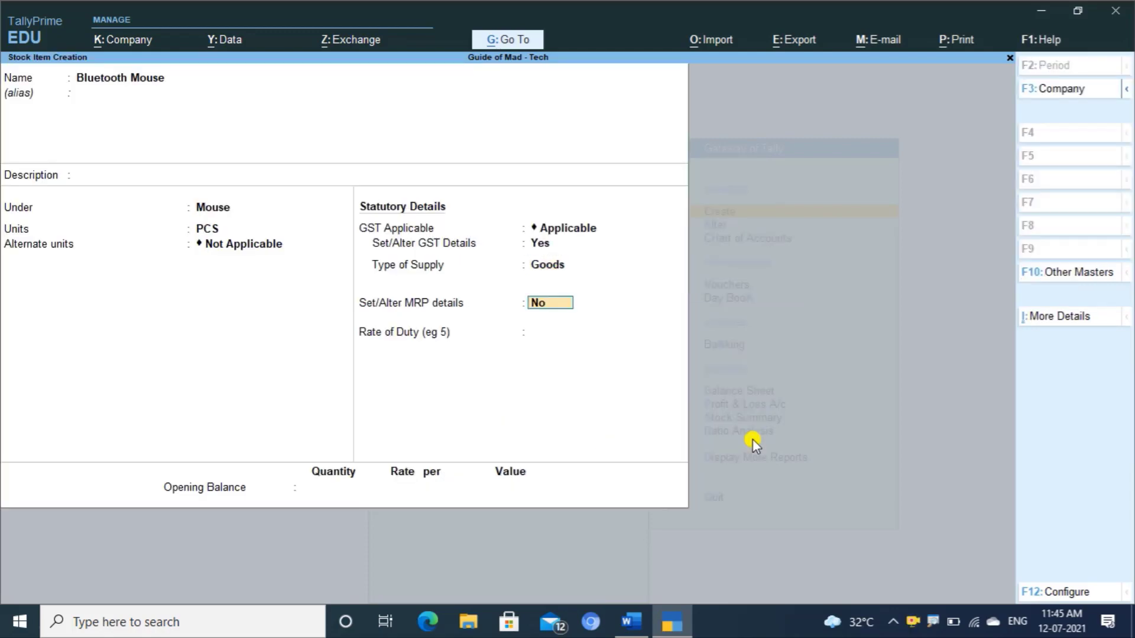
- Save the Bluetooth Mouse stock item with no MRP details and no opening balance
{"action": "key", "text": "Return"}
{"action": "key", "text": "Return"}
{"action": "key", "text": "Return"}
{"action": "key", "text": "Return"}
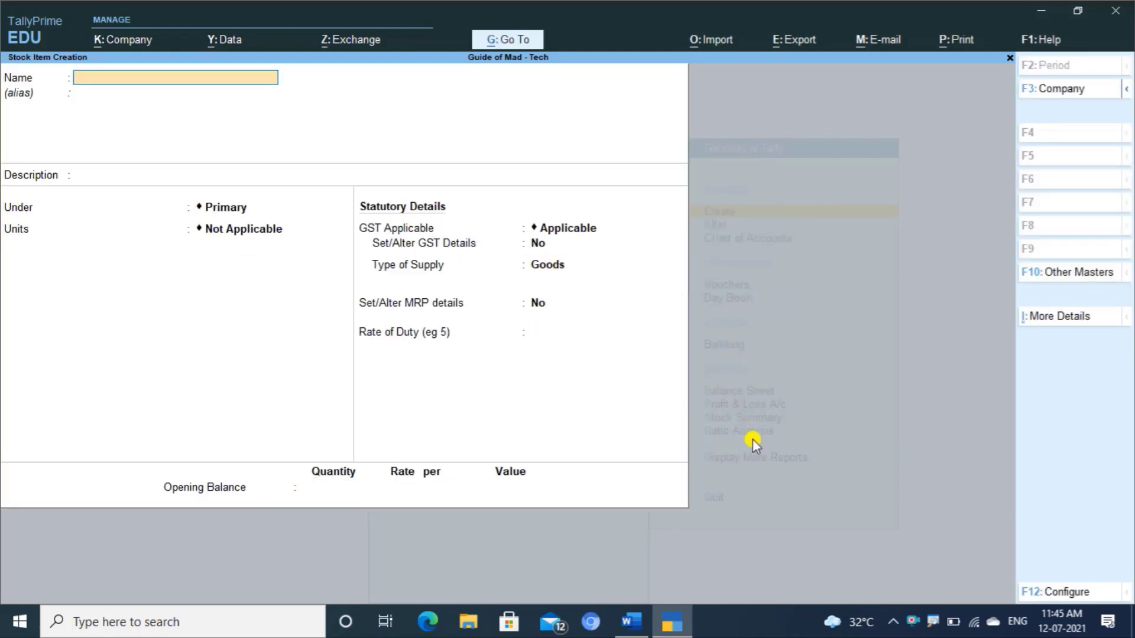
- Start a new stock item named External Hard Disk under the Hard Disk group
{"action": "key", "text": "alt+Tab"}
{"action": "key", "text": "alt+Tab"}
{"action": "type", "text": "External Hard Disk"}
{"action": "key", "text": "Return"}
{"action": "key", "text": "Return"}
{"action": "key", "text": "Return"}
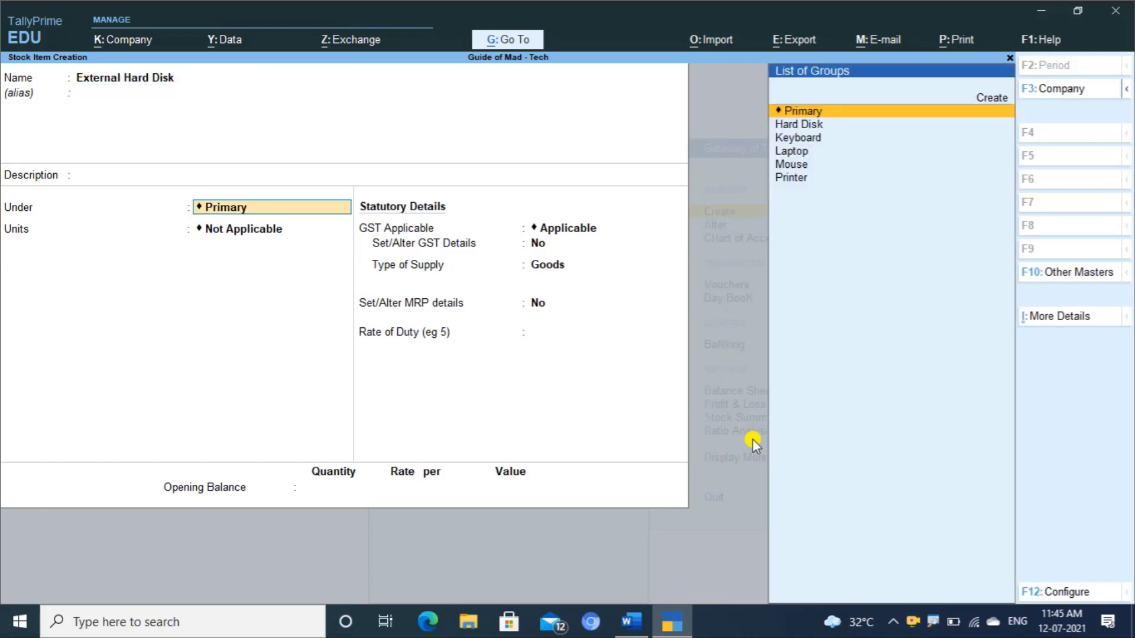
{"action": "key", "text": "Down"}
{"action": "key", "text": "Down"}
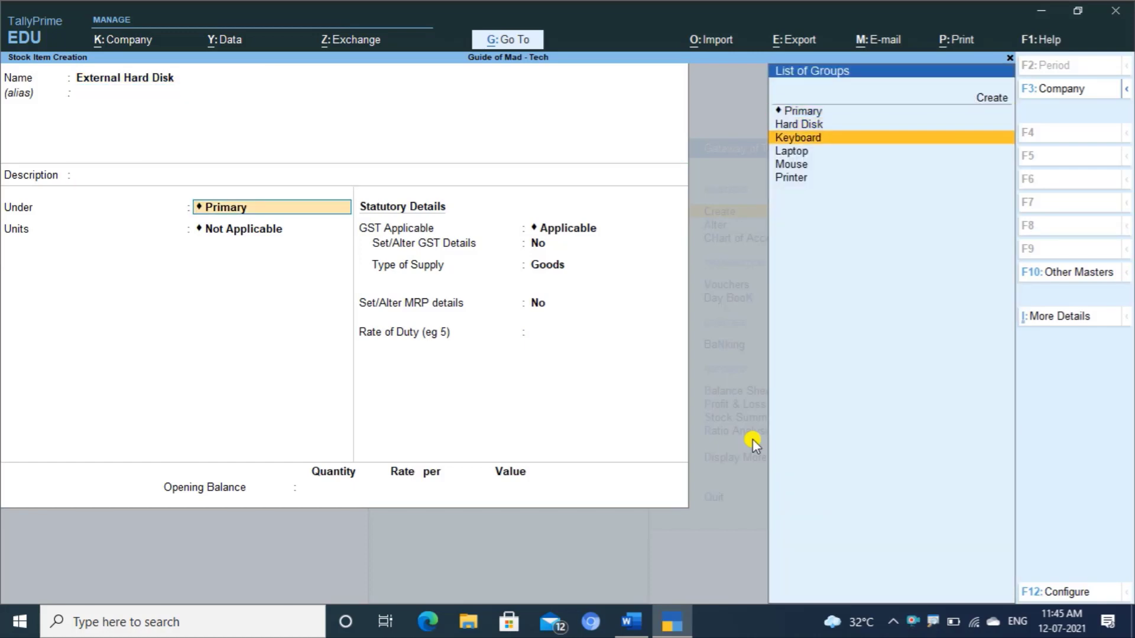
{"action": "key", "text": "Up"}
{"action": "key", "text": "Return"}
- Set the unit of External Hard Disk to PCS with no alternate unit, keeping GST applicable
{"action": "key", "text": "Return"}
{"action": "key", "text": "BackSpace"}
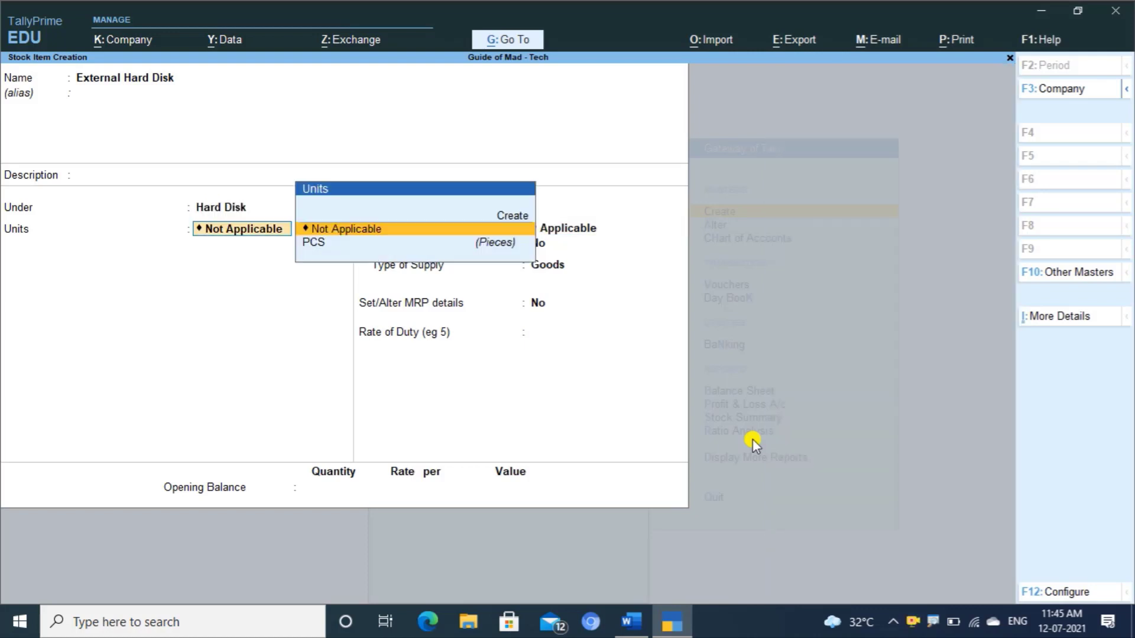
{"action": "key", "text": "Down"}
{"action": "key", "text": "Return"}
{"action": "key", "text": "Return"}
{"action": "key", "text": "Return"}
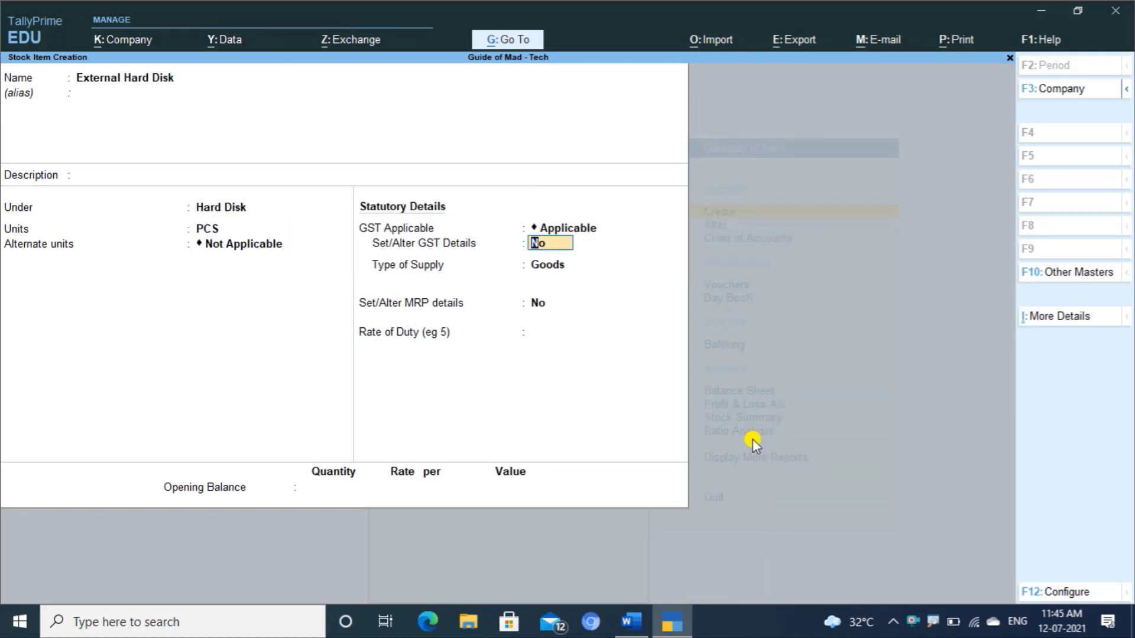
- Open GST details for External Hard Disk and enter the description Hard Disk
{"action": "type", "text": "yes"}
{"action": "key", "text": "Return"}
{"action": "type", "text": "Ha"}
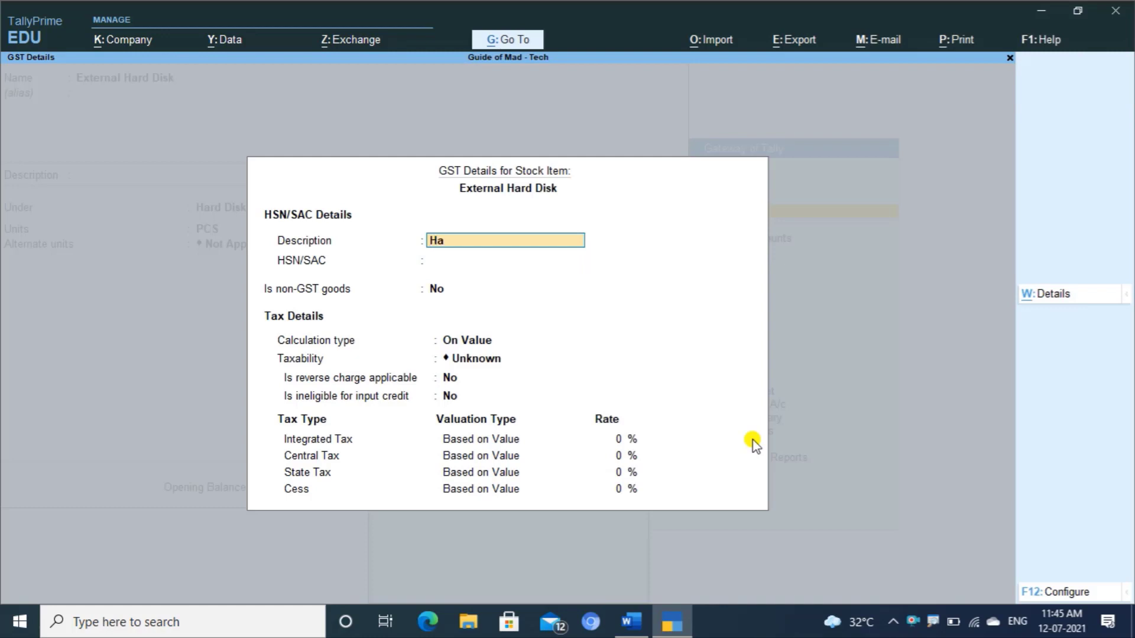
{"action": "type", "text": "rd Disk"}
{"action": "key", "text": "Return"}
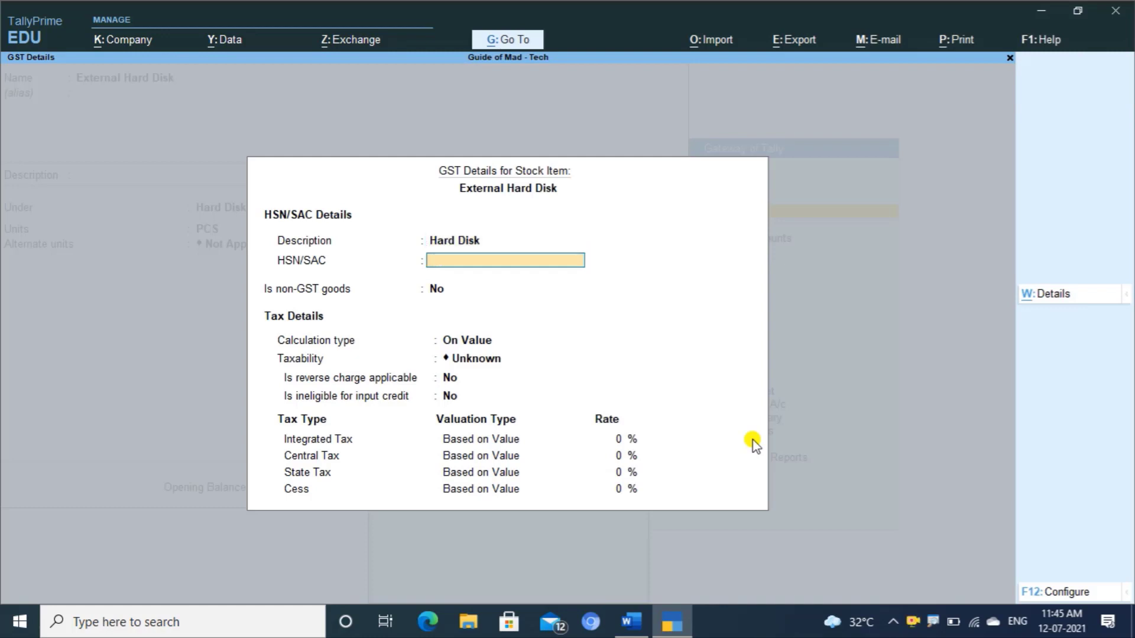
- Copy the external hard disk's HSN code 84717020 from the Word document into the HSN/SAC field in TallyPrime
{"action": "key", "text": "alt+Tab"}
{"action": "scroll", "coordinate": [744, 433], "scroll_direction": "down", "scroll_amount": 3}
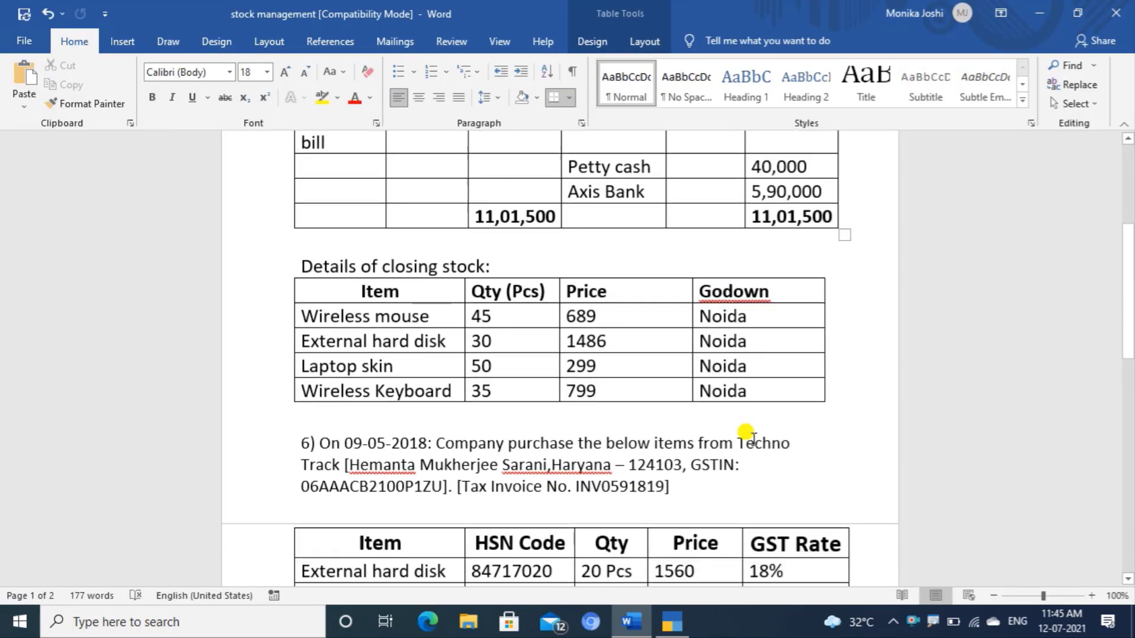
{"action": "double_click", "coordinate": [506, 530]}
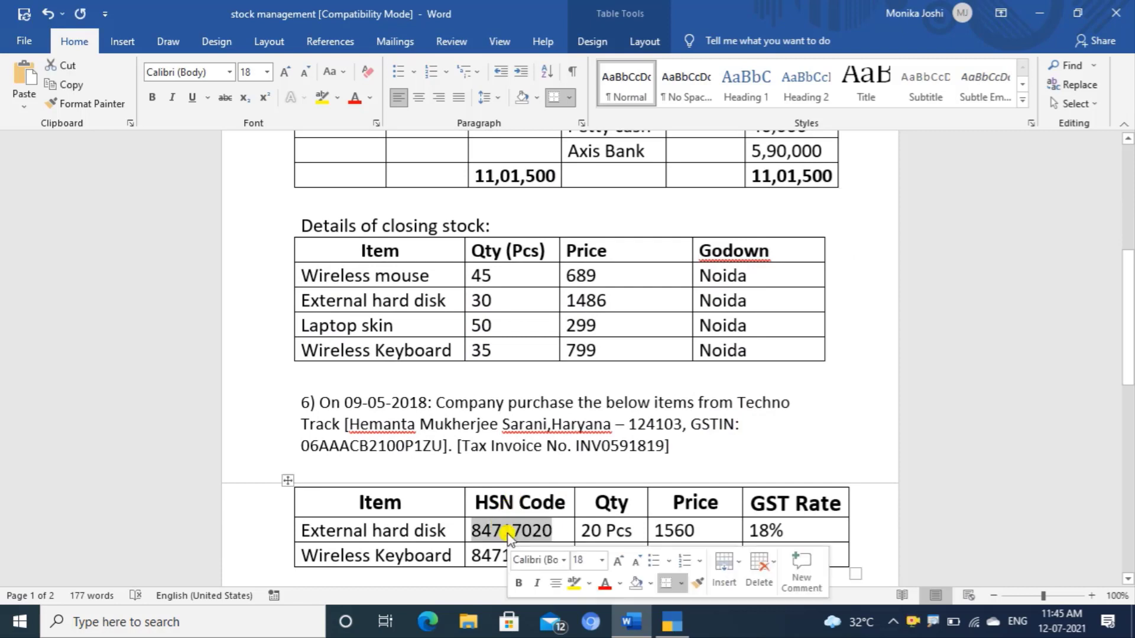
{"action": "key", "text": "ctrl+c"}
{"action": "key", "text": "alt+Tab"}
{"action": "key", "text": "ctrl+alt+v"}
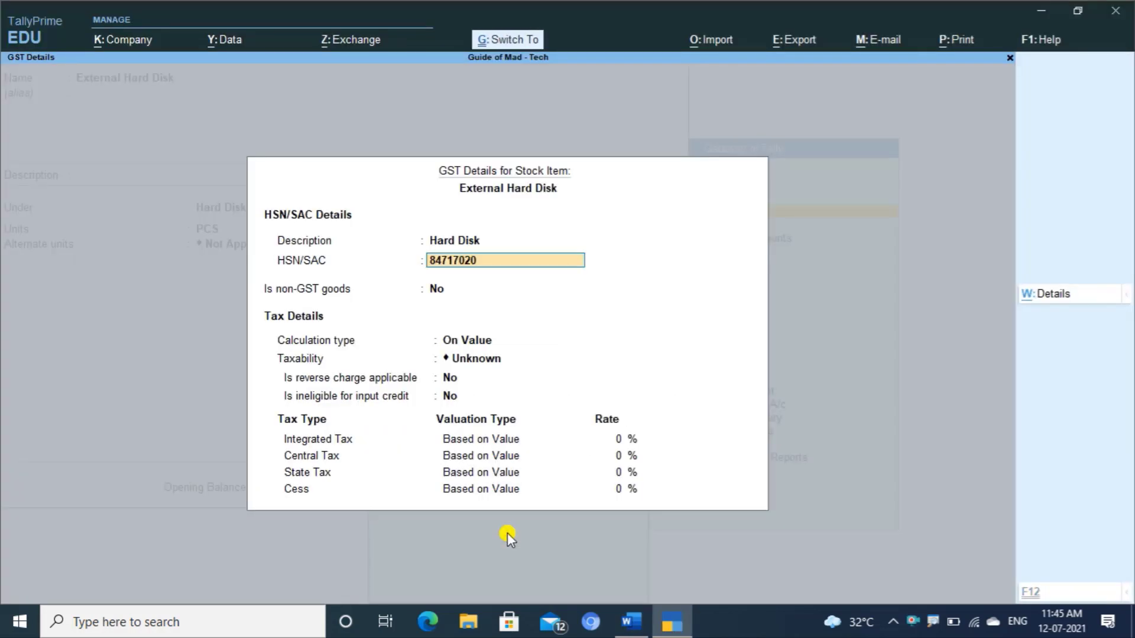
- Set External Hard Disk's taxability to Taxable, keeping calculation on value and no reverse charge
{"action": "key", "text": "Return"}
{"action": "key", "text": "Return"}
{"action": "key", "text": "Down"}
{"action": "key", "text": "Down"}
{"action": "key", "text": "Down"}
{"action": "key", "text": "Return"}
{"action": "key", "text": "Return"}
{"action": "key", "text": "Return"}
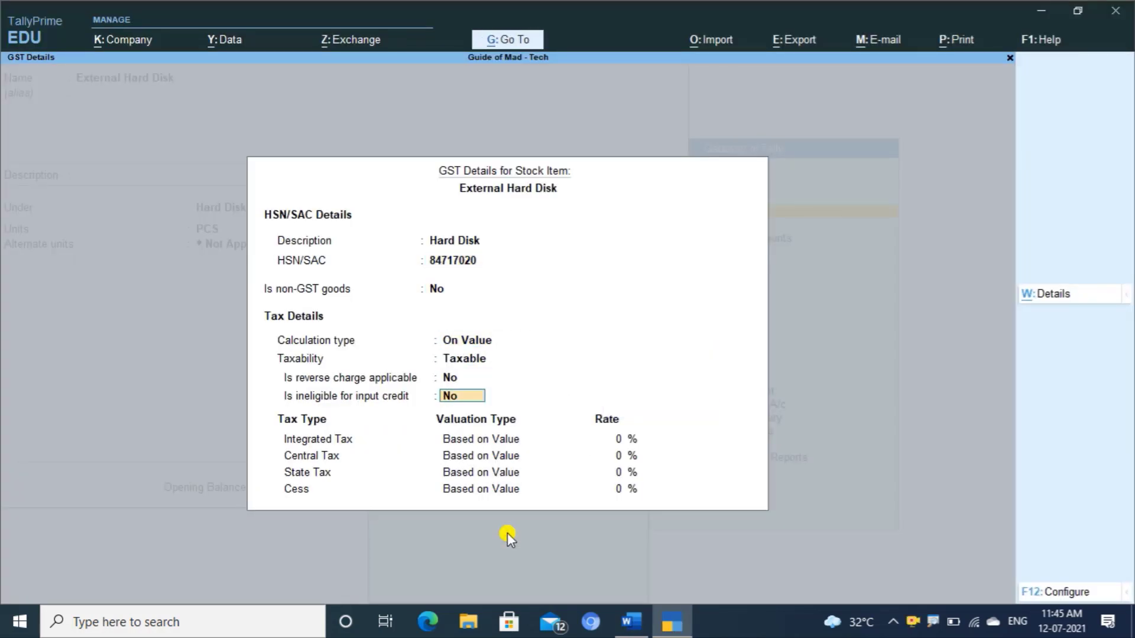
- Set External Hard Disk's integrated tax to 18% and accept its GST details, keeping the supply type as Goods
{"action": "type", "text": "18"}
{"action": "key", "text": "Return"}
{"action": "key", "text": "Return"}
{"action": "key", "text": "Return"}
{"action": "key", "text": "Return"}
{"action": "key", "text": "Return"}
{"action": "key", "text": "Return"}
{"action": "key", "text": "Return"}
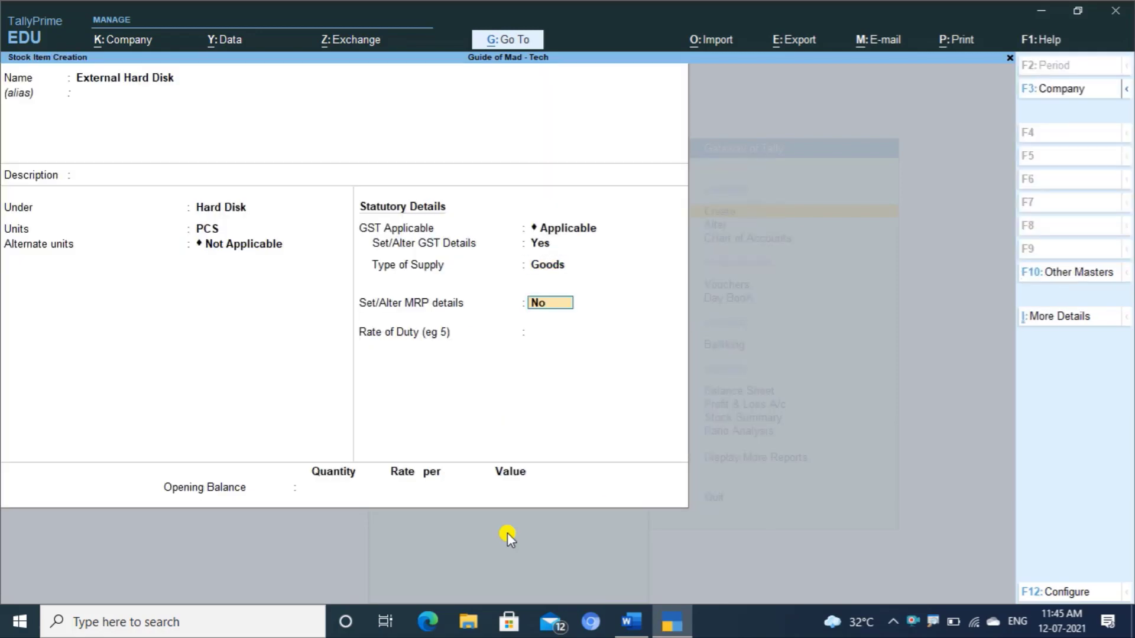
- Check the closing stock table in Word and enter an opening quantity of 30 PCS for External Hard Disk in TallyPrime
{"action": "key", "text": "alt+Tab"}
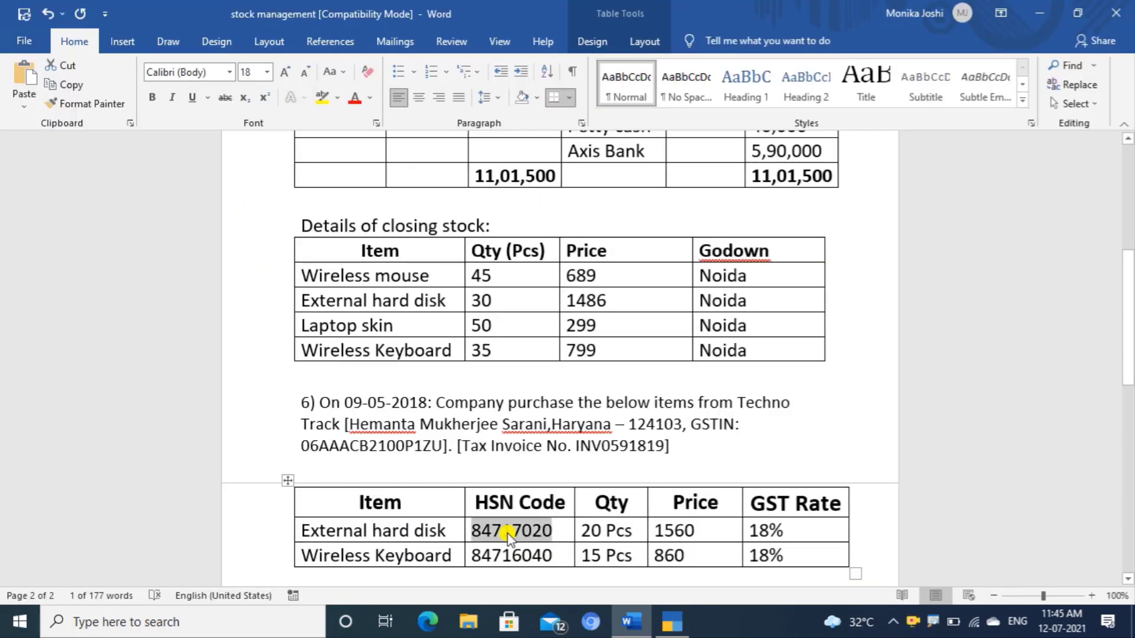
{"action": "key", "text": "alt+Tab"}
{"action": "type", "text": "30"}
{"action": "key", "text": "Return"}
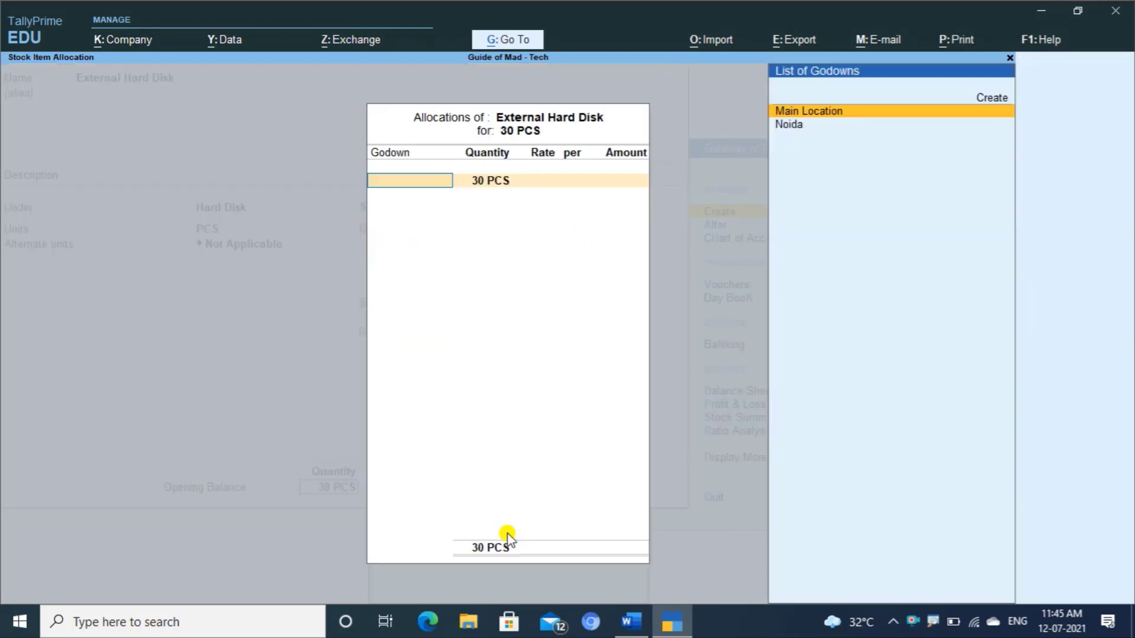
- Allocate the 30 PCS of External Hard Disk to the Noida godown at a rate of 1486 and save the stock item
{"action": "key", "text": "Return"}
{"action": "key", "text": "BackSpace"}
{"action": "key", "text": "Down"}
{"action": "key", "text": "Return"}
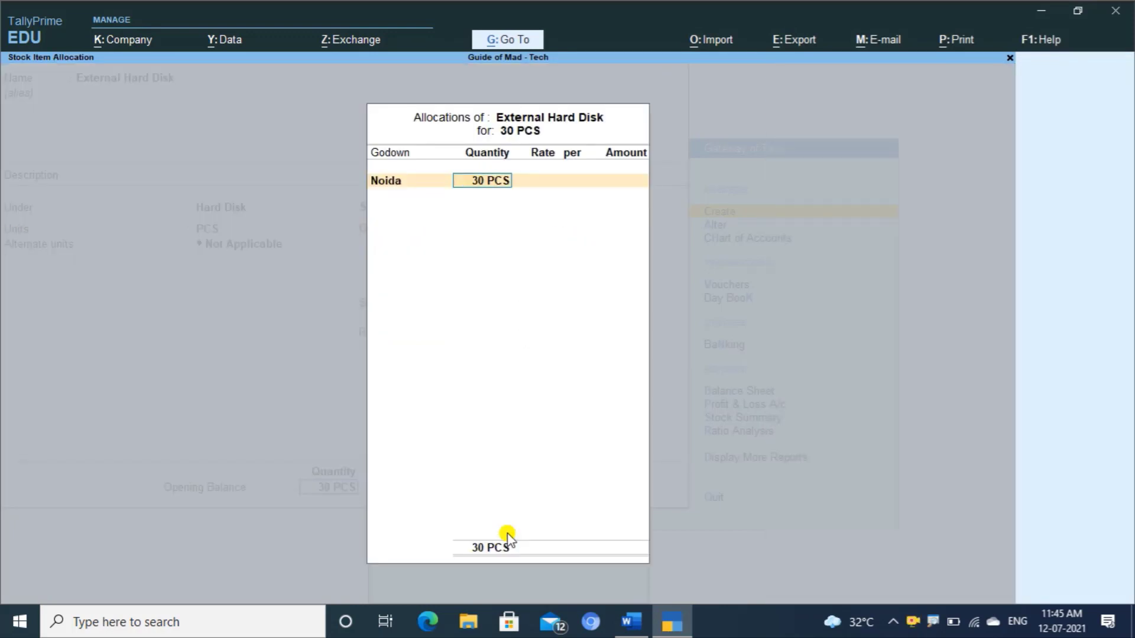
{"action": "key", "text": "Return"}
{"action": "type", "text": "1,486"}
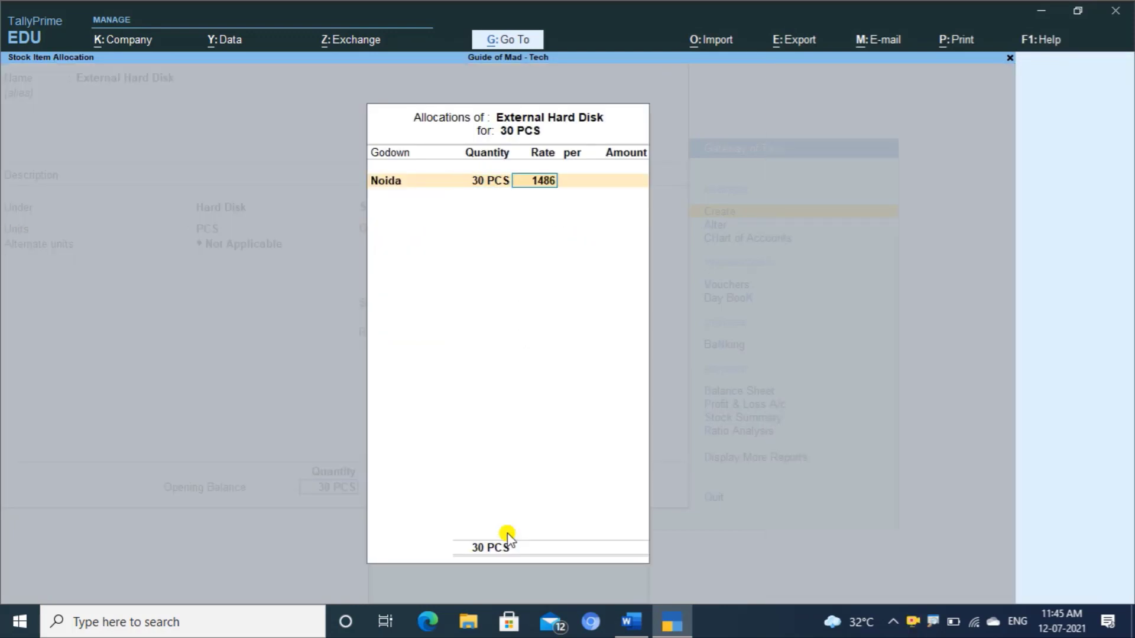
{"action": "key", "text": "Return"}
{"action": "key", "text": "Return"}
{"action": "key", "text": "Return"}
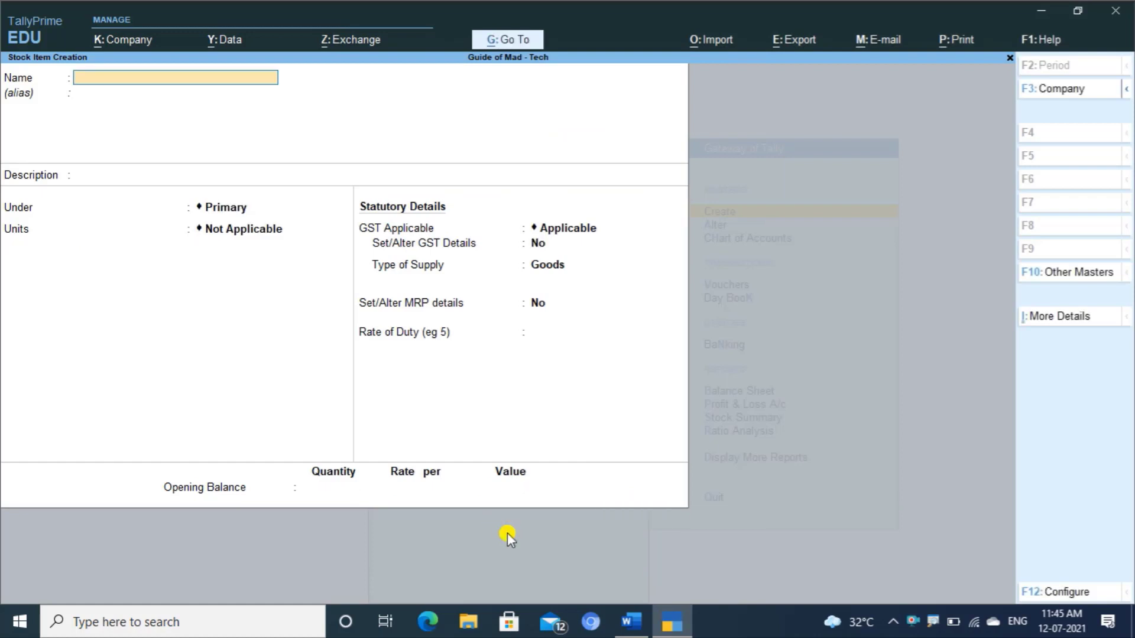
{"action": "key", "text": "alt+Tab"}
{"action": "key", "text": "alt+Tab"}
{"action": "right_click", "coordinate": [916, 628]}
{"action": "left_click", "coordinate": [813, 464]}
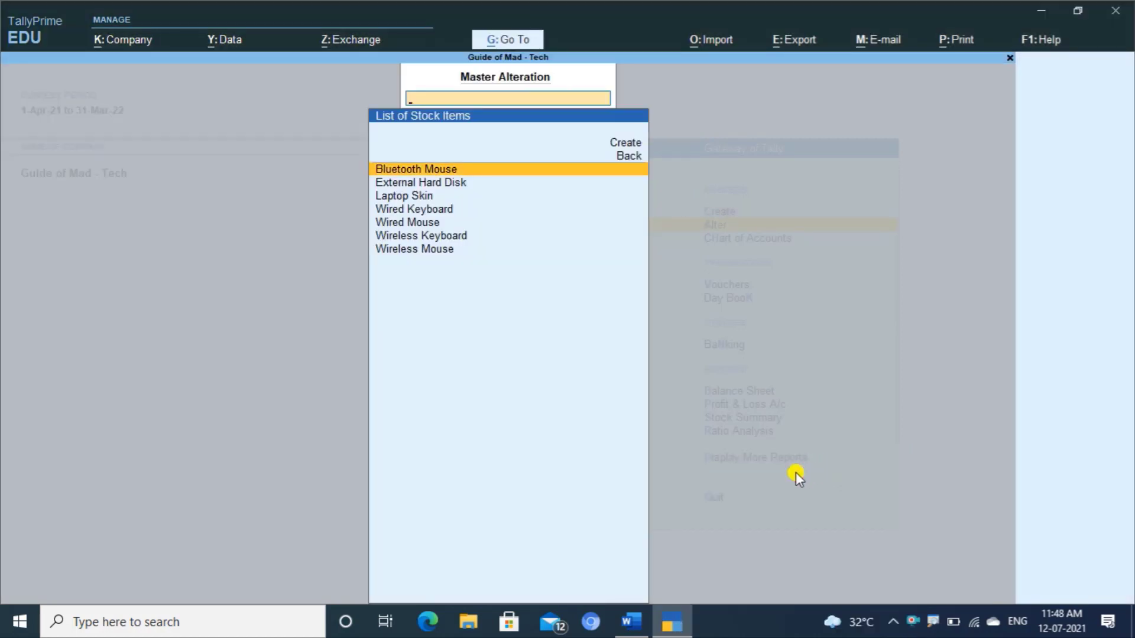
- Review the list of created stock items in Master Alteration, from Bluetooth Mouse to Wireless Mouse
{"action": "key", "text": "Down"}
{"action": "key", "text": "Down"}
{"action": "key", "text": "Down"}
{"action": "key", "text": "Down"}
{"action": "key", "text": "Down"}
{"action": "key", "text": "Down"}
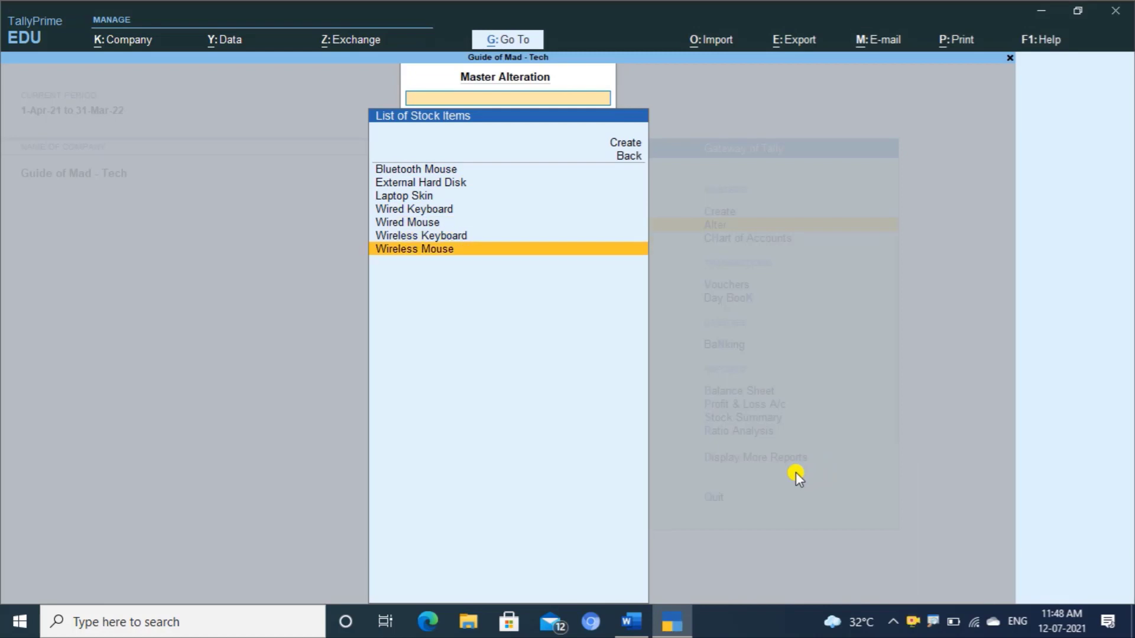
{"action": "key", "text": "Up"}
{"action": "key", "text": "Up"}
{"action": "key", "text": "Up"}
{"action": "key", "text": "Up"}
{"action": "key", "text": "Up"}
{"action": "key", "text": "Up"}
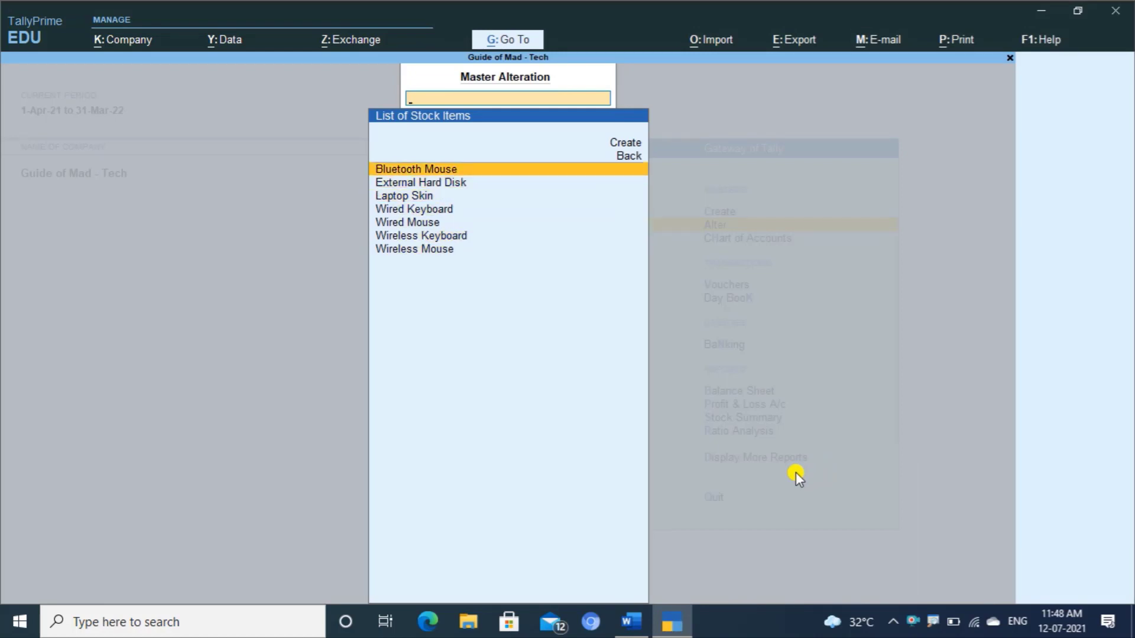
- Go to the Balance Sheet, show it in detail and open the Closing Stock entry under Current Assets
{"action": "key", "text": "alt+g"}
{"action": "key", "text": "Return"}
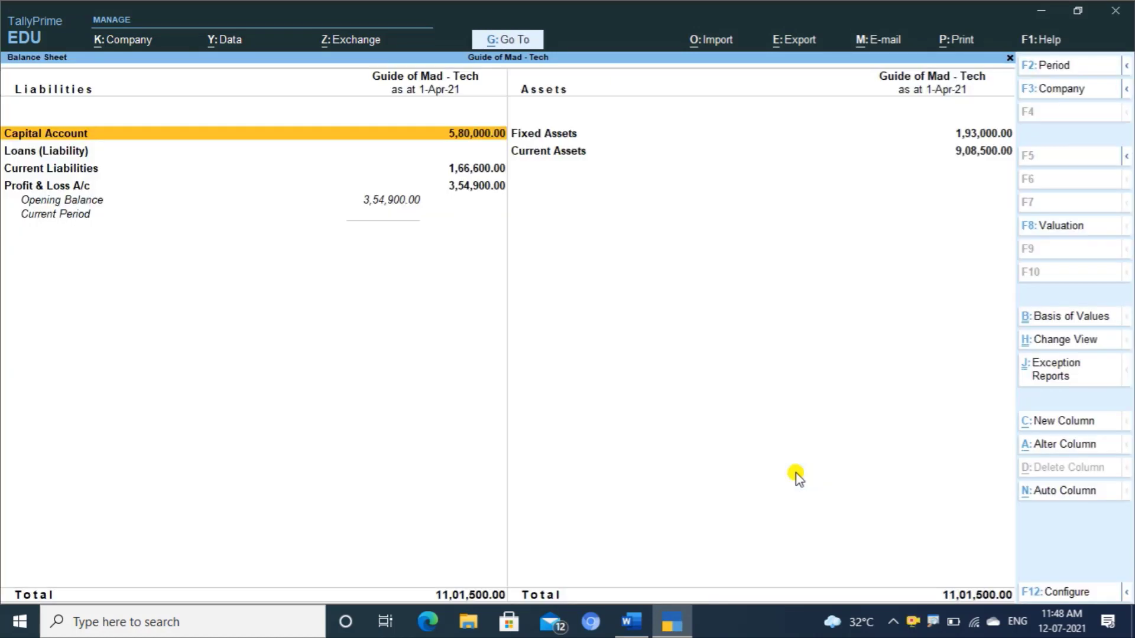
{"action": "key", "text": "alt+F5"}
{"action": "key", "text": "Right"}
{"action": "key", "text": "Down"}
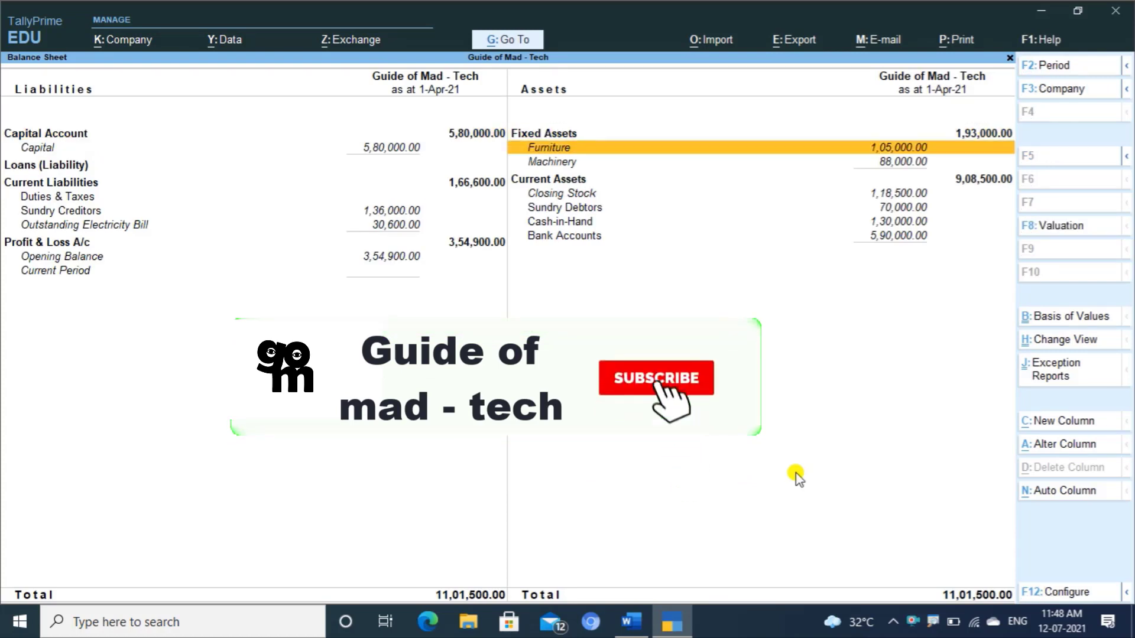
{"action": "key", "text": "Down"}
{"action": "key", "text": "Down"}
{"action": "key", "text": "Down"}
{"action": "key", "text": "Return"}
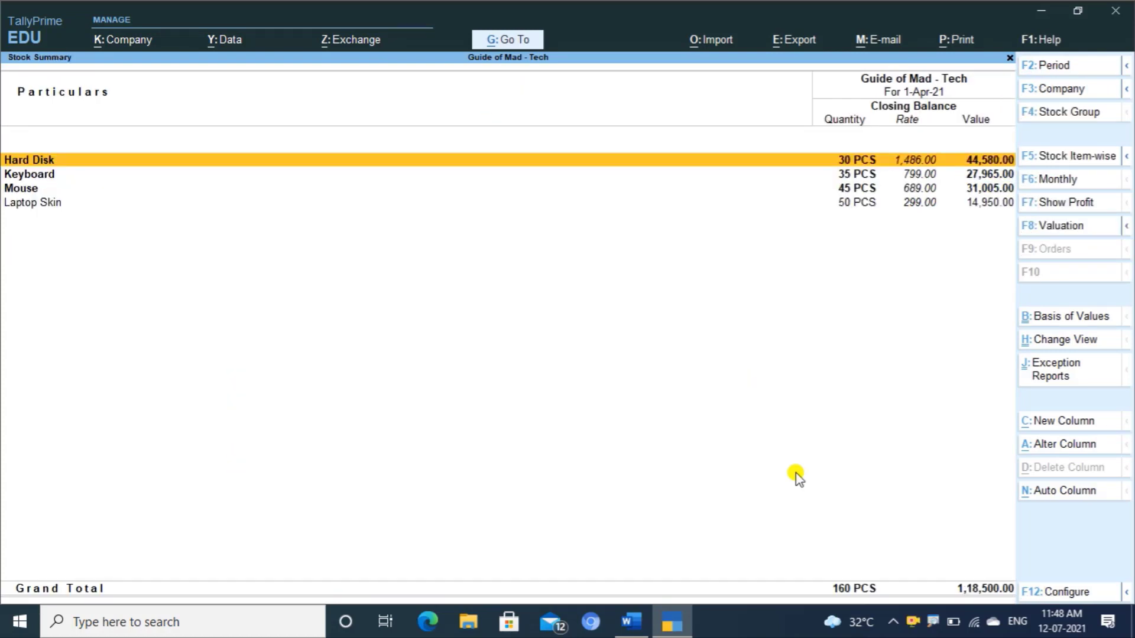
- Show the Stock Summary item-wise and examine External Hard Disk's monthly summary and the closing balances of the other items
{"action": "key", "text": "F5"}
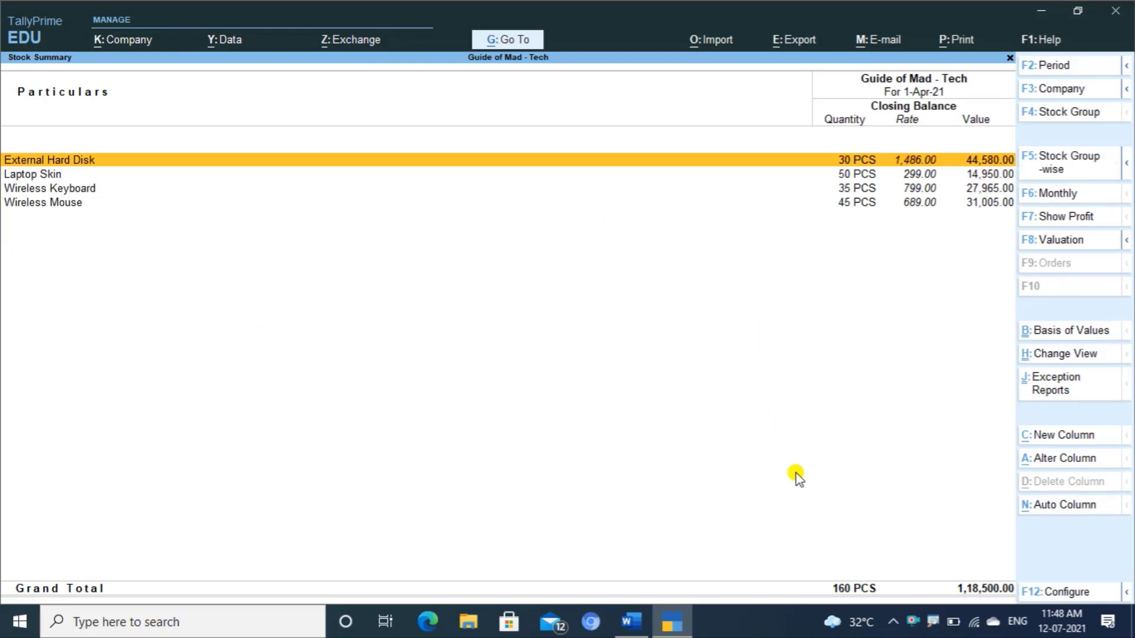
{"action": "key", "text": "Return"}
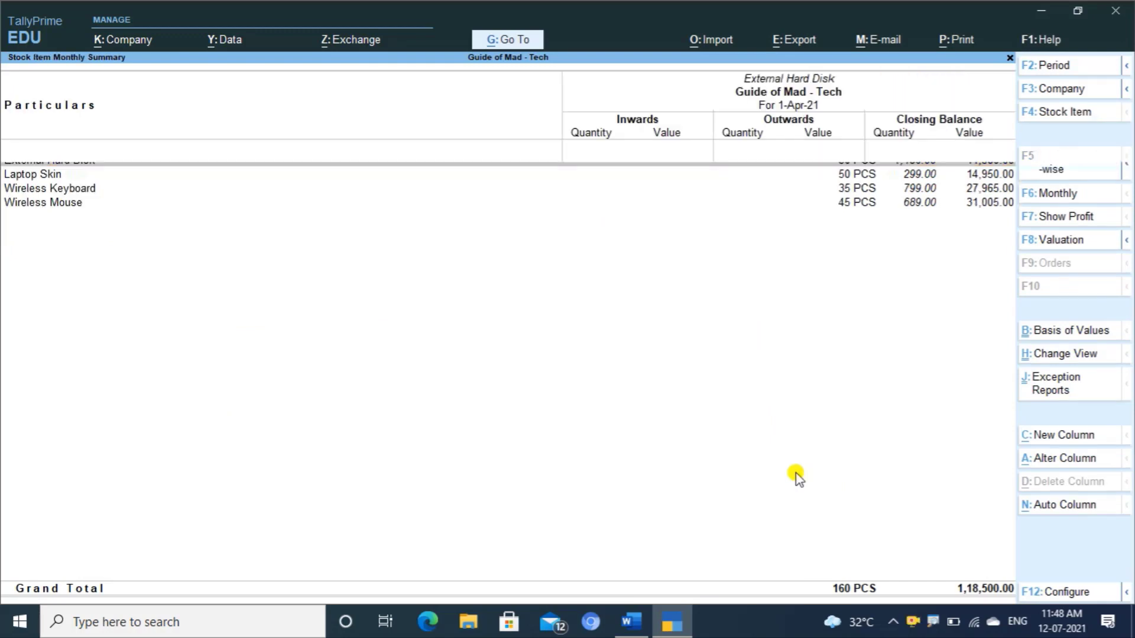
{"action": "key", "text": "Escape"}
{"action": "key", "text": "Down"}
{"action": "key", "text": "Down"}
{"action": "key", "text": "Down"}
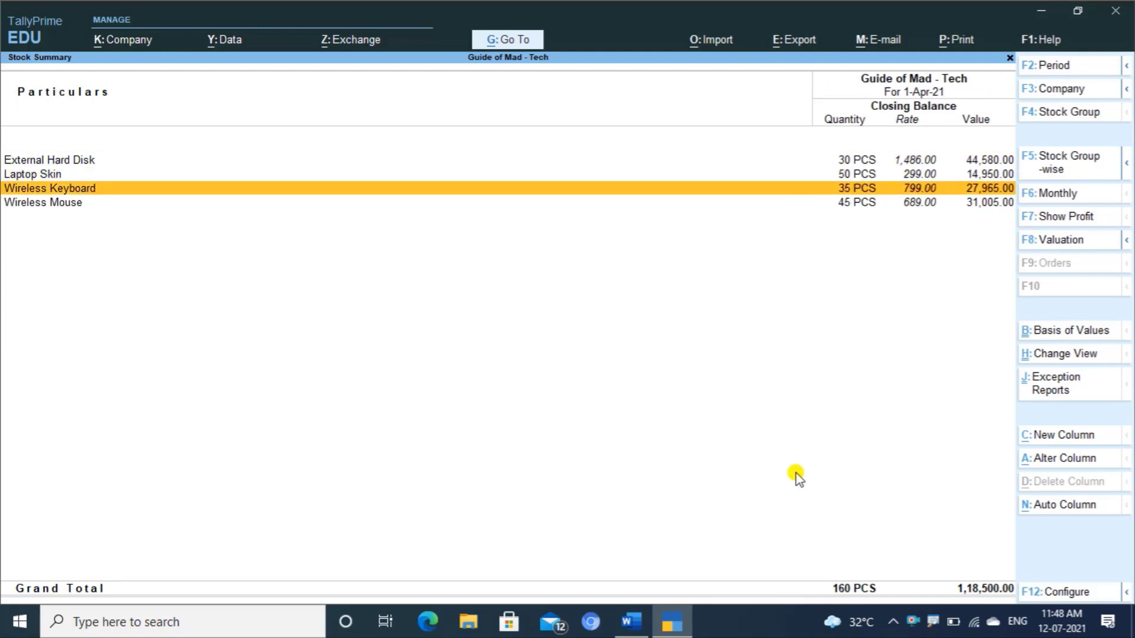
- Leave the Stock Summary and the Balance Sheet and return to the Gateway of Tally
{"action": "key", "text": "Escape"}
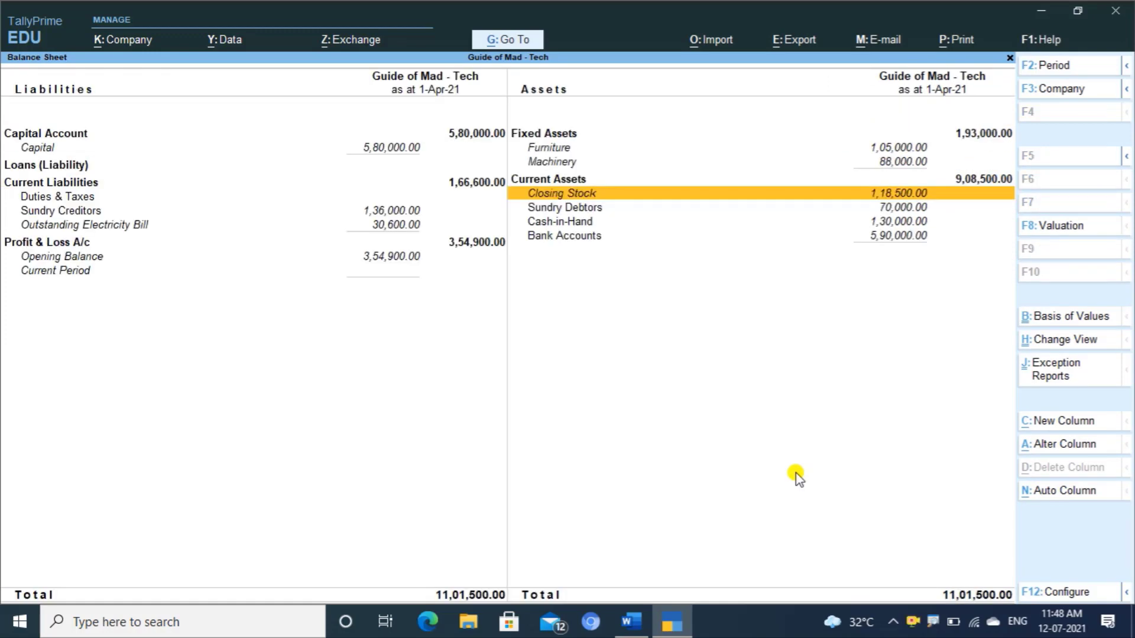
{"action": "key", "text": "Escape"}
{"action": "key", "text": "Escape"}
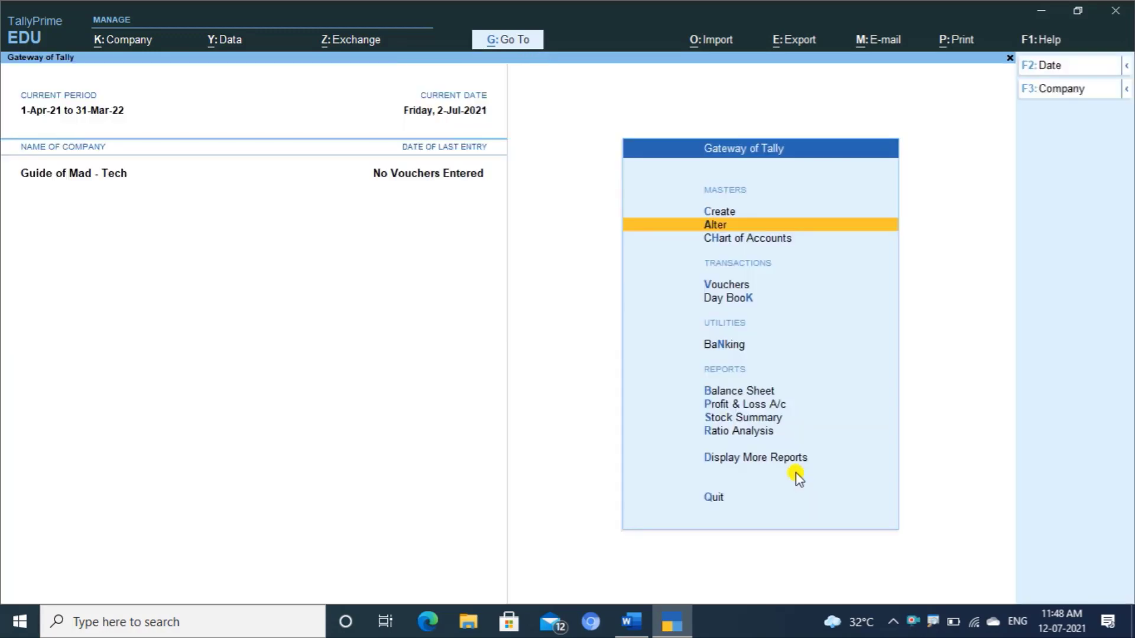
{"action": "key", "text": "Down"}
{"action": "key", "text": "Down"}
{"action": "key", "text": "Down"}
{"action": "key", "text": "Up"}
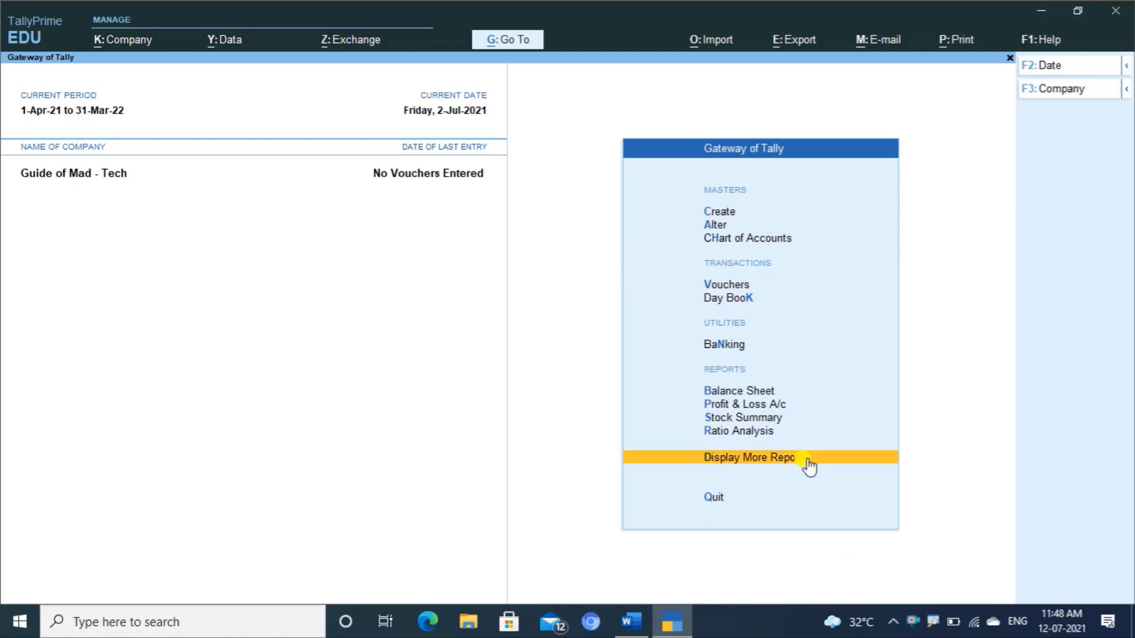
- Start a Purchase voucher and set its date to 1-7 (1-Jul-21)
{"action": "key", "text": "v"}
{"action": "key", "text": "F9"}
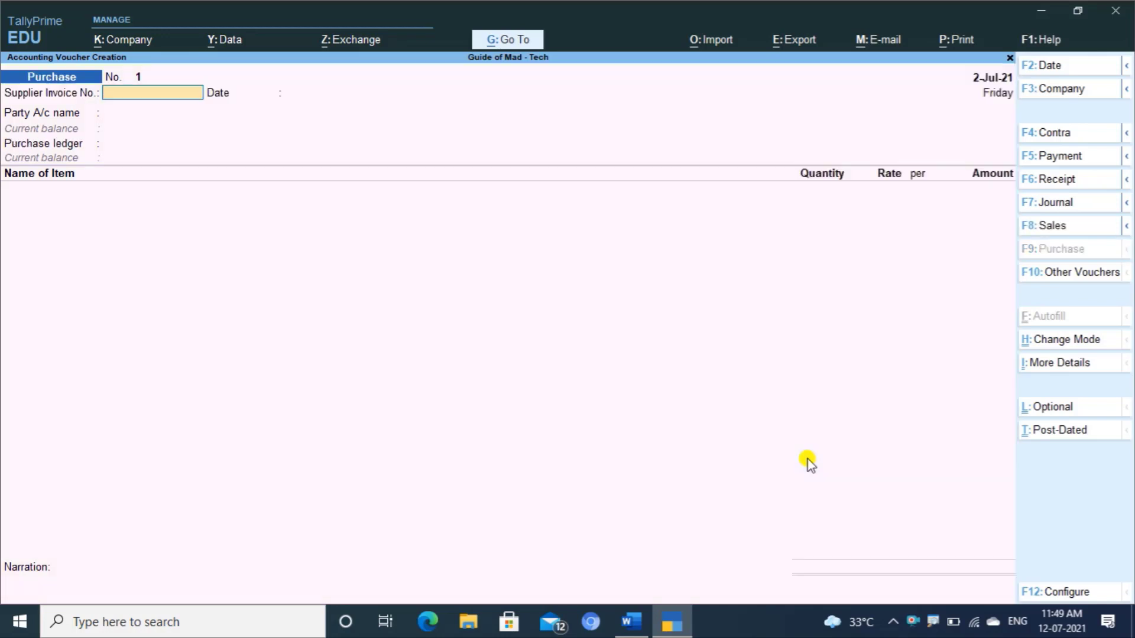
{"action": "key", "text": "F2"}
{"action": "type", "text": "1-7"}
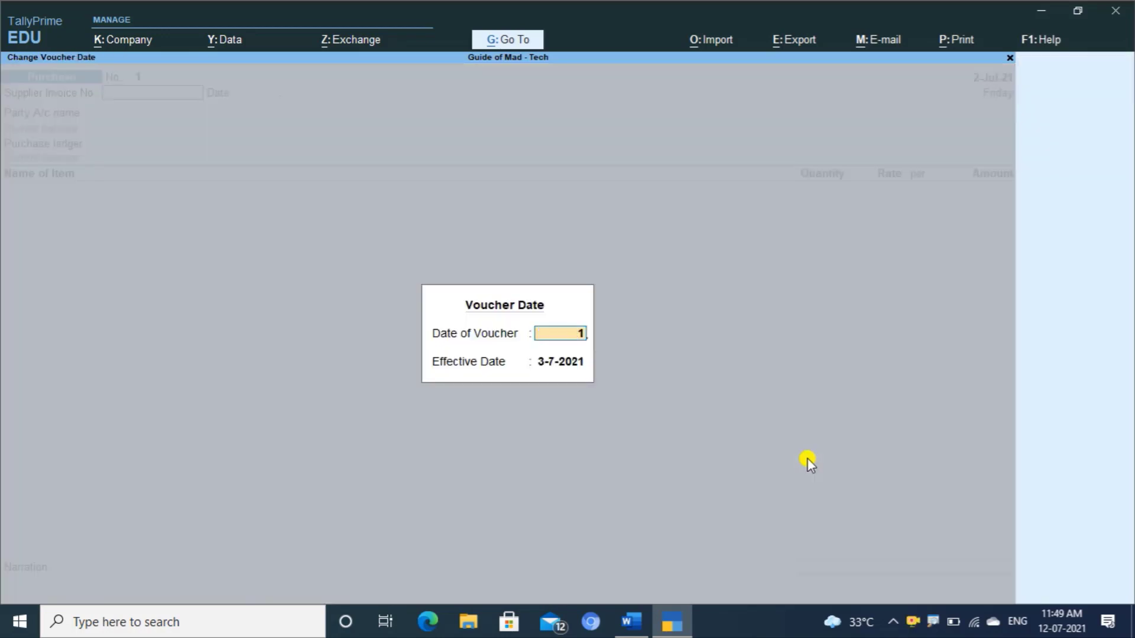
{"action": "key", "text": "Return"}
{"action": "key", "text": "Return"}
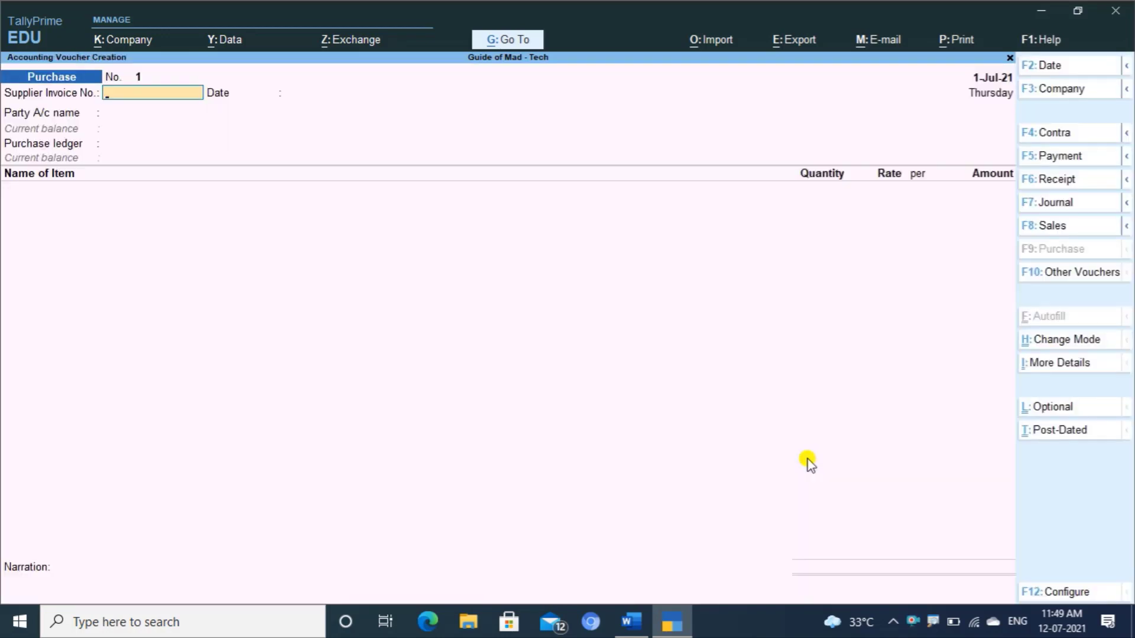
- Copy Techno Track's tax invoice number from the Word document into the voucher's Supplier Invoice No. and accept 1-Jul-21 as the invoice date
{"action": "key", "text": "alt+Tab"}
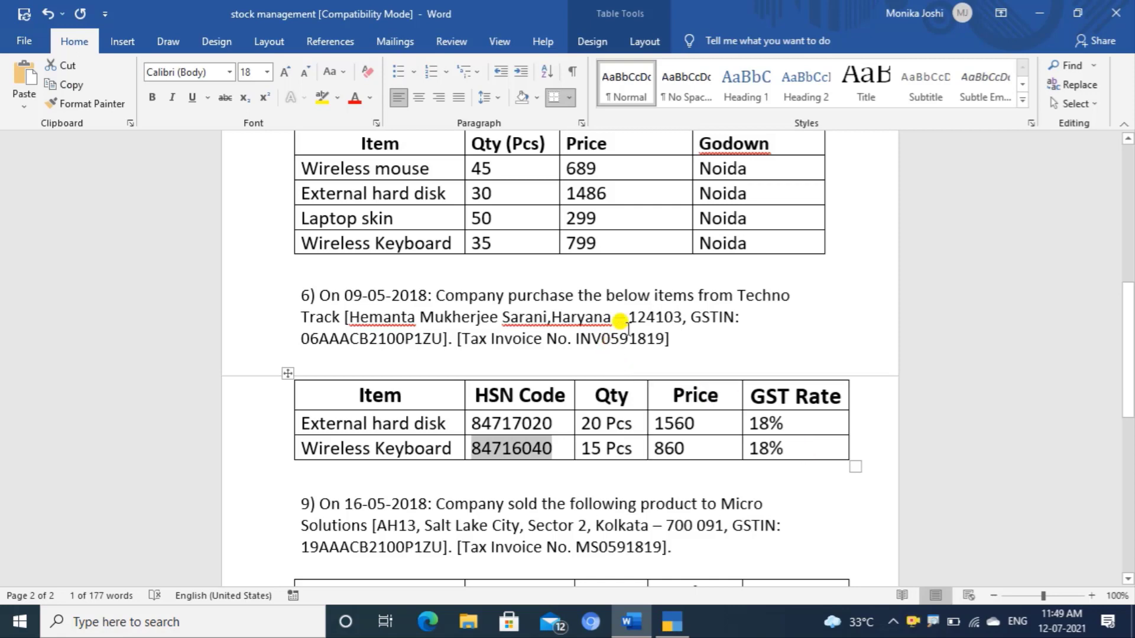
{"action": "left_click", "coordinate": [627, 336]}
{"action": "double_click", "coordinate": [627, 337]}
{"action": "key", "text": "ctrl+c"}
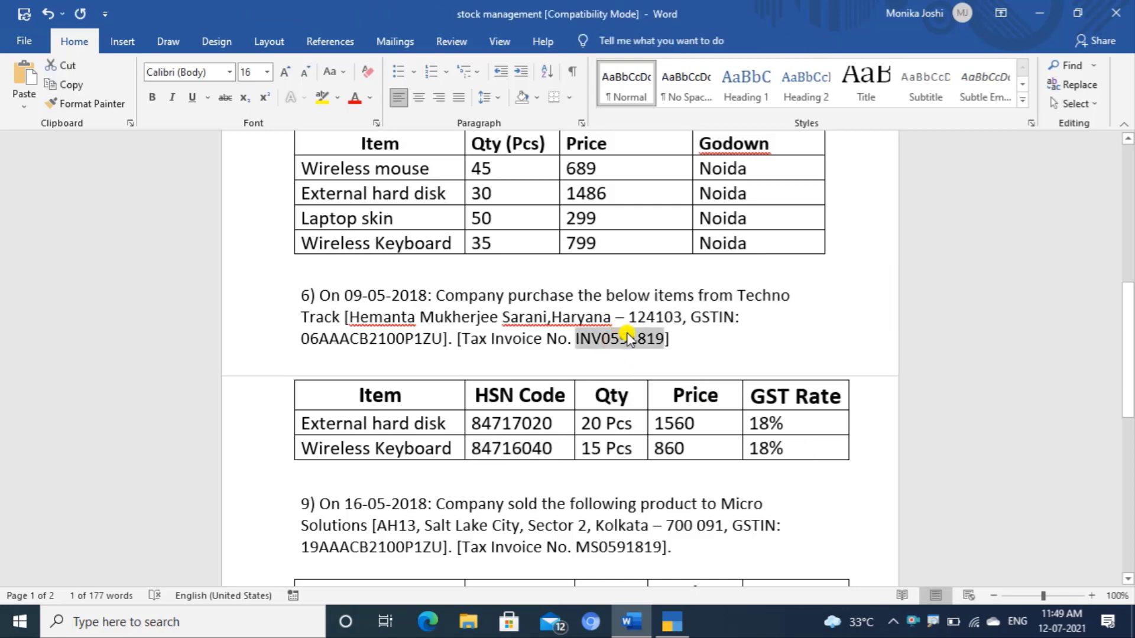
{"action": "key", "text": "alt+Tab"}
{"action": "key", "text": "ctrl+v"}
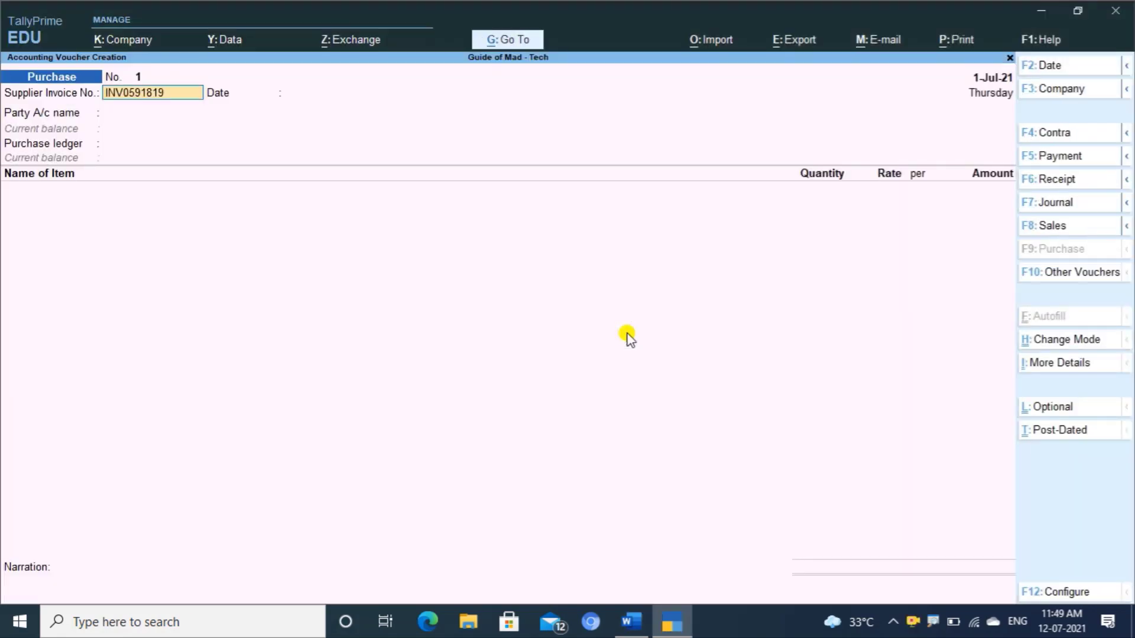
{"action": "key", "text": "Return"}
{"action": "key", "text": "Return"}
- Check the supplier in the Word document and set the purchase voucher's Party A/c name to Techno Track
{"action": "key", "text": "alt+Tab"}
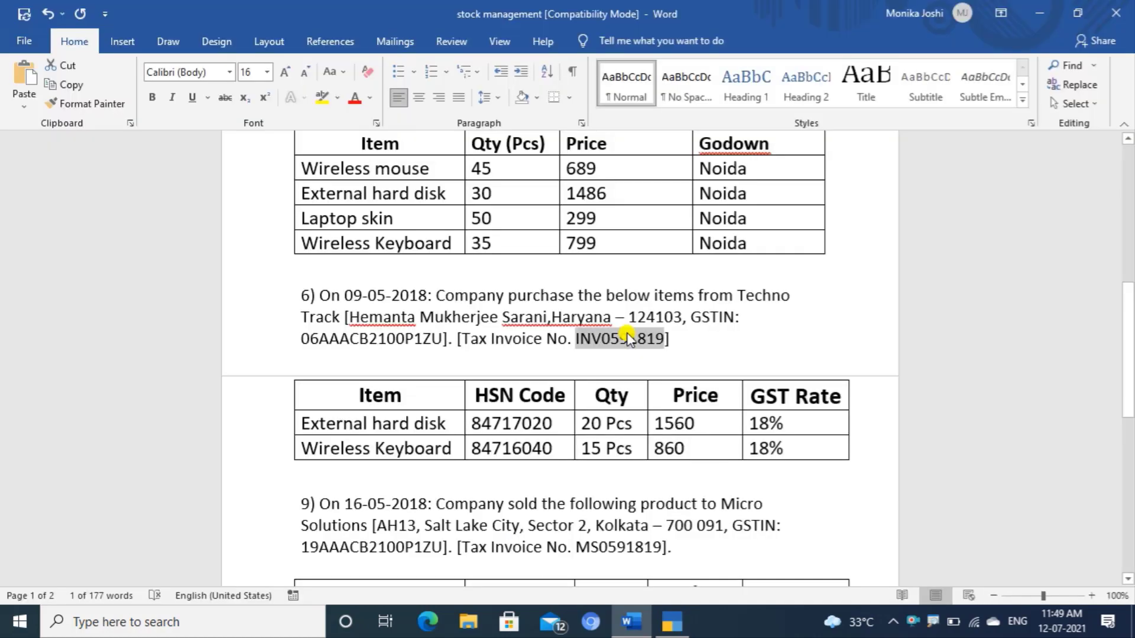
{"action": "key", "text": "alt+Tab"}
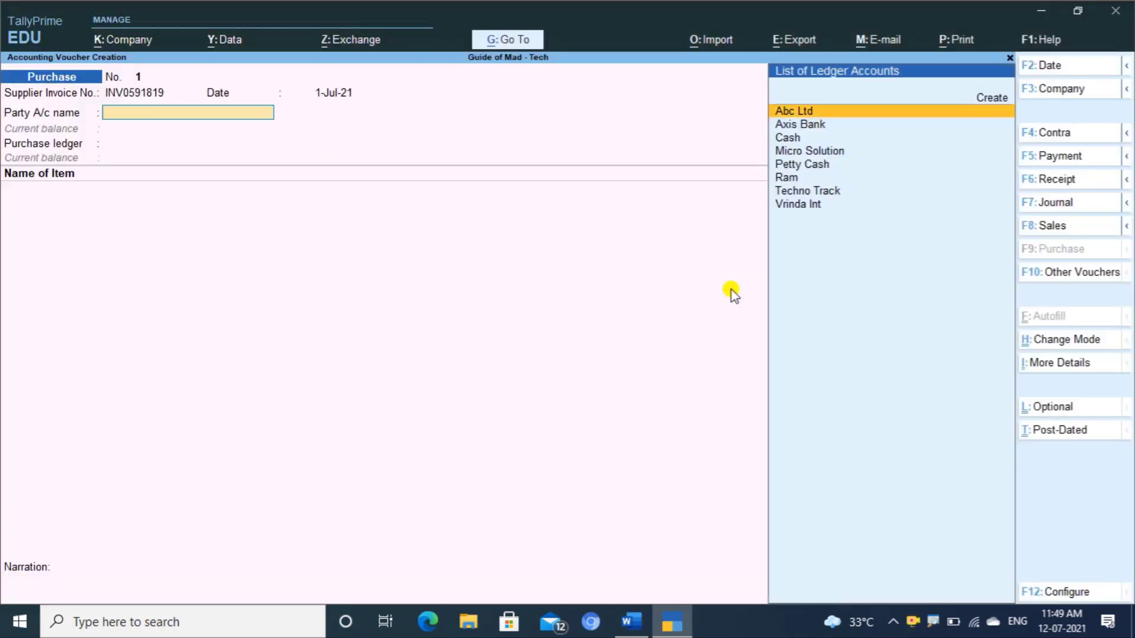
{"action": "key", "text": "Down"}
{"action": "key", "text": "Down"}
{"action": "key", "text": "Down"}
{"action": "key", "text": "Down"}
{"action": "key", "text": "Down"}
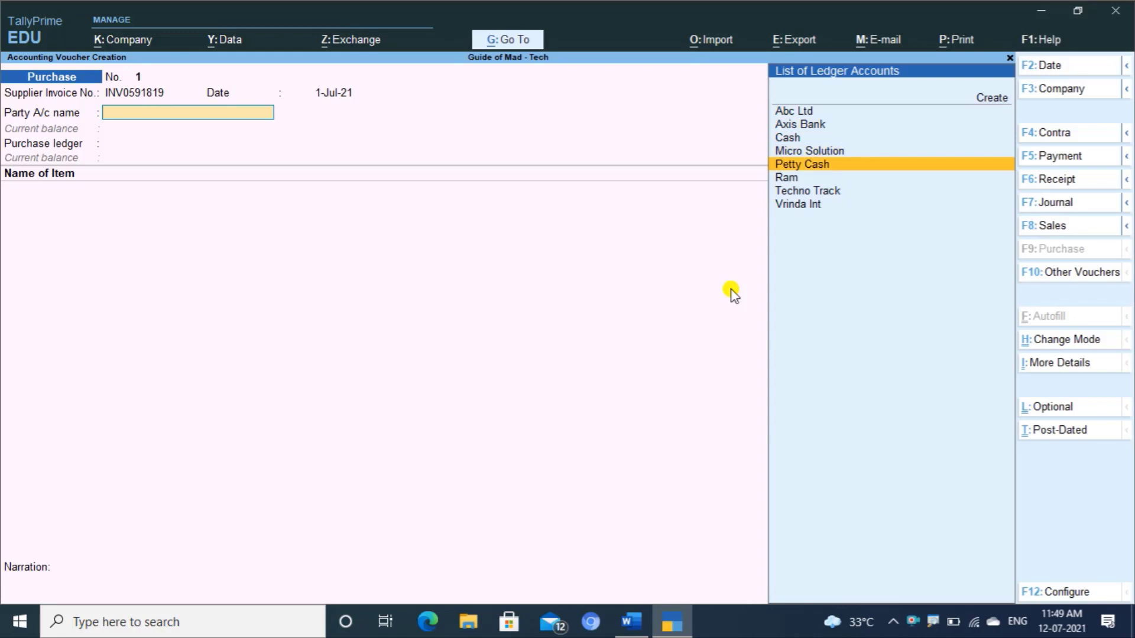
{"action": "key", "text": "Down"}
{"action": "key", "text": "Return"}
{"action": "key", "text": "Escape"}
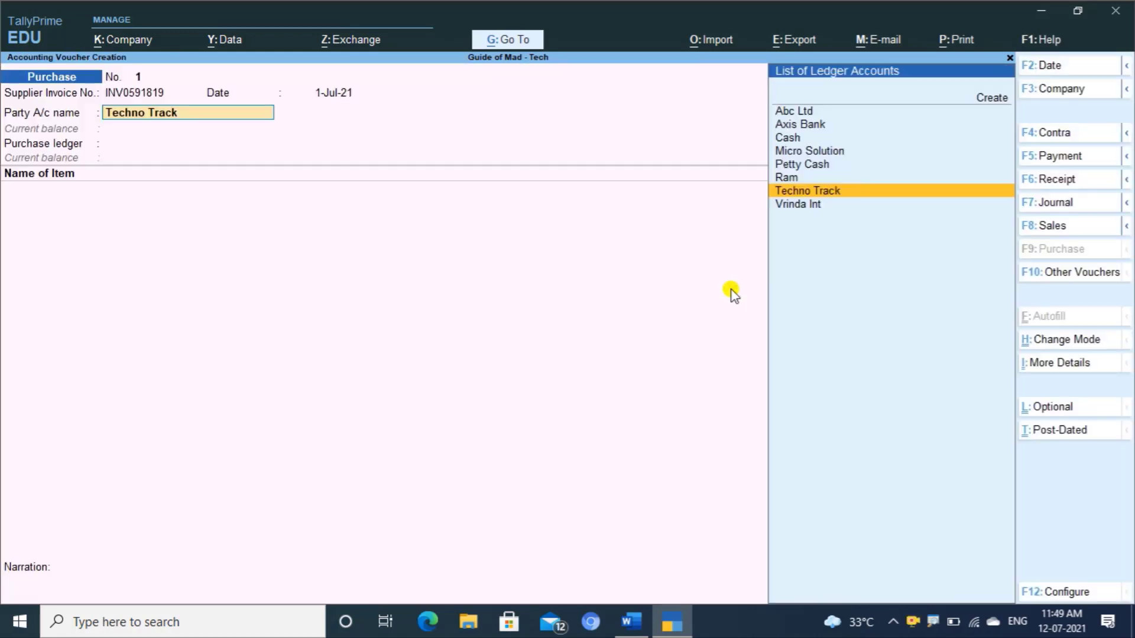
- Check the address and GSTIN in Techno Track's ledger, save it, and accept the receipt and supplier details without additions
{"action": "key", "text": "ctrl+Return"}
{"action": "key", "text": "Return"}
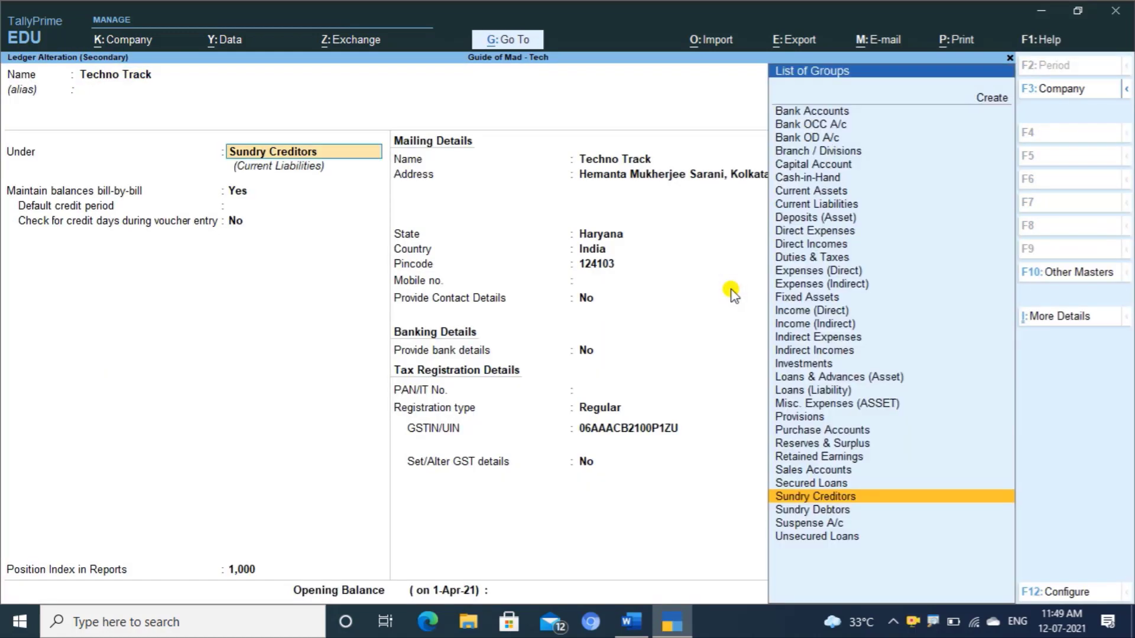
{"action": "key", "text": "Return"}
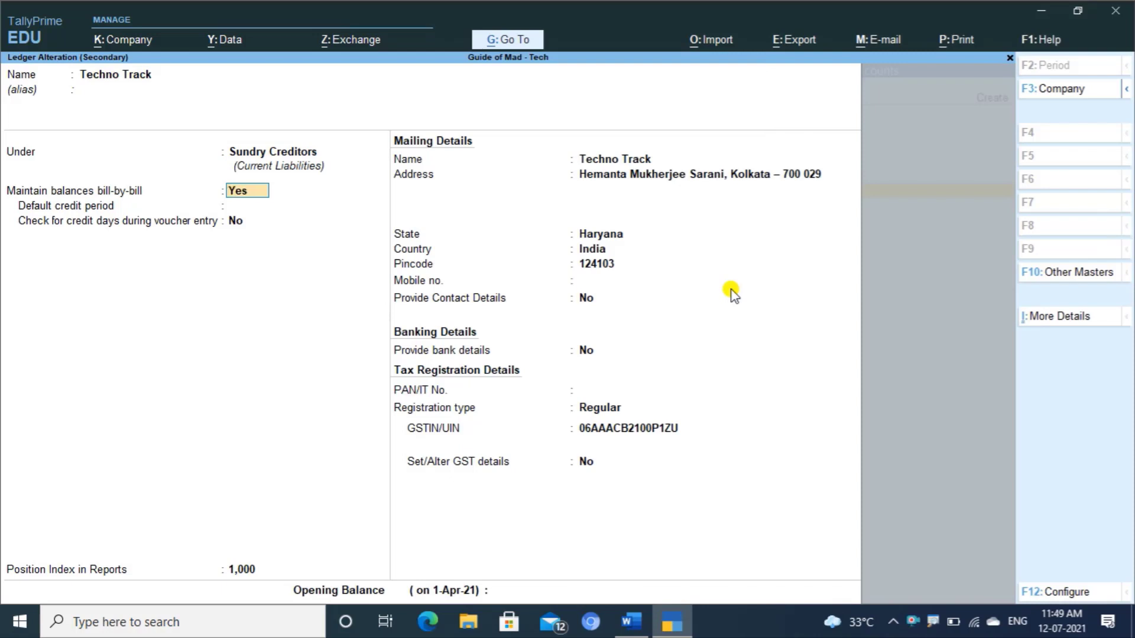
{"action": "left_click", "coordinate": [759, 177]}
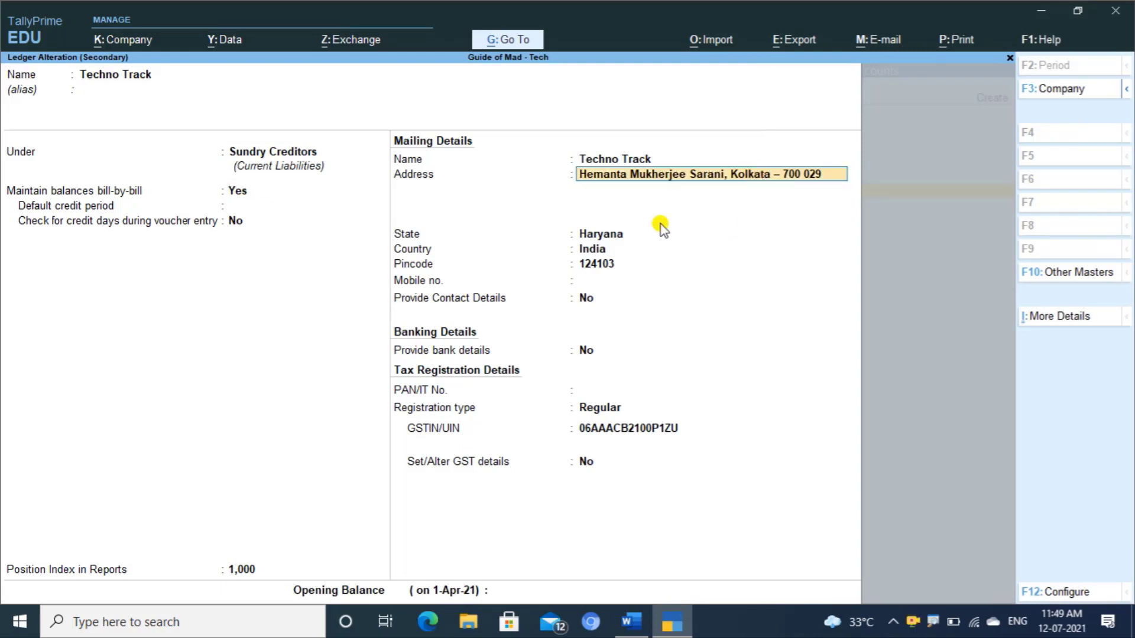
{"action": "left_click", "coordinate": [622, 431]}
{"action": "key", "text": "ctrl+a"}
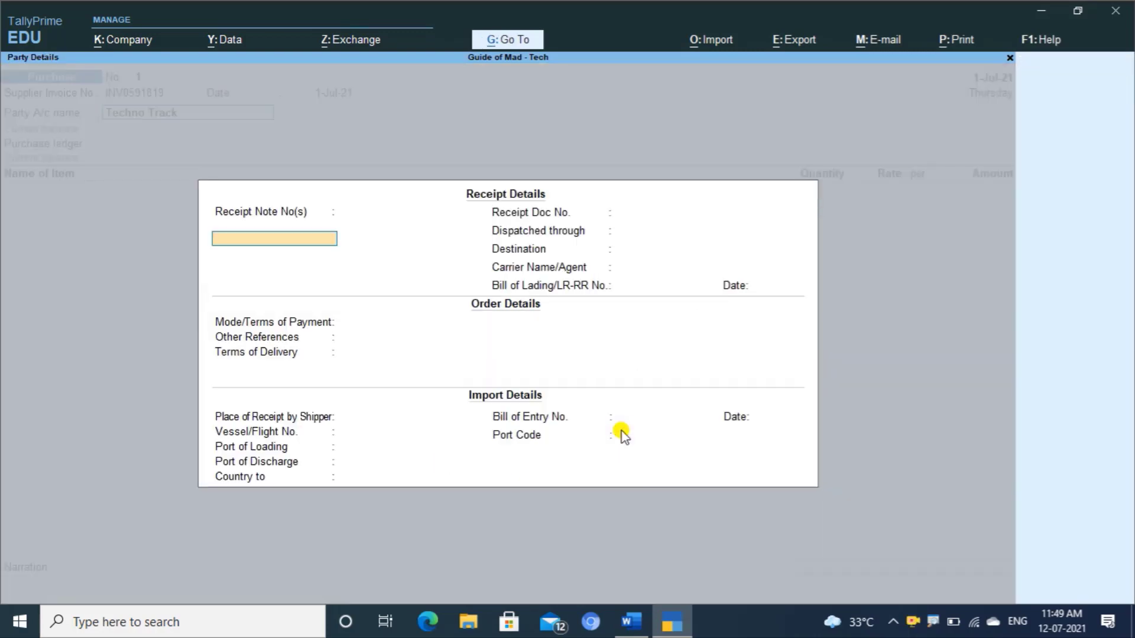
{"action": "key", "text": "ctrl+a"}
{"action": "key", "text": "ctrl+a"}
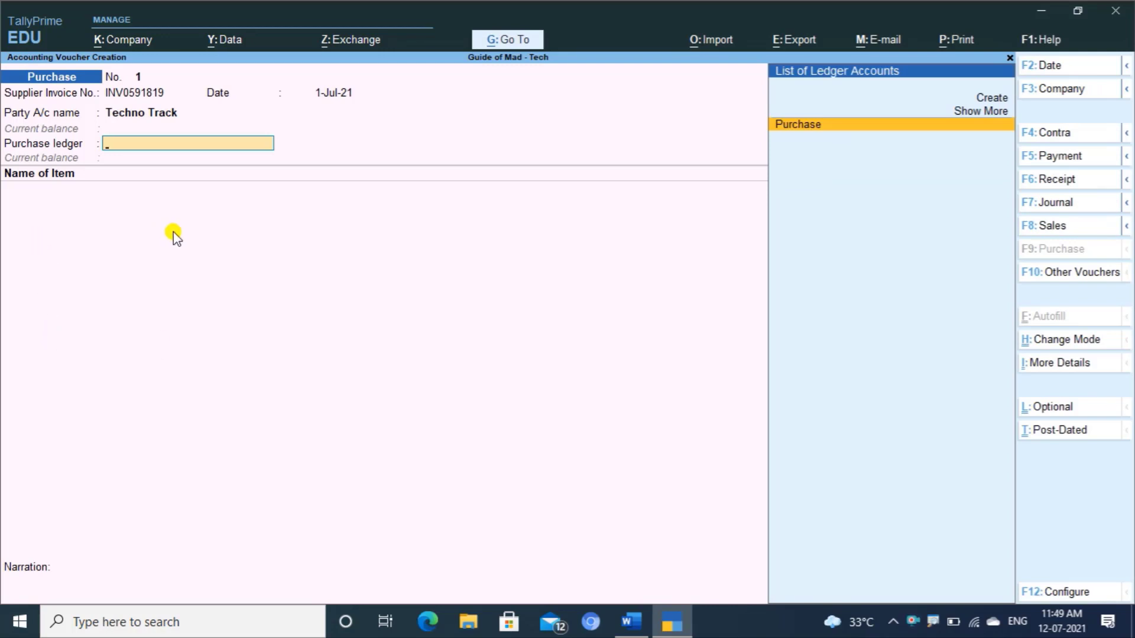
- Look through the voucher modes Item Invoice, Accounting Invoice and As Voucher, keeping Item Invoice
{"action": "key", "text": "ctrl+h"}
{"action": "key", "text": "Down"}
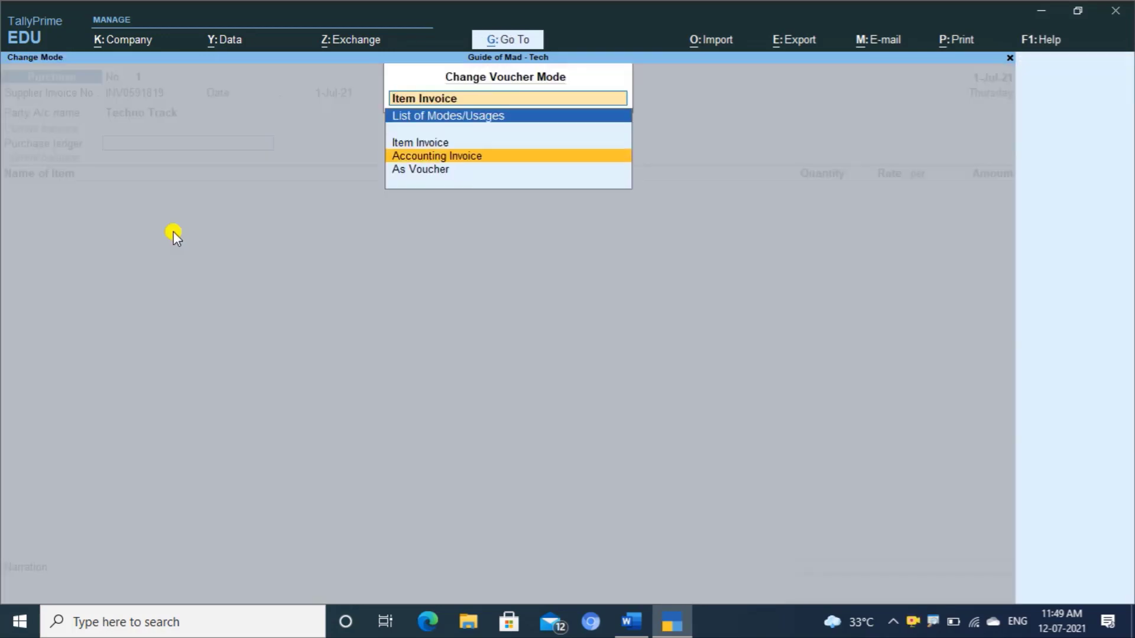
{"action": "key", "text": "Down"}
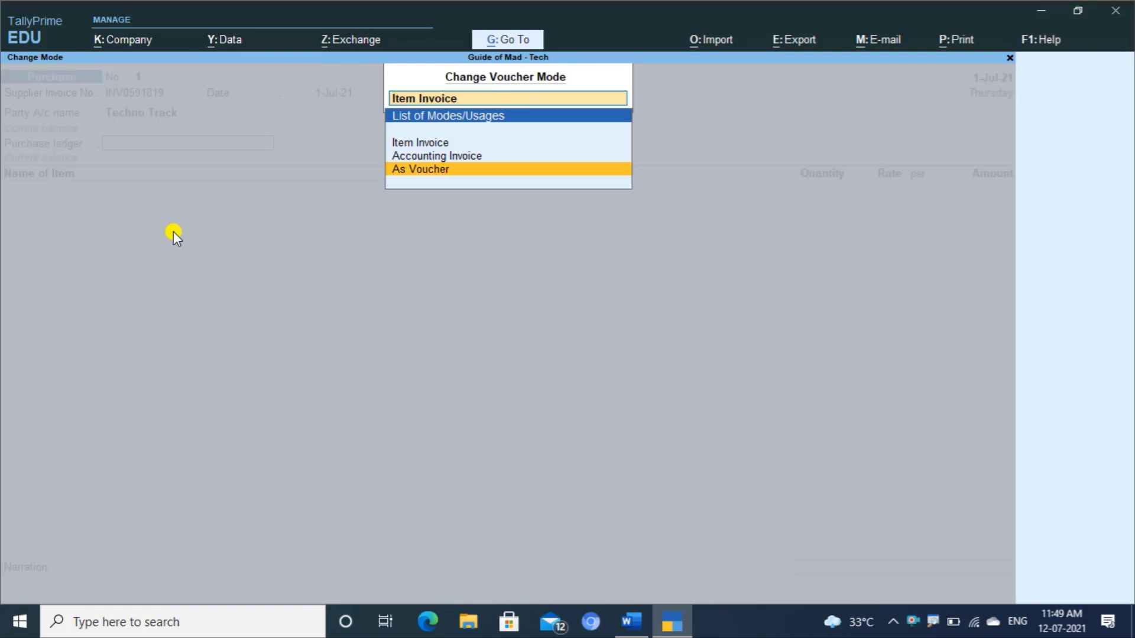
{"action": "key", "text": "Up"}
{"action": "key", "text": "Up"}
{"action": "key", "text": "Return"}
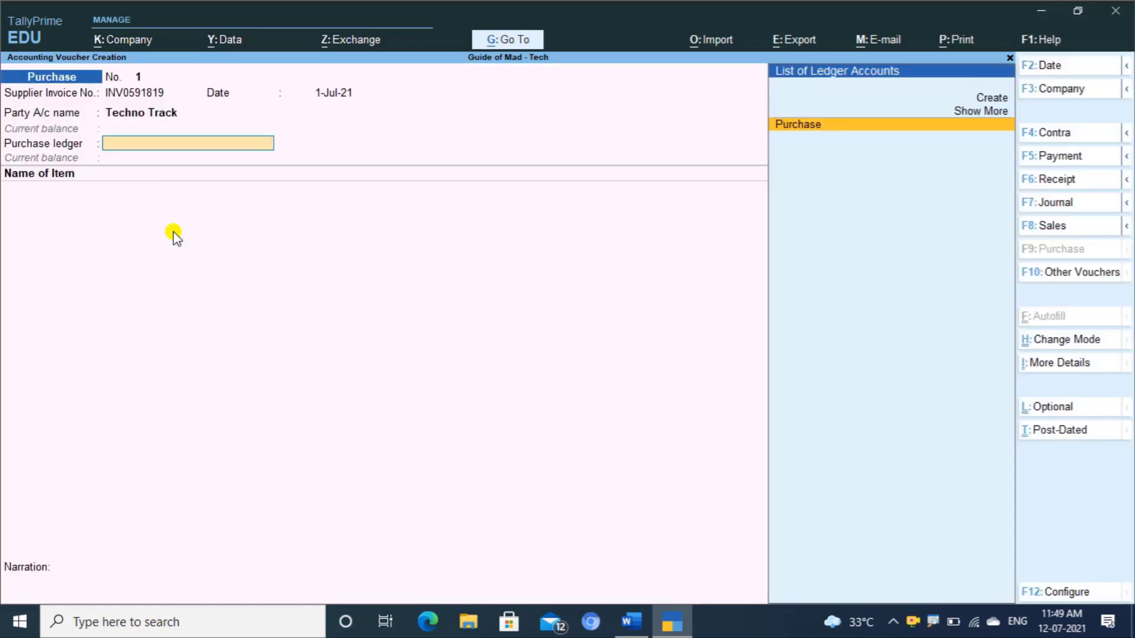
- Check the voucher configuration for Select common Ledger Account for Item Allocation and keep it at Yes
{"action": "key", "text": "F12"}
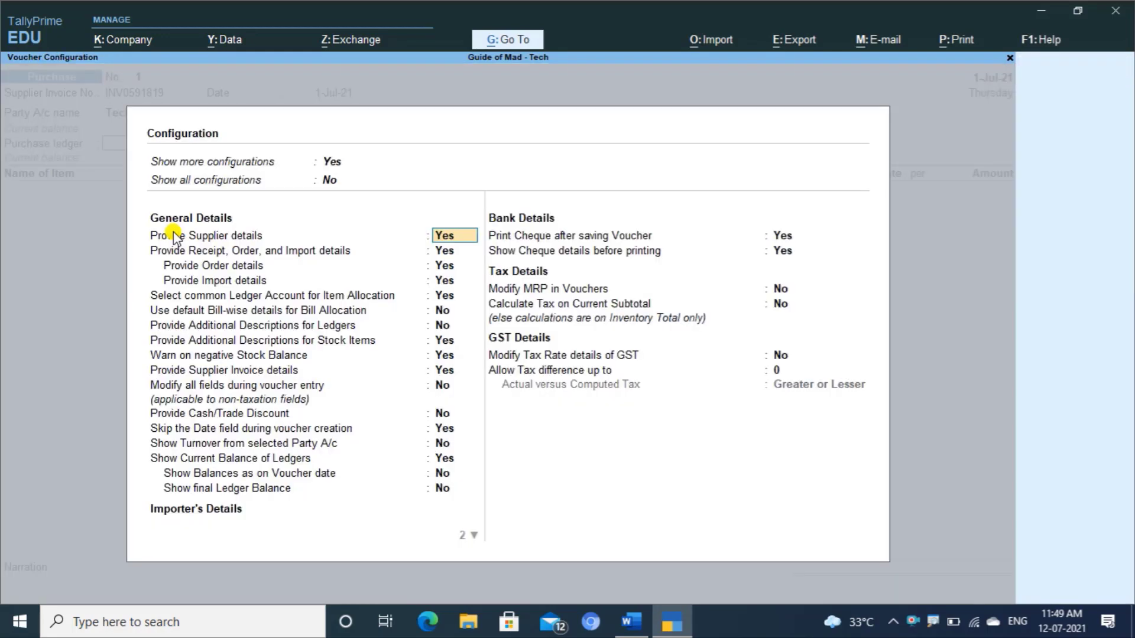
{"action": "key", "text": "Down"}
{"action": "key", "text": "Down"}
{"action": "key", "text": "Down"}
{"action": "key", "text": "Down"}
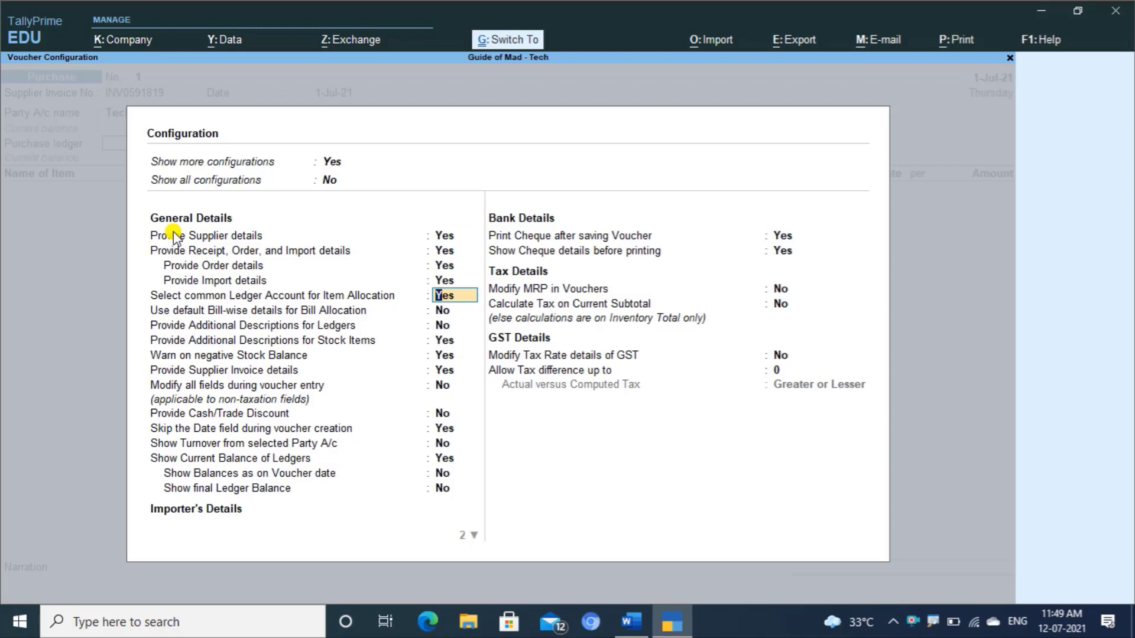
{"action": "key", "text": "ctrl+a"}
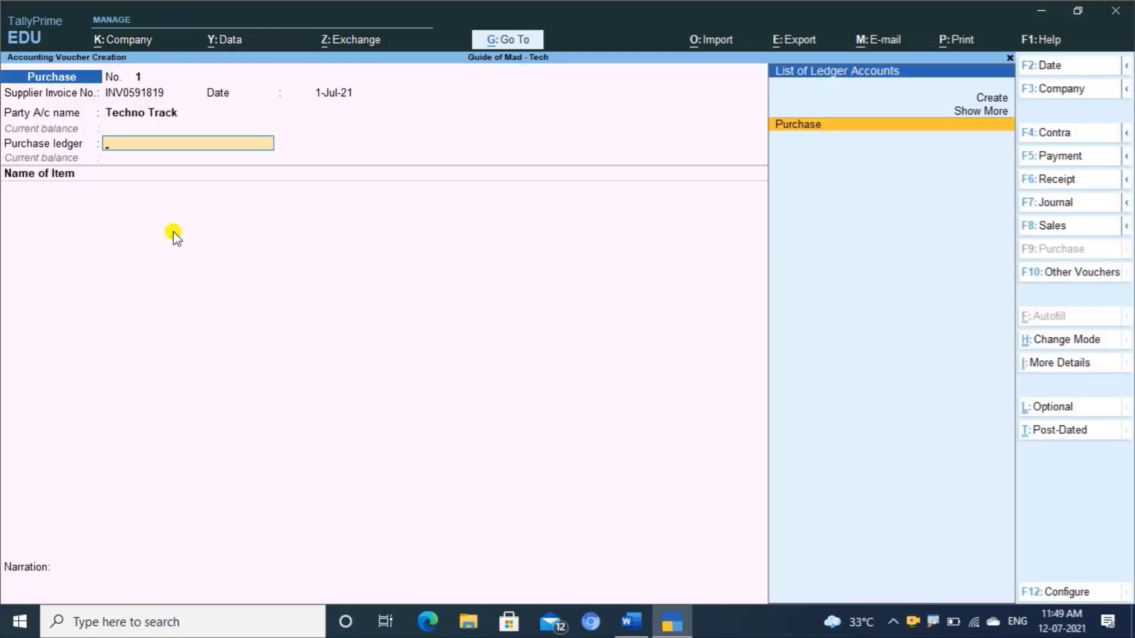
- Choose Purchase as the purchase ledger, check its GST settings and save the ledger
{"action": "key", "text": "Return"}
{"action": "key", "text": "BackSpace"}
{"action": "key", "text": "ctrl+Return"}
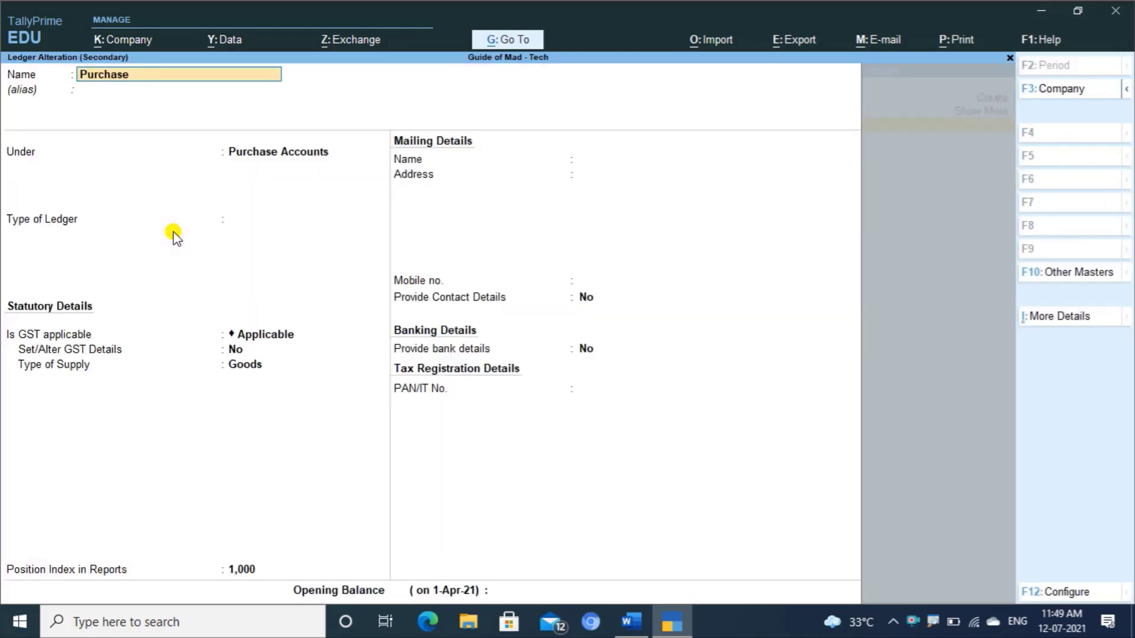
{"action": "key", "text": "ctrl+a"}
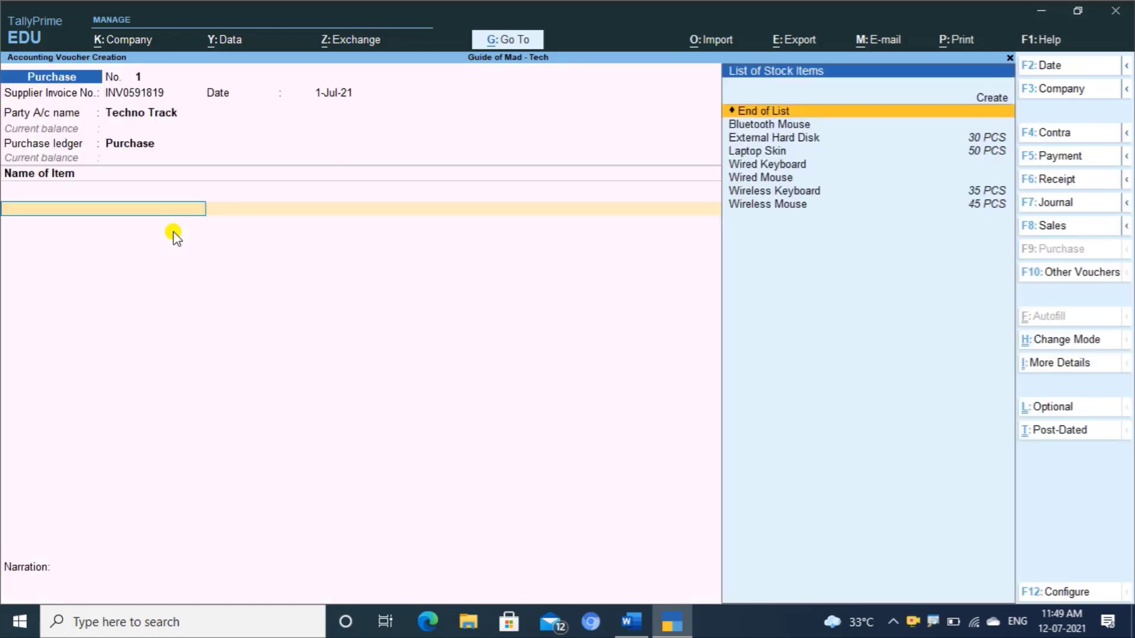
- Add External Hard Disk as the first item and allocate 20 PCS to the Main Location godown
{"action": "key", "text": "Down"}
{"action": "key", "text": "Down"}
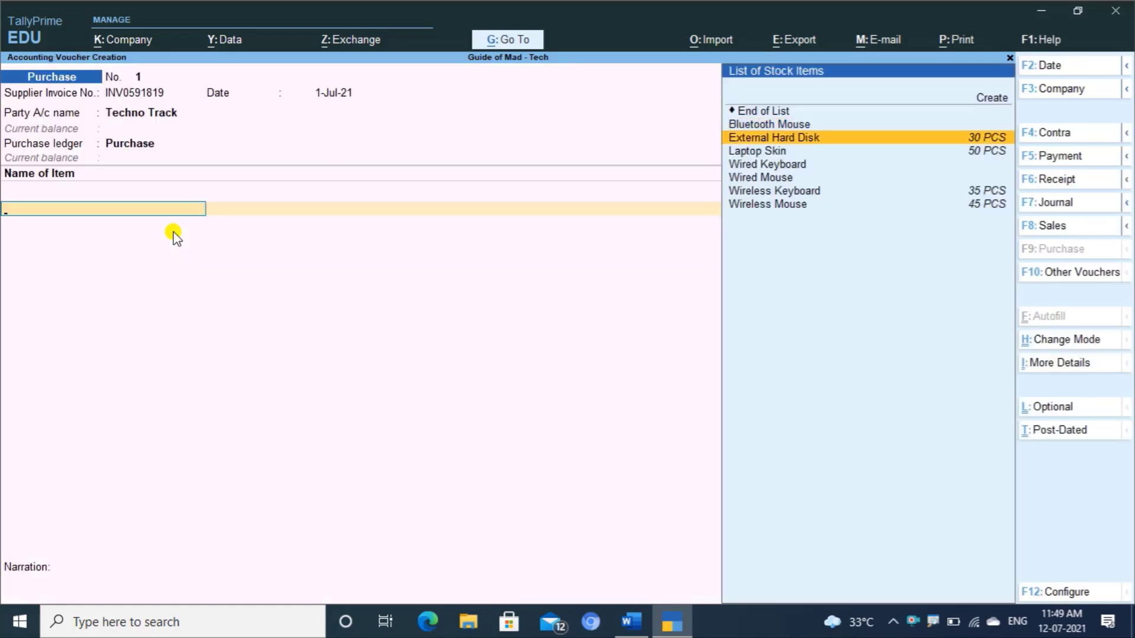
{"action": "key", "text": "alt+Tab"}
{"action": "key", "text": "alt+Tab"}
{"action": "key", "text": "Return"}
{"action": "key", "text": "Return"}
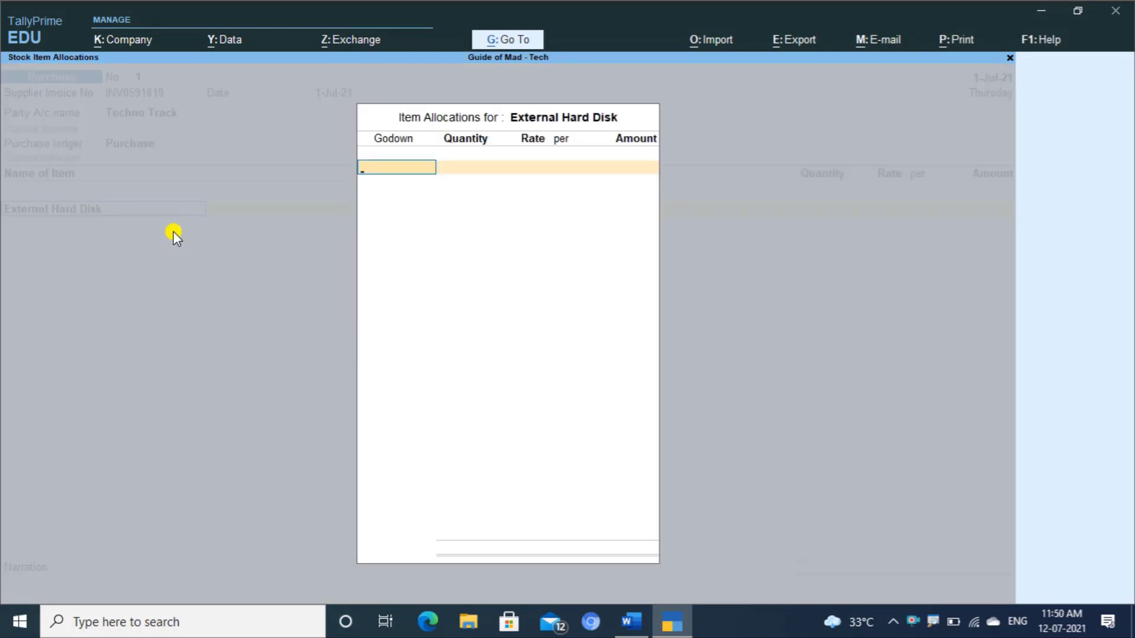
{"action": "key", "text": "Return"}
{"action": "type", "text": "20"}
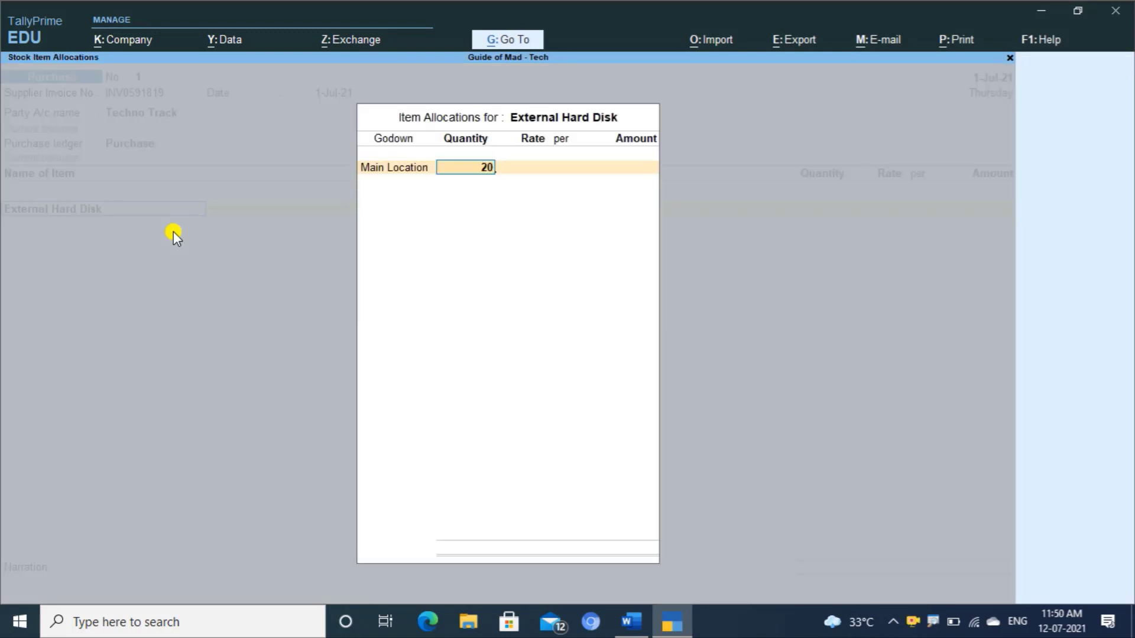
{"action": "key", "text": "Return"}
- Set the External Hard Disk rate to 1560 per PCS as in the Word document and accept the item line
{"action": "key", "text": "alt+Tab"}
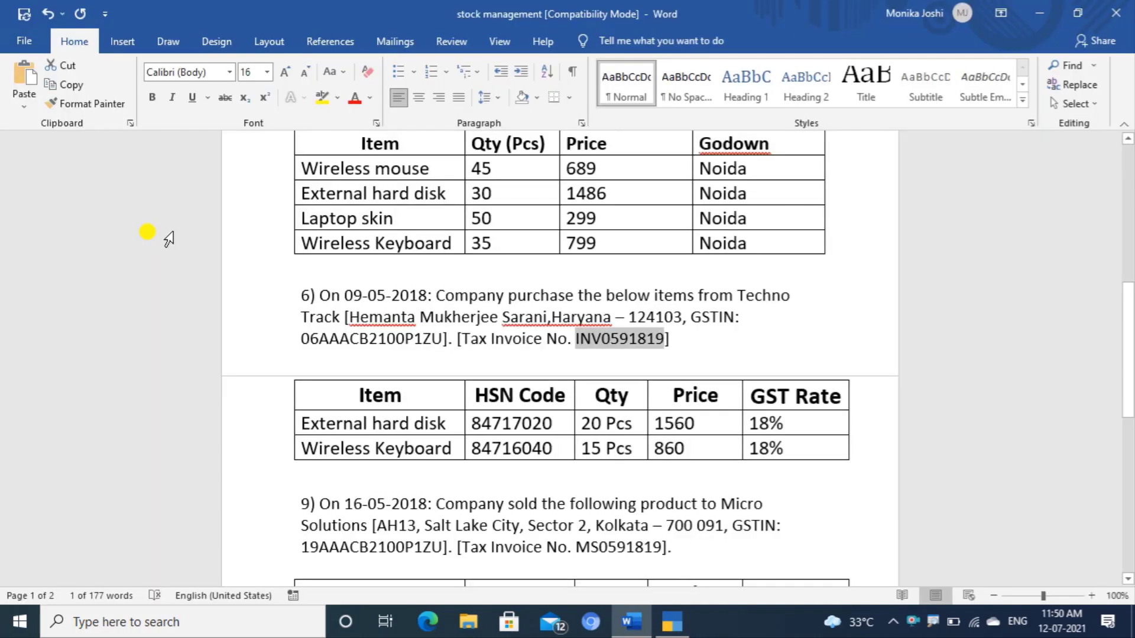
{"action": "key", "text": "alt+Tab"}
{"action": "type", "text": "1560"}
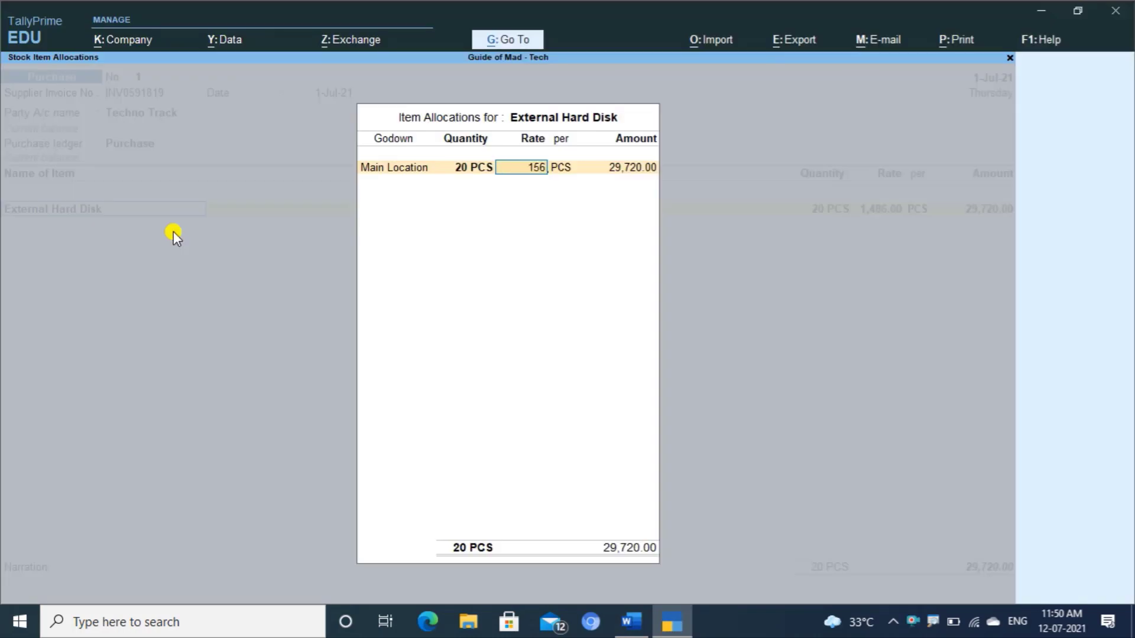
{"action": "key", "text": "Return"}
{"action": "key", "text": "Return"}
{"action": "key", "text": "Return"}
{"action": "key", "text": "Return"}
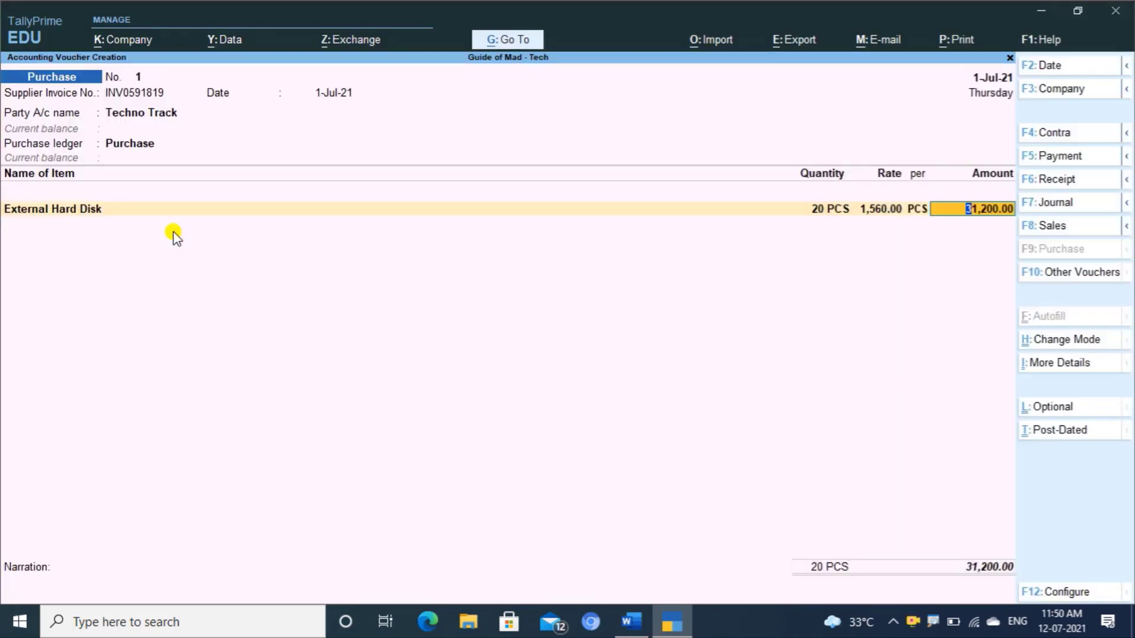
{"action": "key", "text": "Return"}
- Add Wireless Keyboard as the second purchase item and allocate 15 PCS to the Main Location godown
{"action": "key", "text": "alt+Tab"}
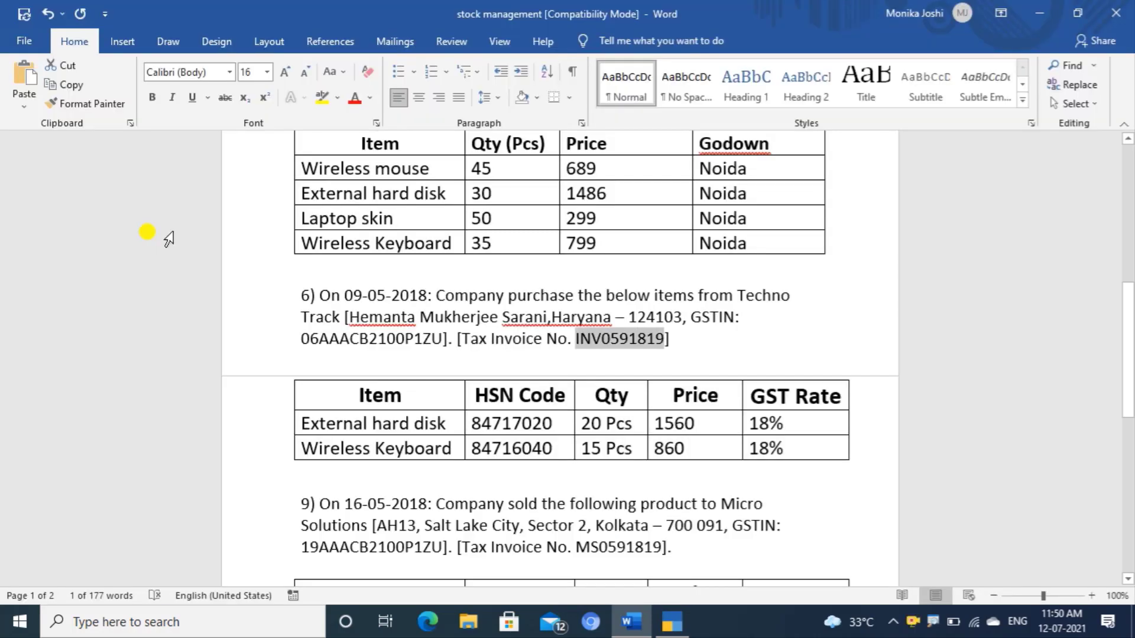
{"action": "key", "text": "alt+Tab"}
{"action": "type", "text": "Wi"}
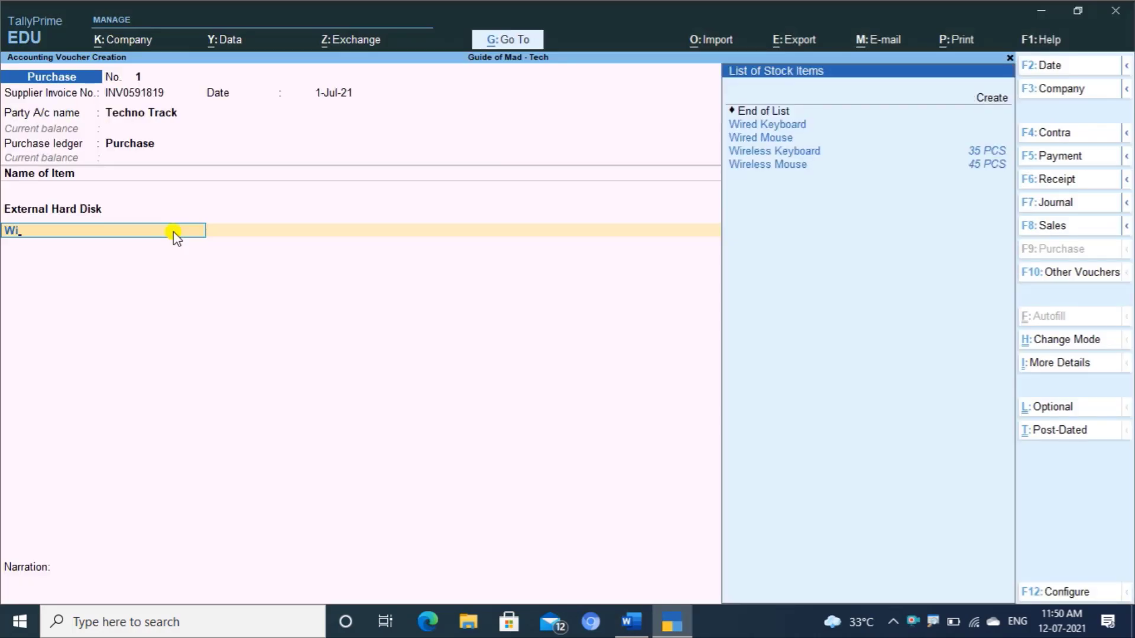
{"action": "key", "text": "Down"}
{"action": "key", "text": "Down"}
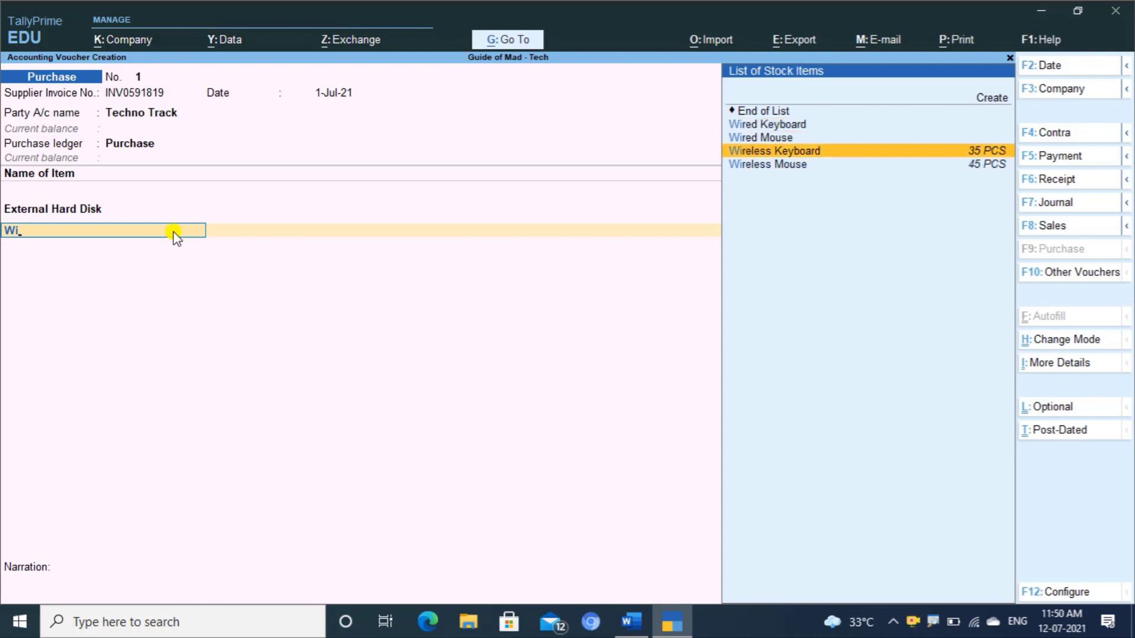
{"action": "key", "text": "Return"}
{"action": "key", "text": "Return"}
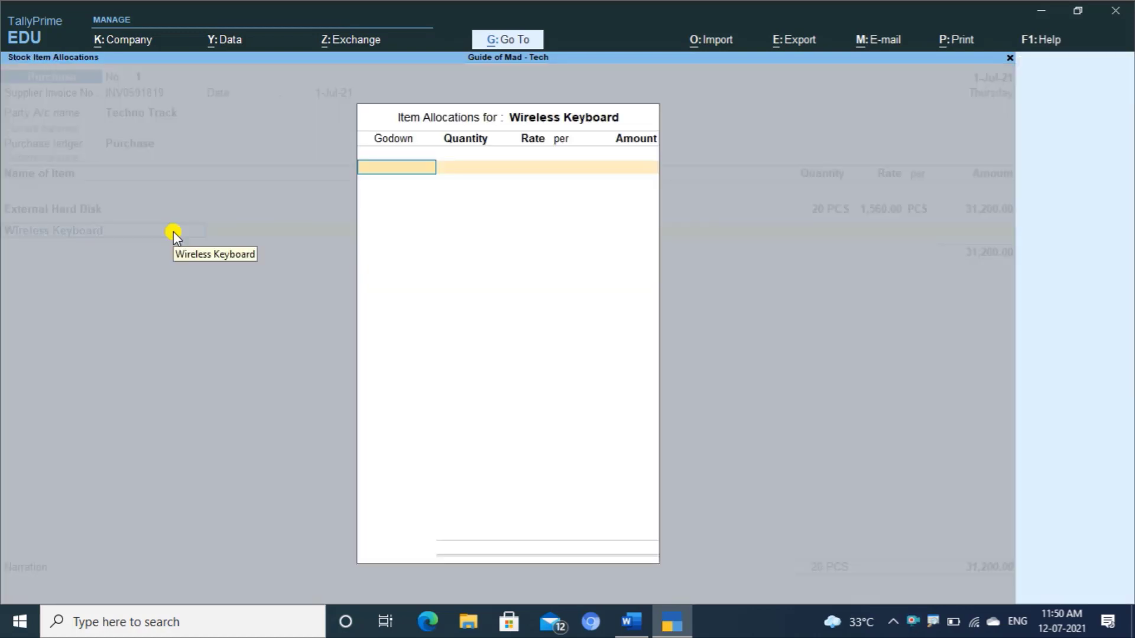
{"action": "key", "text": "Return"}
{"action": "key", "text": "Return"}
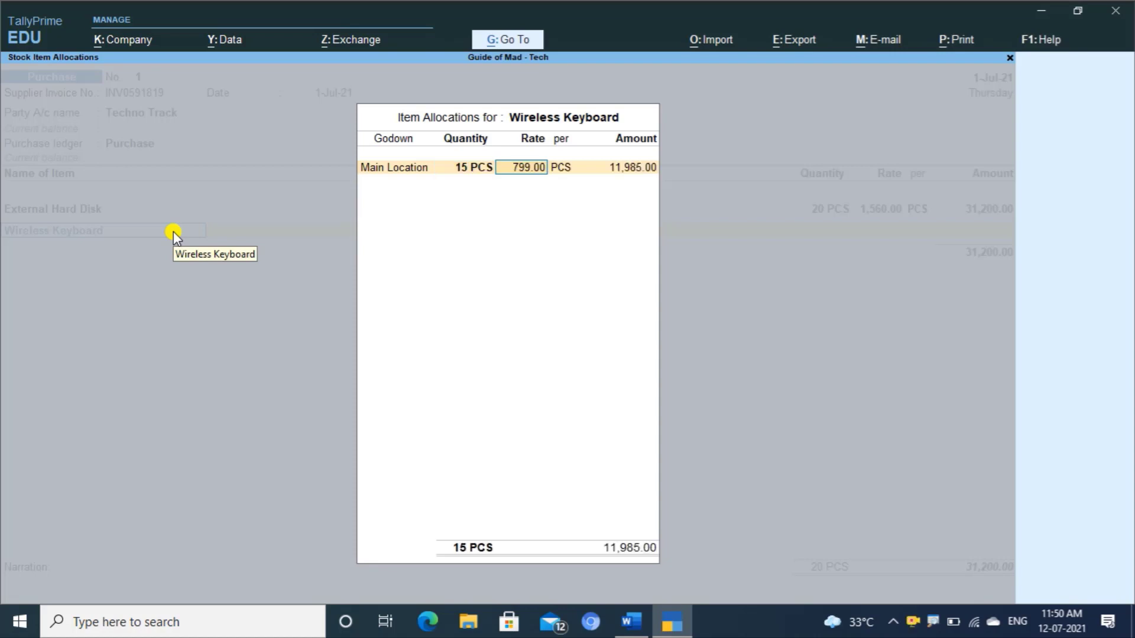
- Set the Wireless Keyboard rate to 860 per PCS as in the Word document and finish the item list
{"action": "key", "text": "alt+Tab"}
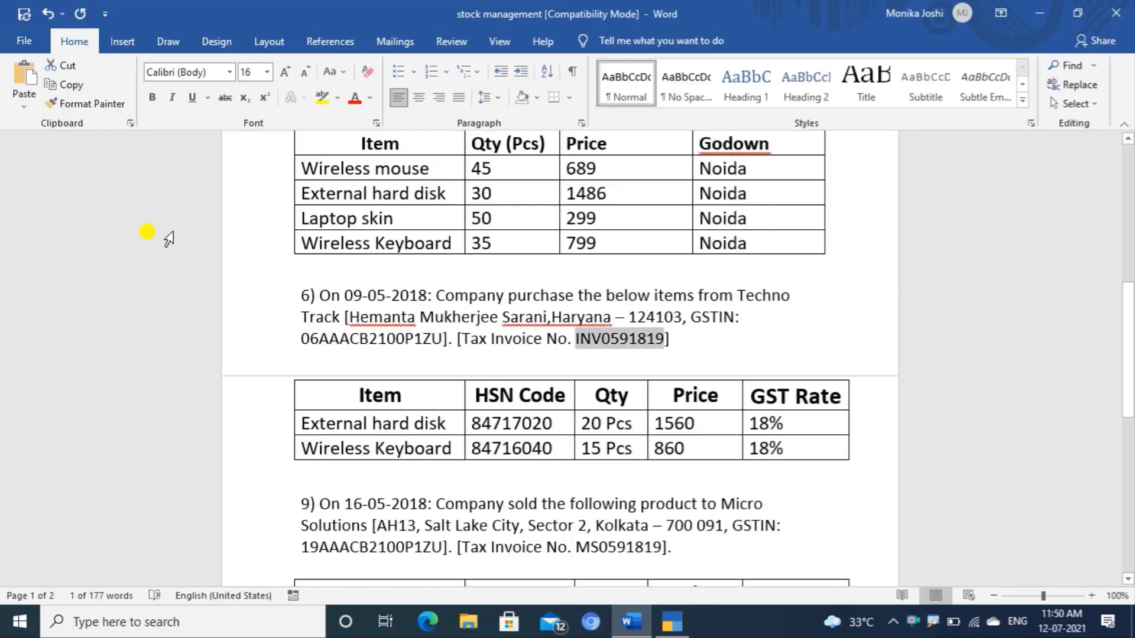
{"action": "key", "text": "alt+Tab"}
{"action": "type", "text": "890"}
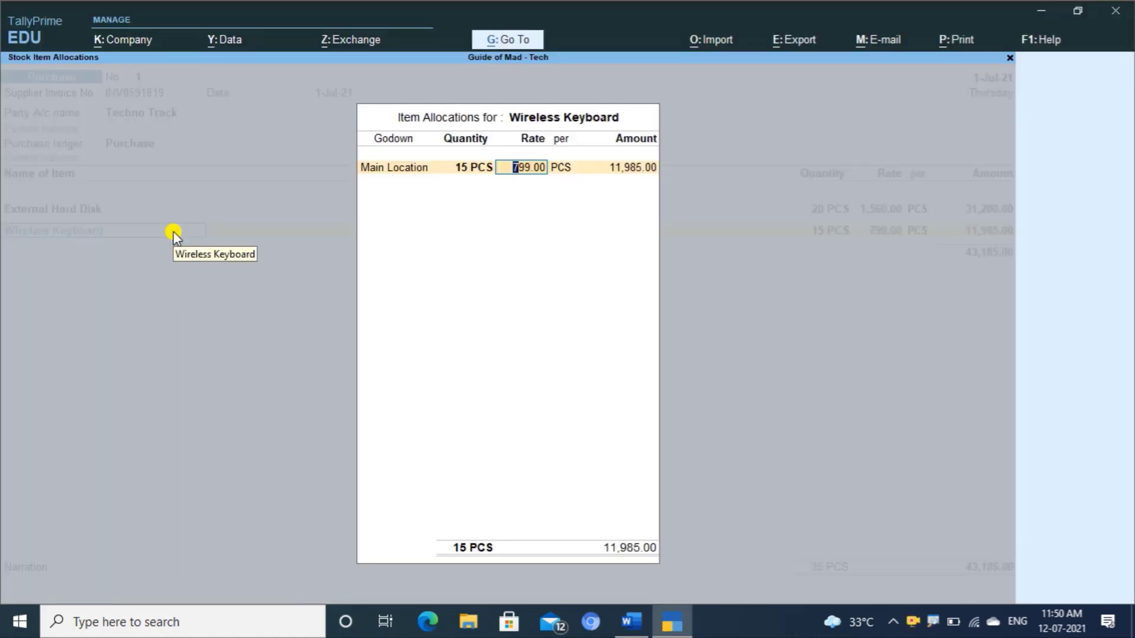
{"action": "key", "text": "BackSpace"}
{"action": "key", "text": "BackSpace"}
{"action": "type", "text": "60"}
{"action": "key", "text": "Return"}
{"action": "key", "text": "Return"}
{"action": "key", "text": "Return"}
{"action": "key", "text": "Return"}
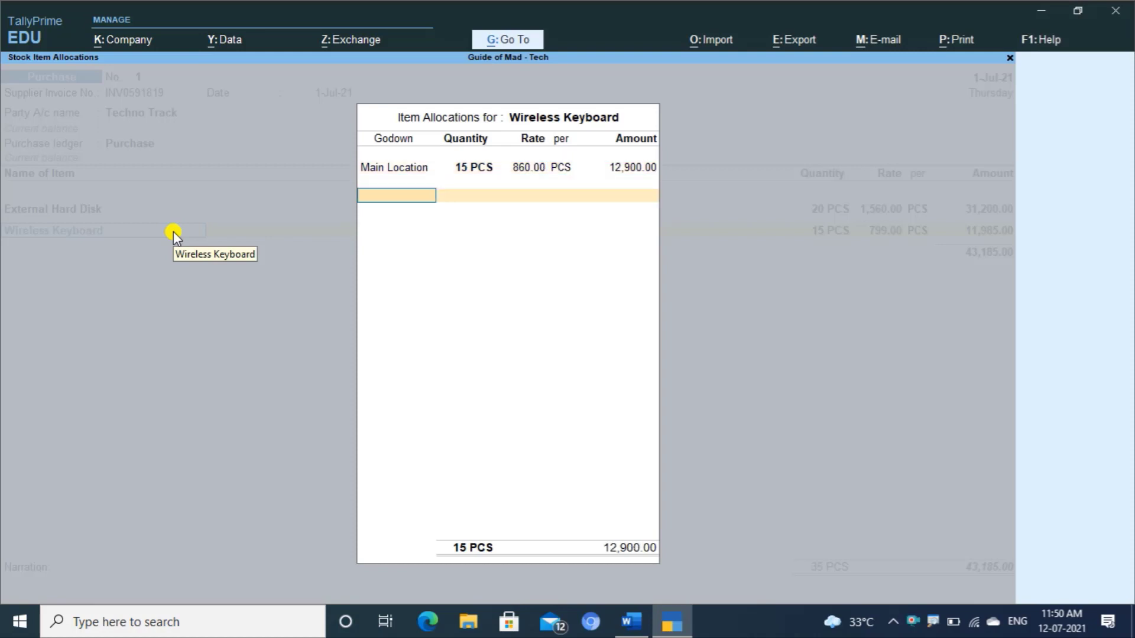
{"action": "key", "text": "Return"}
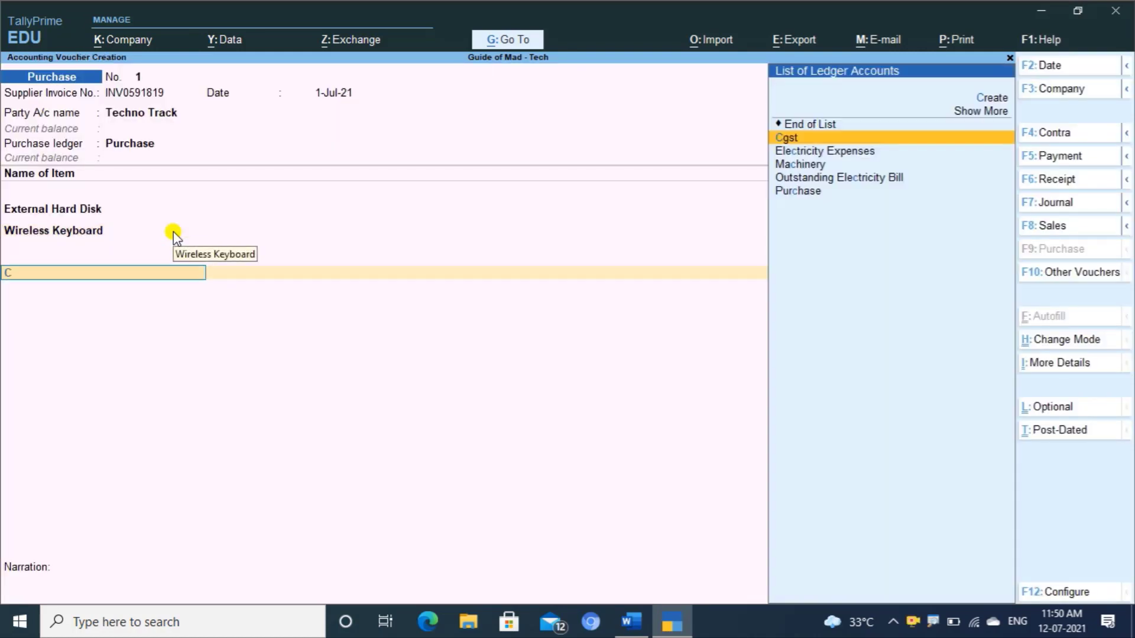
- Add the Cgst and Sgst ledgers below the purchase items
{"action": "type", "text": "cg"}
{"action": "key", "text": "Return"}
{"action": "key", "text": "Return"}
{"action": "type", "text": "sg"}
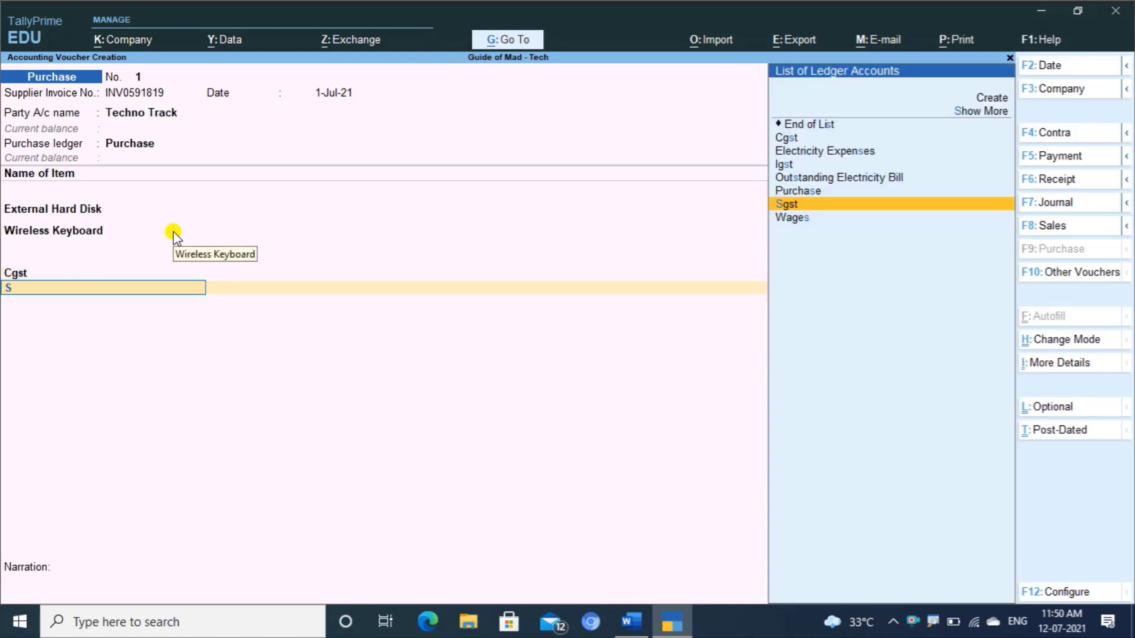
{"action": "key", "text": "Return"}
{"action": "key", "text": "Return"}
{"action": "key", "text": "Return"}
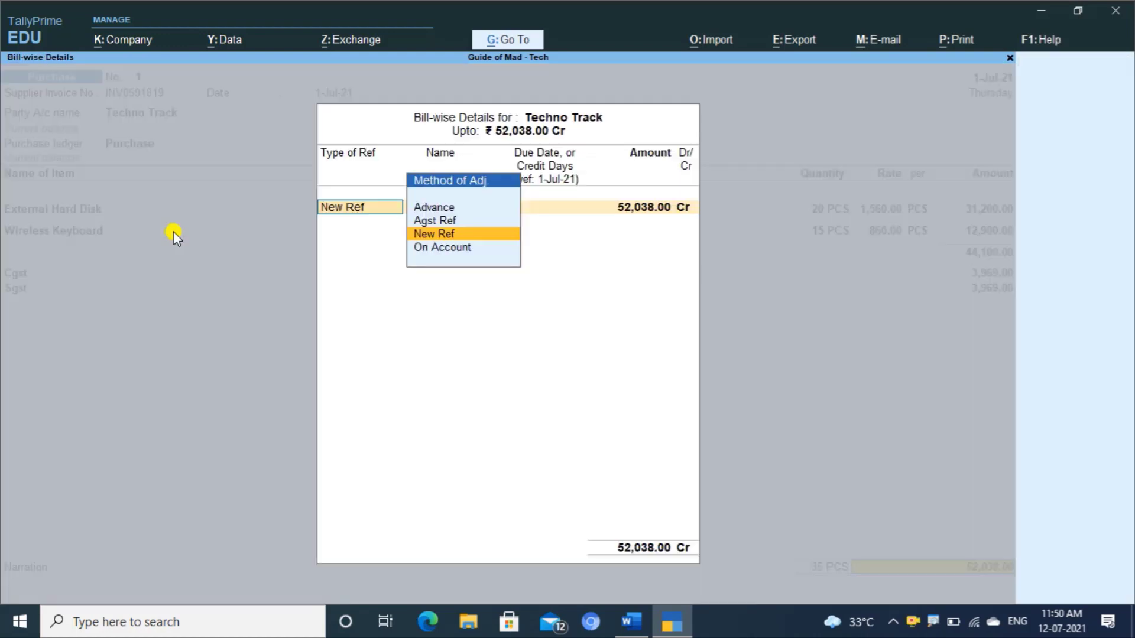
- Keep New Ref as the bill-wise reference for Techno Track and save the purchase voucher
{"action": "key", "text": "Return"}
{"action": "key", "text": "Return"}
{"action": "key", "text": "Return"}
{"action": "key", "text": "Return"}
{"action": "key", "text": "Return"}
{"action": "key", "text": "Return"}
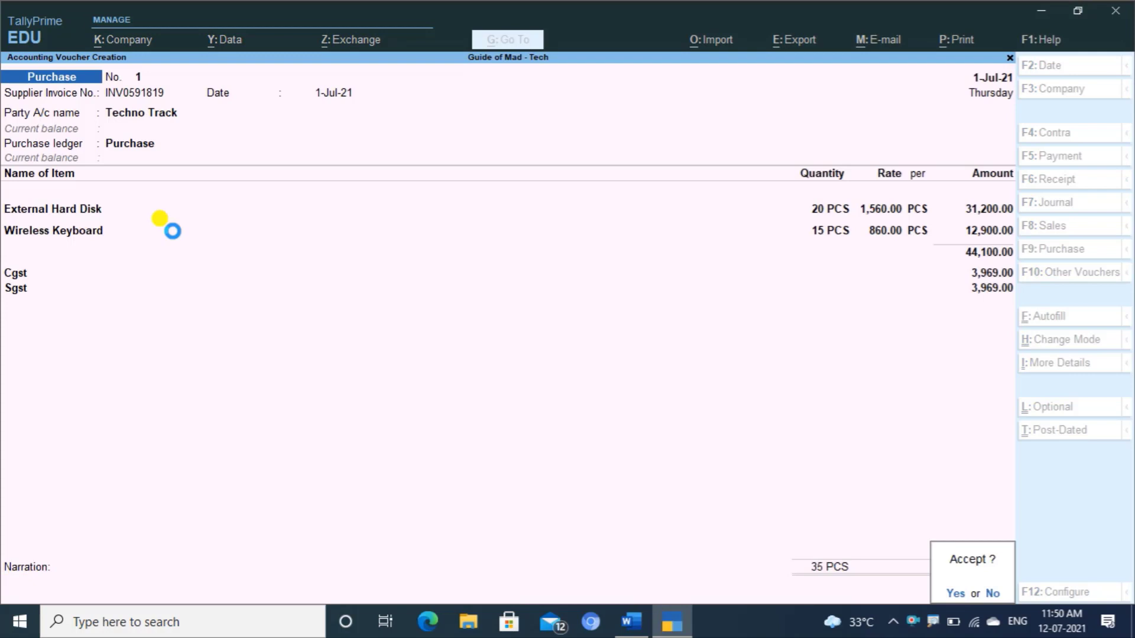
{"action": "key", "text": "Return"}
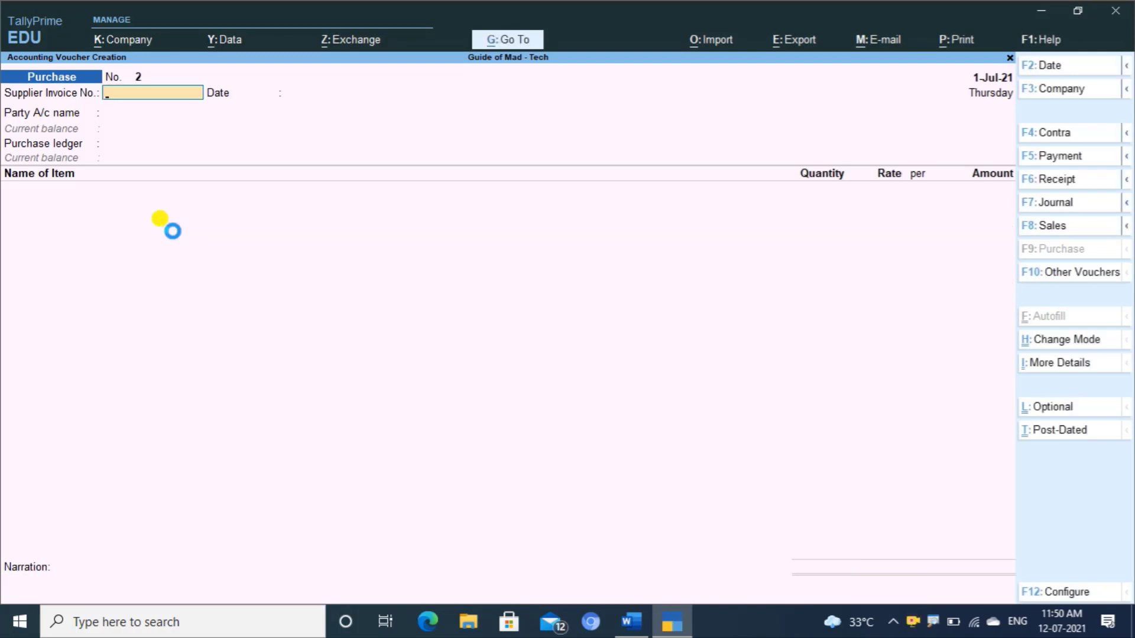
- Set the date of a sales voucher to 2-7-2021, look up the Micro Solutions sale in Word and leave the voucher
{"action": "key", "text": "F8"}
{"action": "key", "text": "F2"}
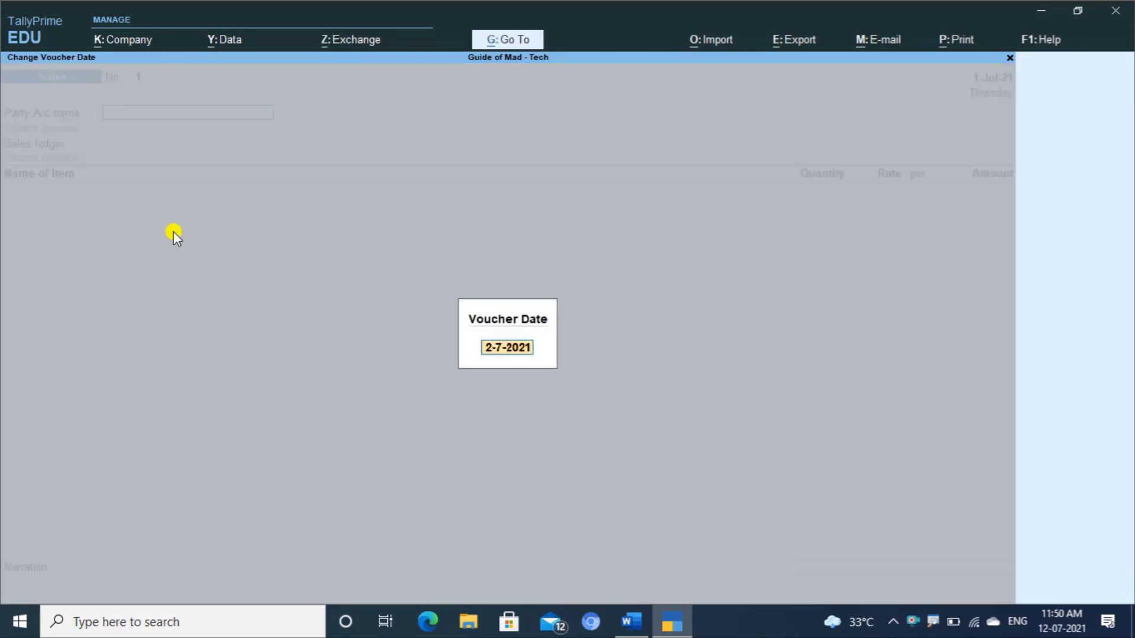
{"action": "key", "text": "Return"}
{"action": "key", "text": "alt+Tab"}
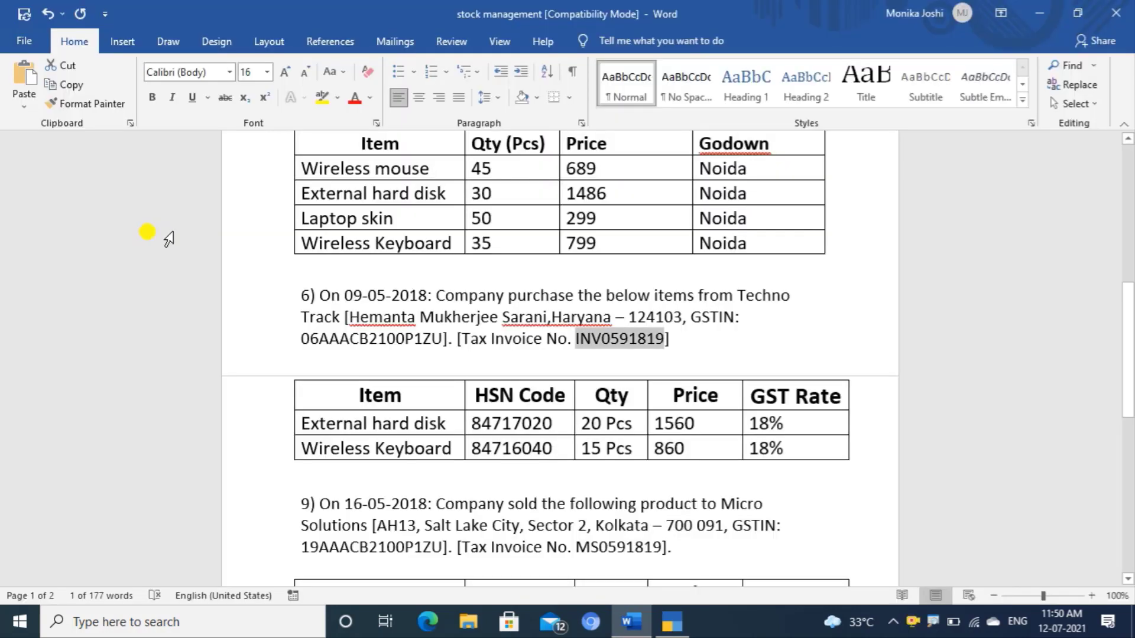
{"action": "scroll", "coordinate": [152, 238], "scroll_direction": "down", "scroll_amount": 2}
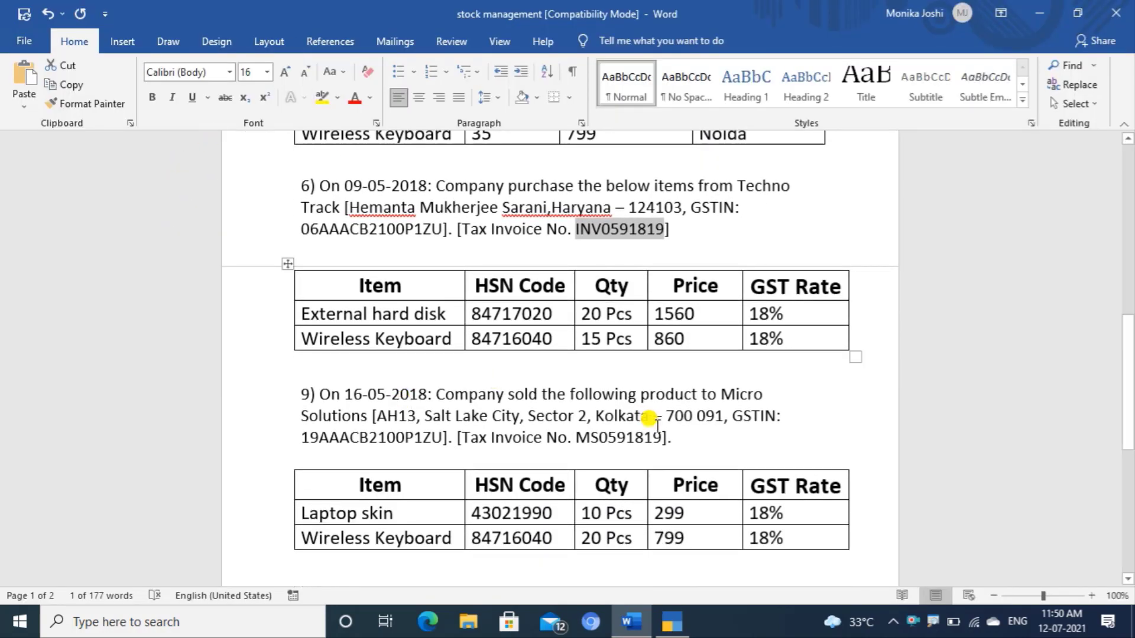
{"action": "key", "text": "alt+Tab"}
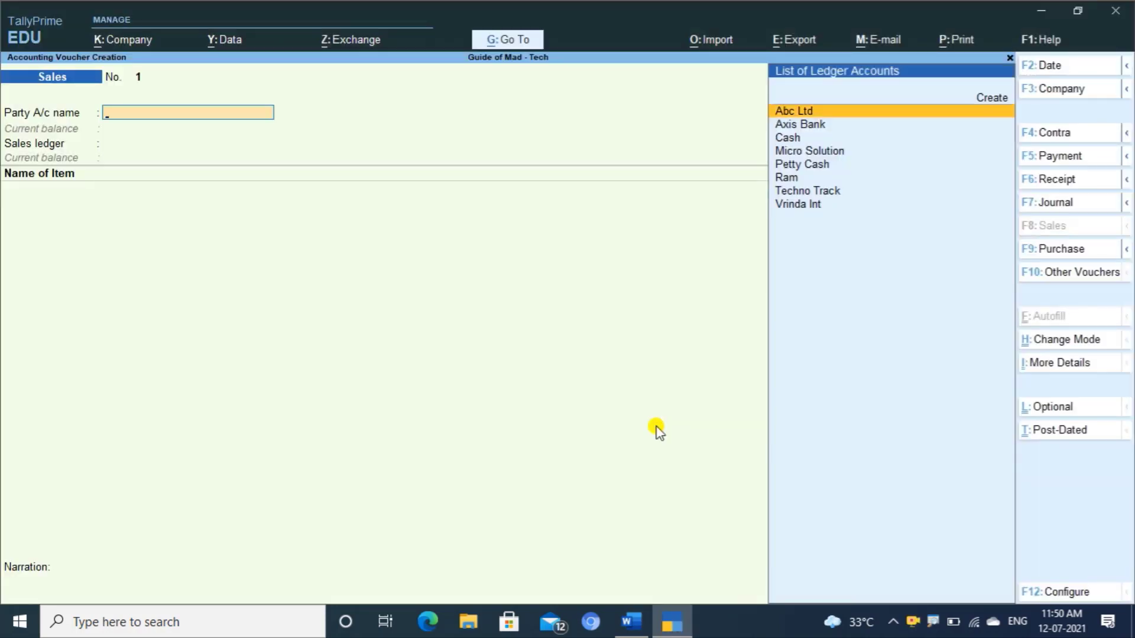
{"action": "key", "text": "Escape"}
{"action": "key", "text": "y"}
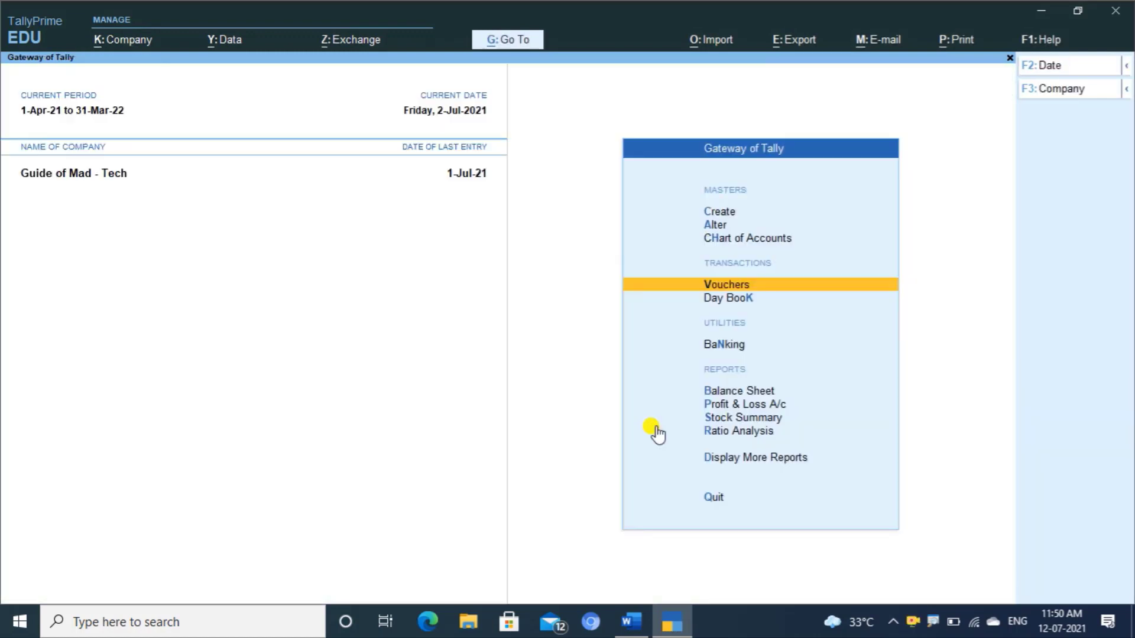
- Open the Sales voucher type for alteration at its voucher numbering method
{"action": "key", "text": "a"}
{"action": "key", "text": "Down"}
{"action": "key", "text": "Down"}
{"action": "key", "text": "Down"}
{"action": "key", "text": "Return"}
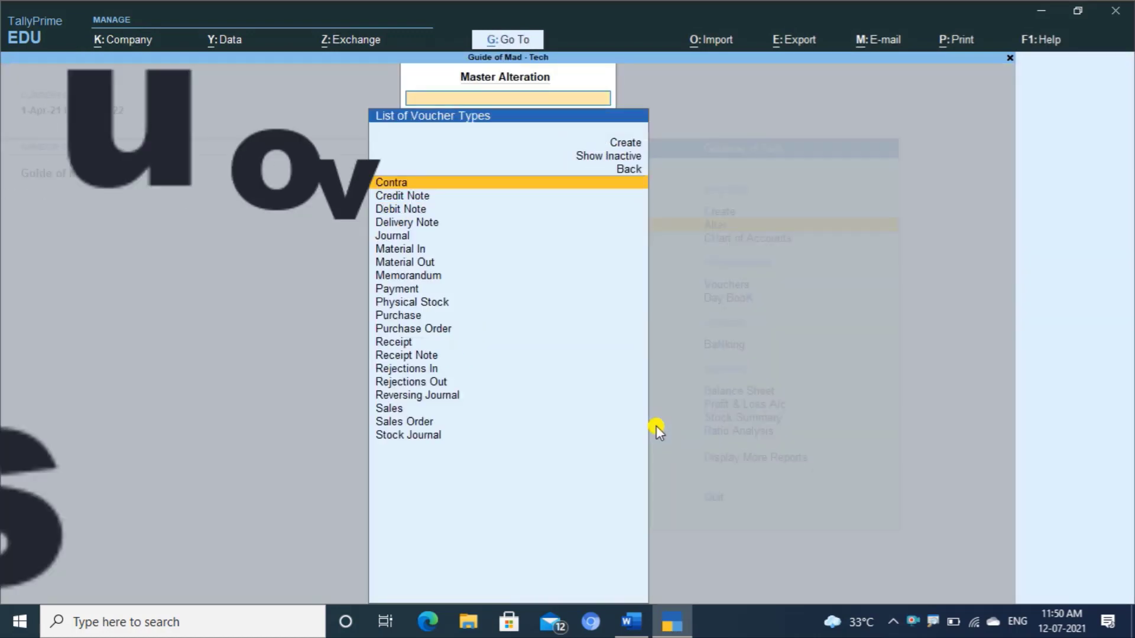
{"action": "type", "text": "Sal"}
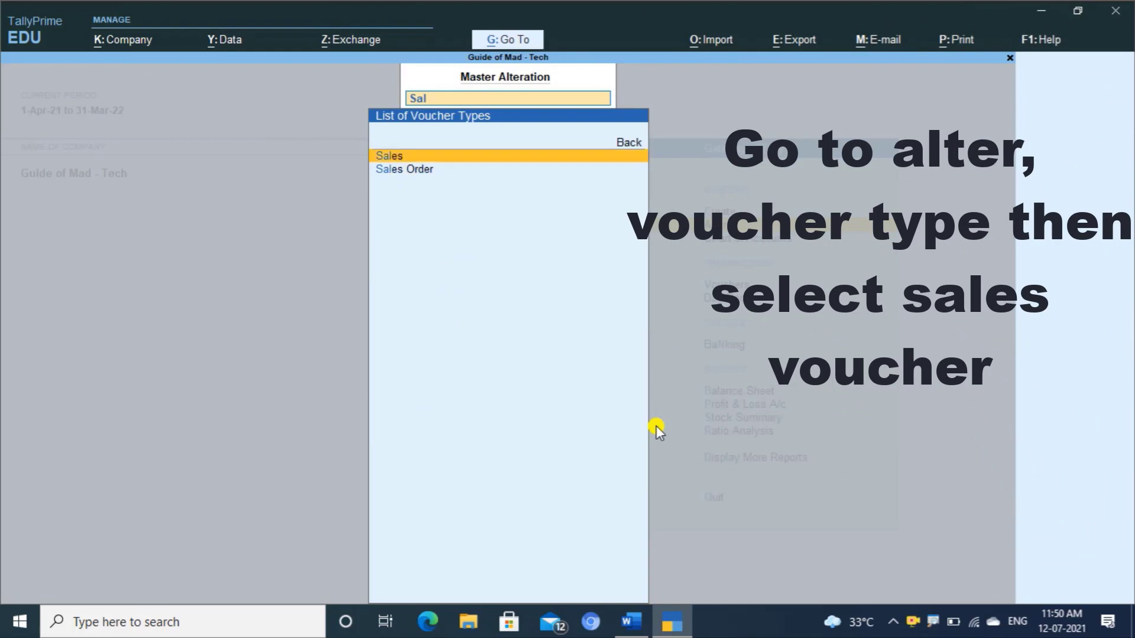
{"action": "key", "text": "Return"}
{"action": "key", "text": "Return"}
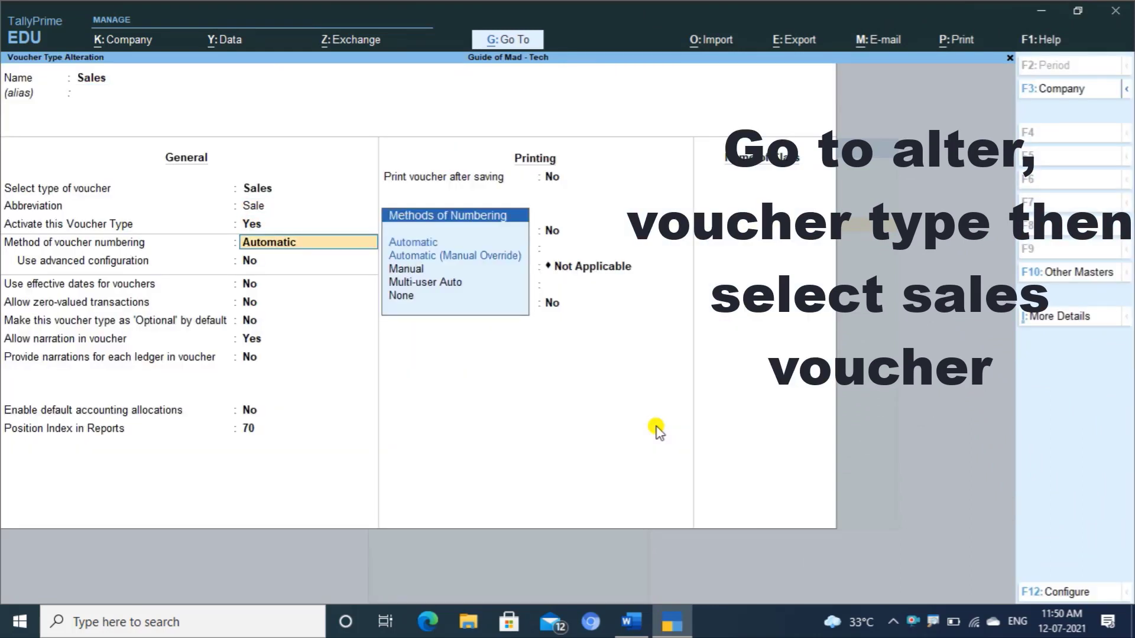
- Set the Sales voucher type's numbering method to Manual, save it and return to the Gateway of Tally
{"action": "key", "text": "Down"}
{"action": "key", "text": "Down"}
{"action": "key", "text": "Return"}
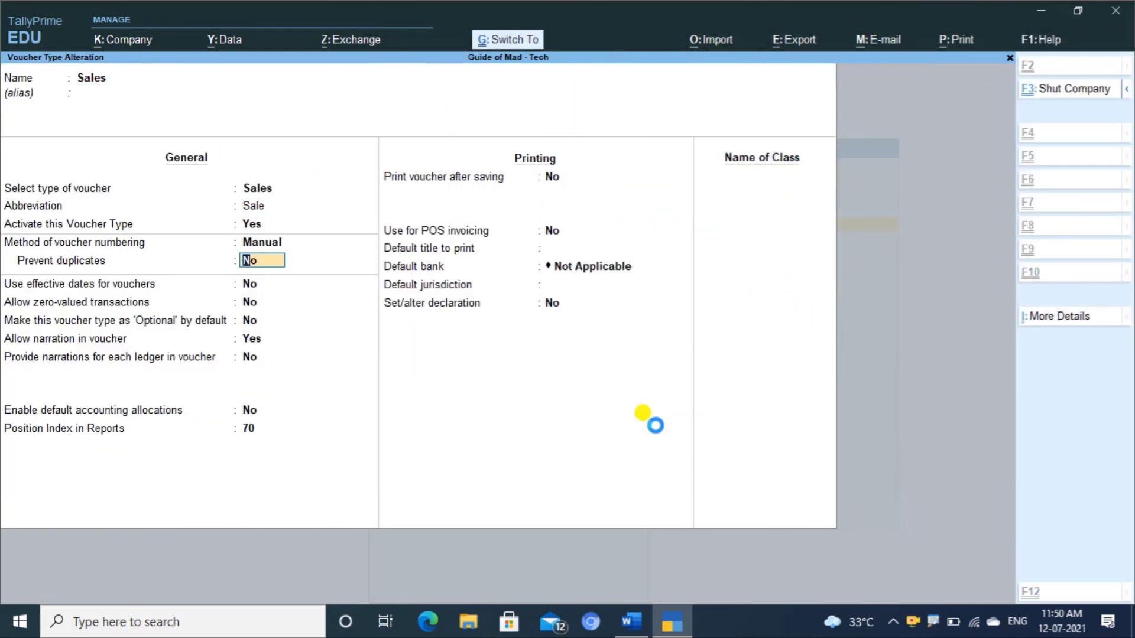
{"action": "key", "text": "ctrl+a"}
{"action": "key", "text": "Escape"}
{"action": "key", "text": "Escape"}
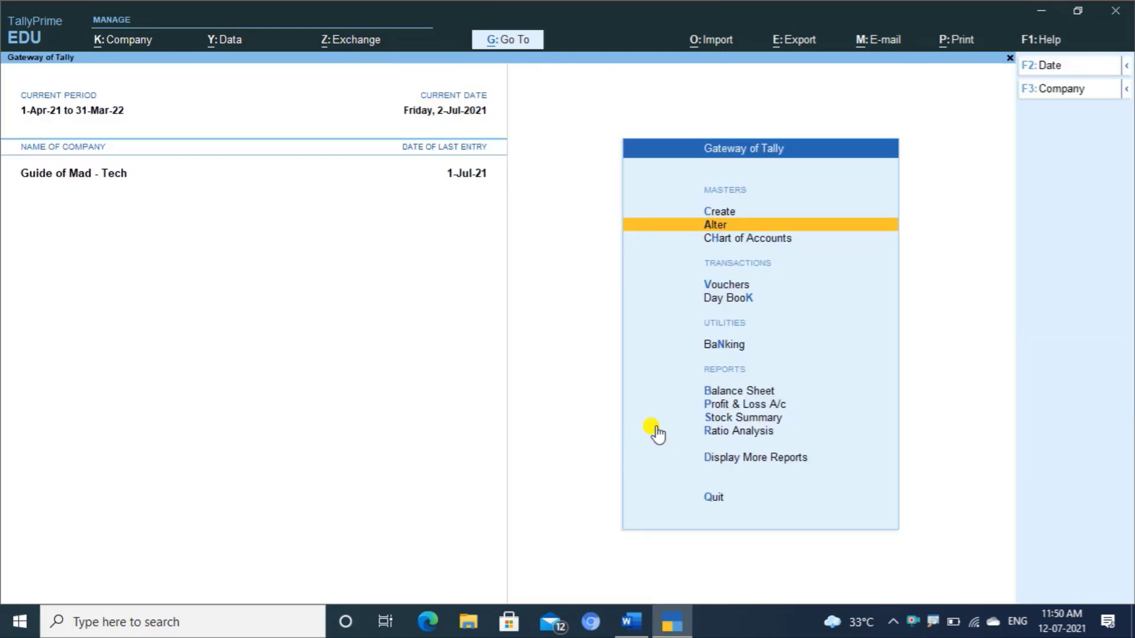
- Start a sales voucher and paste the Micro Solutions tax invoice number from the Word document as its voucher number
{"action": "key", "text": "Down"}
{"action": "key", "text": "Down"}
{"action": "key", "text": "Down"}
{"action": "key", "text": "Up"}
{"action": "key", "text": "Return"}
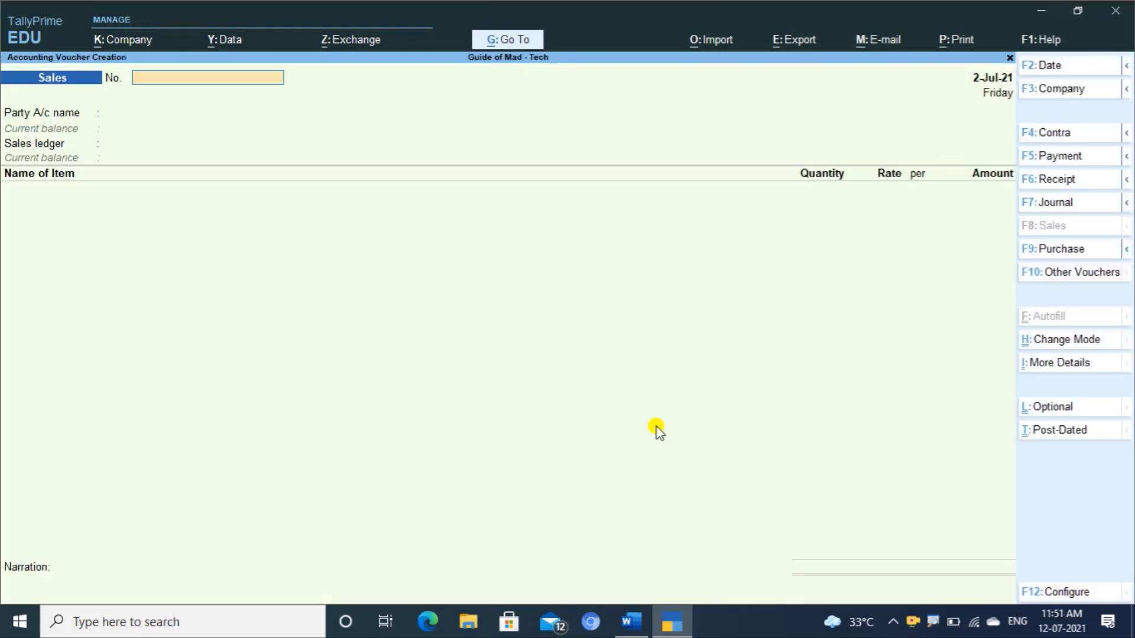
{"action": "key", "text": "alt+Tab"}
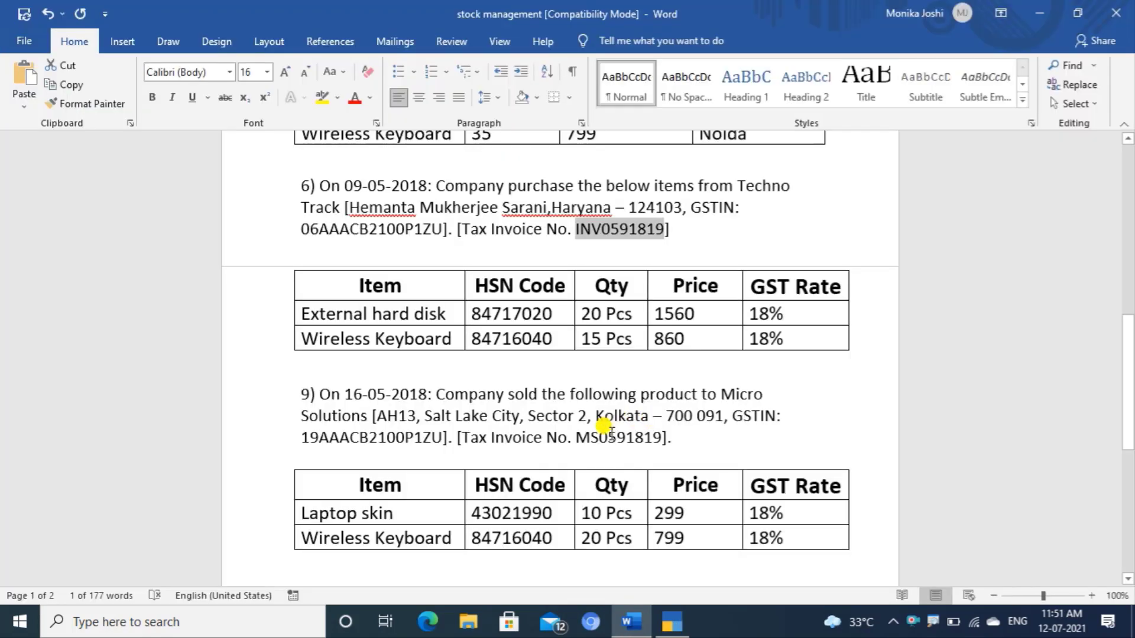
{"action": "double_click", "coordinate": [612, 439]}
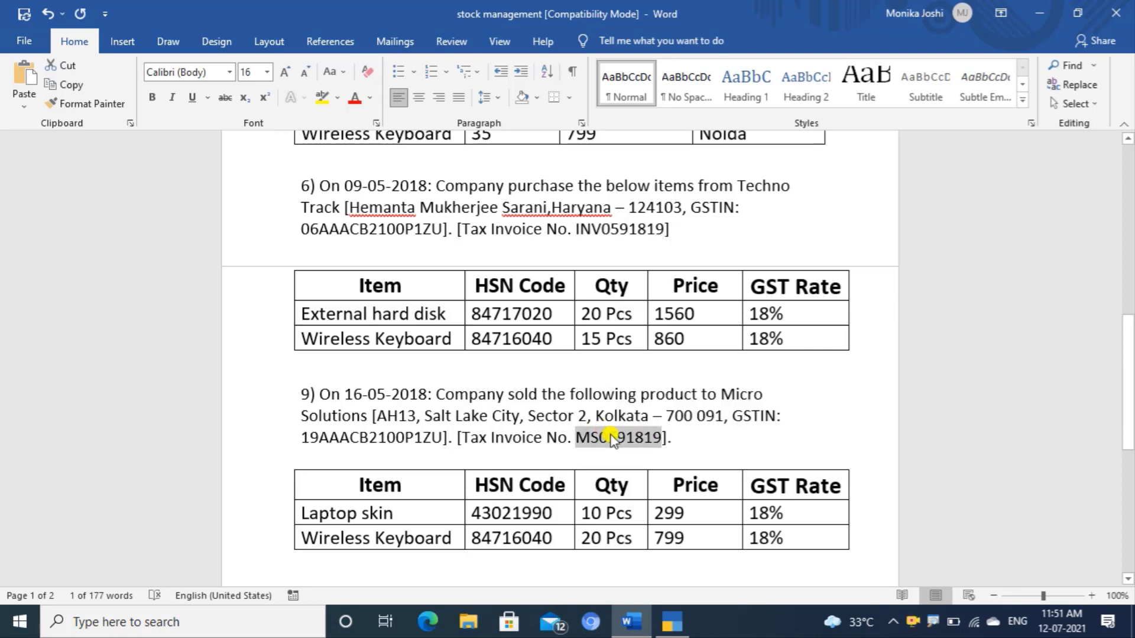
{"action": "key", "text": "ctrl+c"}
{"action": "key", "text": "alt+Tab"}
{"action": "key", "text": "ctrl+alt+v"}
{"action": "key", "text": "Return"}
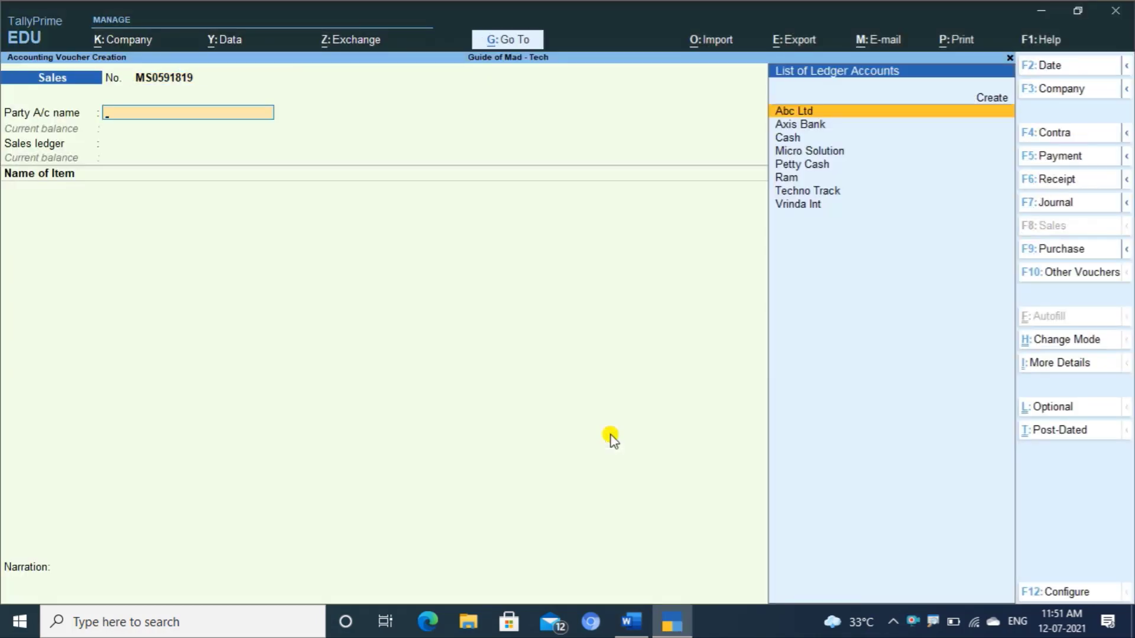
- Pick Micro Solution as the sales voucher's party and open its ledger for alteration
{"action": "key", "text": "Down"}
{"action": "key", "text": "Down"}
{"action": "key", "text": "Down"}
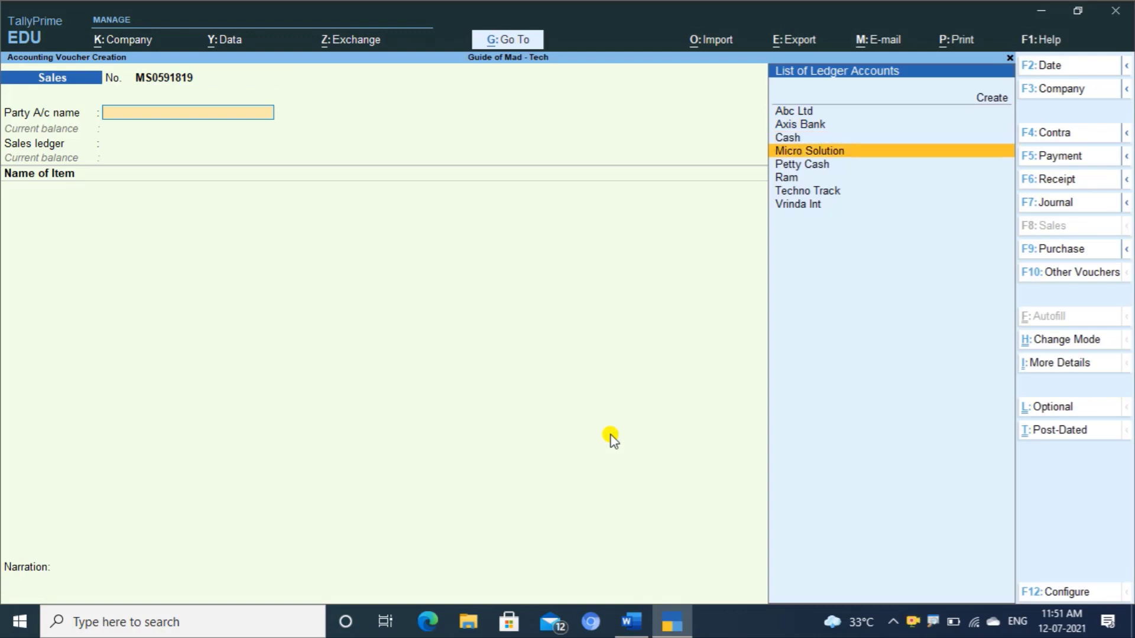
{"action": "key", "text": "alt+Tab"}
{"action": "key", "text": "alt+Tab"}
{"action": "key", "text": "Return"}
{"action": "key", "text": "Escape"}
{"action": "key", "text": "Escape"}
{"action": "key", "text": "ctrl+Return"}
{"action": "key", "text": "Return"}
{"action": "key", "text": "Return"}
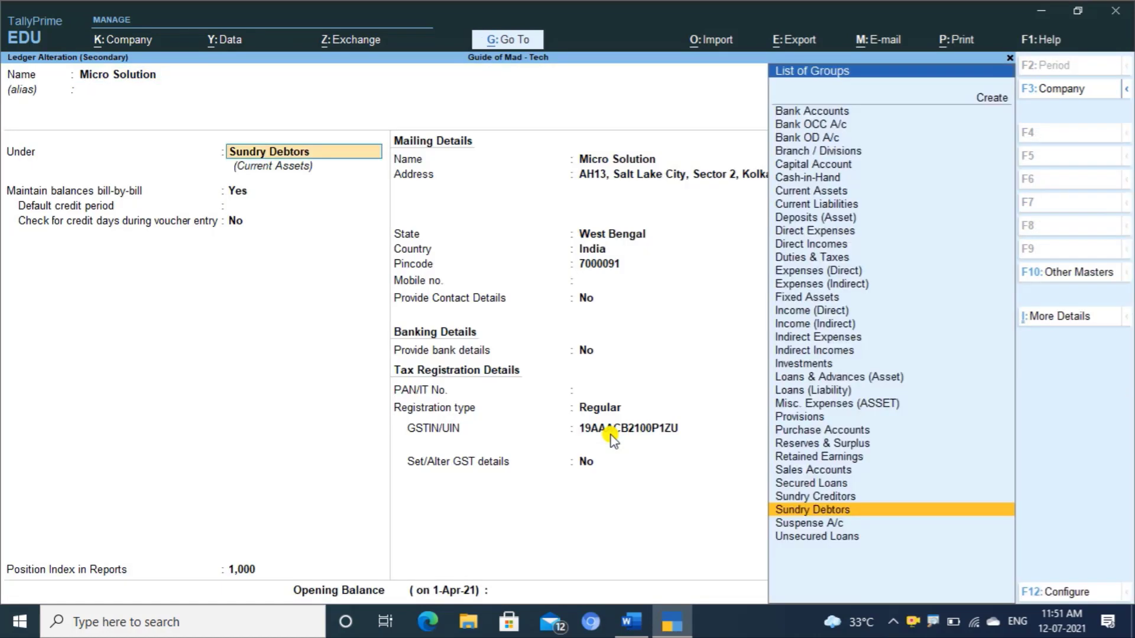
- Check Micro Solution's state and GST registration type, save the ledger and accept the dispatch and party details
{"action": "key", "text": "Return"}
{"action": "key", "text": "Return"}
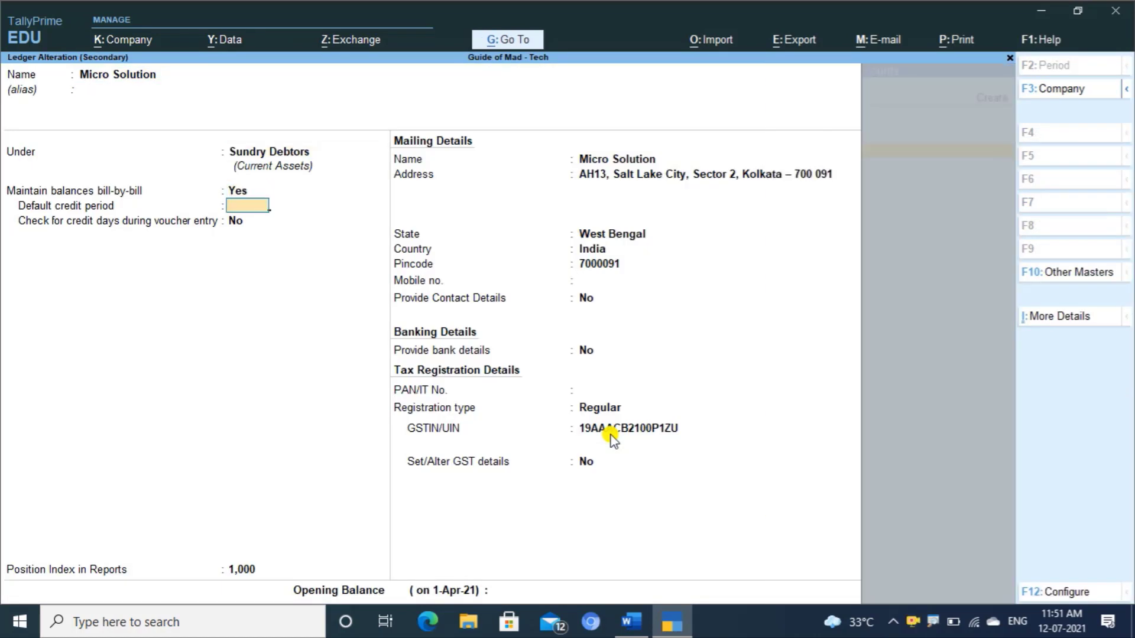
{"action": "left_click", "coordinate": [634, 231]}
{"action": "key", "text": "Return"}
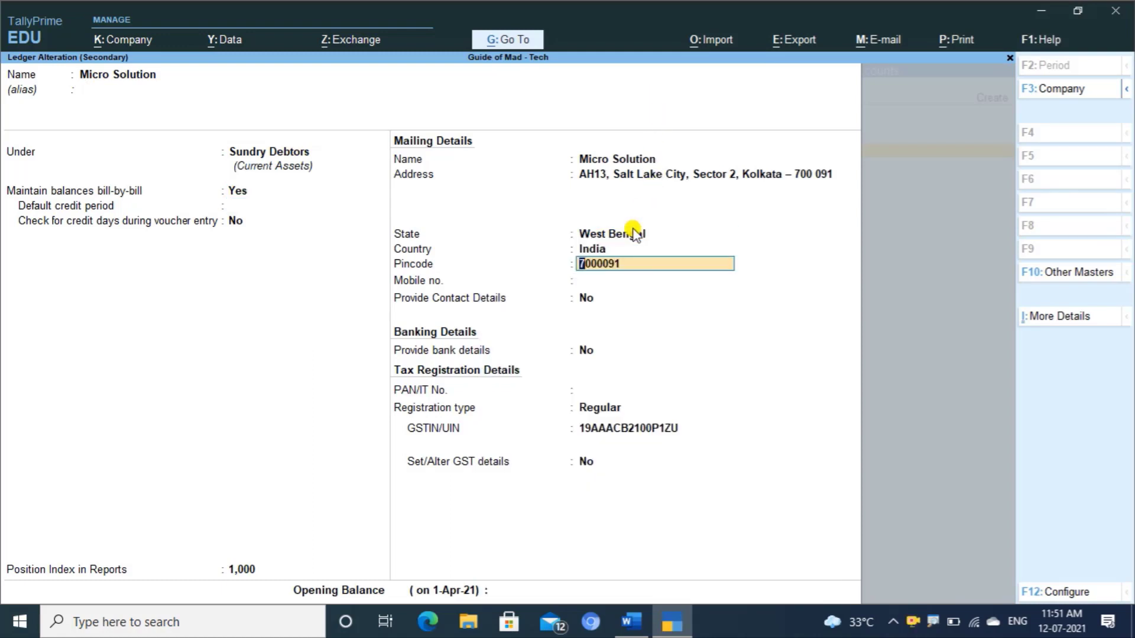
{"action": "left_click", "coordinate": [605, 414]}
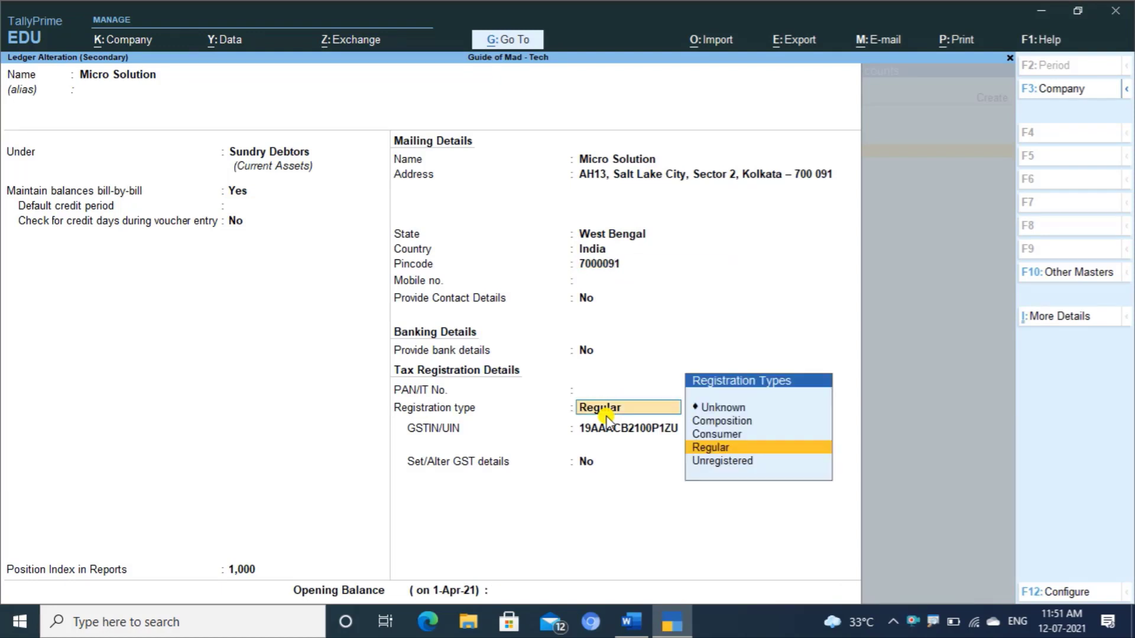
{"action": "key", "text": "ctrl+a"}
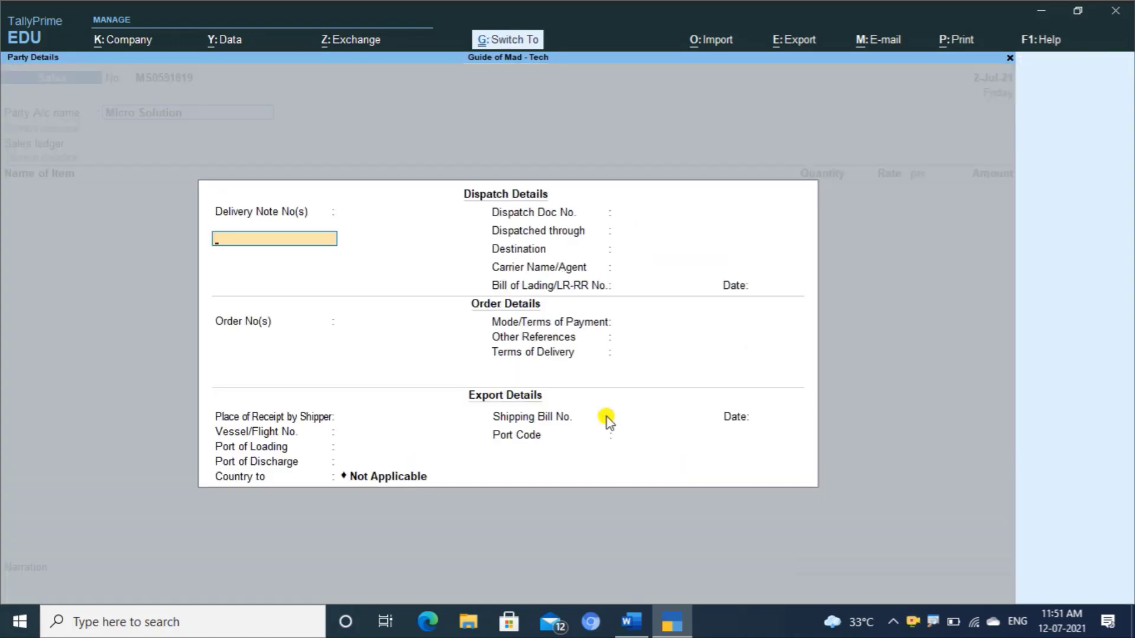
{"action": "key", "text": "ctrl+a"}
{"action": "key", "text": "ctrl+a"}
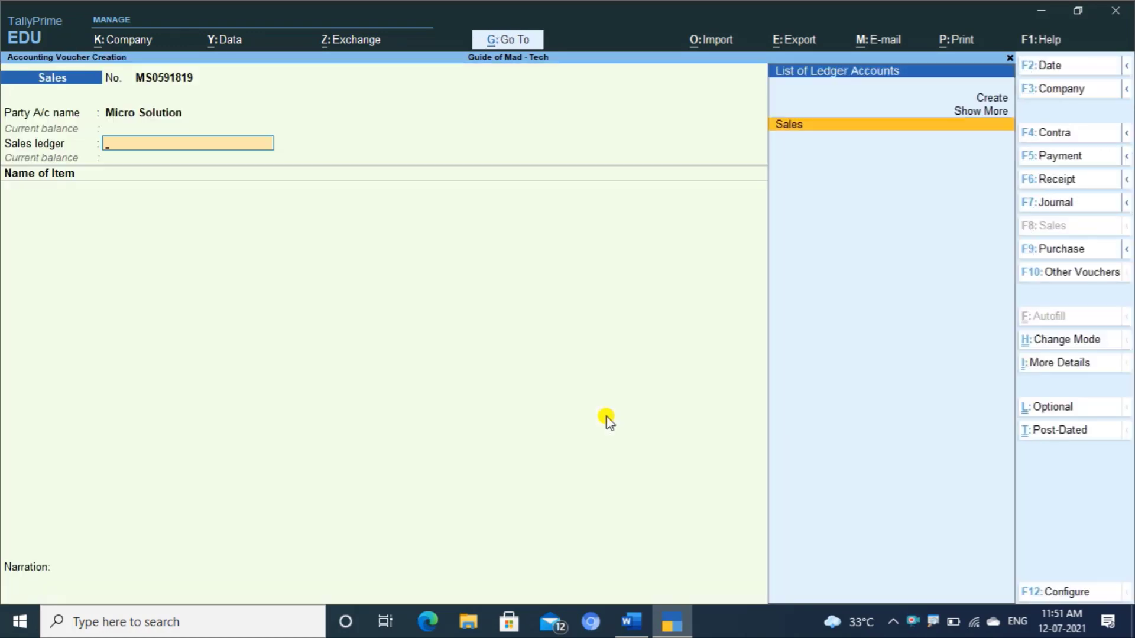
- Check the Sales ledger's GST details, use that ledger in the voucher and pick Laptop Skin as the first item
{"action": "key", "text": "ctrl+Return"}
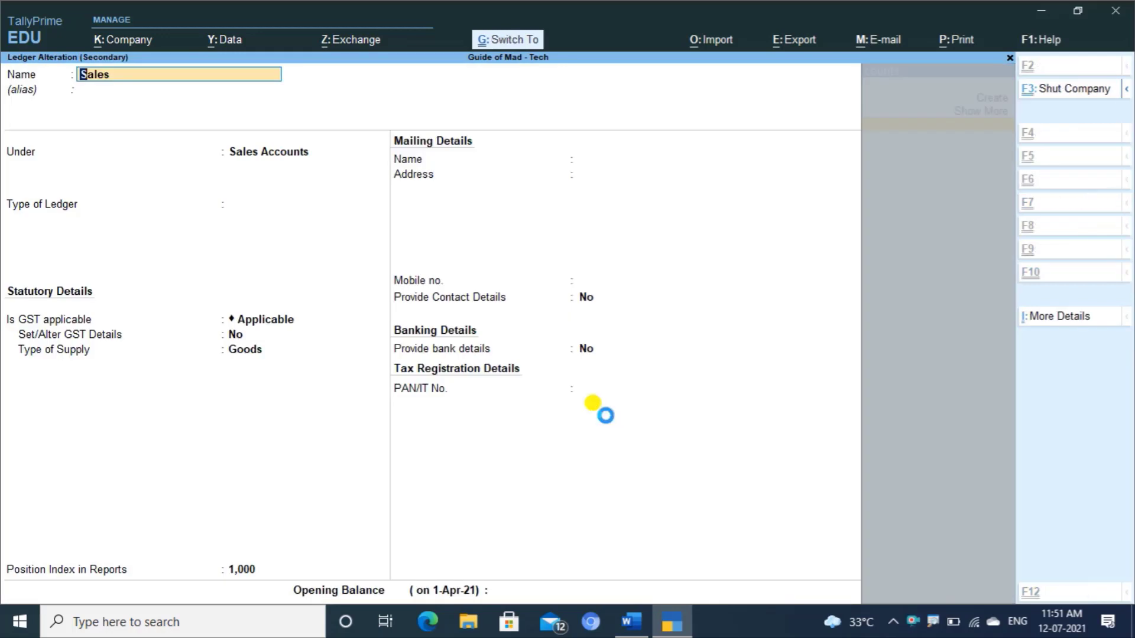
{"action": "key", "text": "Escape"}
{"action": "key", "text": "alt+Tab"}
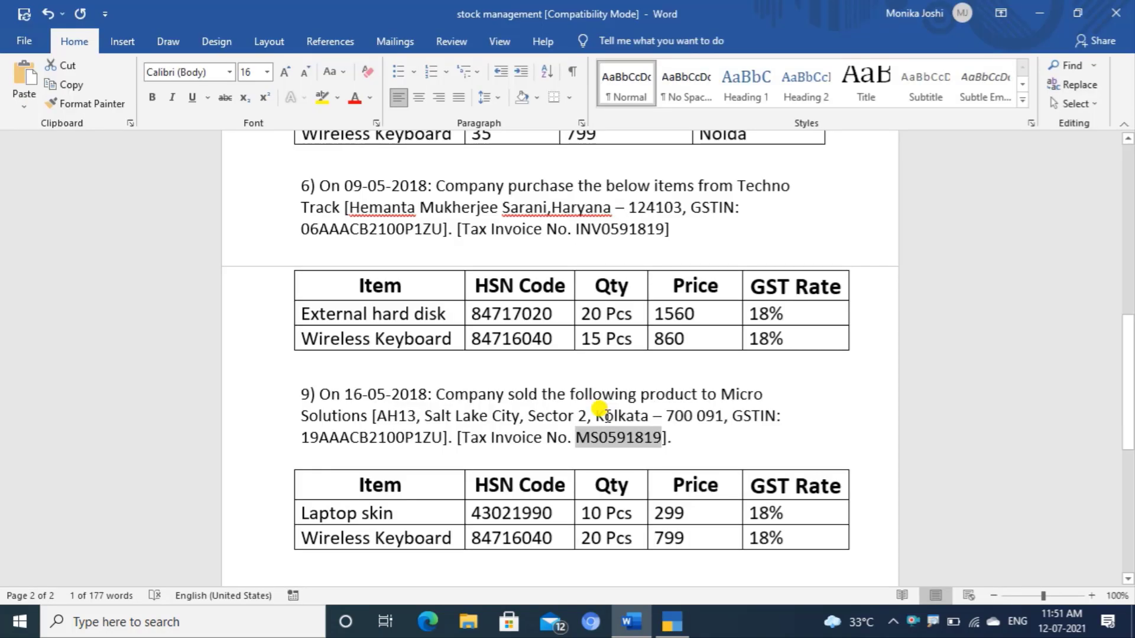
{"action": "key", "text": "alt+Tab"}
{"action": "type", "text": "La"}
{"action": "key", "text": "Return"}
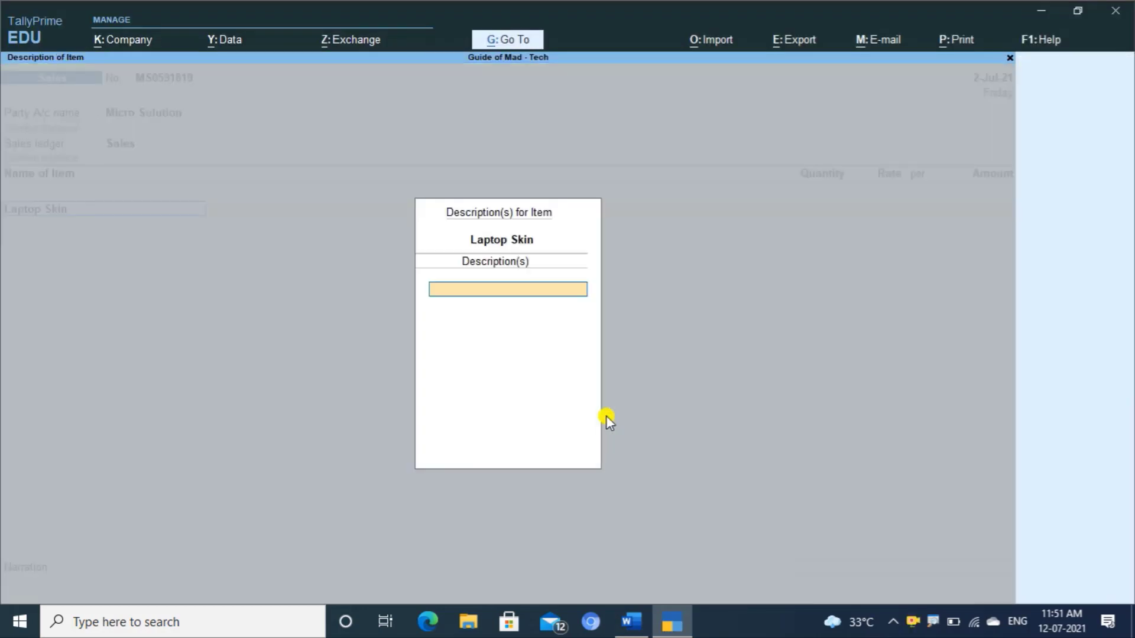
- Allocate 10 PCS of Laptop Skin from the Noida godown at a rate of 299, matching the Word document
{"action": "key", "text": "Return"}
{"action": "type", "text": "N"}
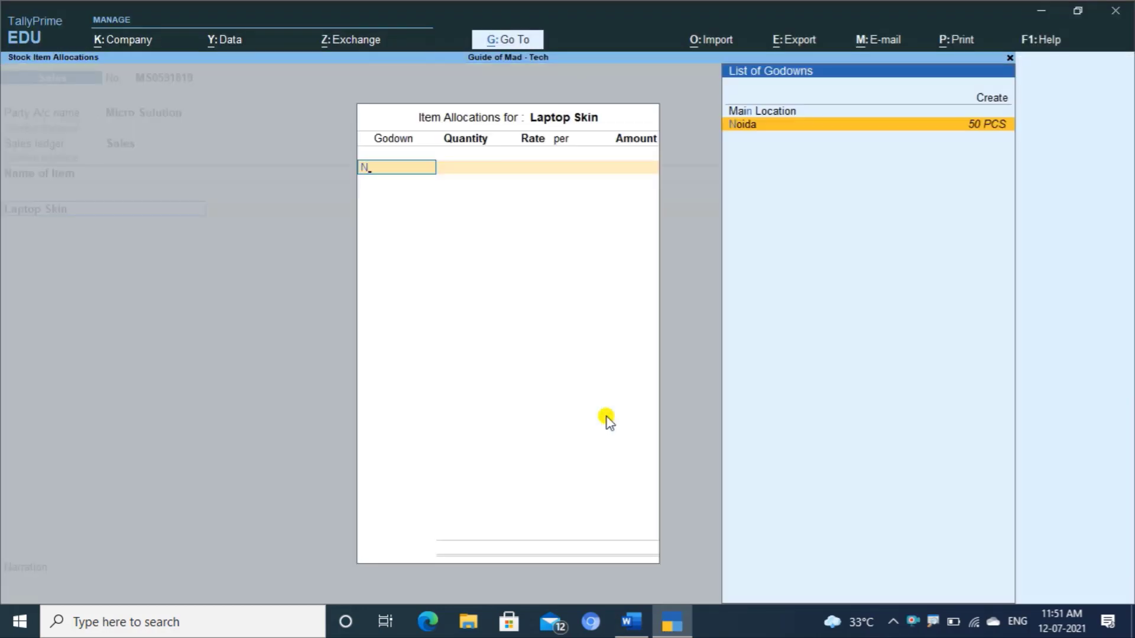
{"action": "key", "text": "Return"}
{"action": "type", "text": "10"}
{"action": "key", "text": "Return"}
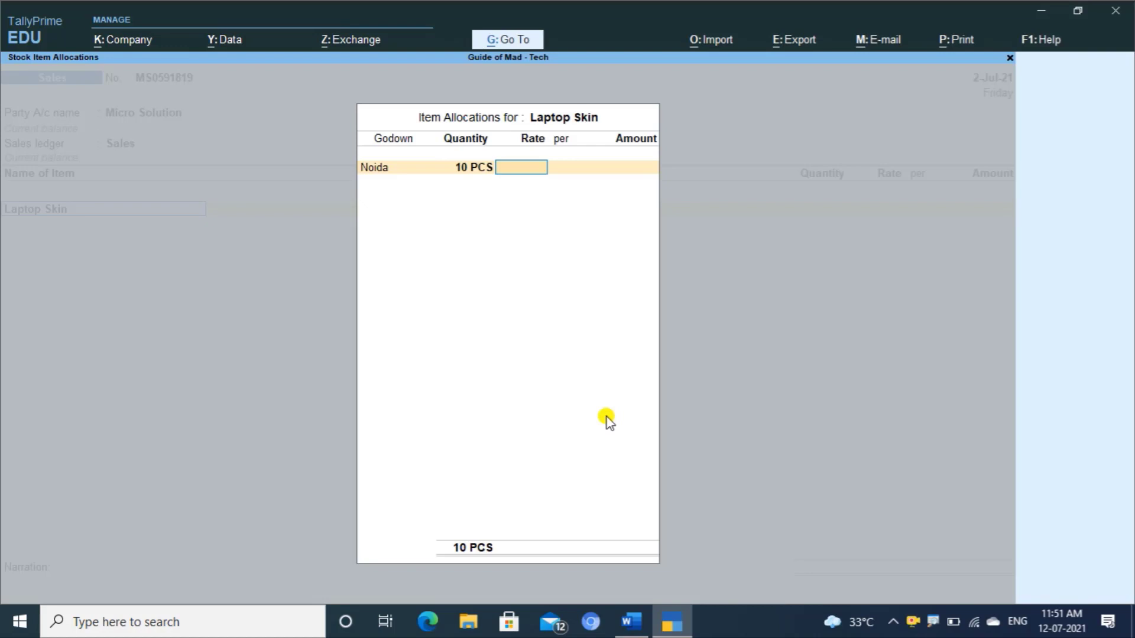
{"action": "key", "text": "alt+Tab"}
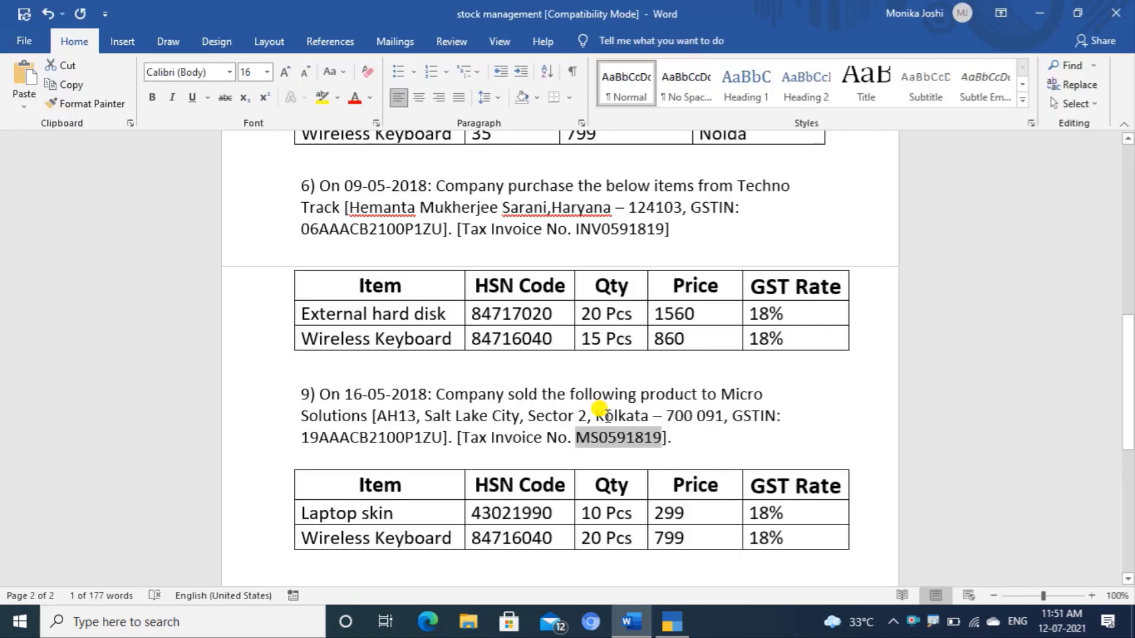
{"action": "key", "text": "alt+Tab"}
{"action": "type", "text": "299"}
{"action": "key", "text": "Return"}
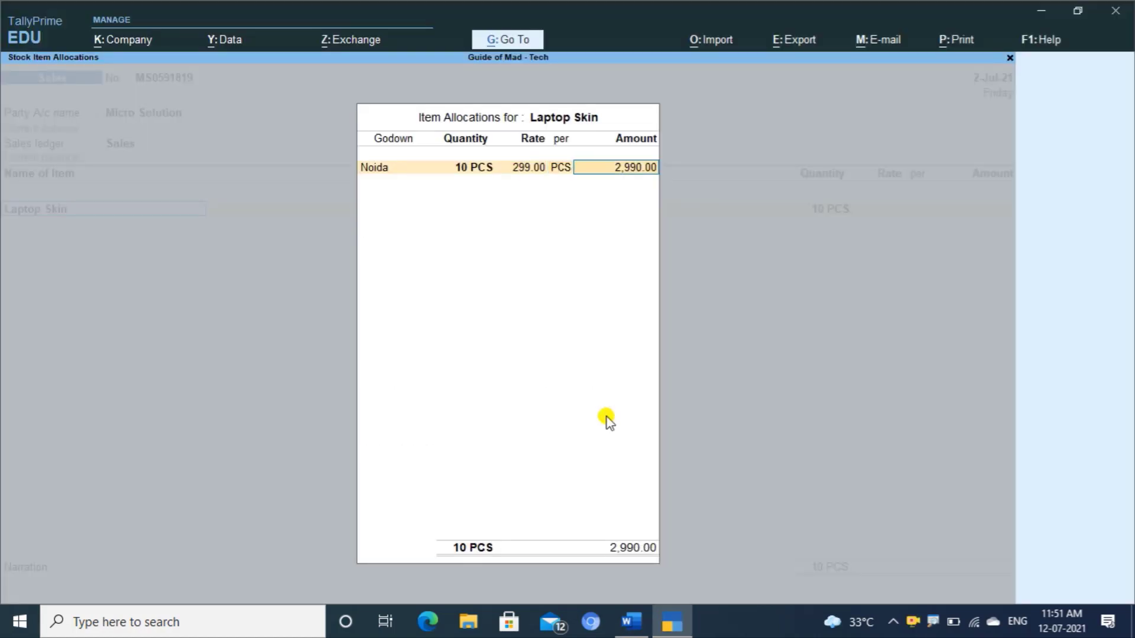
{"action": "key", "text": "Return"}
{"action": "key", "text": "Return"}
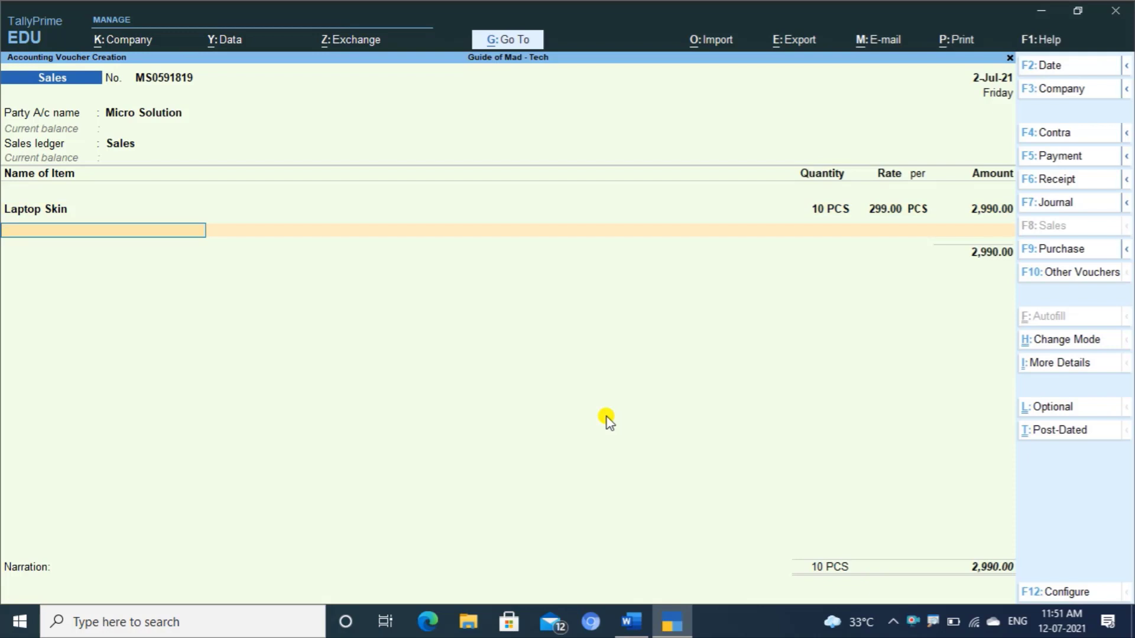
- Add Wireless Keyboard as the second item of the sales voucher and choose Noida as its godown
{"action": "type", "text": "Wi"}
{"action": "key", "text": "Down"}
{"action": "key", "text": "Down"}
{"action": "key", "text": "Down"}
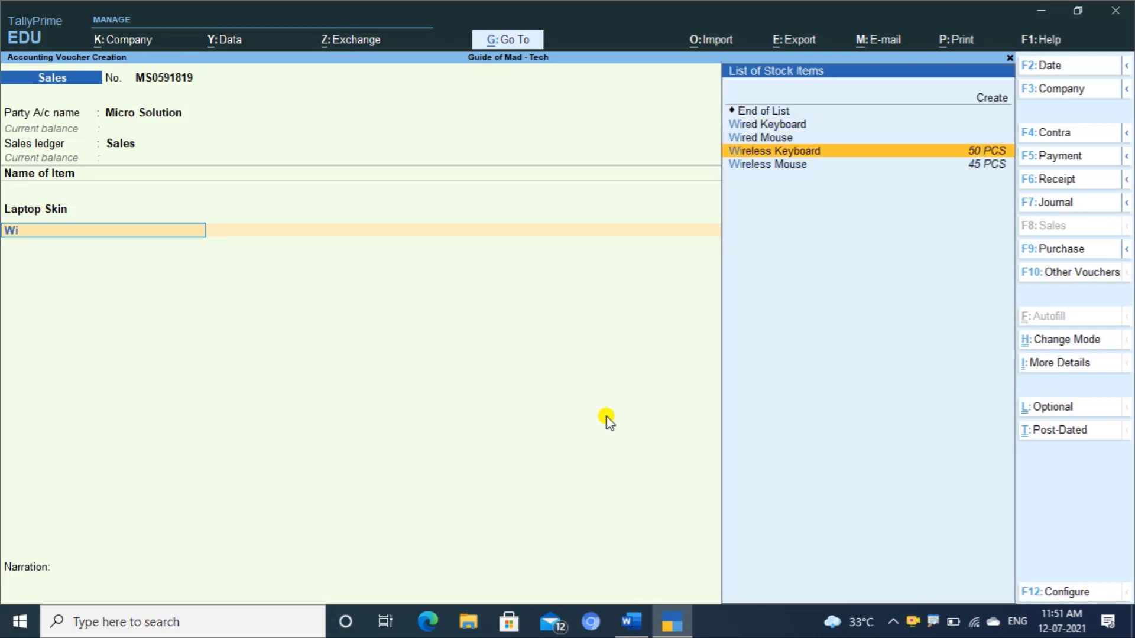
{"action": "key", "text": "Return"}
{"action": "key", "text": "Return"}
{"action": "key", "text": "BackSpace"}
{"action": "key", "text": "Down"}
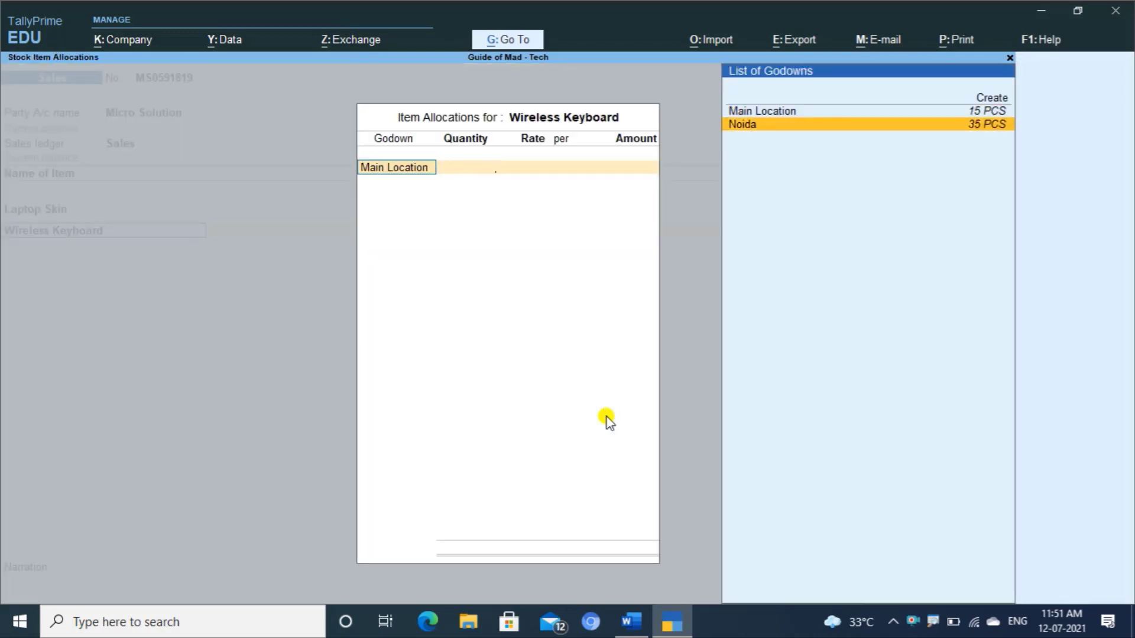
{"action": "key", "text": "Return"}
- Enter 20 PCS at a rate of 799 for Wireless Keyboard from the Word document and finish the item list
{"action": "key", "text": "alt+Tab"}
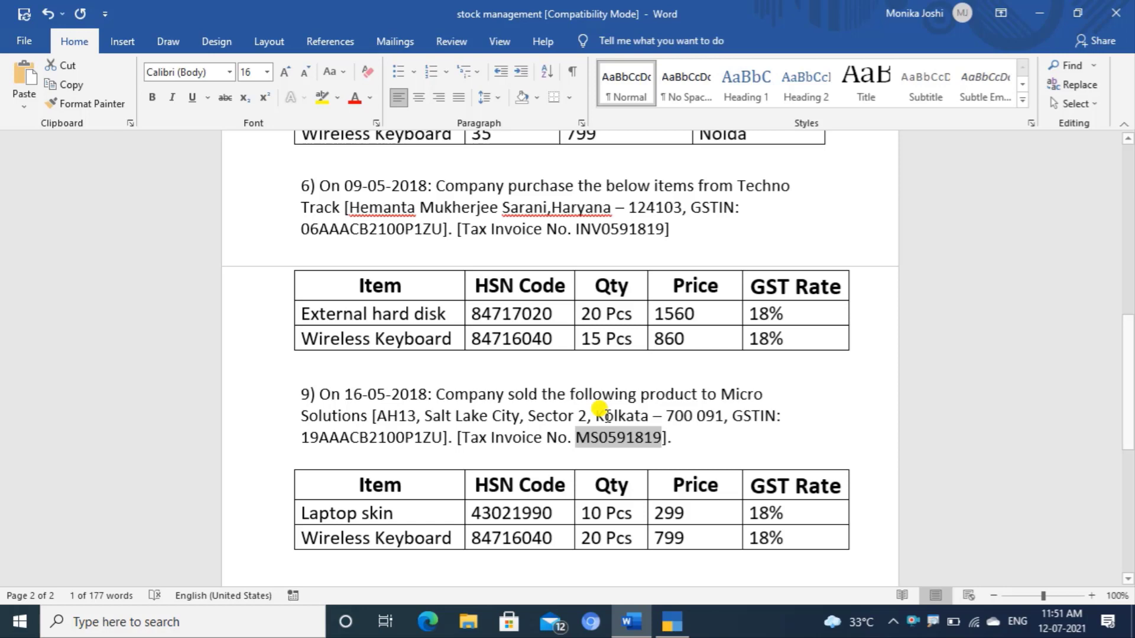
{"action": "key", "text": "alt+Tab"}
{"action": "type", "text": "20"}
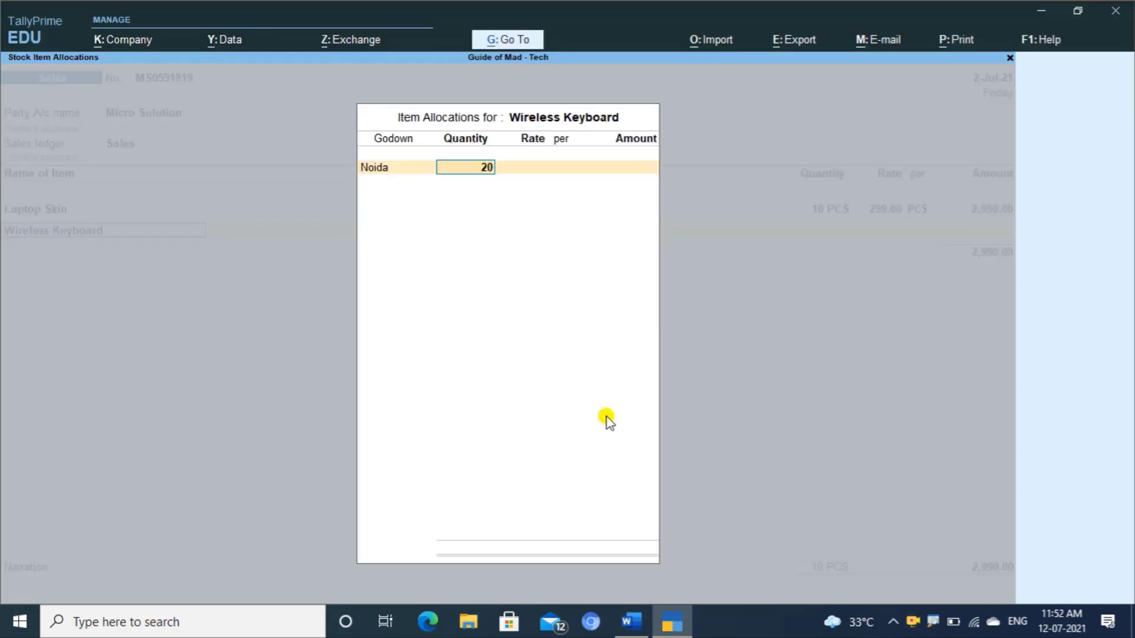
{"action": "key", "text": "Return"}
{"action": "key", "text": "alt+Tab"}
{"action": "key", "text": "alt+Tab"}
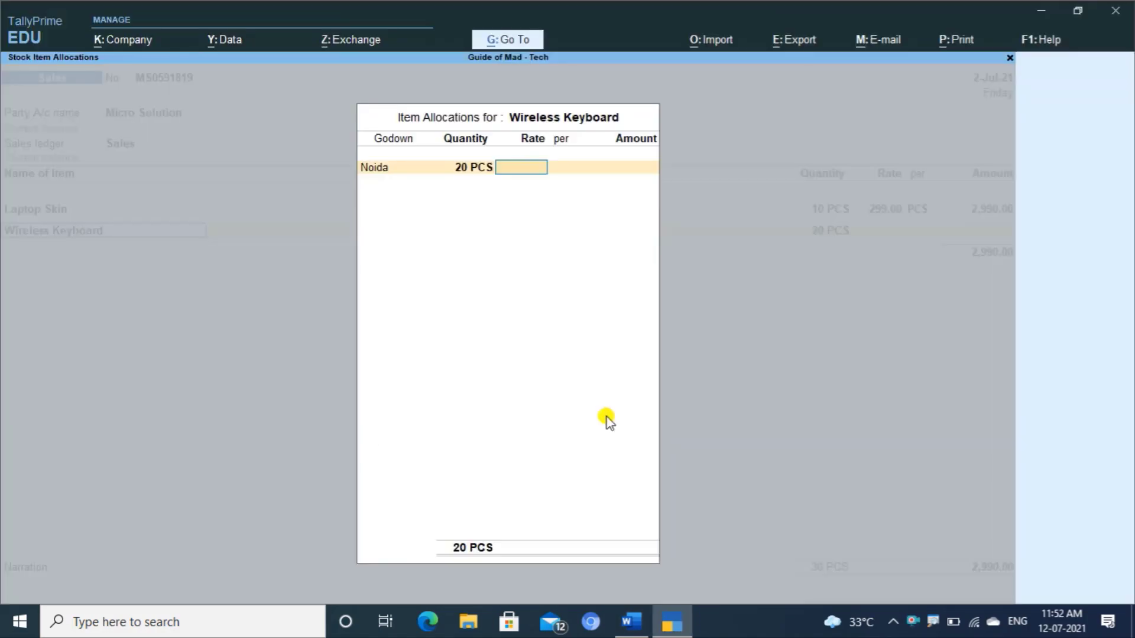
{"action": "type", "text": "799"}
{"action": "key", "text": "Return"}
{"action": "key", "text": "Return"}
{"action": "key", "text": "Return"}
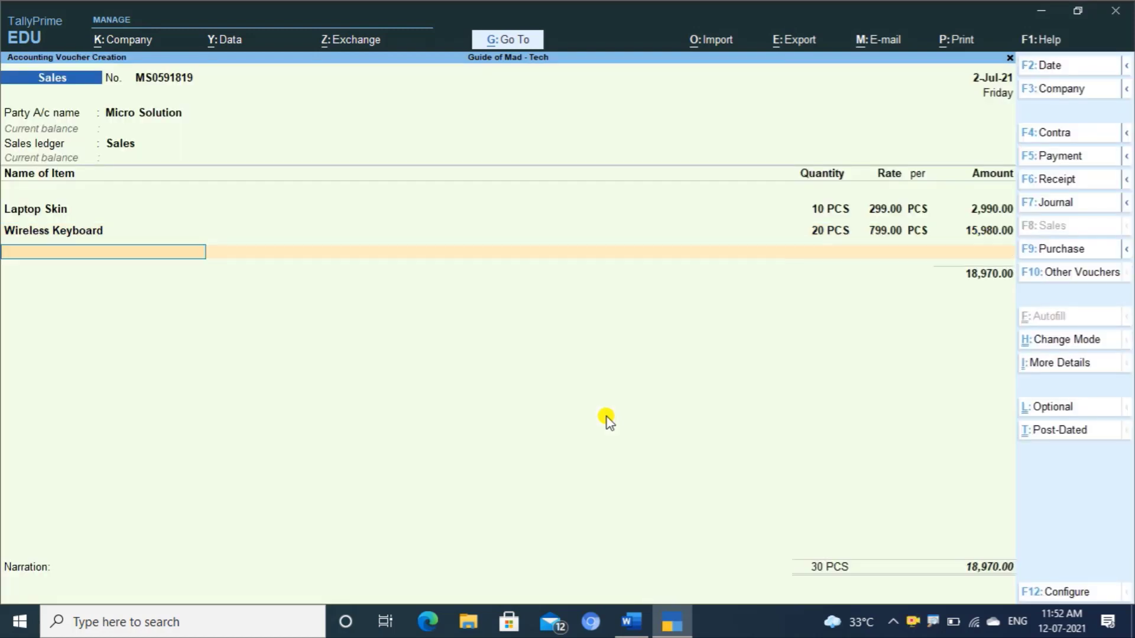
{"action": "key", "text": "Return"}
{"action": "type", "text": "Cg"}
{"action": "key", "text": "Return"}
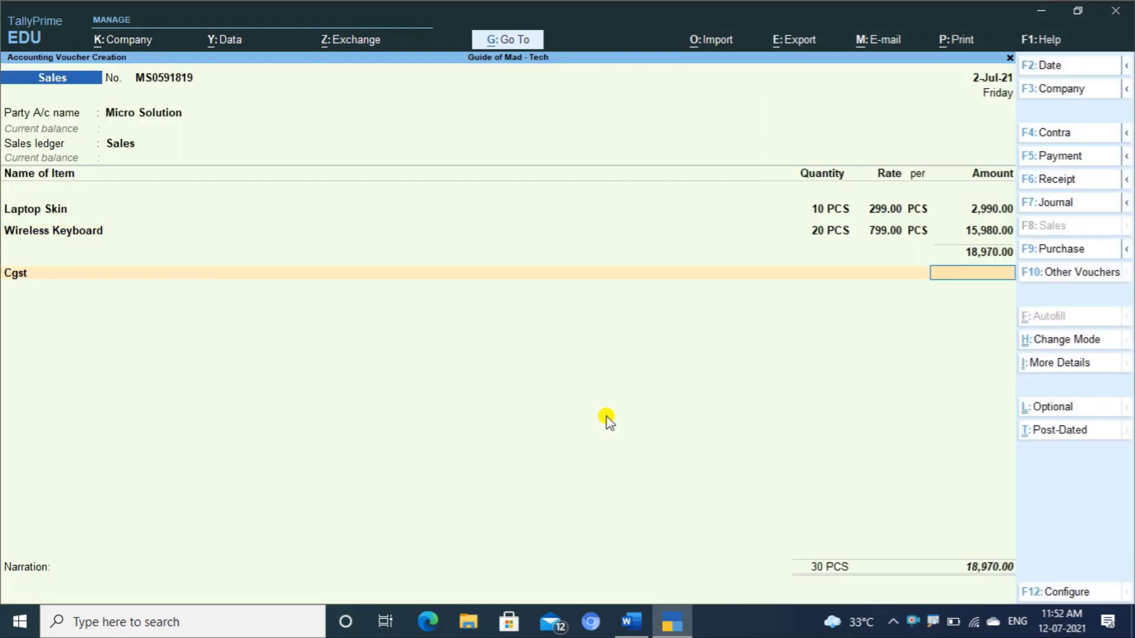
{"action": "key", "text": "BackSpace"}
- Add the Igst ledger with its calculated tax amount below the items of the sales voucher
{"action": "type", "text": "Igs"}
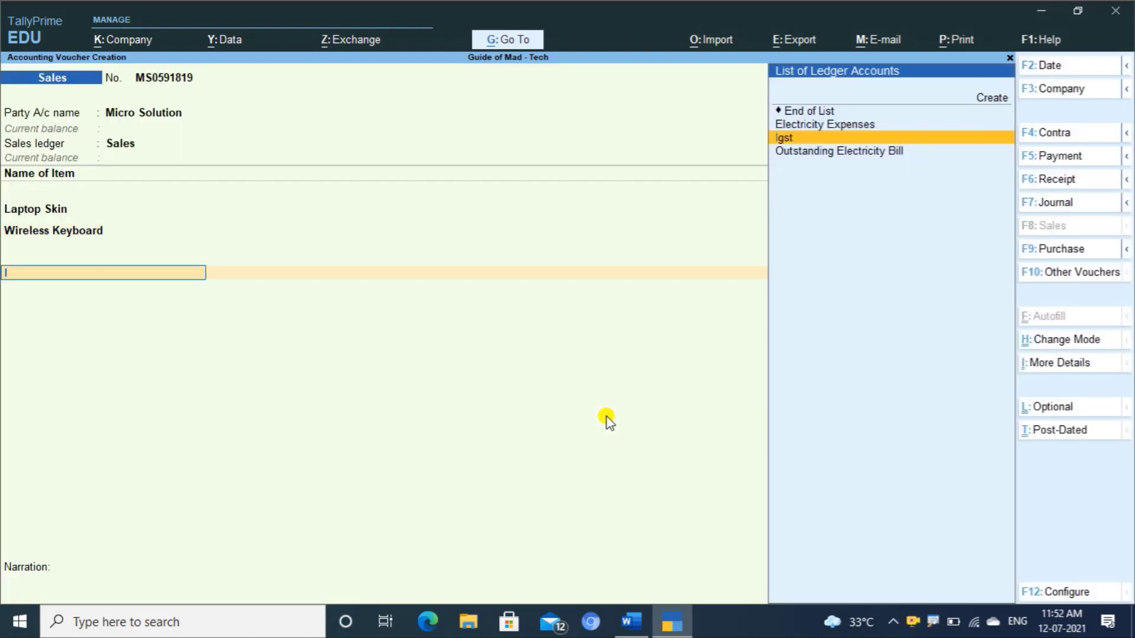
{"action": "key", "text": "Return"}
{"action": "key", "text": "Return"}
{"action": "key", "text": "Return"}
- Accept Micro Solution's bill-wise details as New Ref and save the sales voucher
{"action": "key", "text": "Return"}
{"action": "key", "text": "Return"}
{"action": "key", "text": "Return"}
{"action": "key", "text": "Return"}
{"action": "key", "text": "Return"}
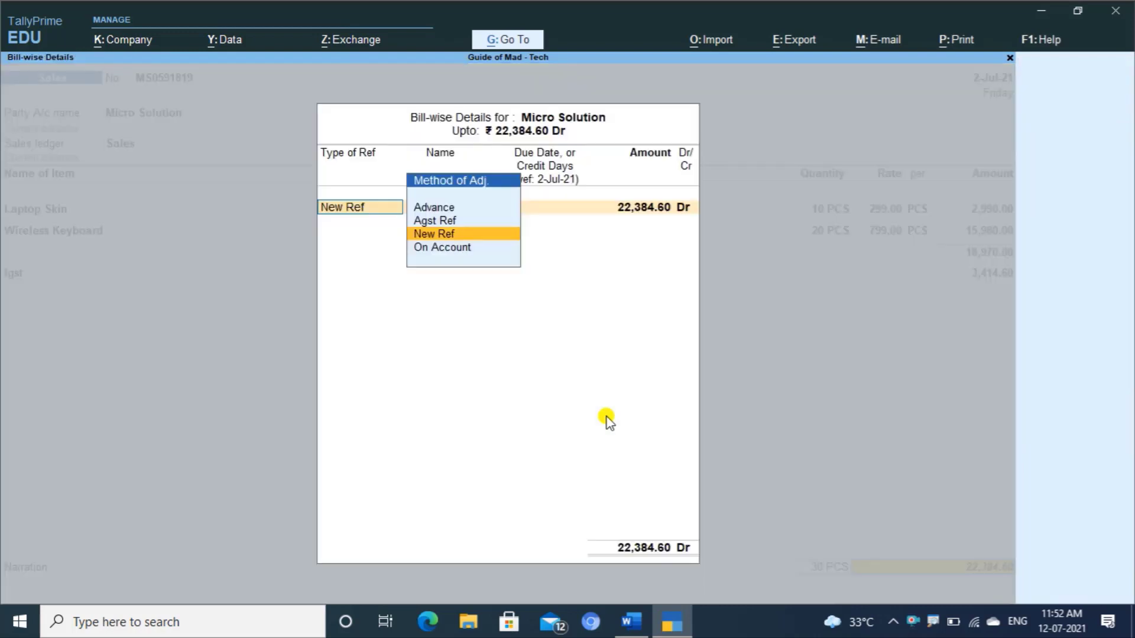
{"action": "key", "text": "Return"}
{"action": "key", "text": "Return"}
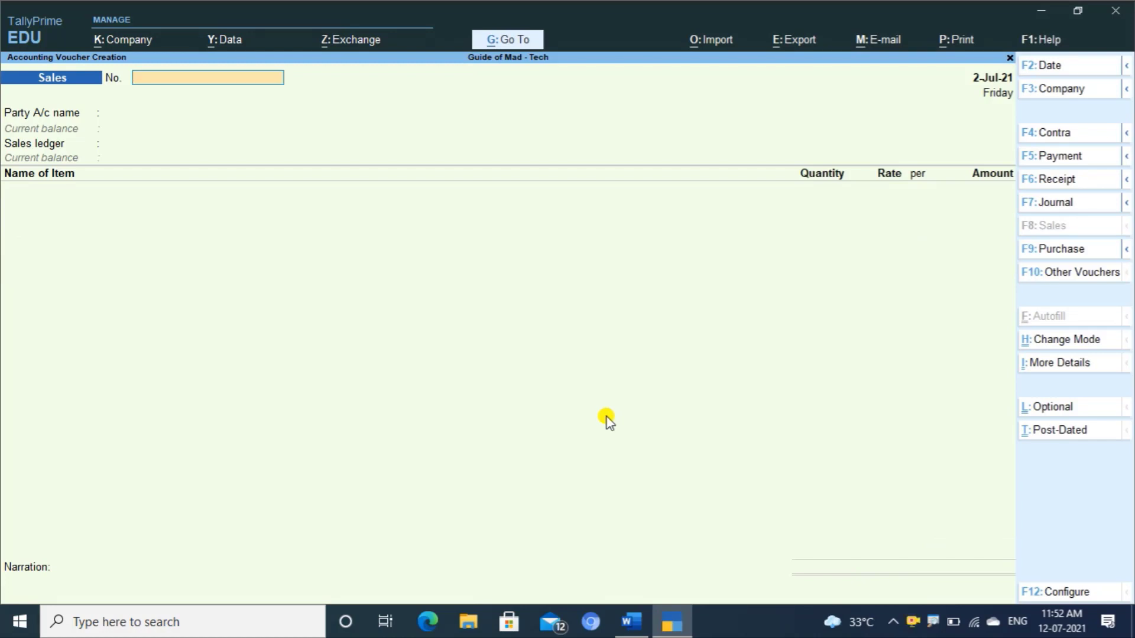
- Open the Stock Summary report and display it by stock item
{"action": "key", "text": "ctrl+h"}
{"action": "key", "text": "Escape"}
{"action": "key", "text": "alt+g"}
{"action": "type", "text": "St"}
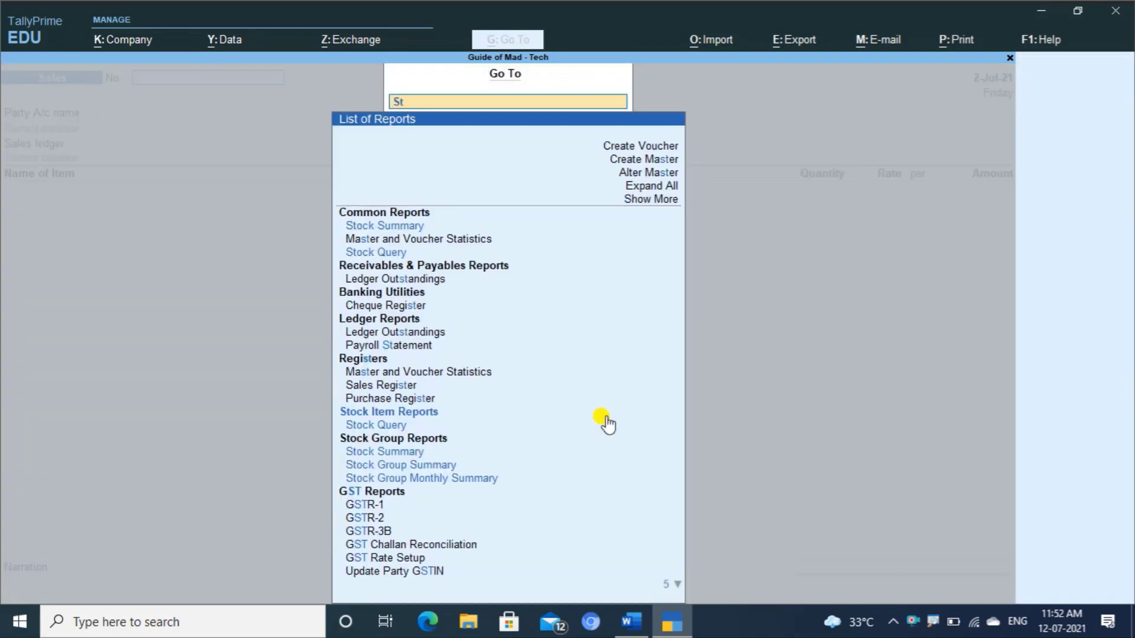
{"action": "type", "text": "oc"}
{"action": "key", "text": "Down"}
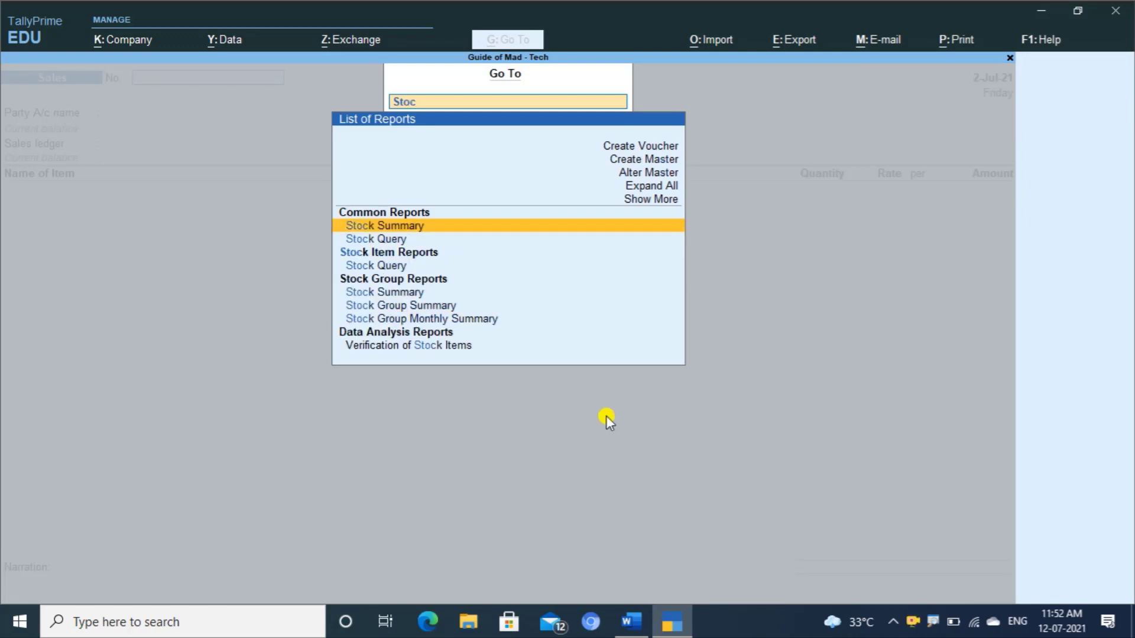
{"action": "key", "text": "Return"}
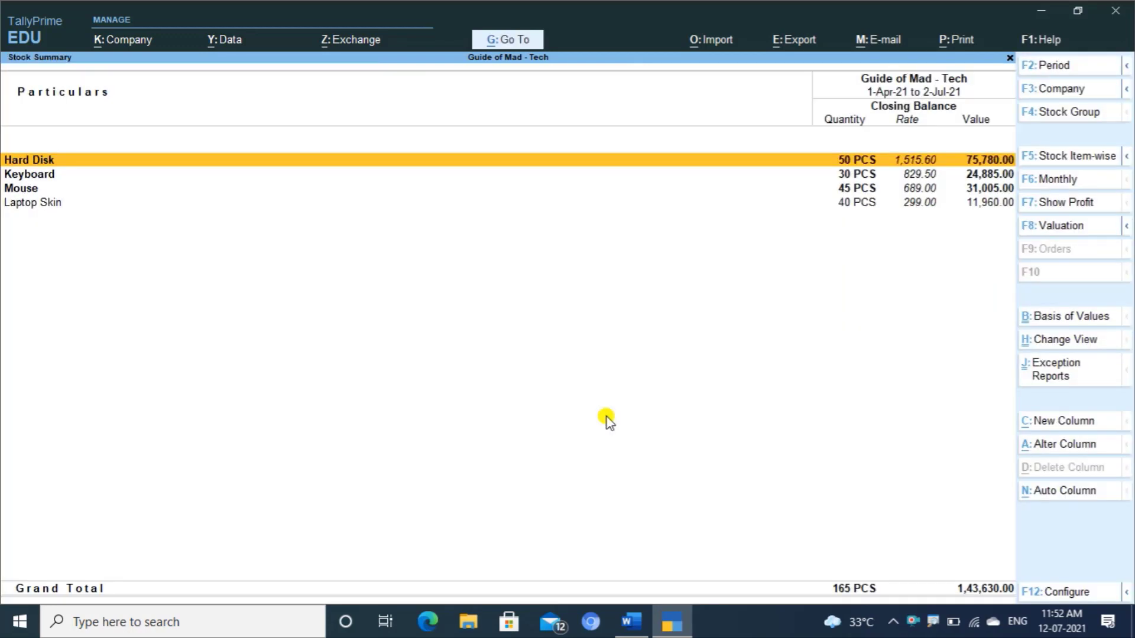
{"action": "key", "text": "F5"}
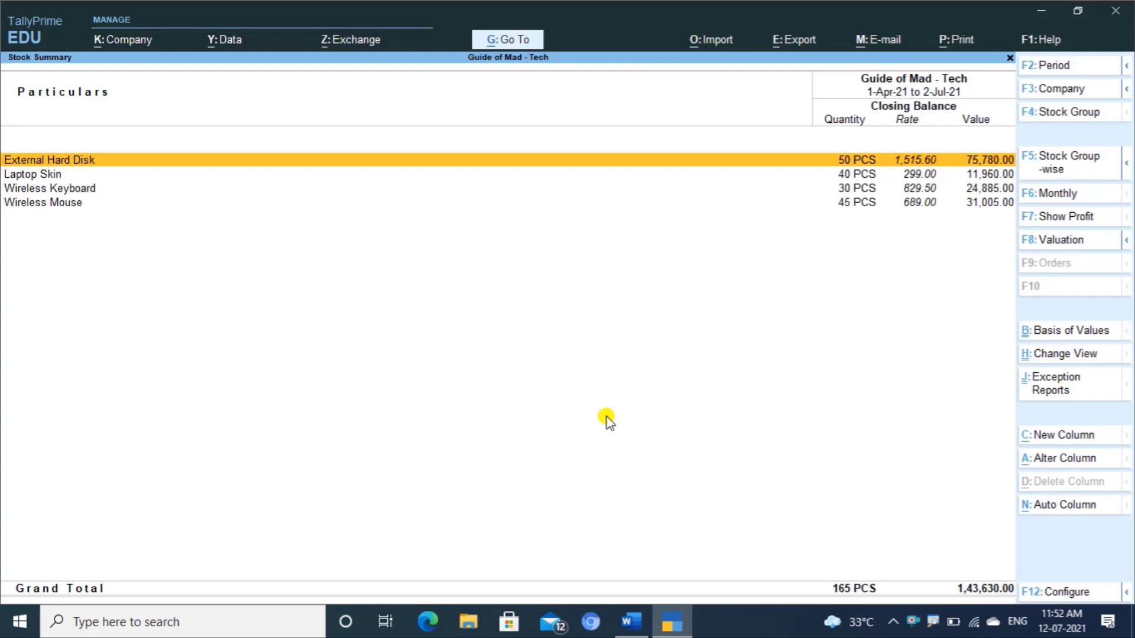
- Examine External Hard Disk's monthly inward, outward and closing stock, and return to the Stock Summary
{"action": "key", "text": "Return"}
{"action": "key", "text": "Down"}
{"action": "key", "text": "Down"}
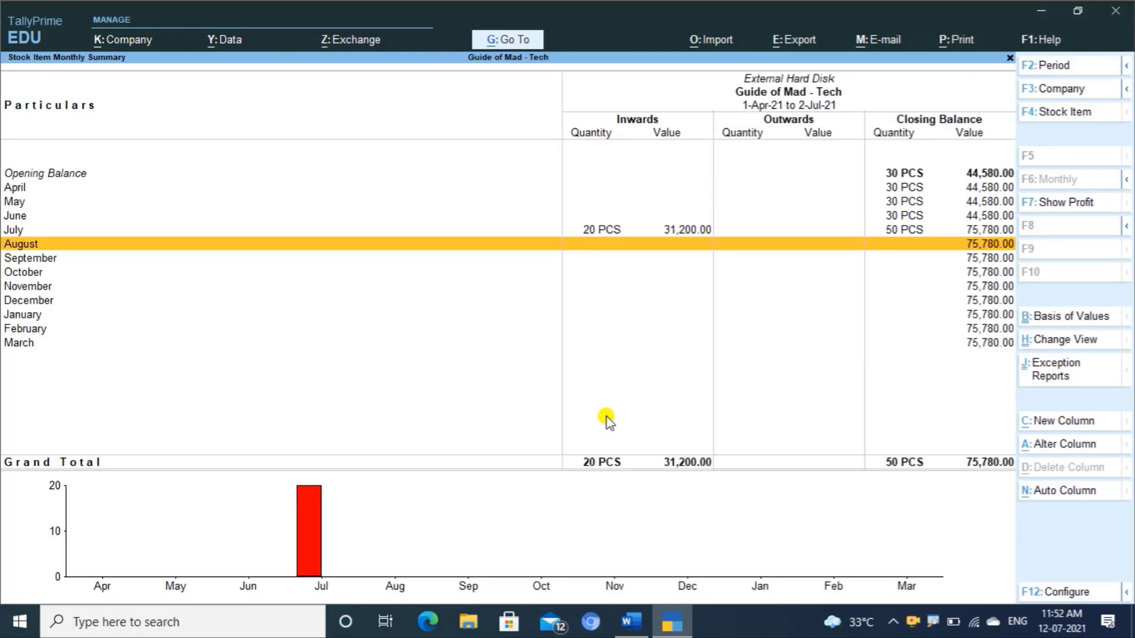
{"action": "key", "text": "Up"}
{"action": "key", "text": "Up"}
{"action": "key", "text": "Up"}
{"action": "key", "text": "Up"}
{"action": "key", "text": "Up"}
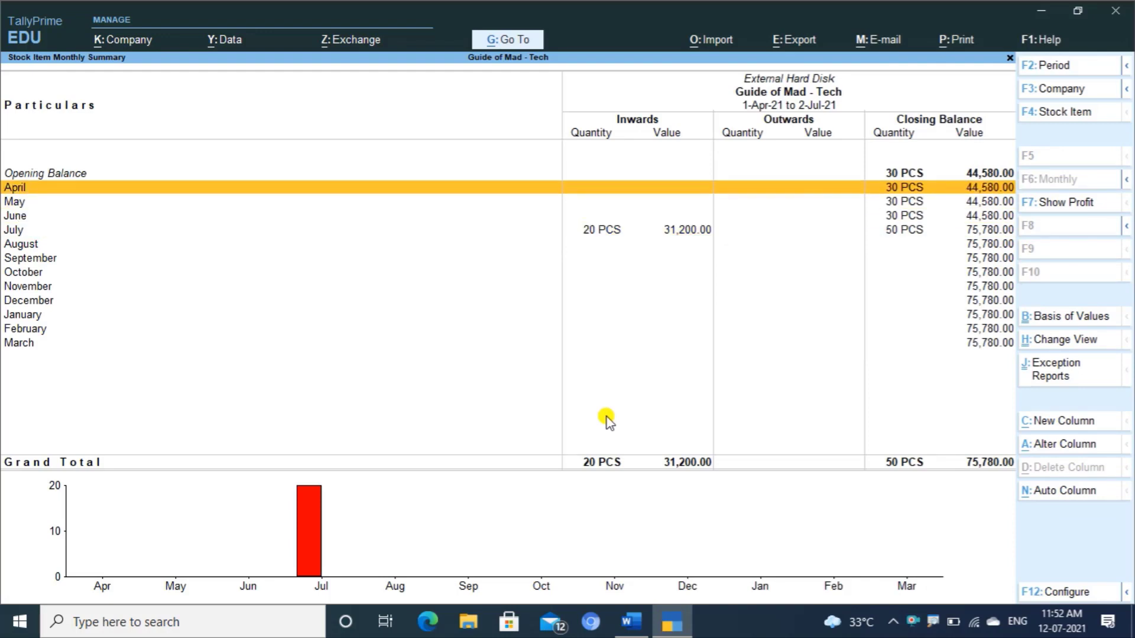
{"action": "key", "text": "Down"}
{"action": "key", "text": "Down"}
{"action": "key", "text": "Down"}
{"action": "key", "text": "Escape"}
- Examine Laptop Skin's monthly inward, outward and closing stock, and return to the Stock Summary
{"action": "key", "text": "Down"}
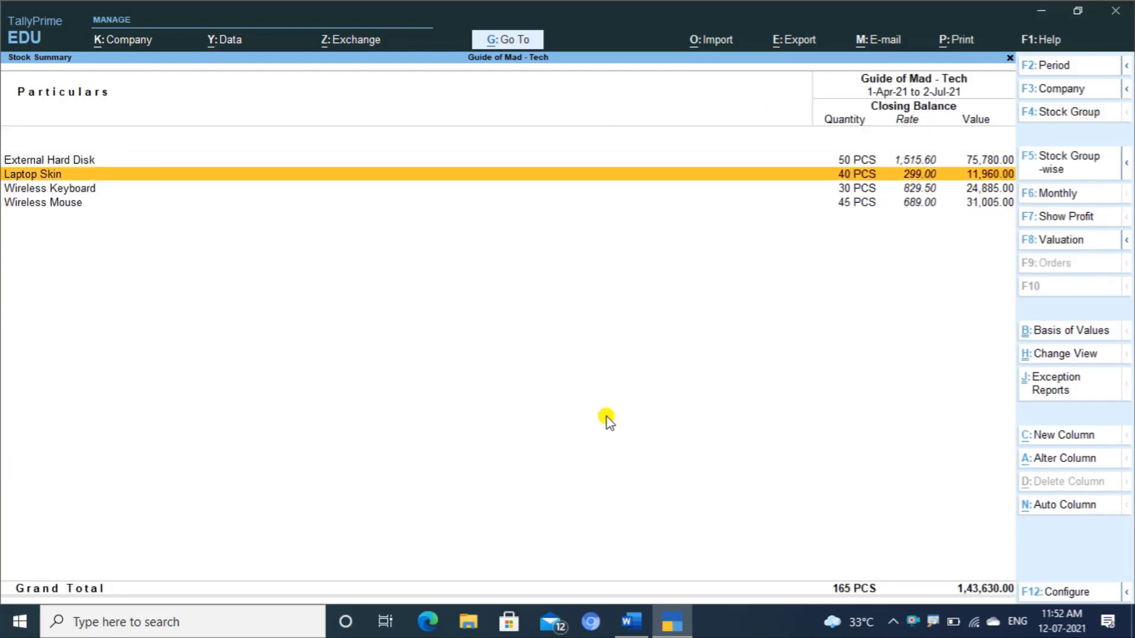
{"action": "key", "text": "Return"}
{"action": "key", "text": "Up"}
{"action": "key", "text": "Up"}
{"action": "key", "text": "Up"}
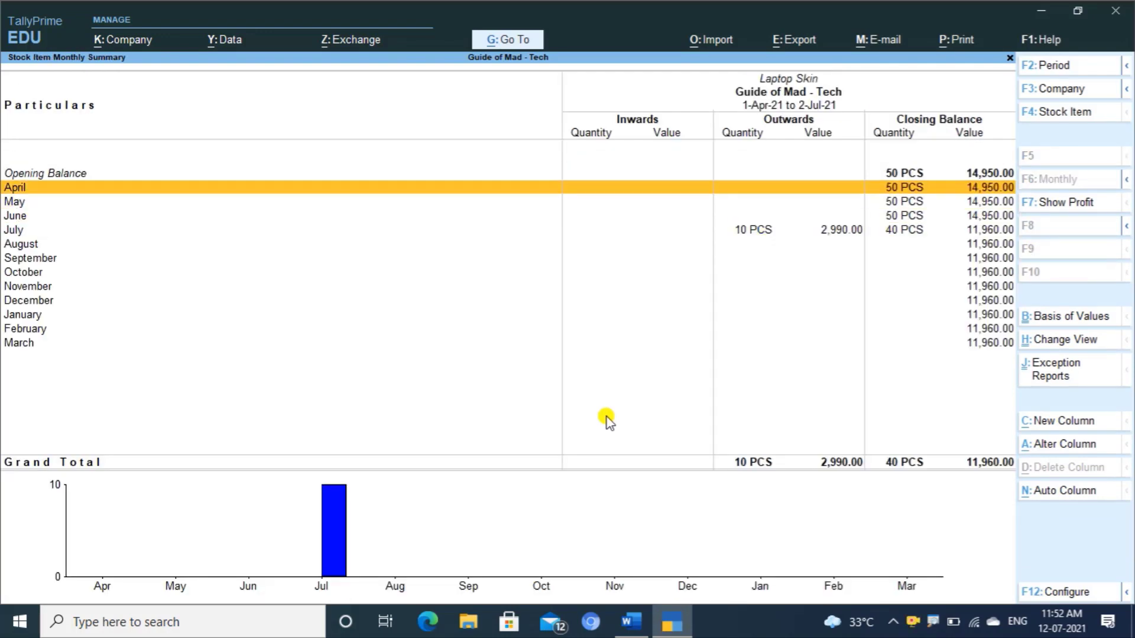
{"action": "key", "text": "Down"}
{"action": "key", "text": "Down"}
{"action": "key", "text": "Down"}
{"action": "key", "text": "Escape"}
- Examine Wireless Keyboard's monthly inward, outward and closing stock, and close the Stock Summary report
{"action": "key", "text": "Down"}
{"action": "key", "text": "Return"}
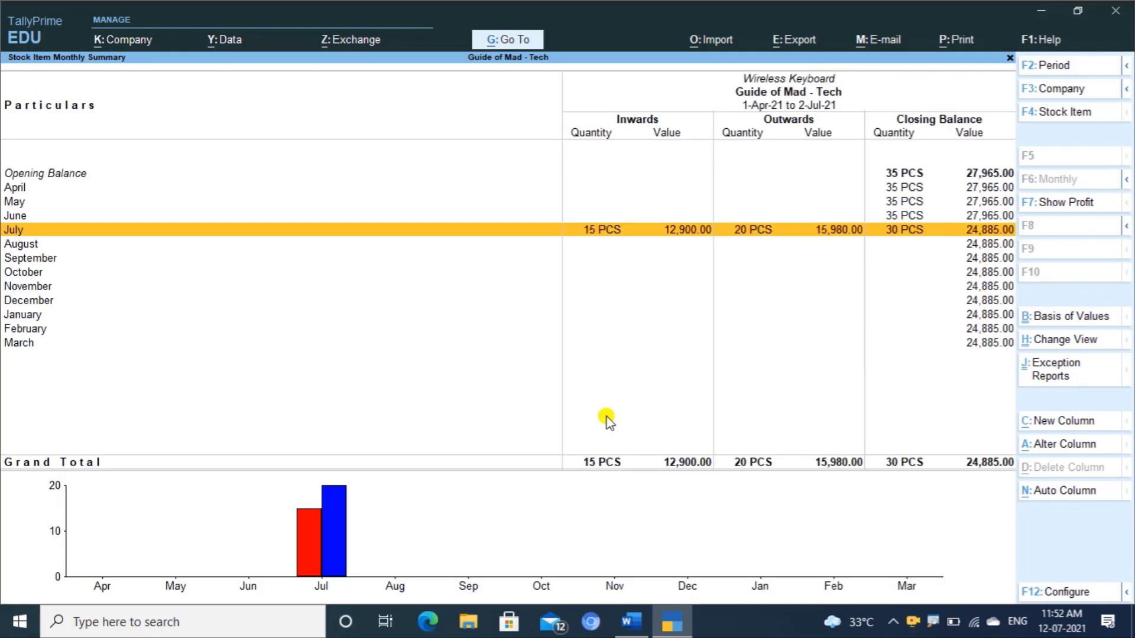
{"action": "key", "text": "Escape"}
{"action": "key", "text": "Escape"}
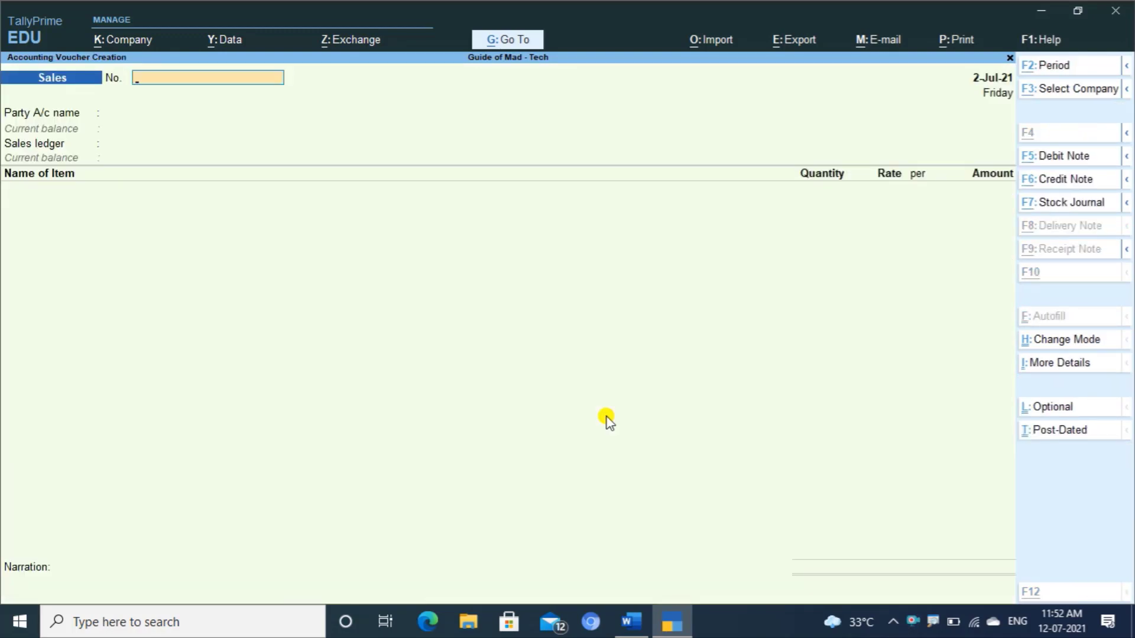
- Check the rest of the Word document for transactions, leave the blank sales voucher and return to the Gateway of Tally
{"action": "key", "text": "alt+Tab"}
{"action": "scroll", "coordinate": [607, 416], "scroll_direction": "down", "scroll_amount": 1}
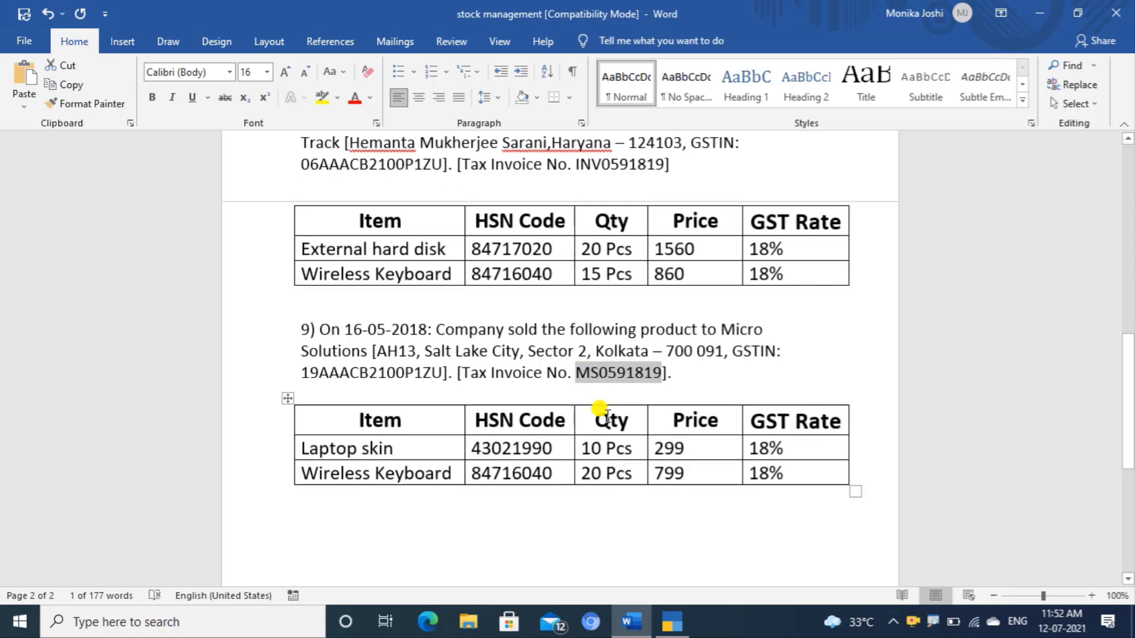
{"action": "key", "text": "alt+Tab"}
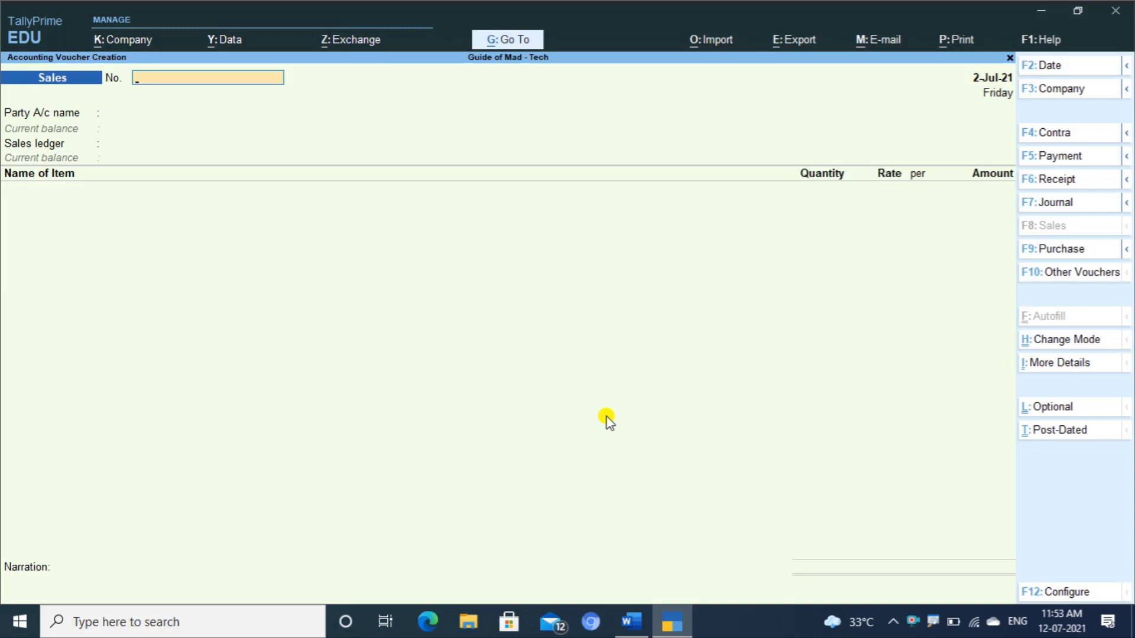
{"action": "key", "text": "Escape"}
{"action": "key", "text": "y"}
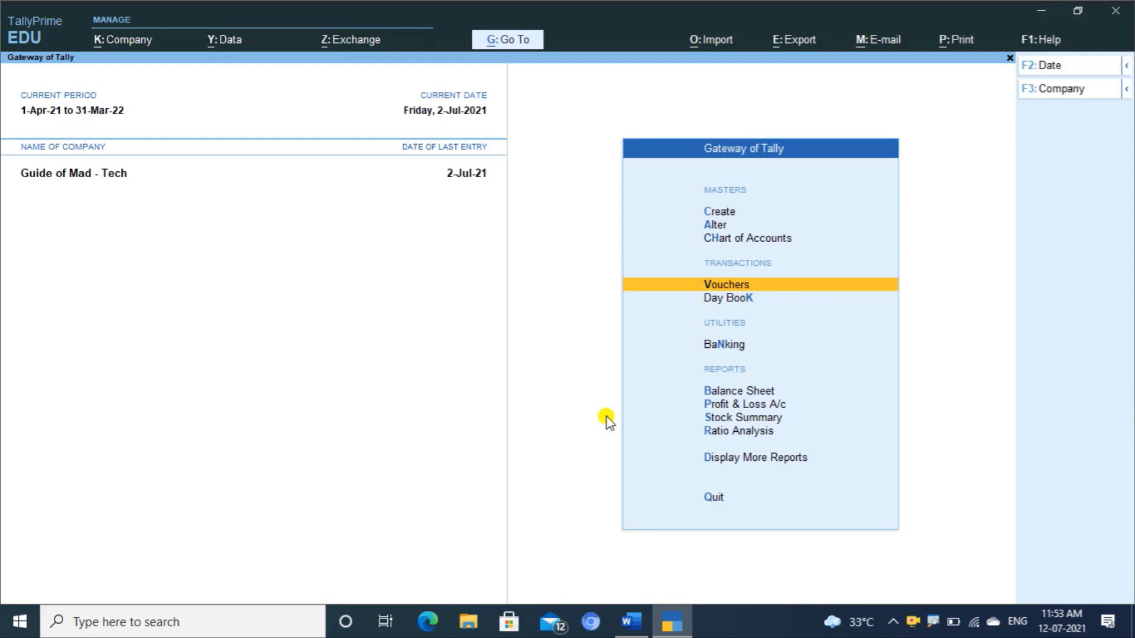
- Start altering a master and expand the list of masters to show more entries
{"action": "key", "text": "Up"}
{"action": "key", "text": "Up"}
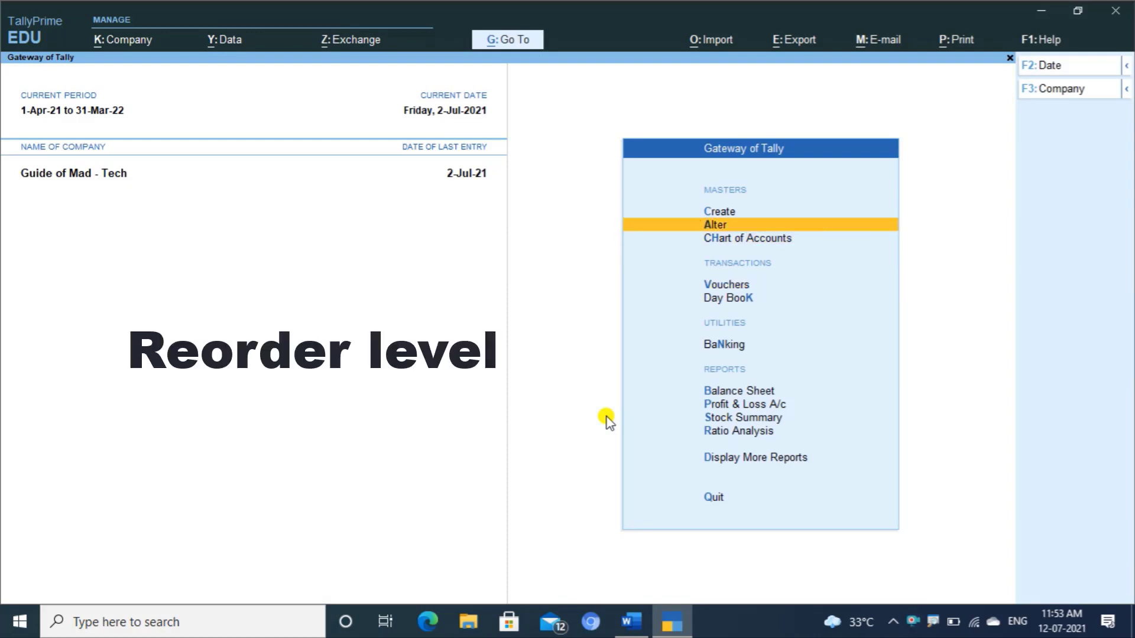
{"action": "key", "text": "Return"}
{"action": "key", "text": "Down"}
{"action": "key", "text": "Up"}
{"action": "key", "text": "Up"}
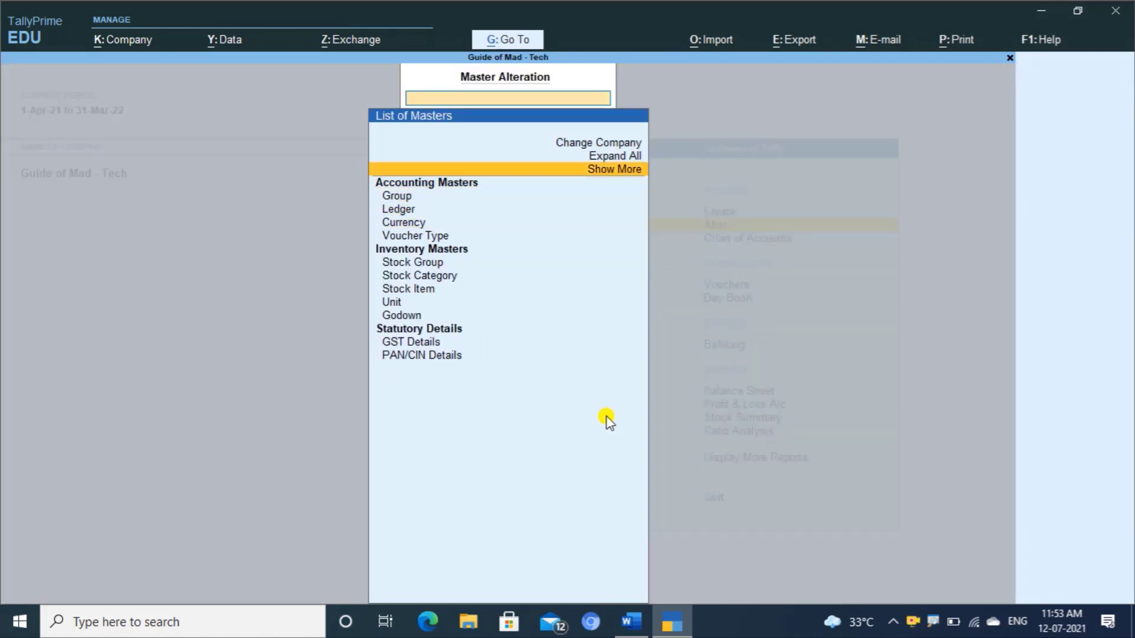
{"action": "key", "text": "Return"}
- Choose Reorder Level (Stock Item) from the inventory masters to bring up its list of stock items
{"action": "key", "text": "Down"}
{"action": "key", "text": "Down"}
{"action": "key", "text": "Down"}
{"action": "key", "text": "Down"}
{"action": "key", "text": "Down"}
{"action": "key", "text": "Down"}
{"action": "key", "text": "Down"}
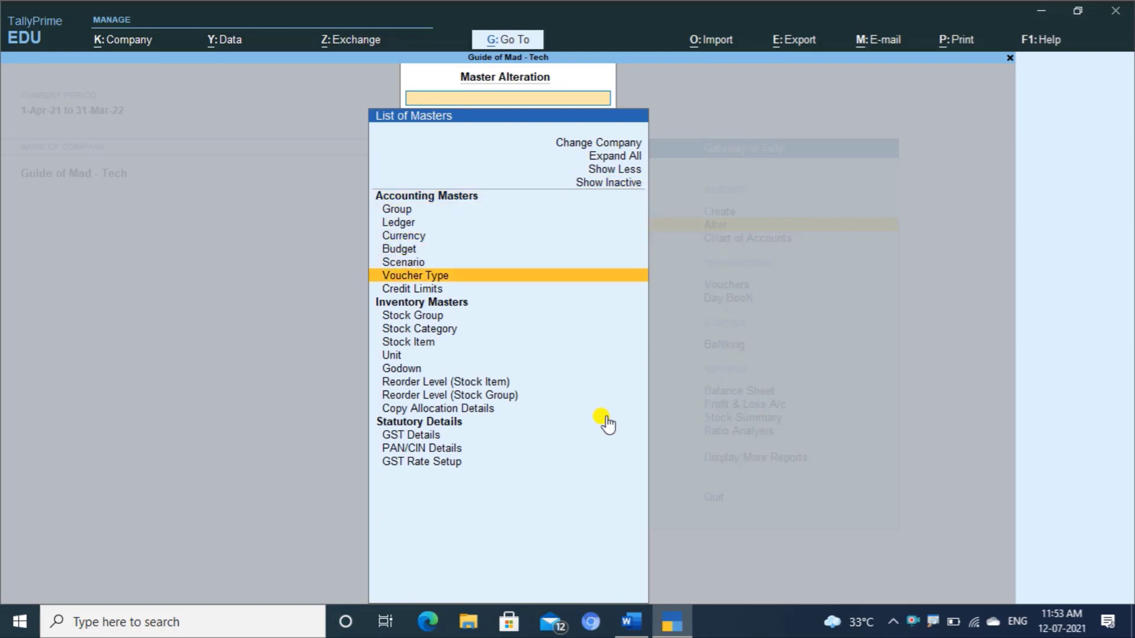
{"action": "key", "text": "Down"}
{"action": "key", "text": "Down"}
{"action": "key", "text": "Down"}
{"action": "key", "text": "Down"}
{"action": "key", "text": "Down"}
{"action": "key", "text": "Down"}
{"action": "key", "text": "Down"}
{"action": "key", "text": "Return"}
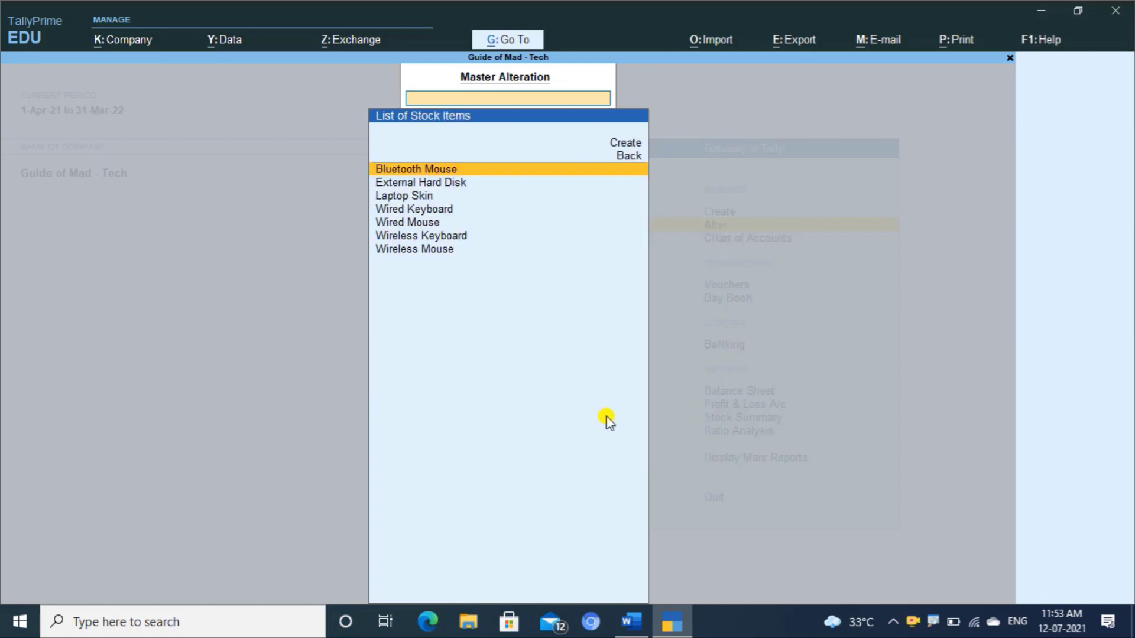
- Open the reorder level settings for Wireless Keyboard and set the reorder quantity to 10 PCS
{"action": "key", "text": "Down"}
{"action": "key", "text": "Down"}
{"action": "key", "text": "Down"}
{"action": "key", "text": "Down"}
{"action": "key", "text": "Down"}
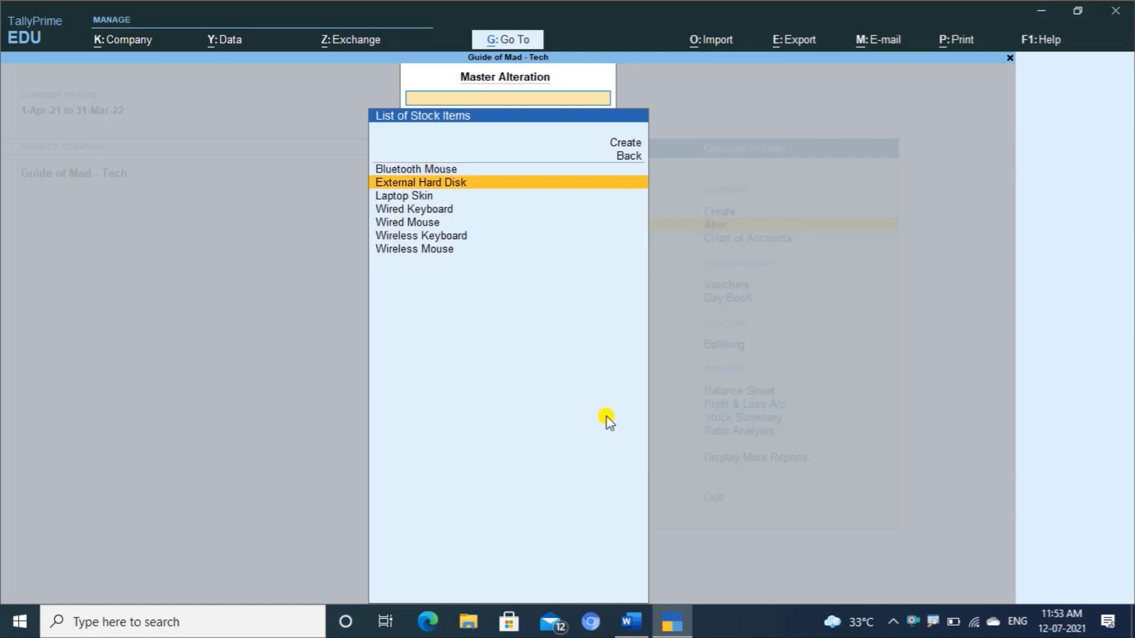
{"action": "key", "text": "Return"}
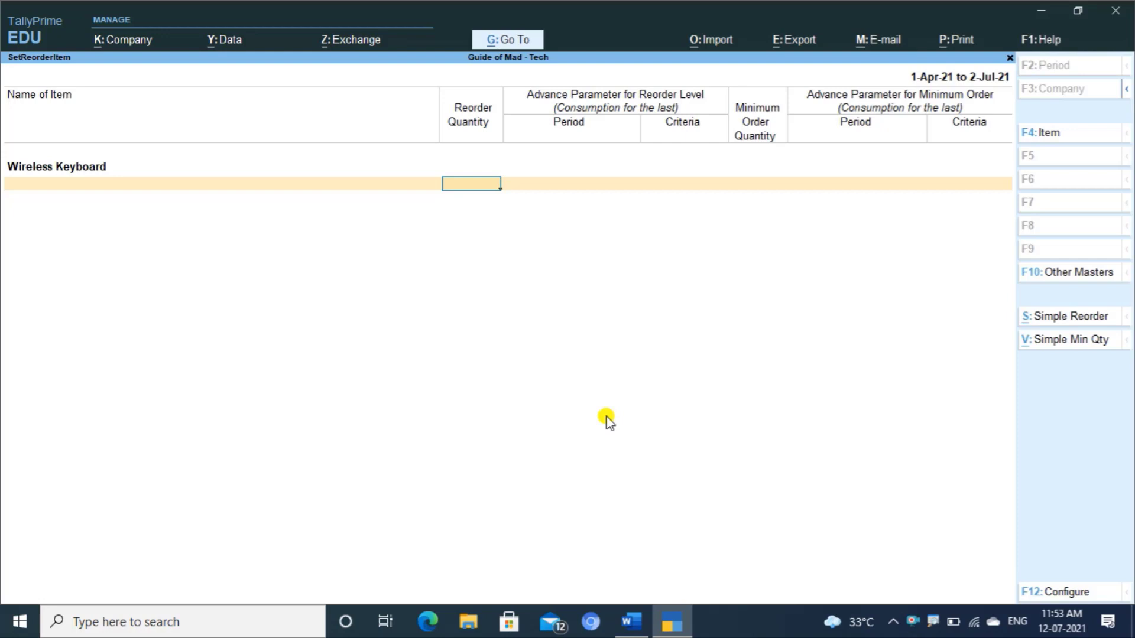
{"action": "type", "text": "10"}
{"action": "key", "text": "Return"}
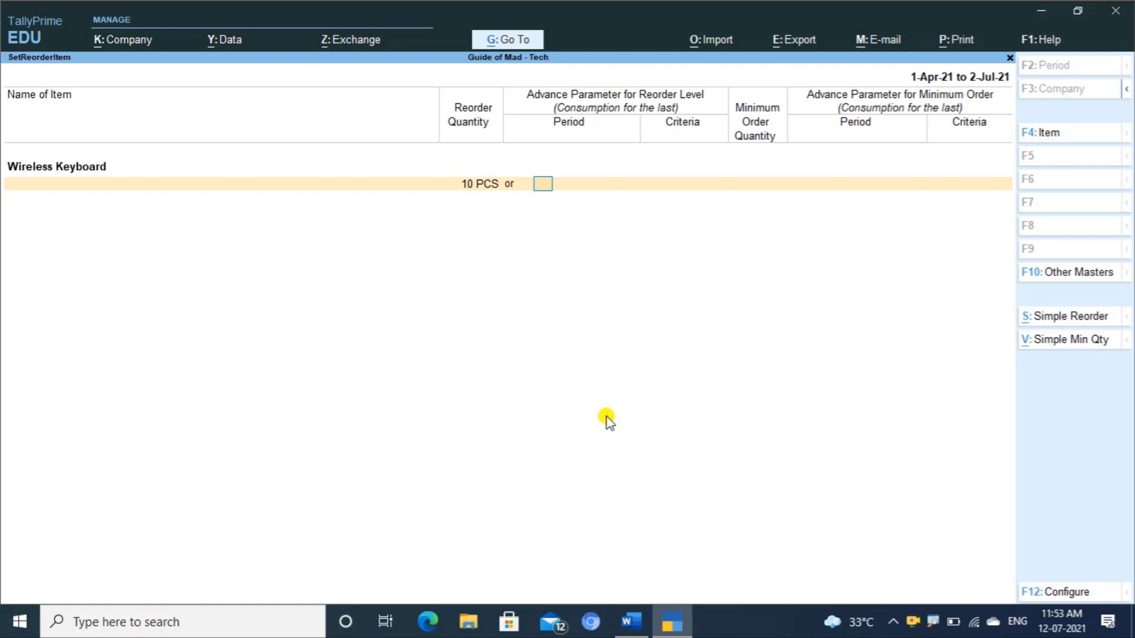
- Set the advance parameter for the reorder level to 2 Days of consumption with the Higher criteria
{"action": "type", "text": "2"}
{"action": "key", "text": "Return"}
{"action": "key", "text": "Up"}
{"action": "key", "text": "Return"}
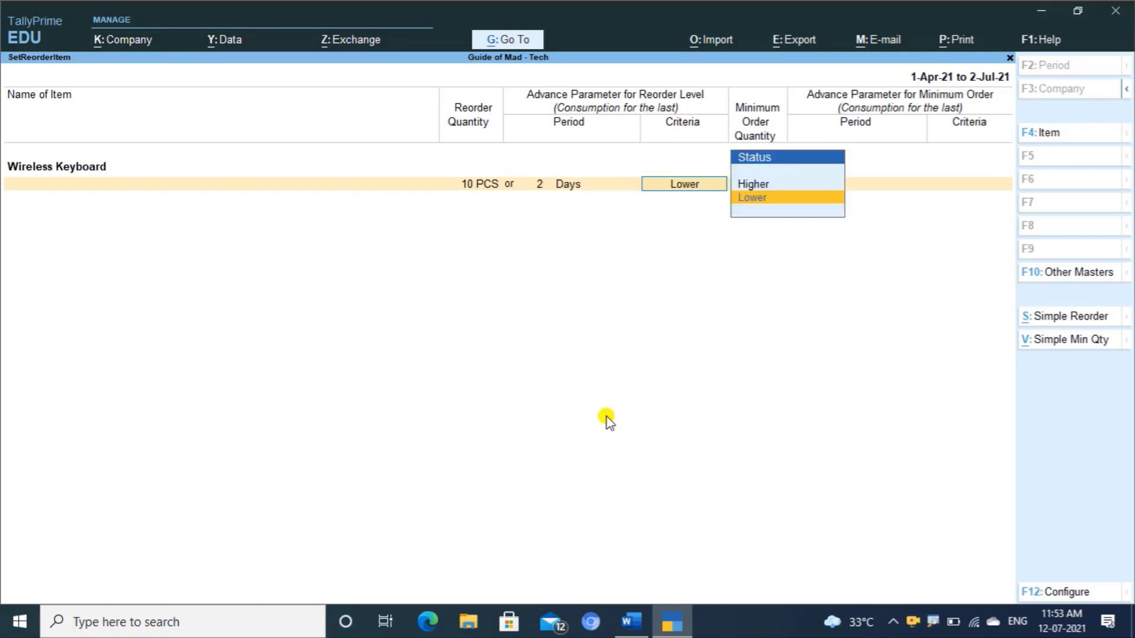
{"action": "key", "text": "Up"}
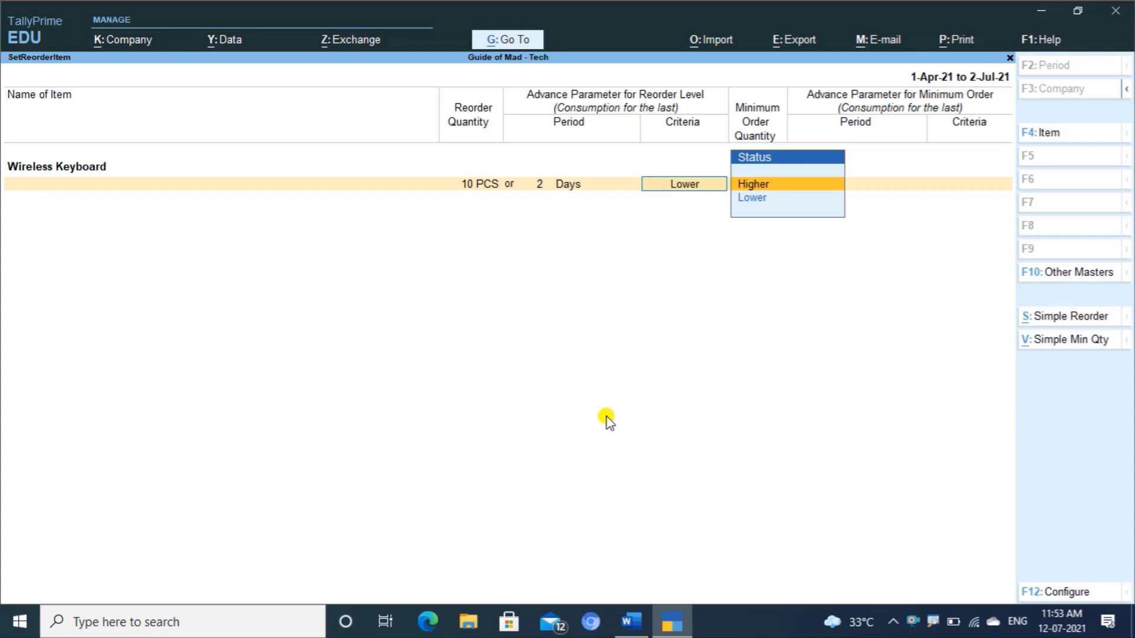
{"action": "key", "text": "Return"}
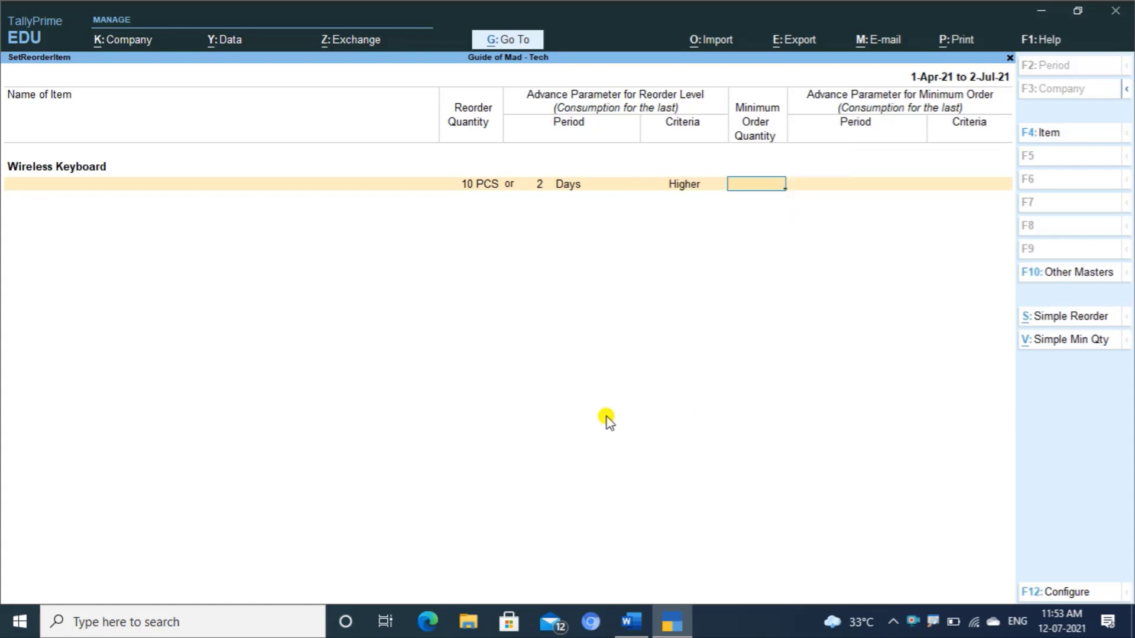
- Set the minimum order quantity to 20 PCS or 2 Days with the Higher criteria, and accept the reorder settings
{"action": "type", "text": "20"}
{"action": "key", "text": "Return"}
{"action": "type", "text": "2"}
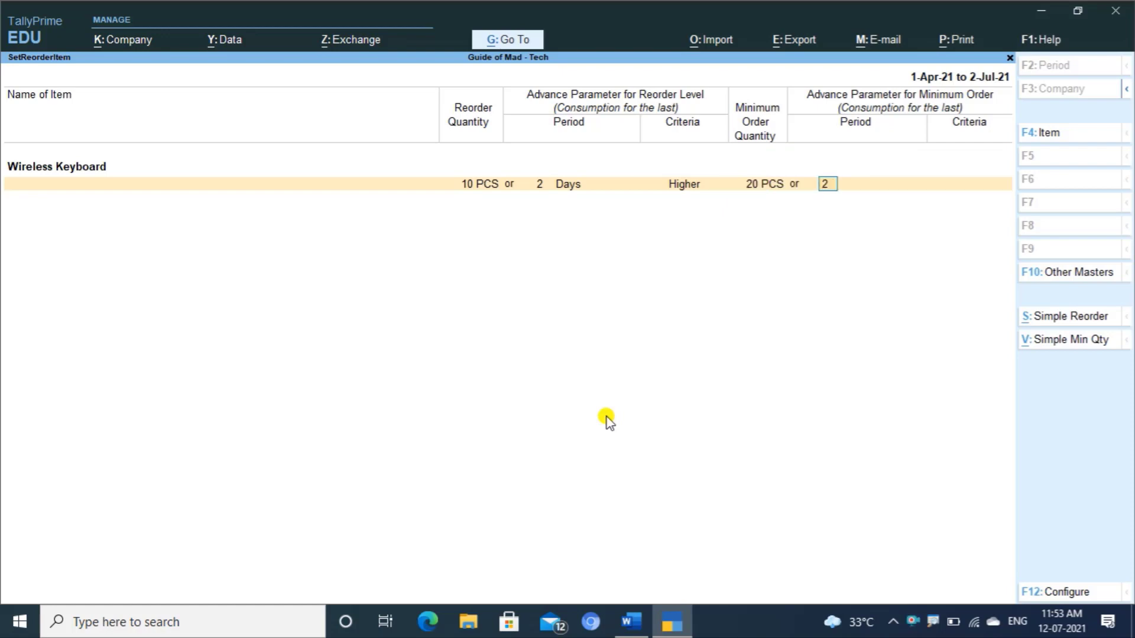
{"action": "key", "text": "Return"}
{"action": "key", "text": "Up"}
{"action": "key", "text": "Return"}
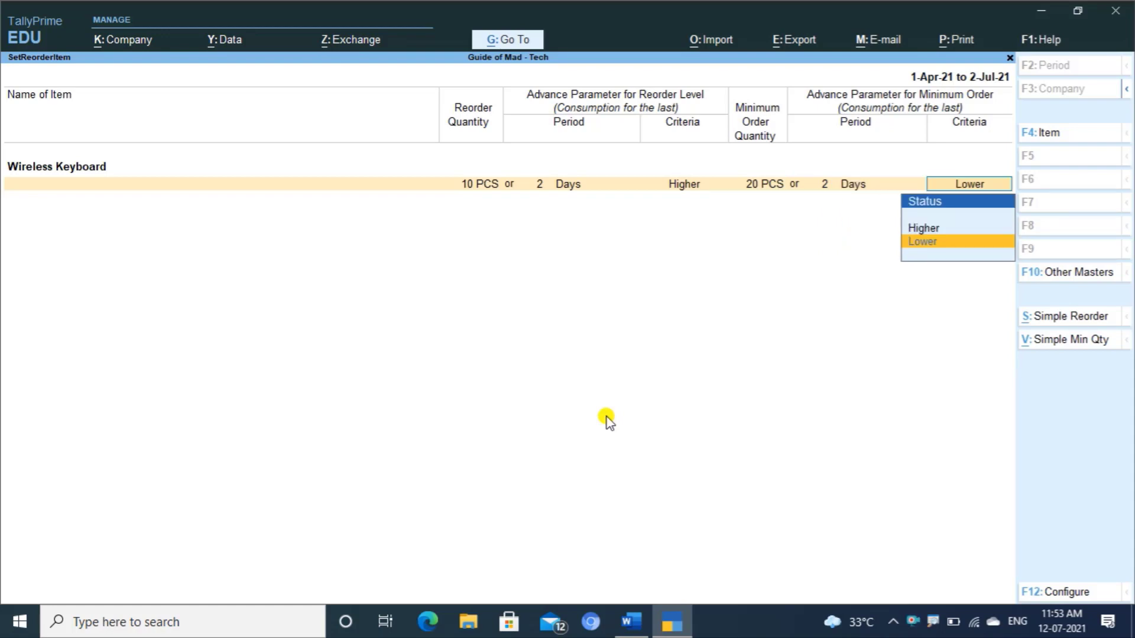
{"action": "key", "text": "Up"}
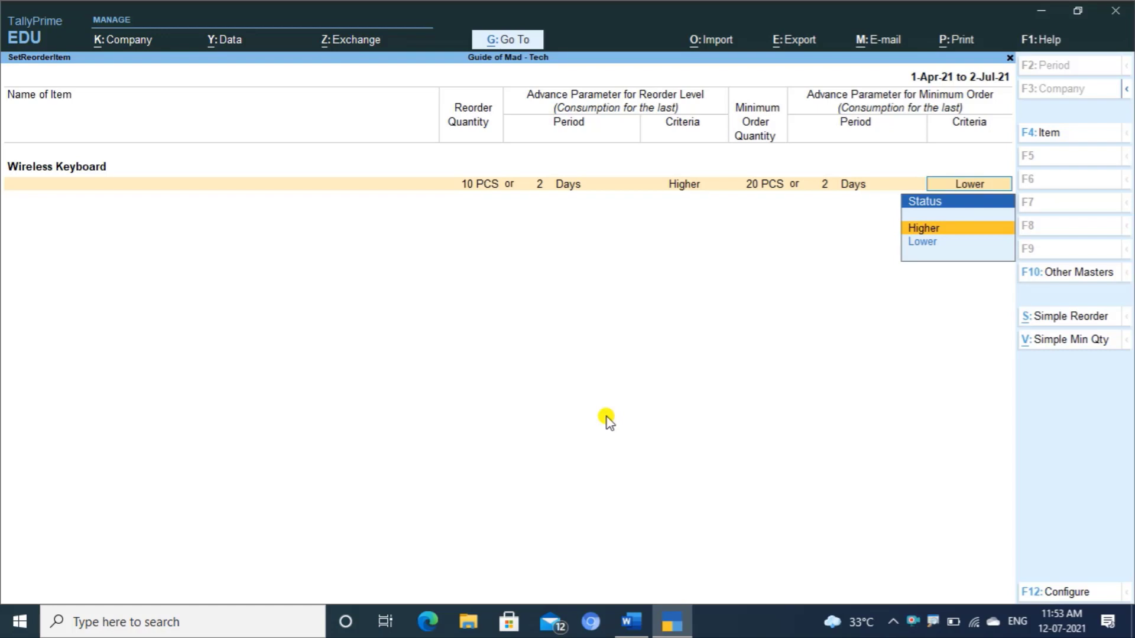
{"action": "key", "text": "Return"}
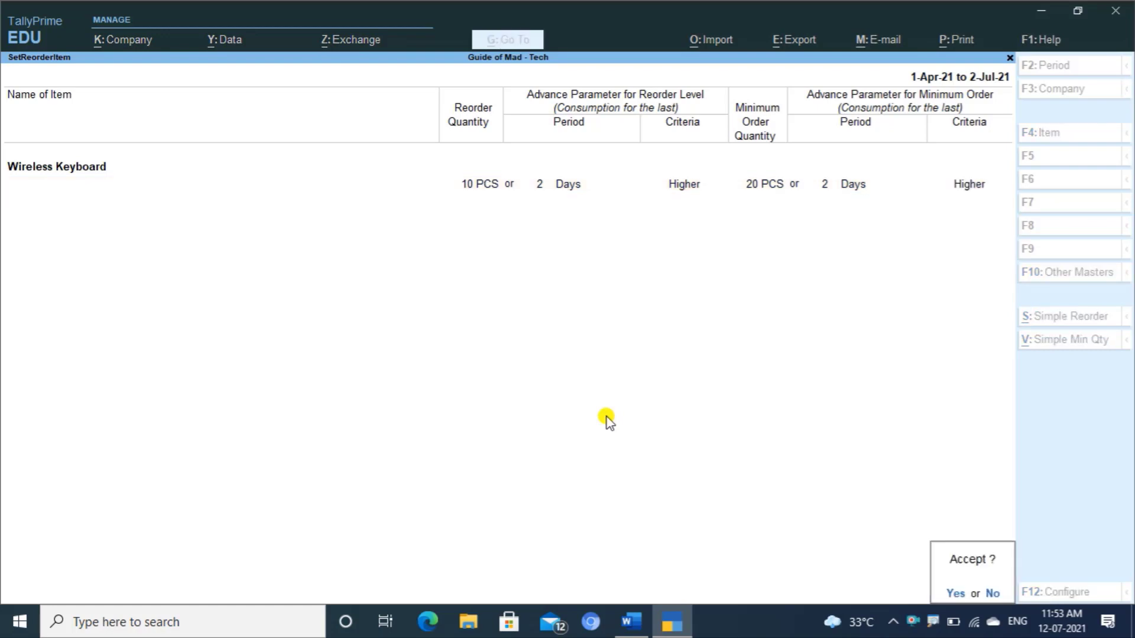
{"action": "key", "text": "Return"}
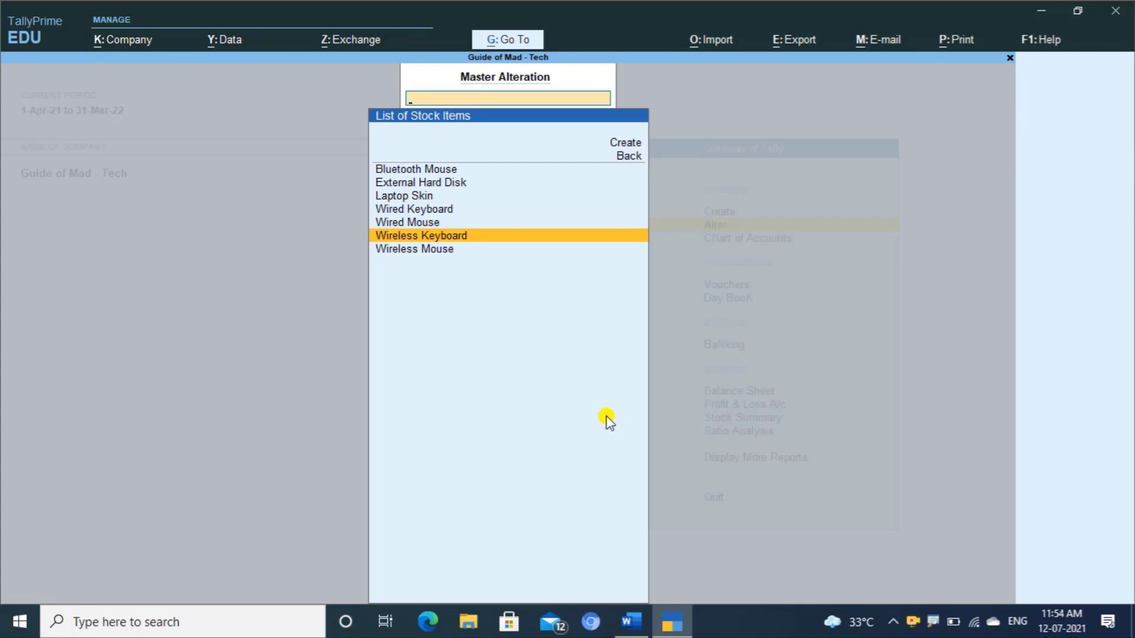
- Leave the master alteration and start a new sales voucher numbered 002
{"action": "key", "text": "Escape"}
{"action": "key", "text": "Escape"}
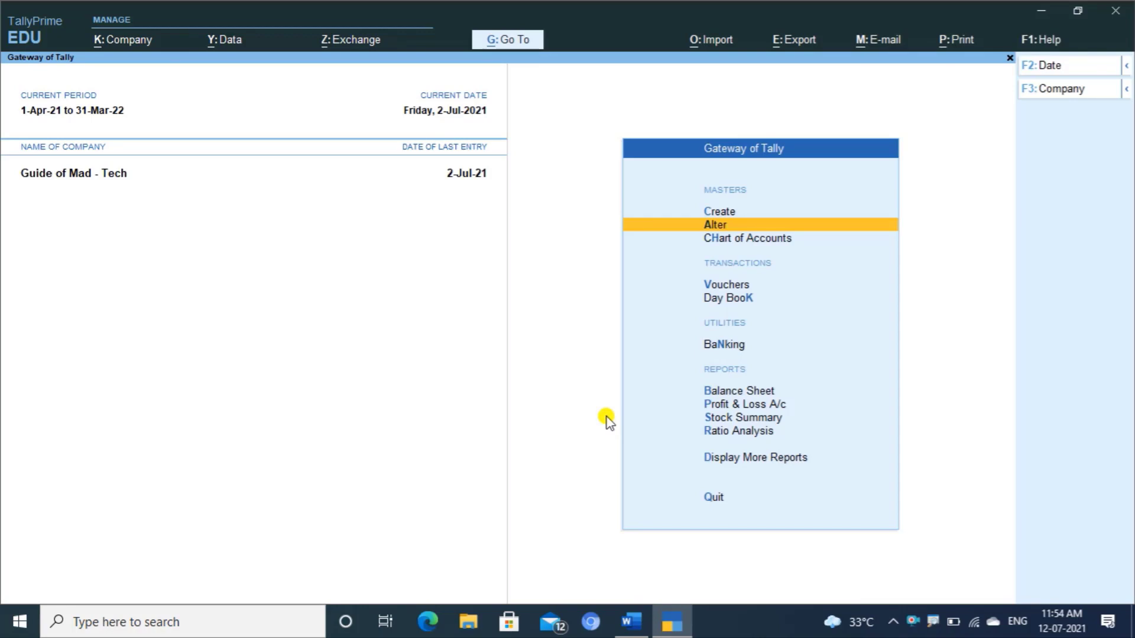
{"action": "key", "text": "v"}
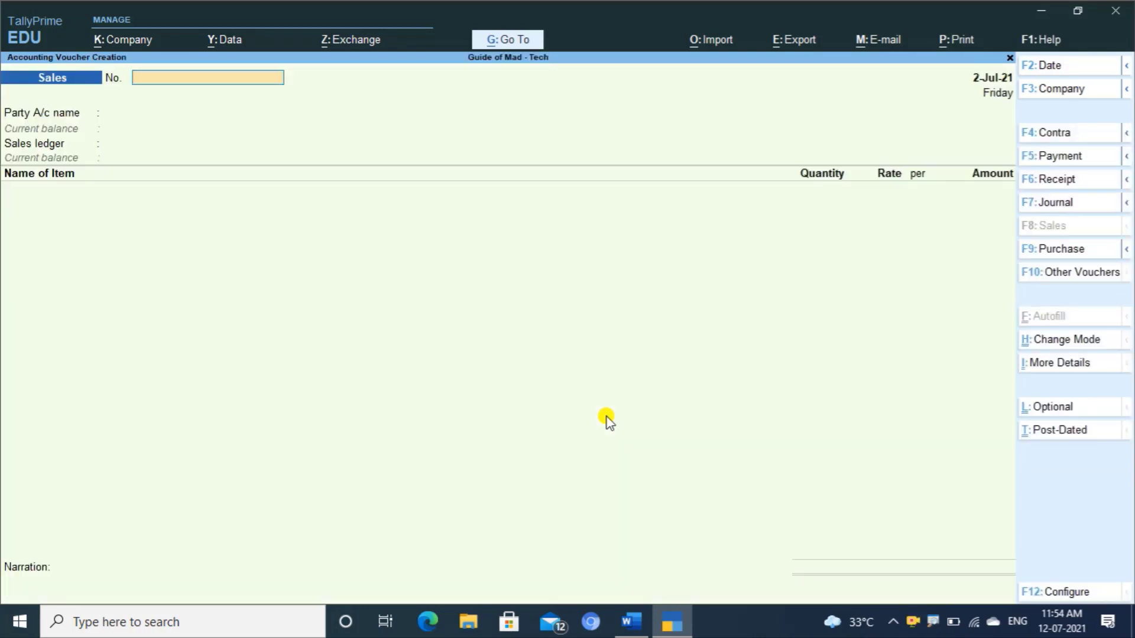
{"action": "type", "text": "002"}
{"action": "key", "text": "Return"}
- Set Micro Solution as the voucher's party, accept its party details, and use Sales as the sales ledger
{"action": "key", "text": "Down"}
{"action": "key", "text": "Down"}
{"action": "key", "text": "Down"}
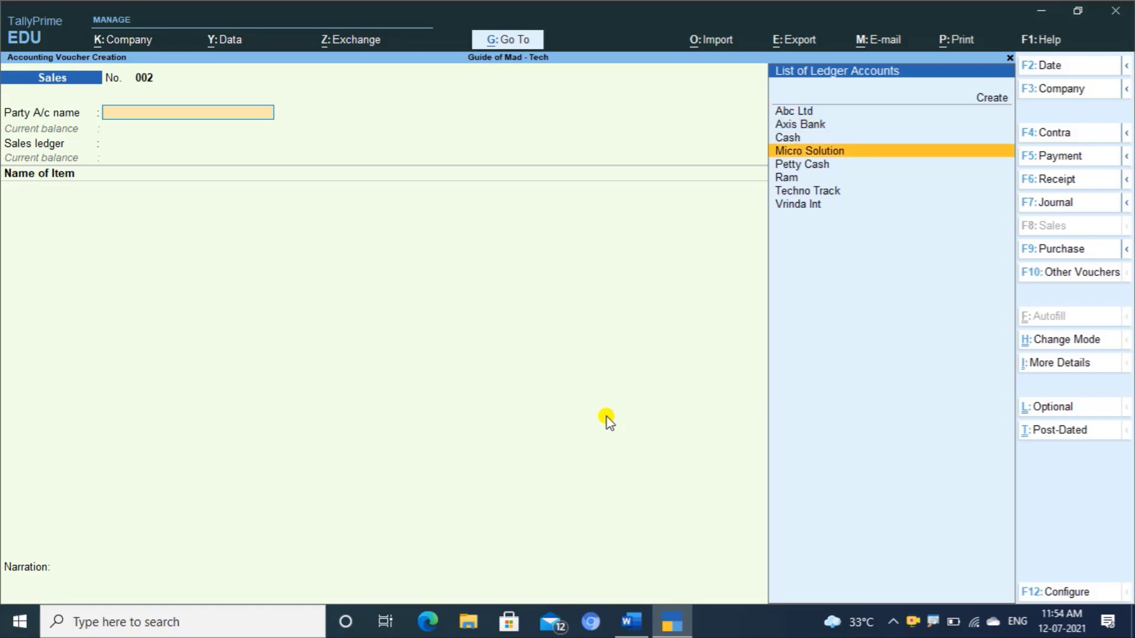
{"action": "key", "text": "Return"}
{"action": "key", "text": "ctrl+a"}
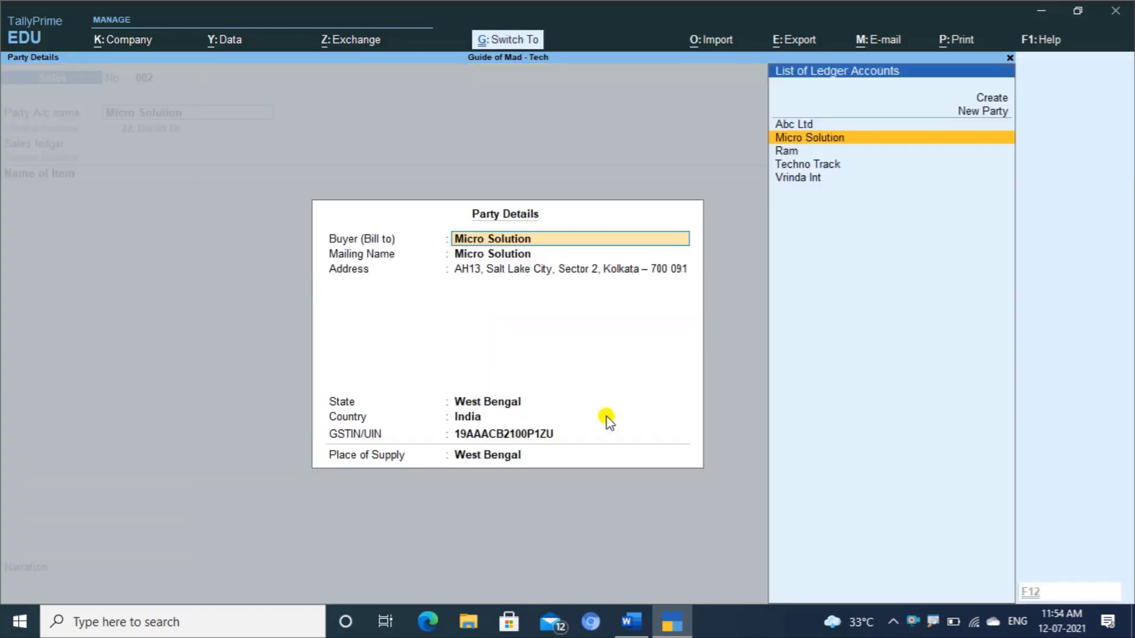
{"action": "key", "text": "ctrl+a"}
{"action": "key", "text": "Return"}
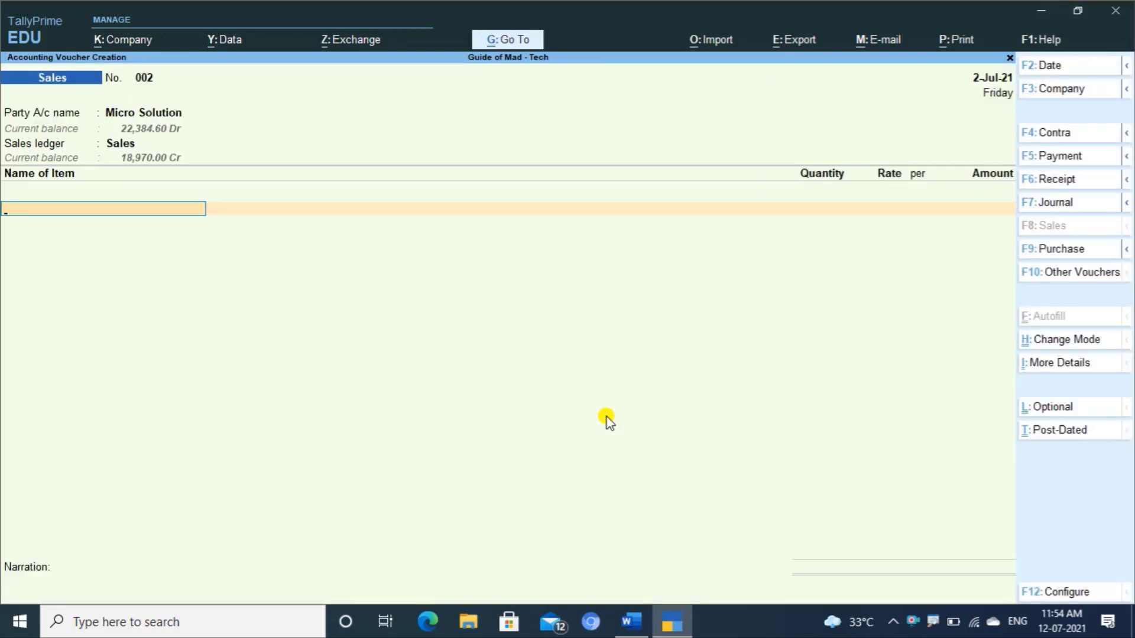
- Add Wireless Keyboard as the stock item in the sales voucher
{"action": "type", "text": "Wi"}
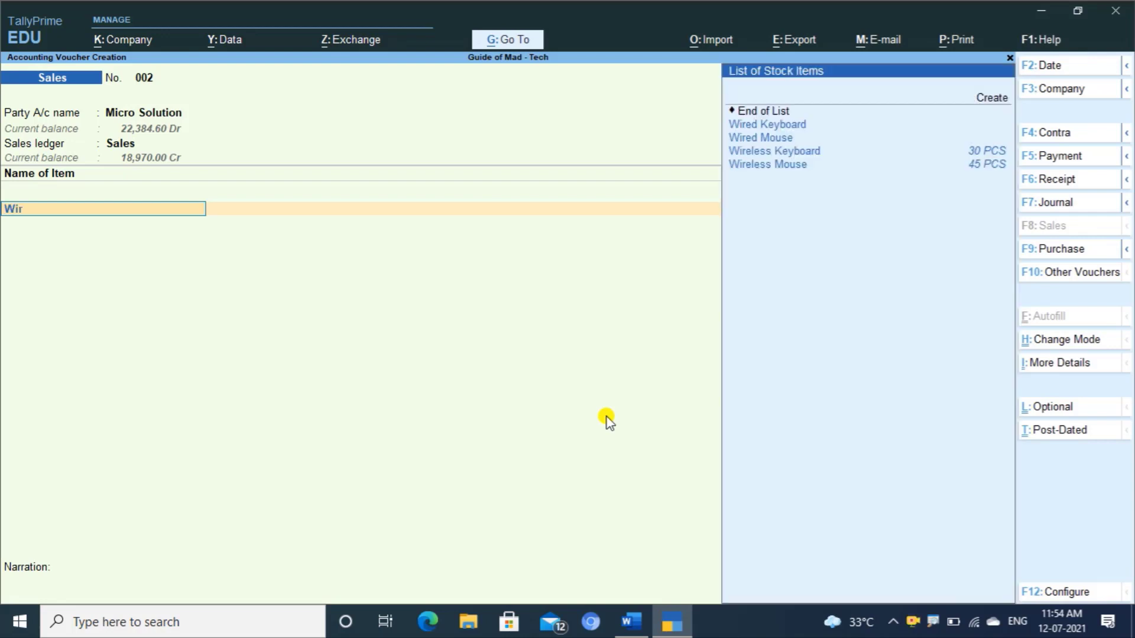
{"action": "type", "text": "r"}
{"action": "key", "text": "Down"}
{"action": "key", "text": "Down"}
{"action": "key", "text": "Down"}
{"action": "key", "text": "Return"}
{"action": "key", "text": "Return"}
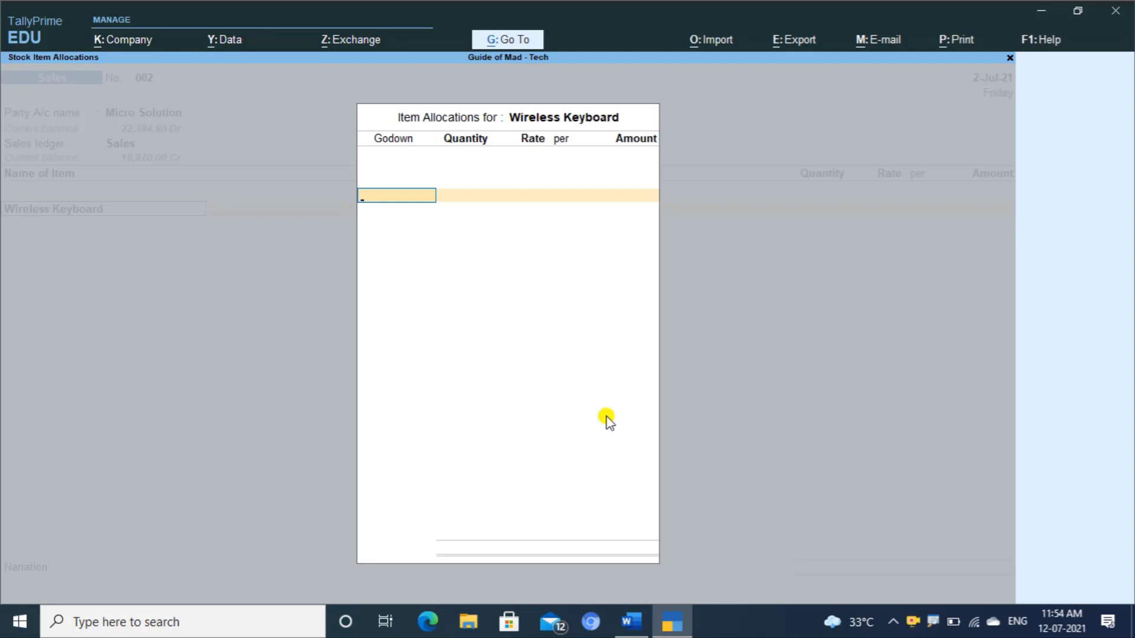
- Allocate 10 PCS of Wireless Keyboard from the Noida godown
{"action": "key", "text": "BackSpace"}
{"action": "key", "text": "BackSpace"}
{"action": "key", "text": "BackSpace"}
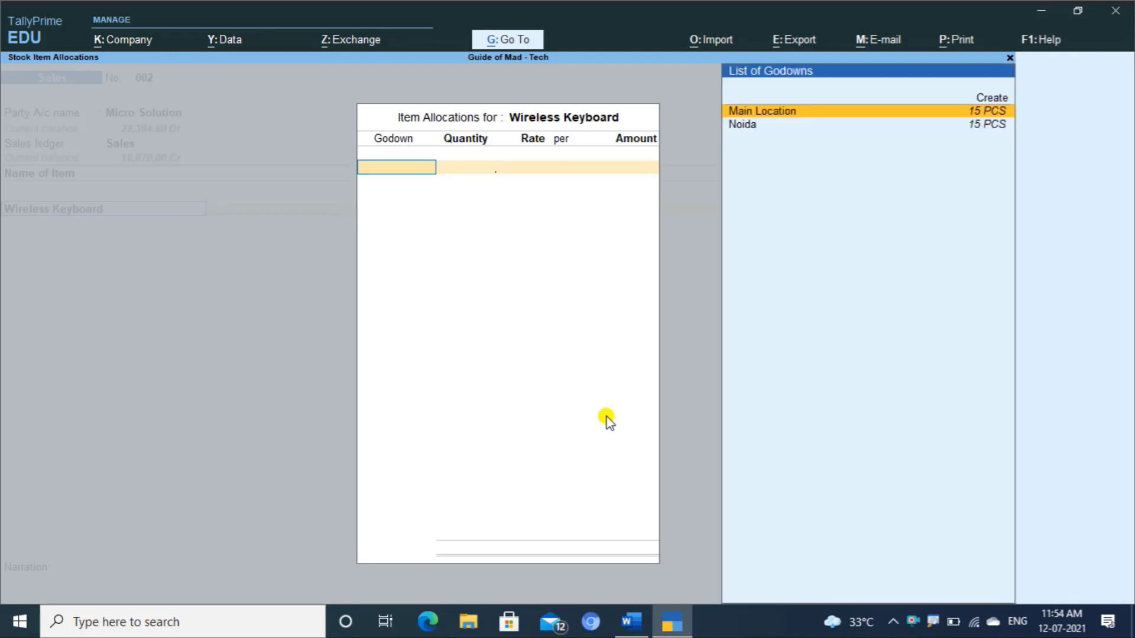
{"action": "key", "text": "Down"}
{"action": "key", "text": "Return"}
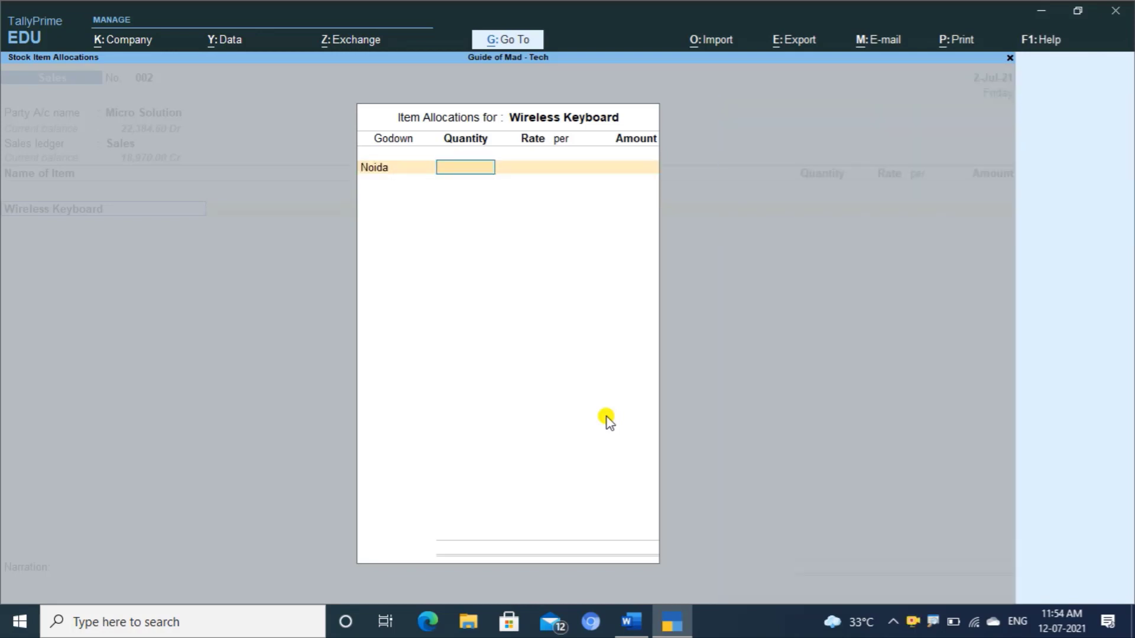
{"action": "type", "text": "10"}
{"action": "key", "text": "Return"}
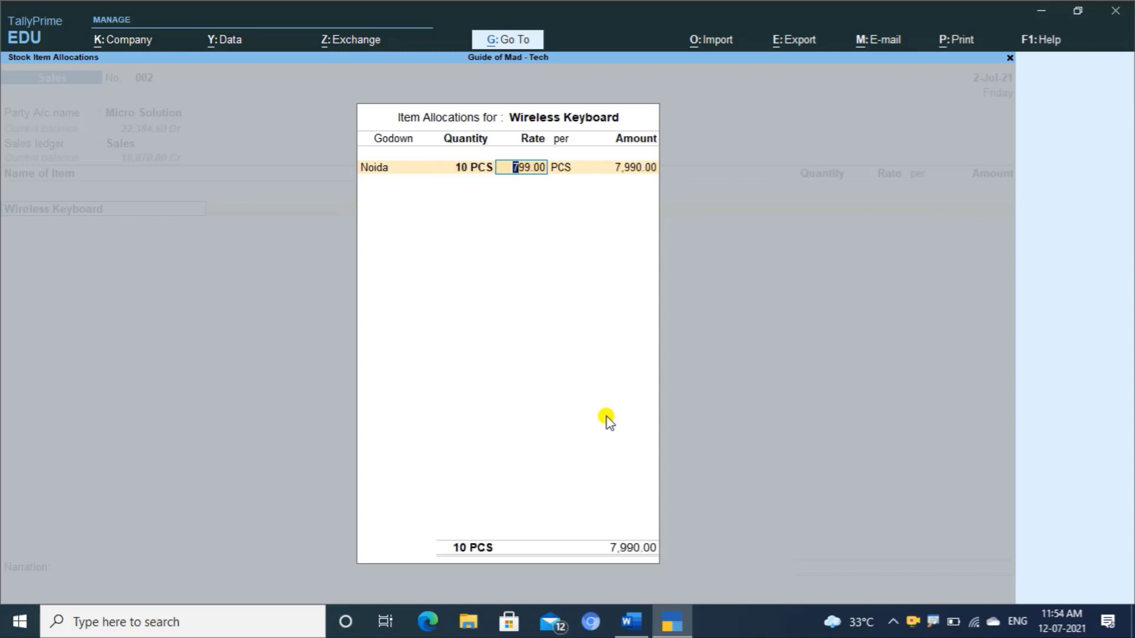
- Check the Wireless Keyboard sale price in the Word document, and set the allocation's rate to 799 per PCS in TallyPrime
{"action": "type", "text": "860"}
{"action": "key", "text": "alt+Tab"}
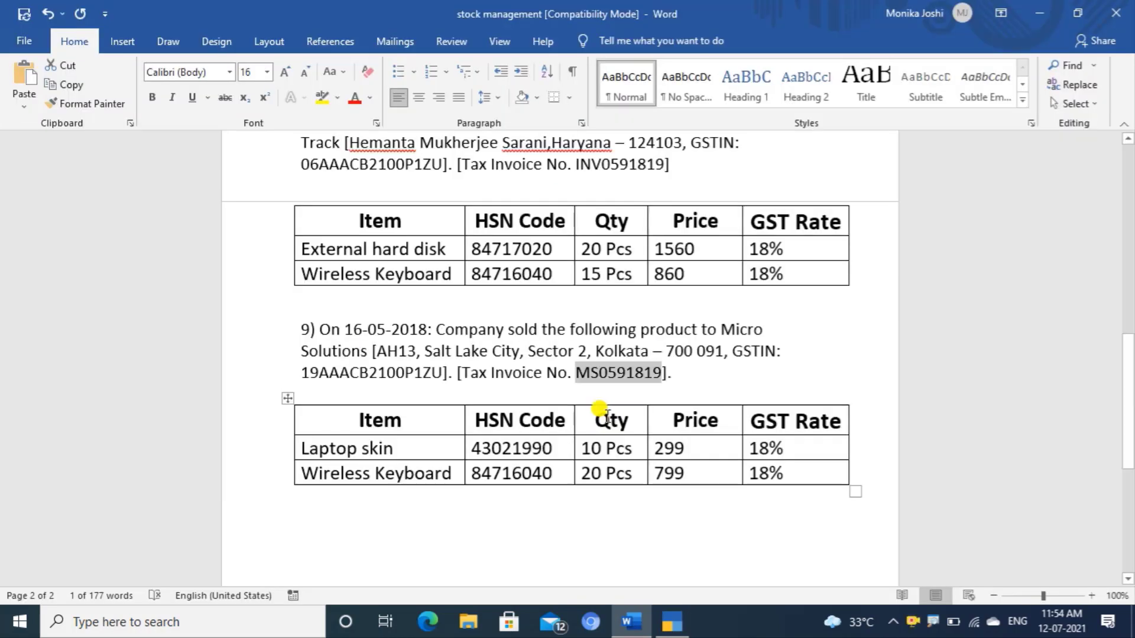
{"action": "key", "text": "alt+Tab"}
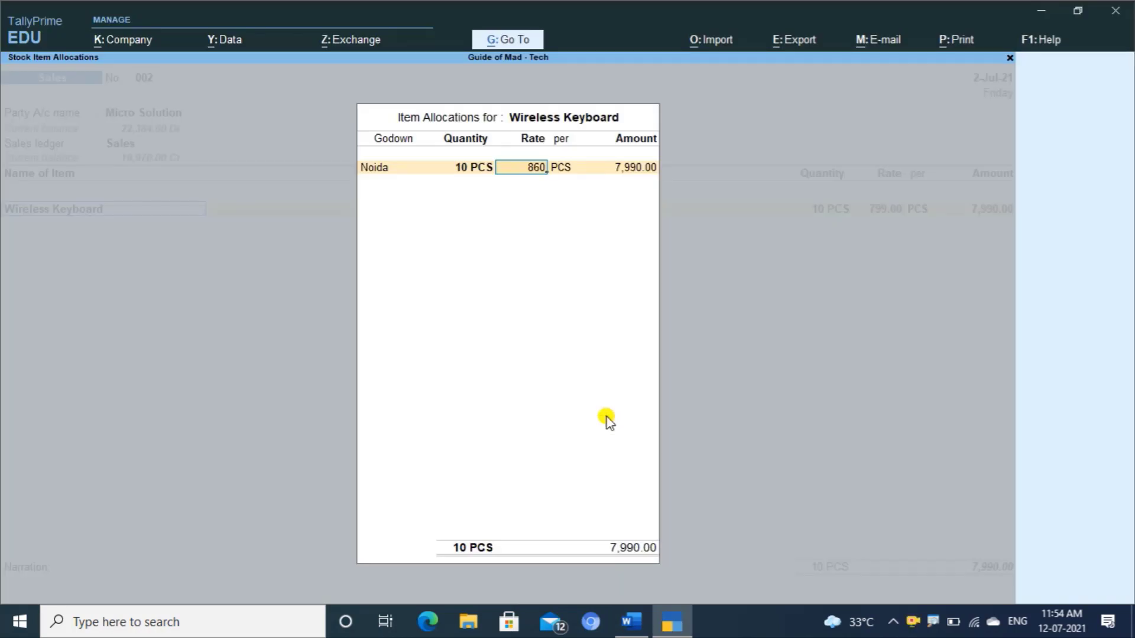
{"action": "type", "text": "799"}
{"action": "key", "text": "BackSpace"}
{"action": "key", "text": "BackSpace"}
{"action": "key", "text": "BackSpace"}
{"action": "key", "text": "BackSpace"}
{"action": "key", "text": "BackSpace"}
{"action": "key", "text": "BackSpace"}
{"action": "type", "text": "799"}
{"action": "key", "text": "Return"}
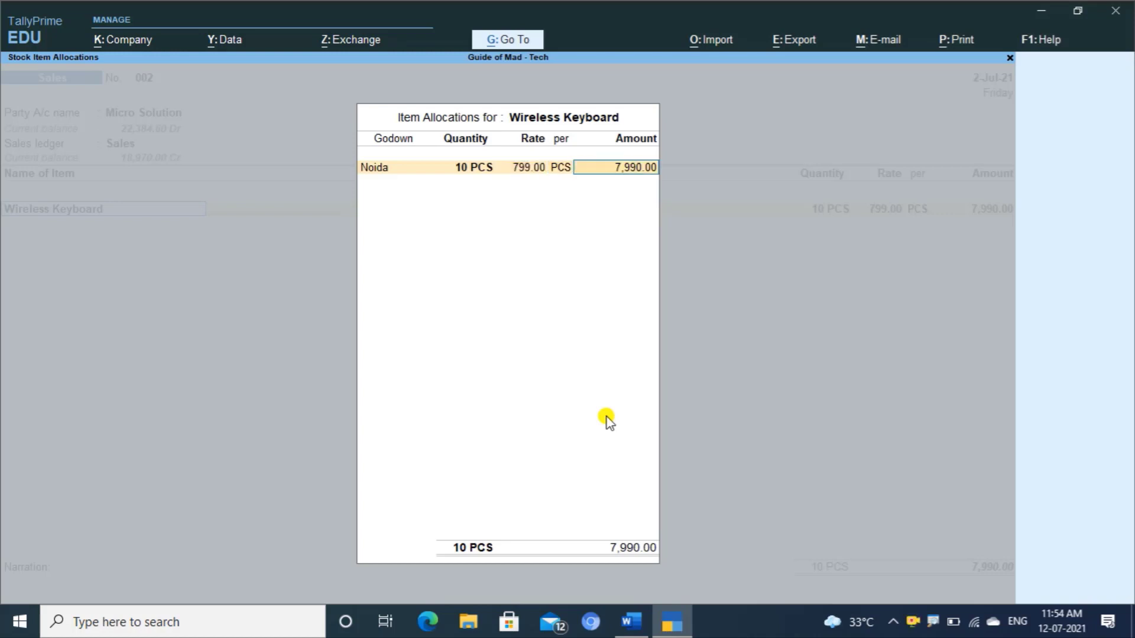
{"action": "key", "text": "Return"}
{"action": "key", "text": "Return"}
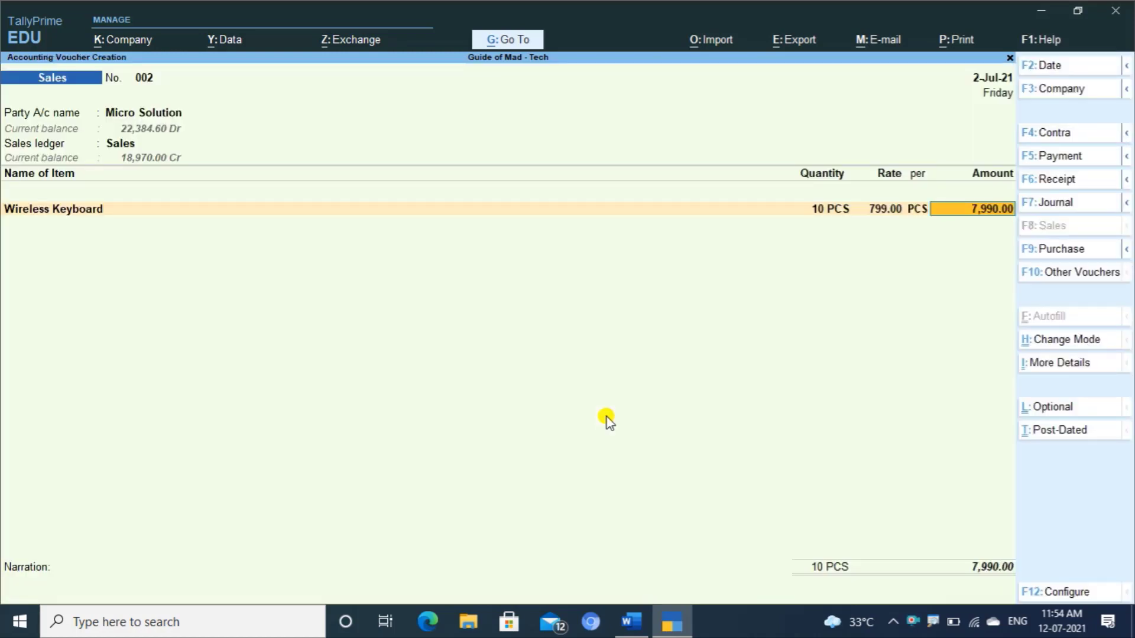
{"action": "key", "text": "Return"}
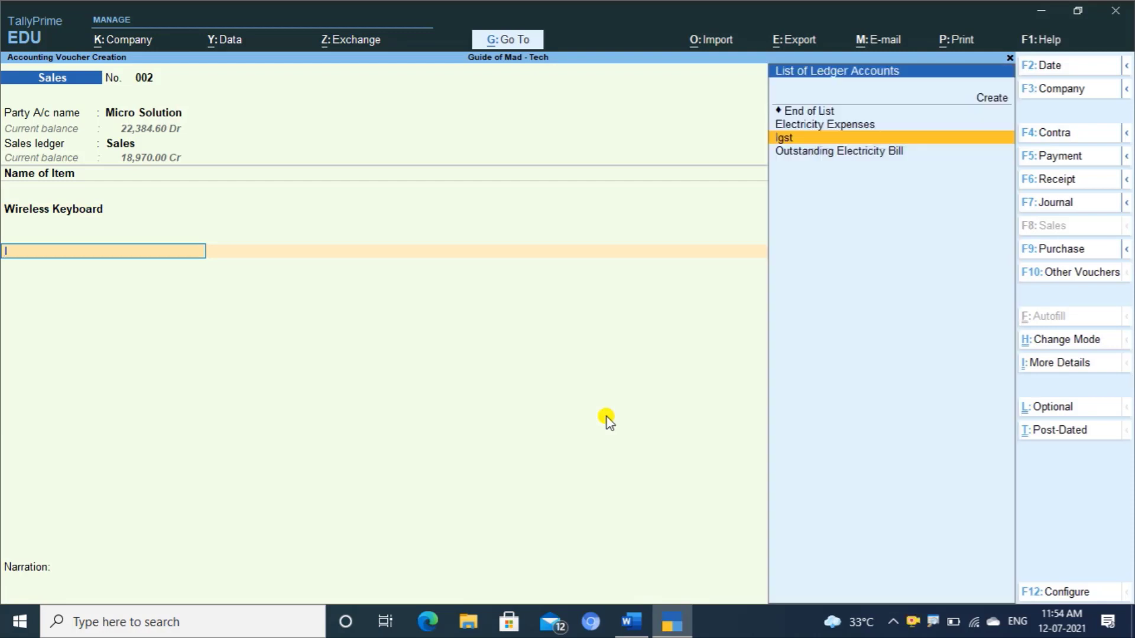
- Add the Igst tax ledger below the Wireless Keyboard line and end the ledger list
{"action": "type", "text": "Igst"}
{"action": "key", "text": "Return"}
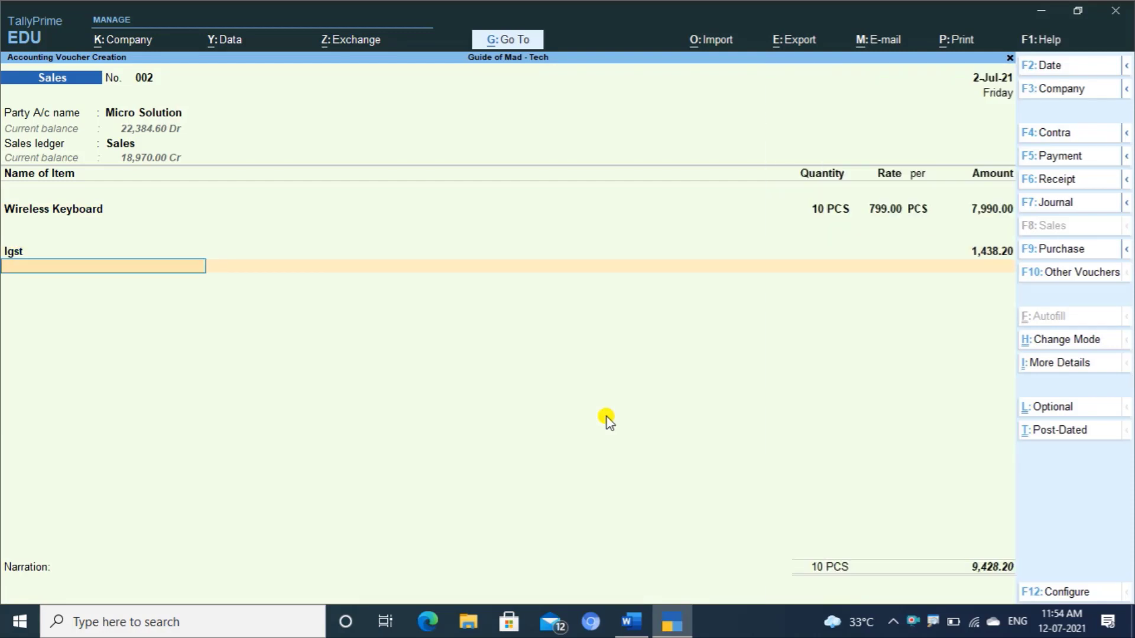
{"action": "key", "text": "Return"}
- Accept the bill-wise details for Micro Solution as New Ref 002 and save the sales voucher
{"action": "key", "text": "Return"}
{"action": "key", "text": "Return"}
{"action": "key", "text": "Return"}
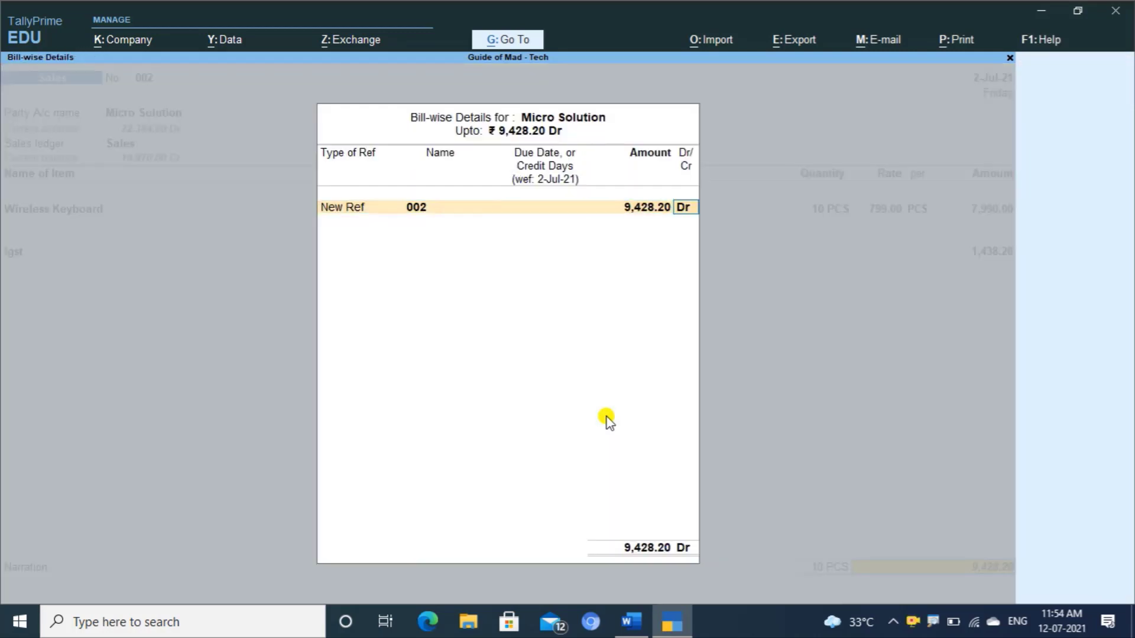
{"action": "key", "text": "Return"}
{"action": "key", "text": "Return"}
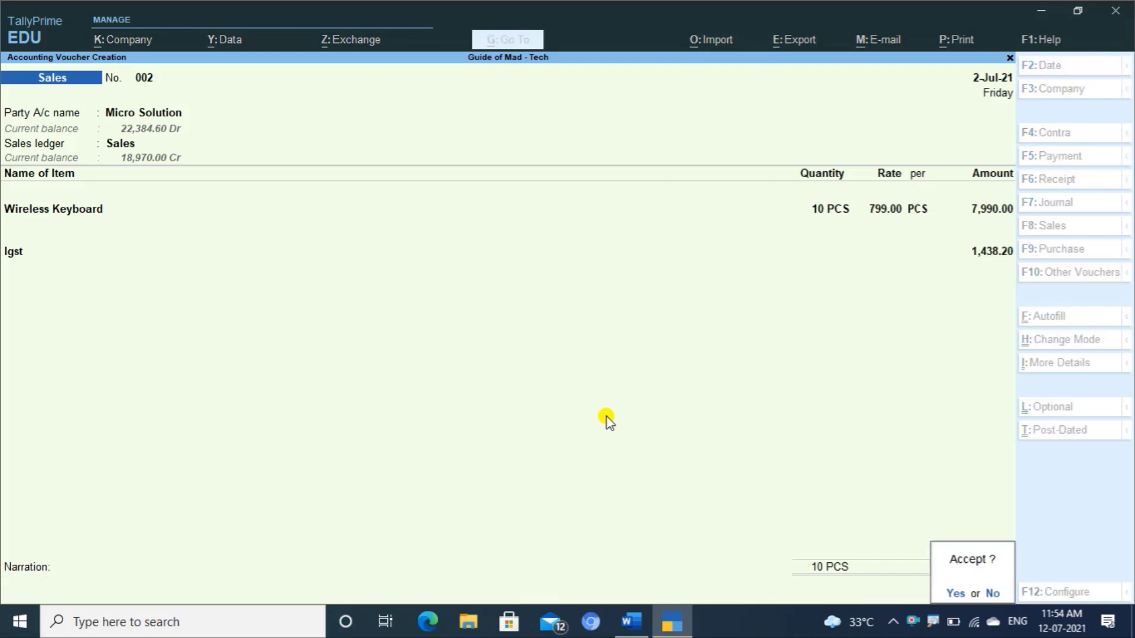
{"action": "key", "text": "Return"}
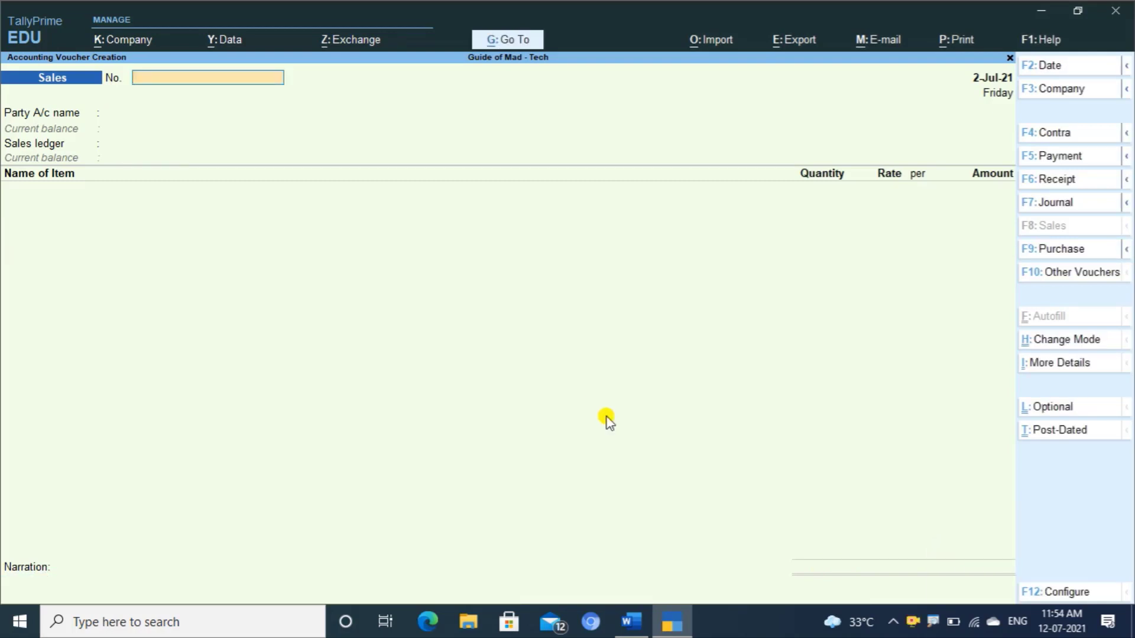
- Open the Stock Group Reorder Status report for the Keyboard group and examine the Wireless Keyboard row
{"action": "key", "text": "alt+g"}
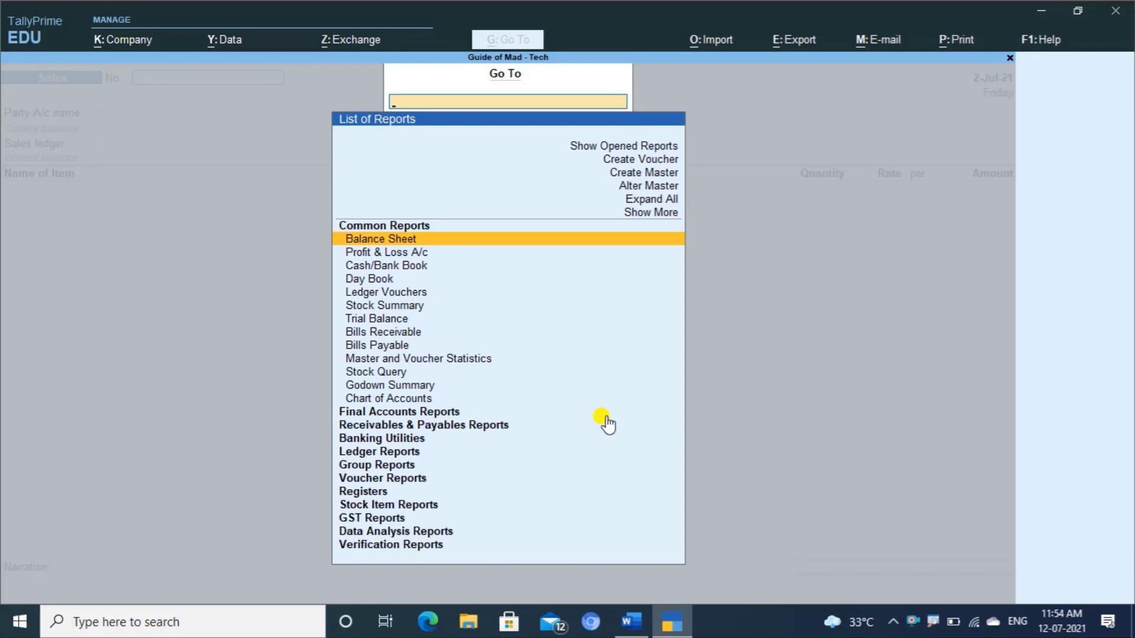
{"action": "type", "text": "Reor"}
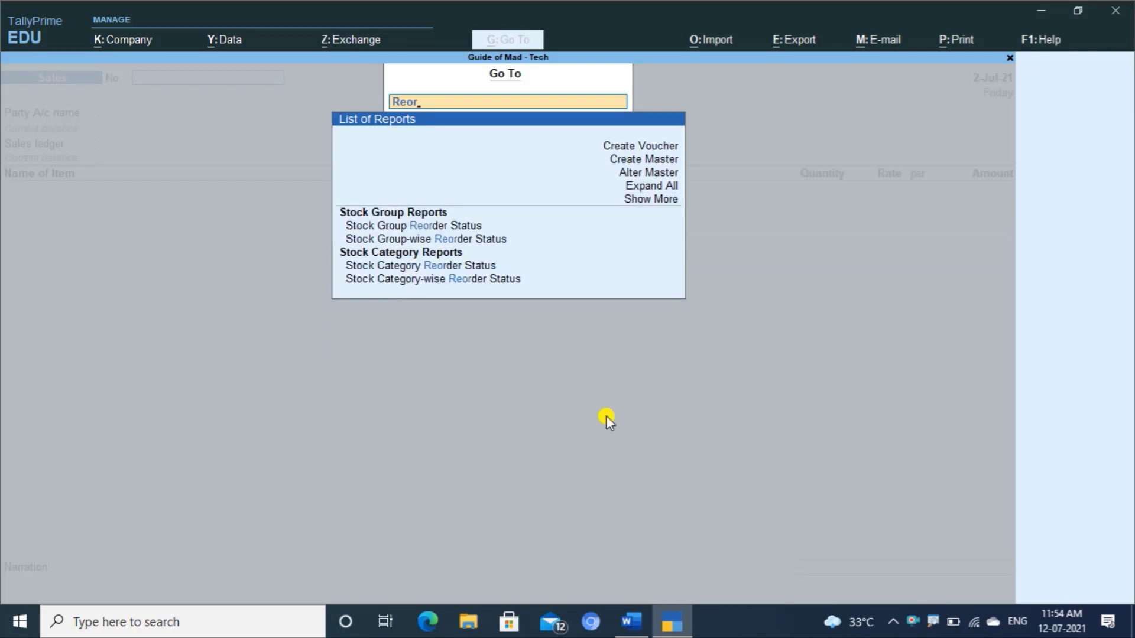
{"action": "key", "text": "Return"}
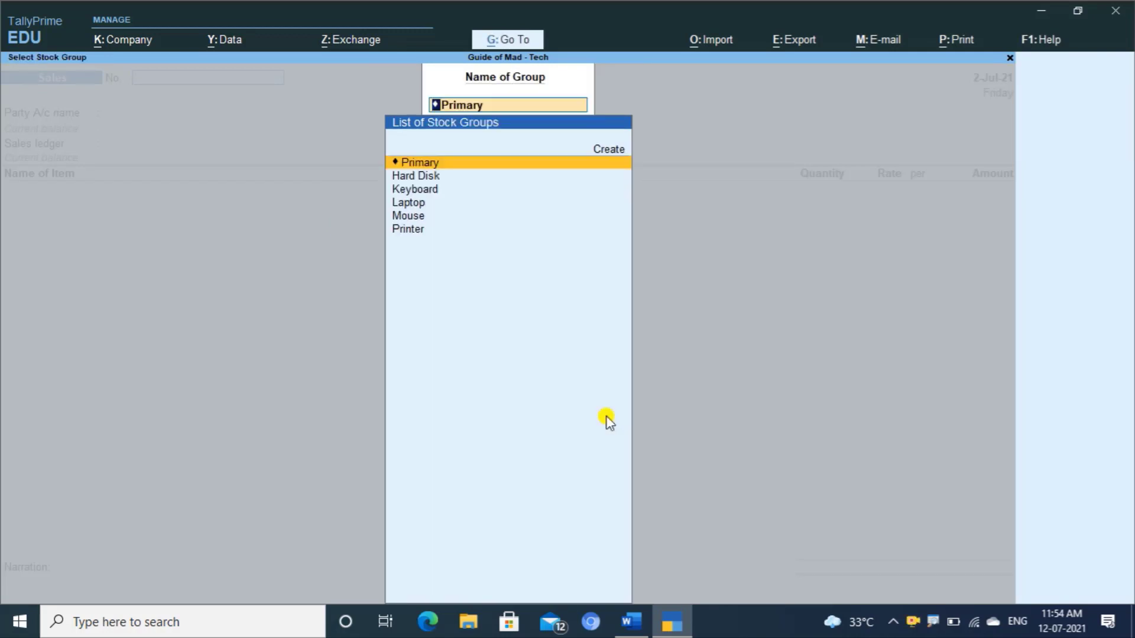
{"action": "key", "text": "Down"}
{"action": "key", "text": "Down"}
{"action": "key", "text": "Return"}
{"action": "key", "text": "Down"}
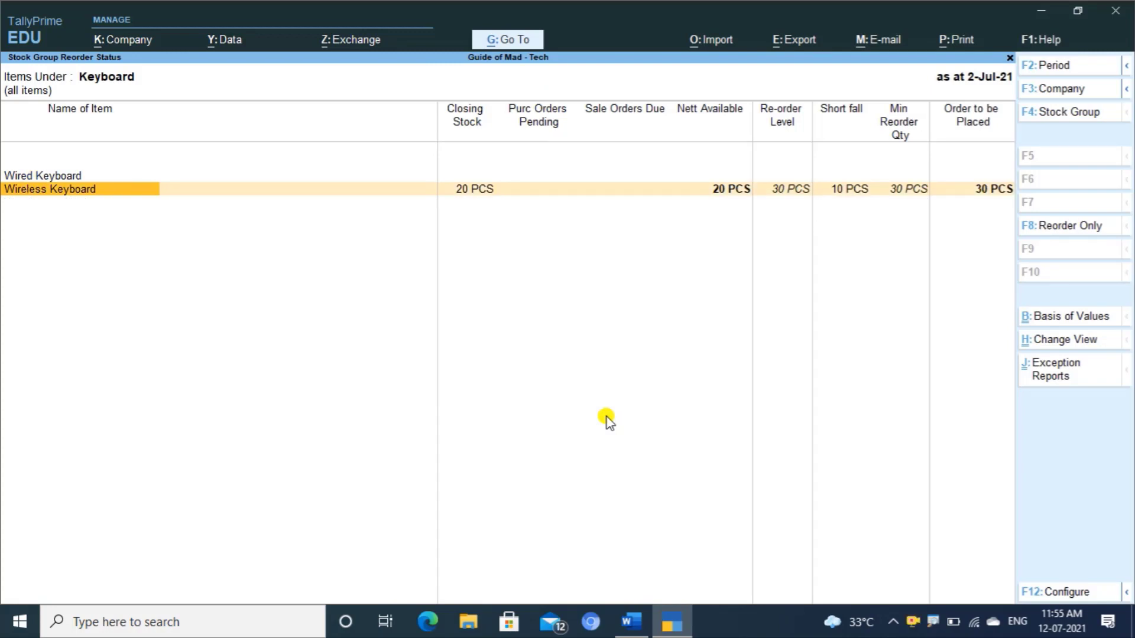
{"action": "key", "text": "Right"}
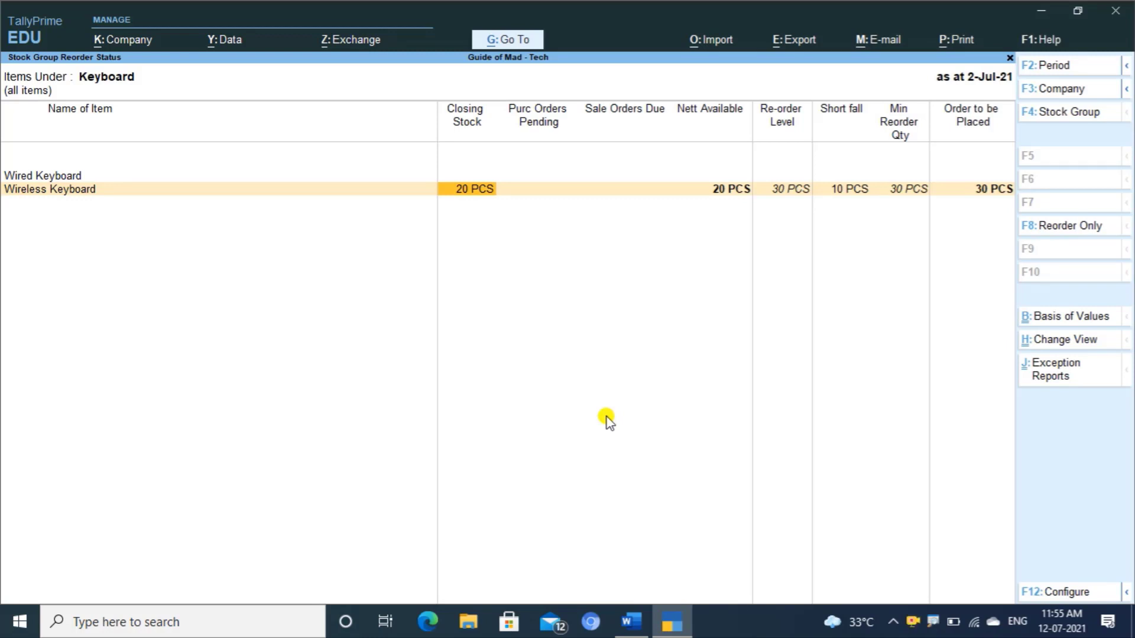
- Examine the Wireless Keyboard row from closing stock across to its re-order level
{"action": "key", "text": "Right"}
{"action": "key", "text": "Right"}
{"action": "key", "text": "Right"}
{"action": "key", "text": "Right"}
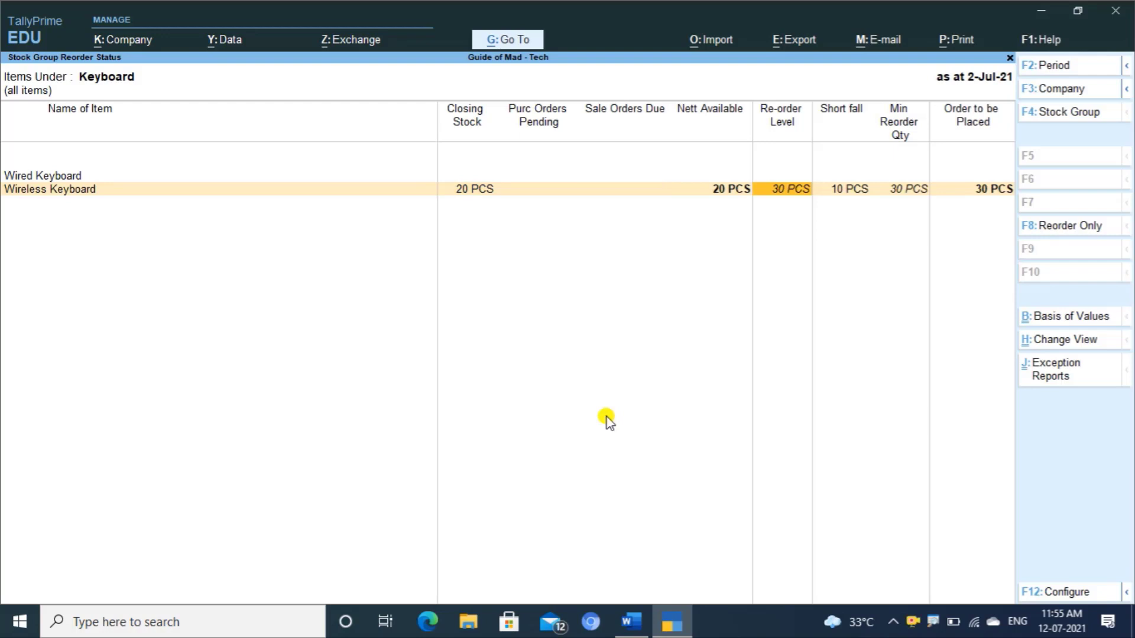
- Open the Day Book for 2-Jul-21 and check the Wireless Keyboard quantity in the first Micro Solution sales voucher
{"action": "key", "text": "alt+g"}
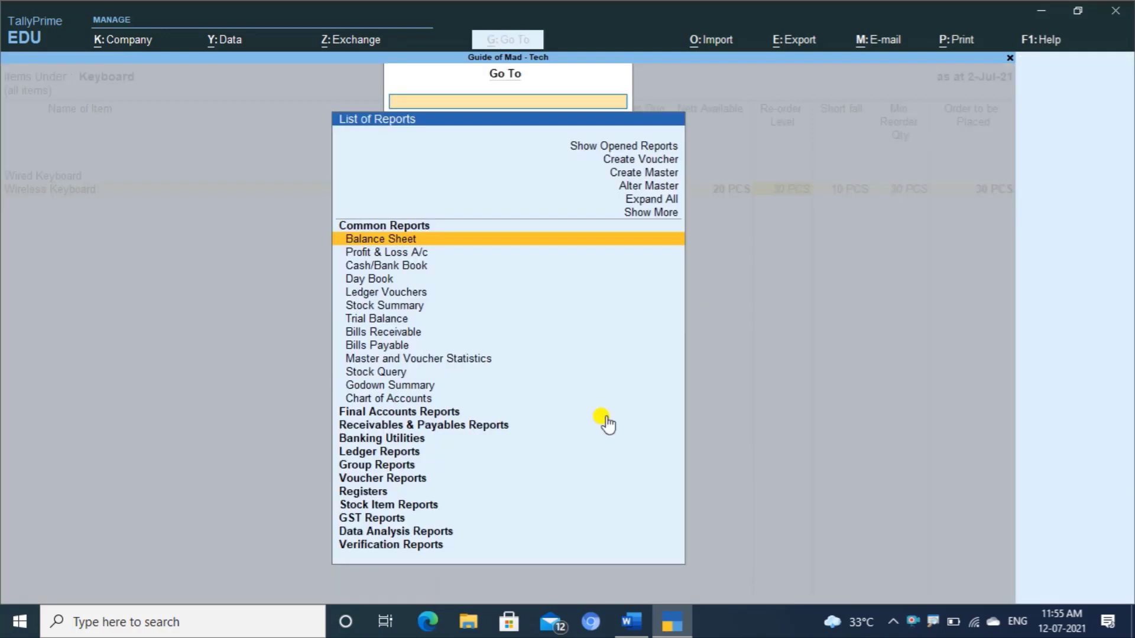
{"action": "type", "text": "Day"}
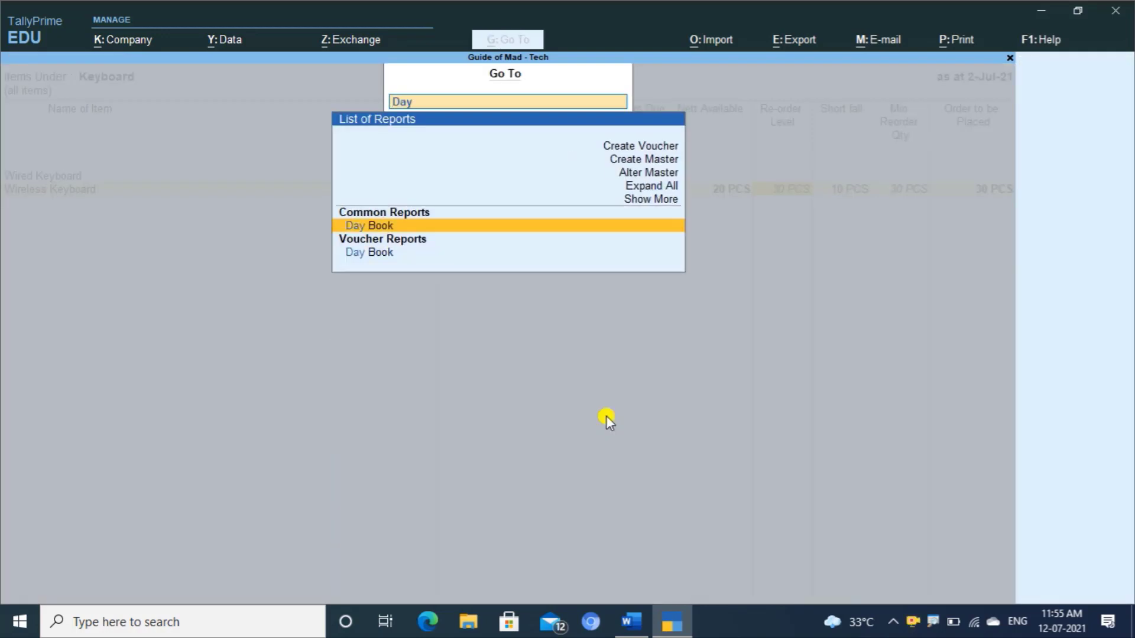
{"action": "key", "text": "Return"}
{"action": "key", "text": "space"}
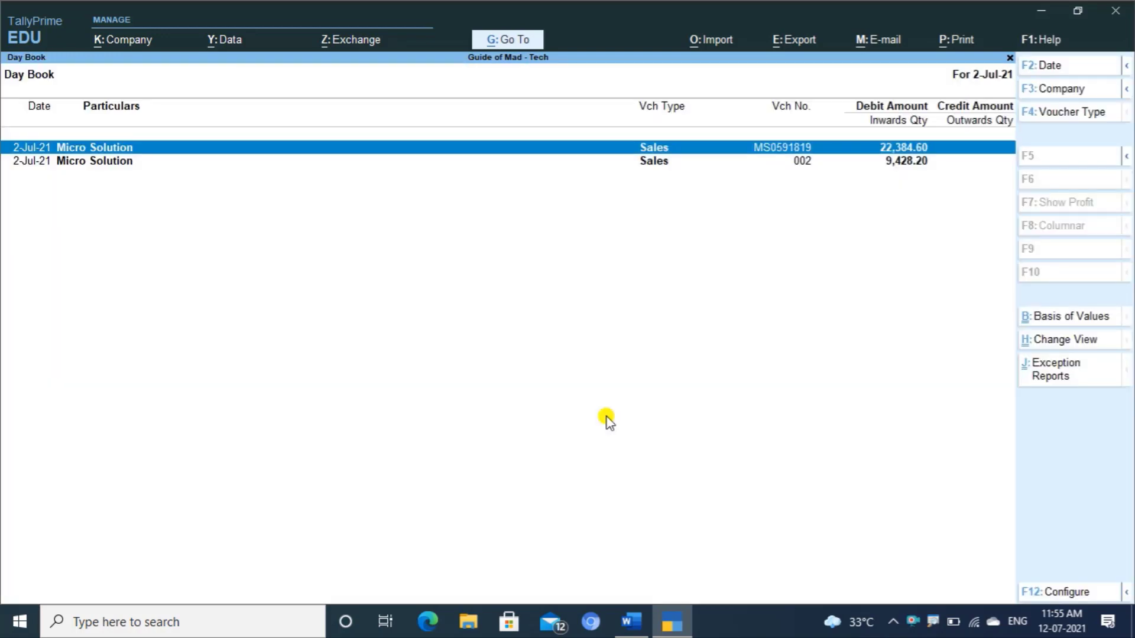
{"action": "key", "text": "space"}
{"action": "key", "text": "F2"}
{"action": "key", "text": "space"}
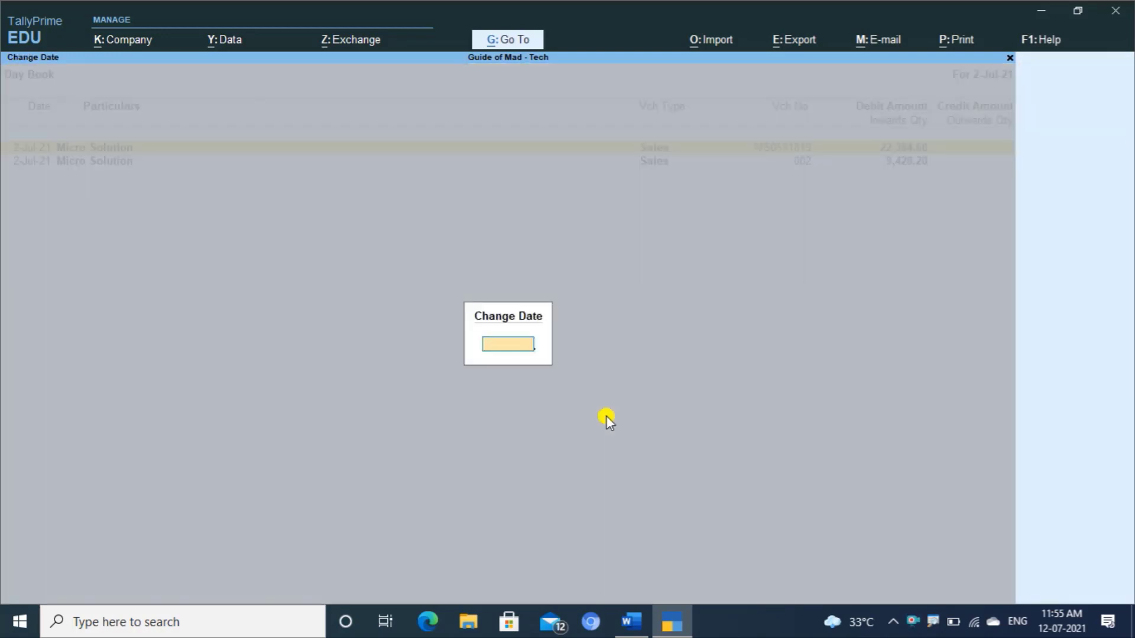
{"action": "key", "text": "Return"}
{"action": "key", "text": "Return"}
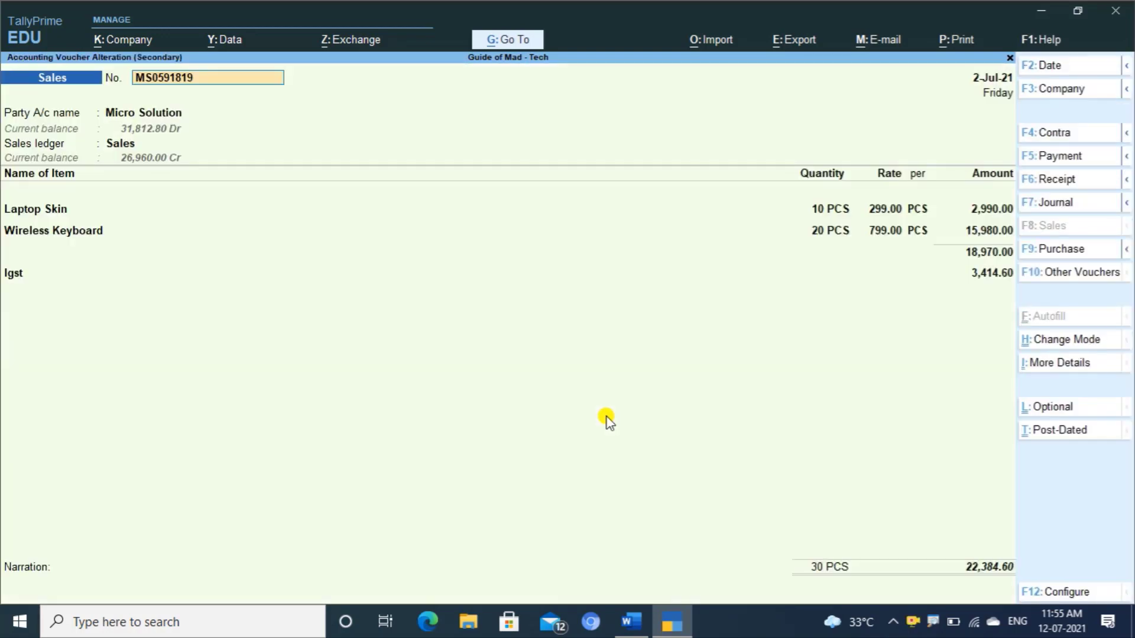
{"action": "left_click", "coordinate": [837, 229]}
{"action": "key", "text": "Escape"}
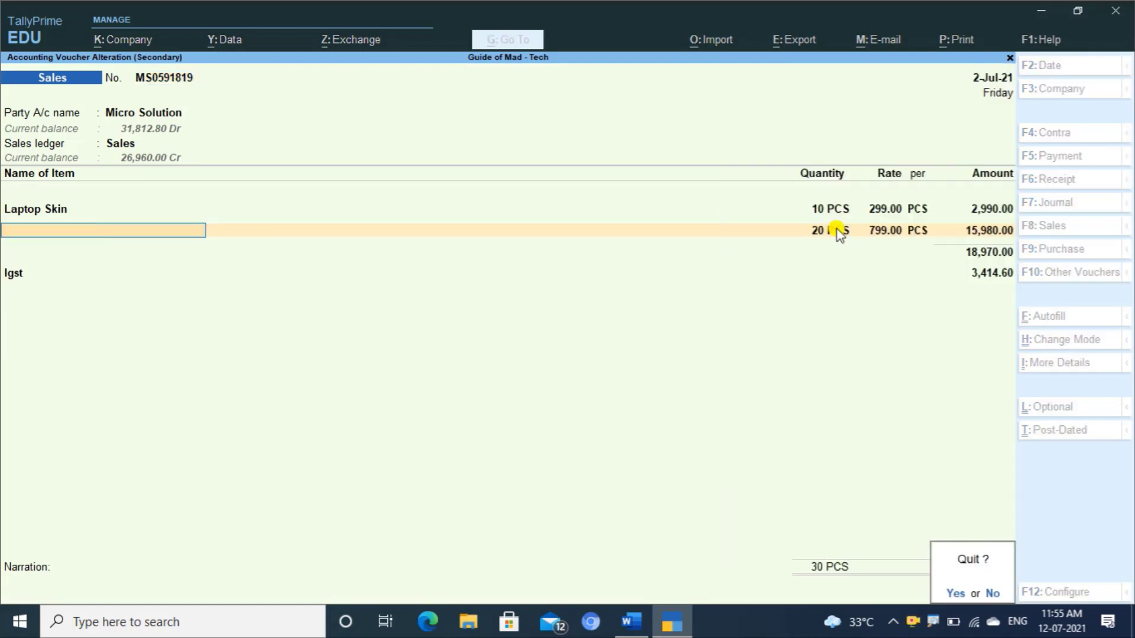
{"action": "key", "text": "y"}
- Check the Wireless Keyboard quantity in sales voucher 002, and return to the Keyboard reorder status report
{"action": "key", "text": "Down"}
{"action": "key", "text": "Return"}
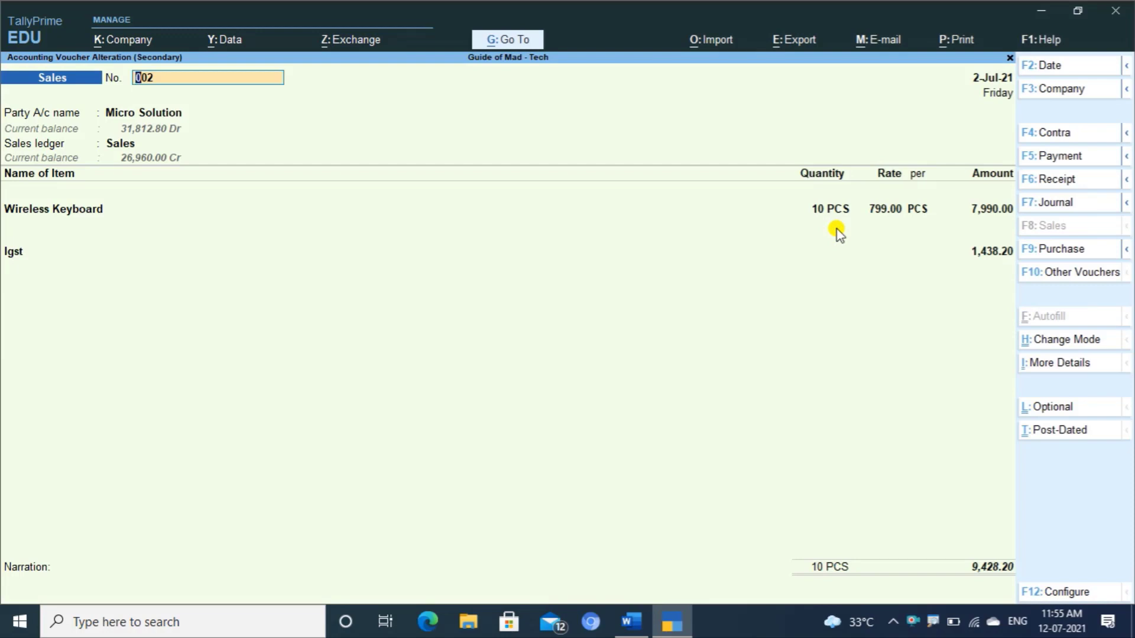
{"action": "left_click", "coordinate": [837, 218]}
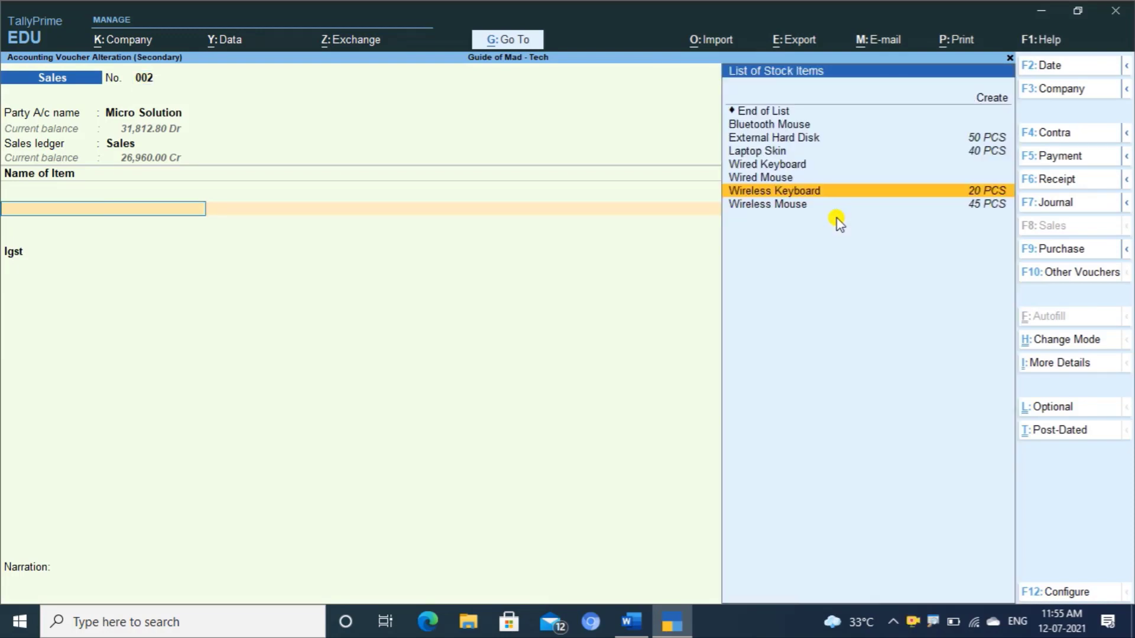
{"action": "key", "text": "Escape"}
{"action": "key", "text": "y"}
{"action": "key", "text": "Escape"}
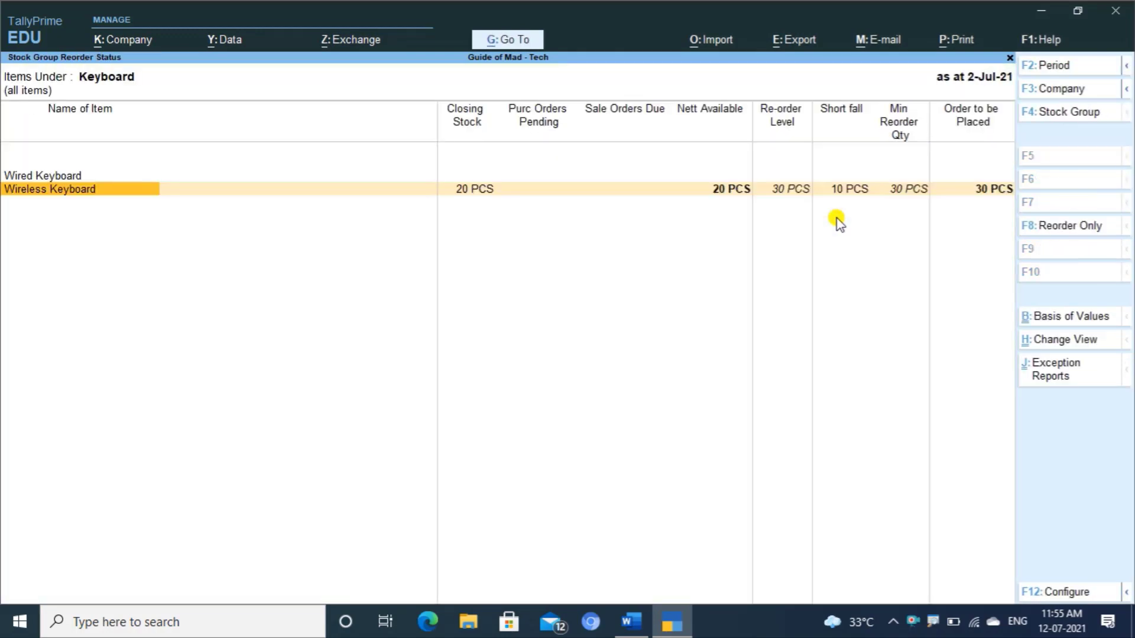
- Examine the re-order level, shortfall and minimum reorder quantity of Wireless Keyboard
{"action": "key", "text": "Right"}
{"action": "key", "text": "Right"}
{"action": "key", "text": "Right"}
{"action": "key", "text": "Right"}
{"action": "key", "text": "Right"}
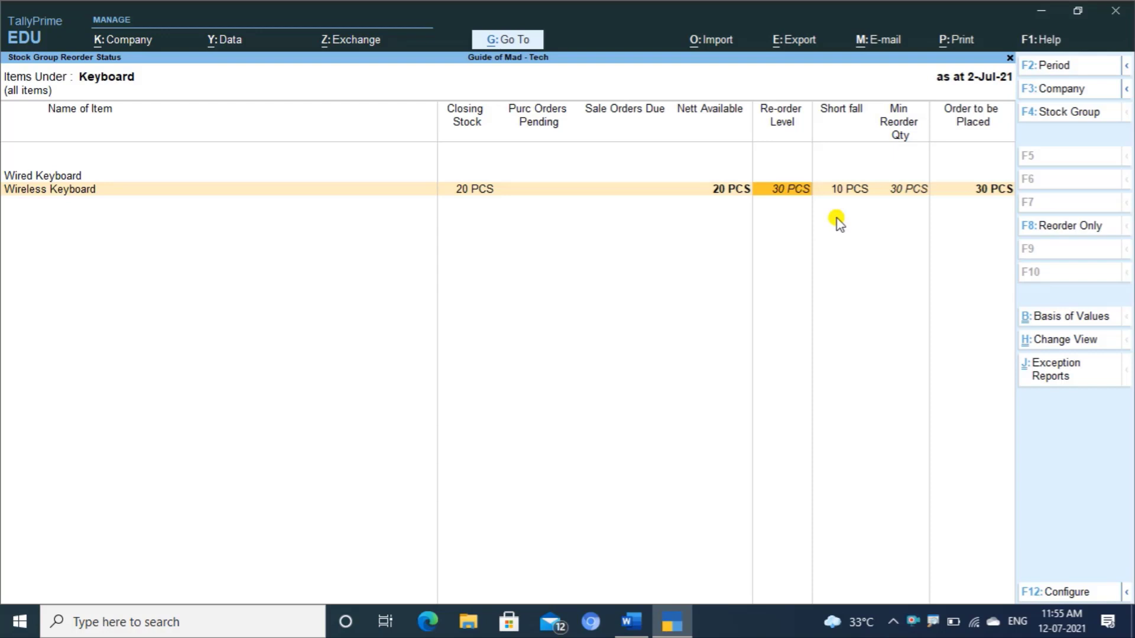
{"action": "key", "text": "Right"}
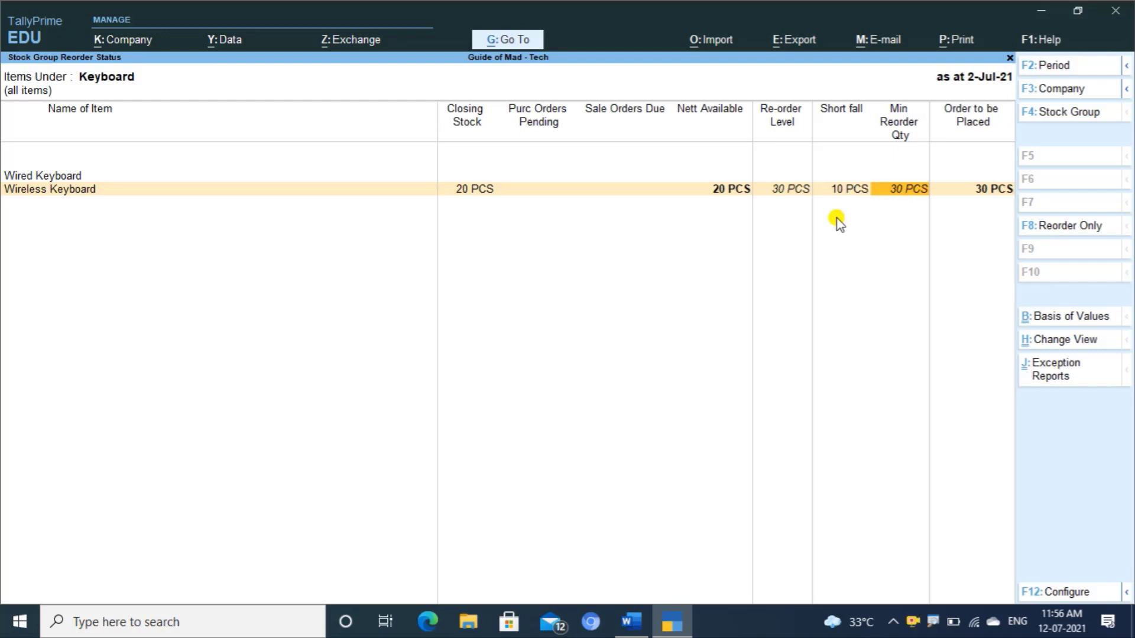
- View the reorder level definition behind the Wireless Keyboard row and leave it without saving changes
{"action": "double_click", "coordinate": [985, 200]}
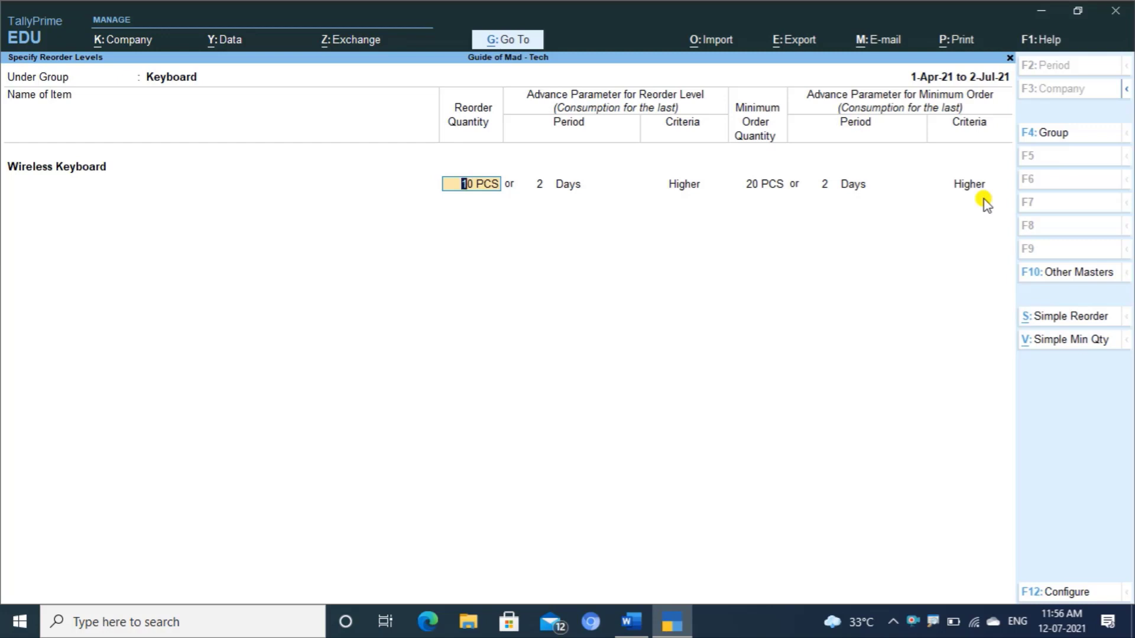
{"action": "key", "text": "BackSpace"}
{"action": "key", "text": "Escape"}
{"action": "key", "text": "y"}
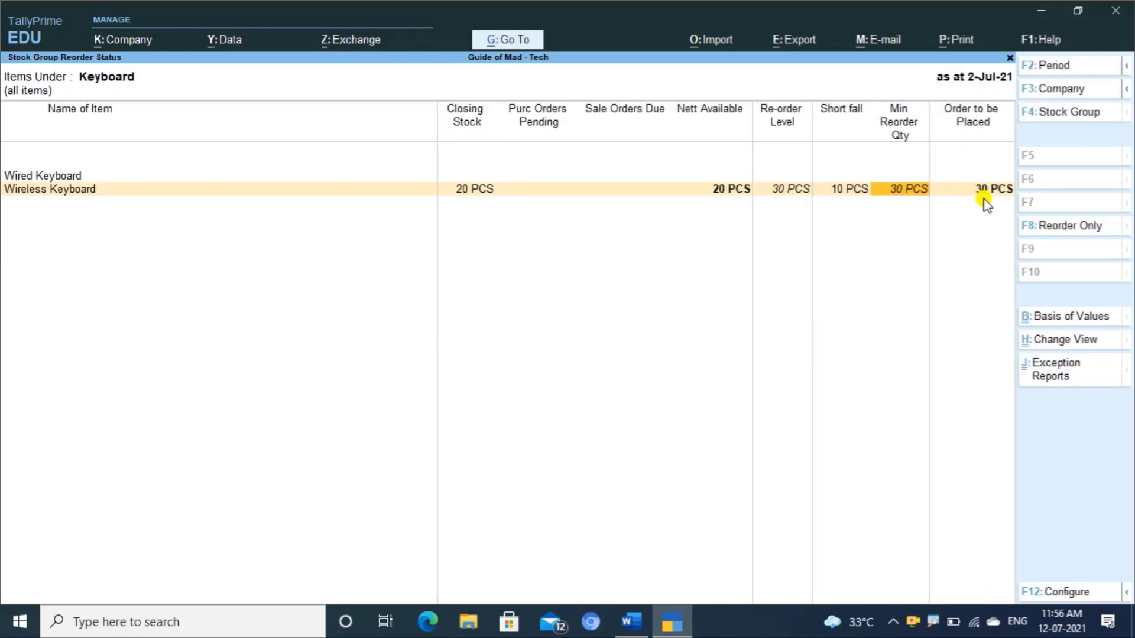
- Close the reorder status report and the blank sales voucher to return to the Gateway of Tally
{"action": "key", "text": "Escape"}
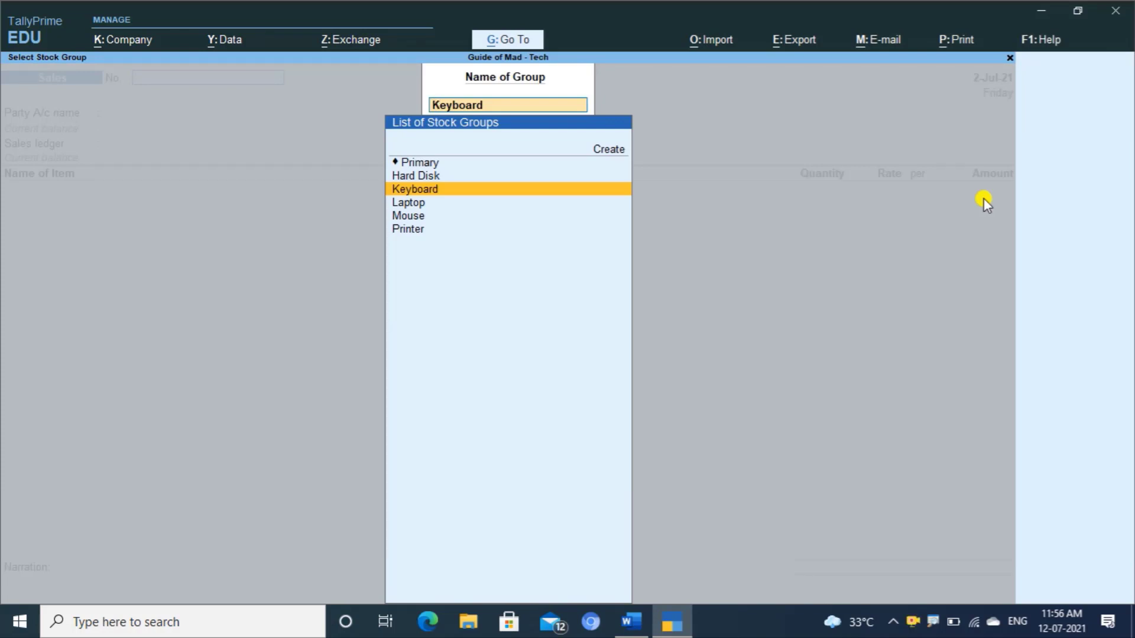
{"action": "key", "text": "Escape"}
{"action": "key", "text": "Escape"}
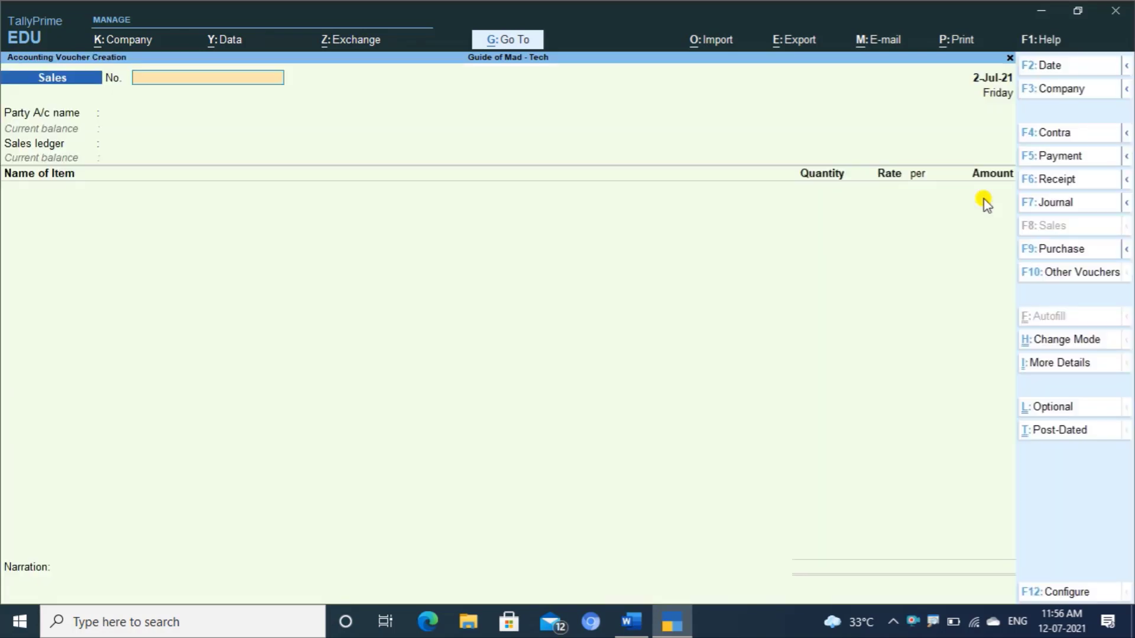
{"action": "key", "text": "Escape"}
{"action": "key", "text": "Return"}
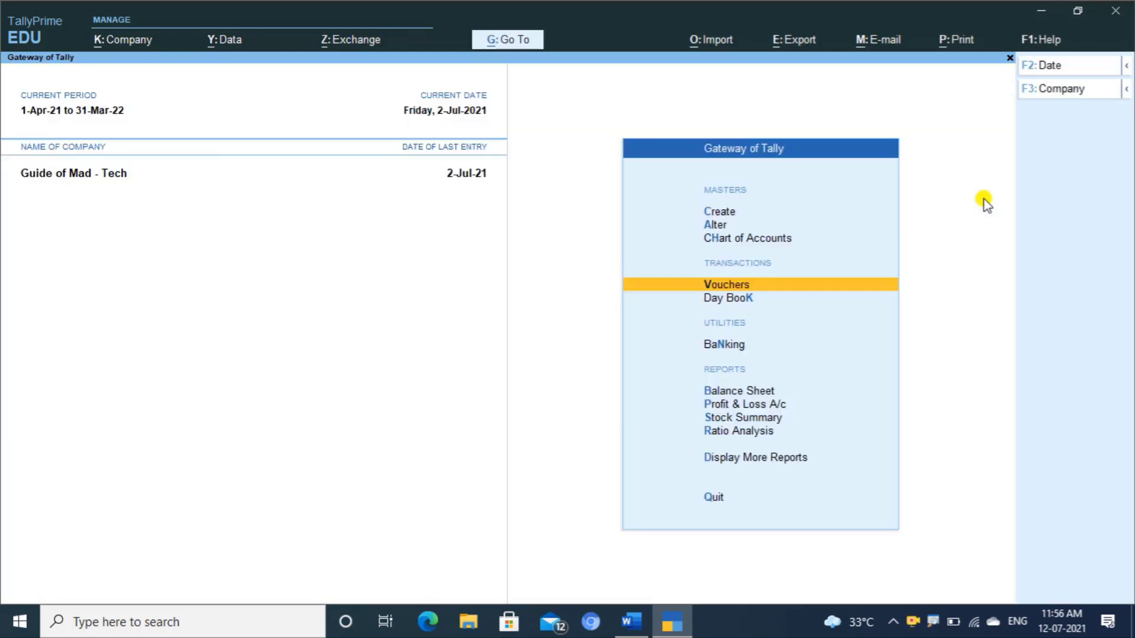
- Start a new stock item named CPU under the Primary group with PCS as its unit
{"action": "key", "text": "c"}
{"action": "key", "text": "Down"}
{"action": "key", "text": "Down"}
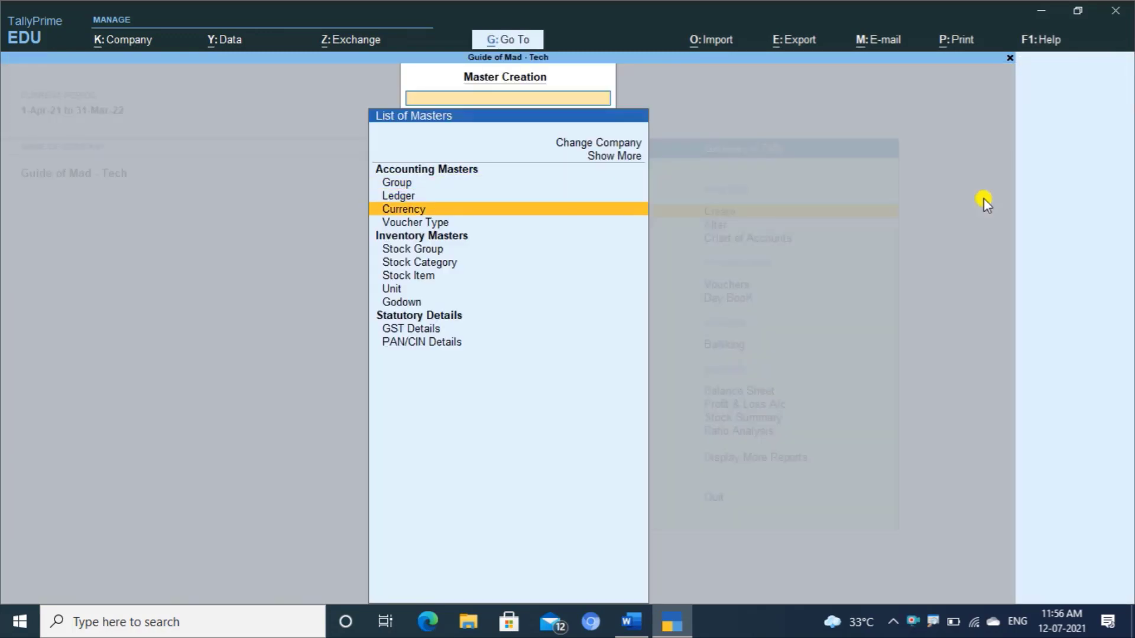
{"action": "key", "text": "Down"}
{"action": "key", "text": "Down"}
{"action": "key", "text": "Down"}
{"action": "key", "text": "Down"}
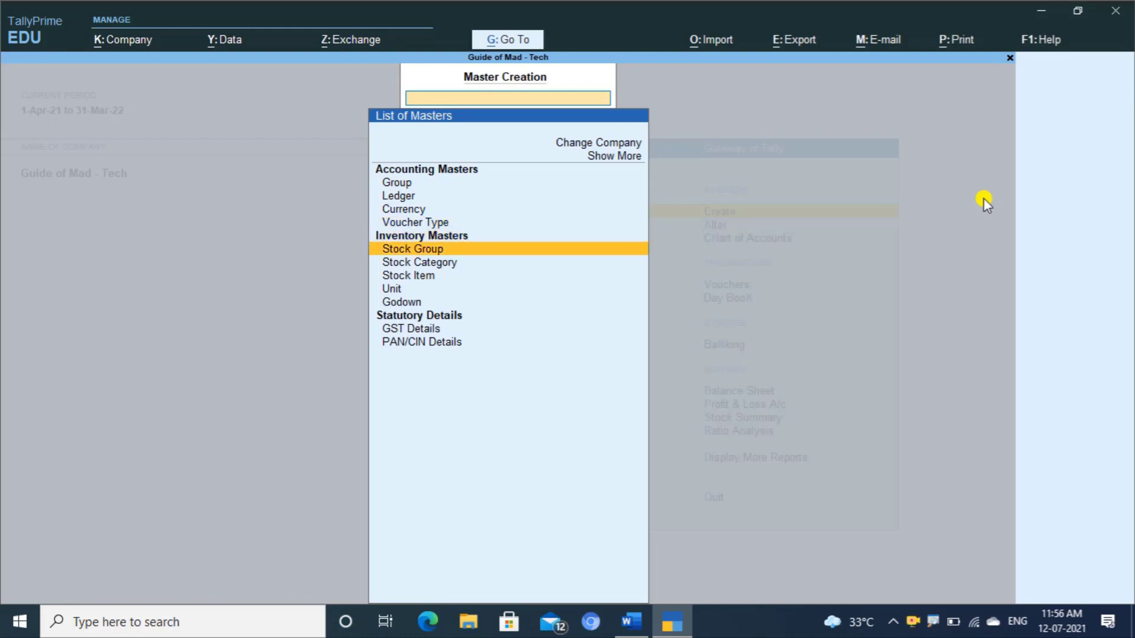
{"action": "key", "text": "Return"}
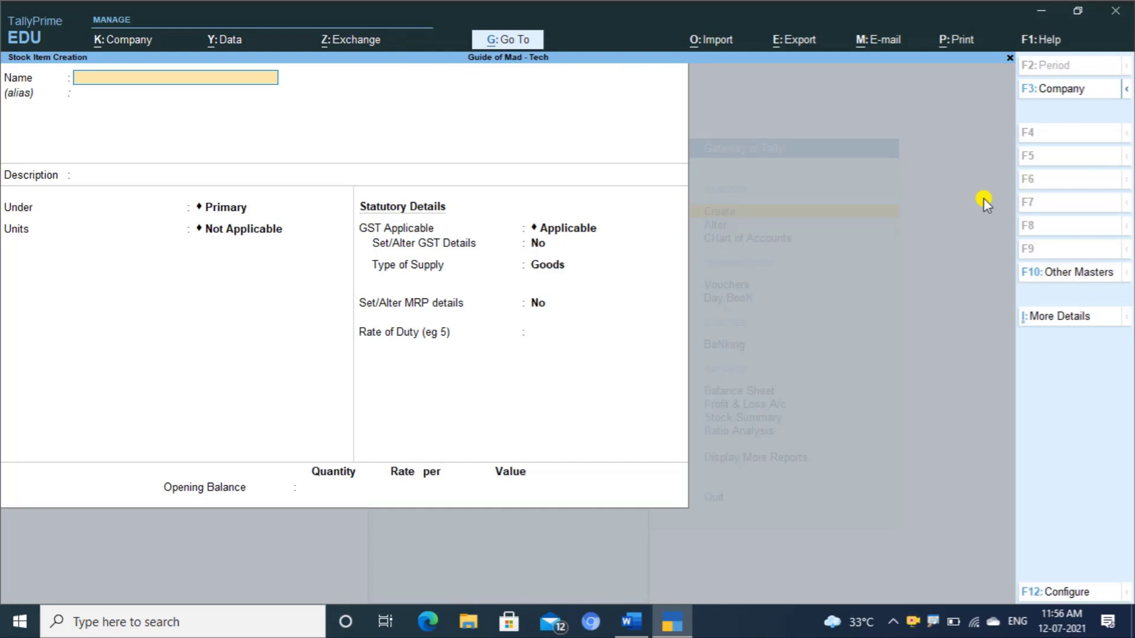
{"action": "type", "text": "CPU"}
{"action": "key", "text": "Return"}
{"action": "key", "text": "Return"}
{"action": "key", "text": "Return"}
{"action": "key", "text": "Return"}
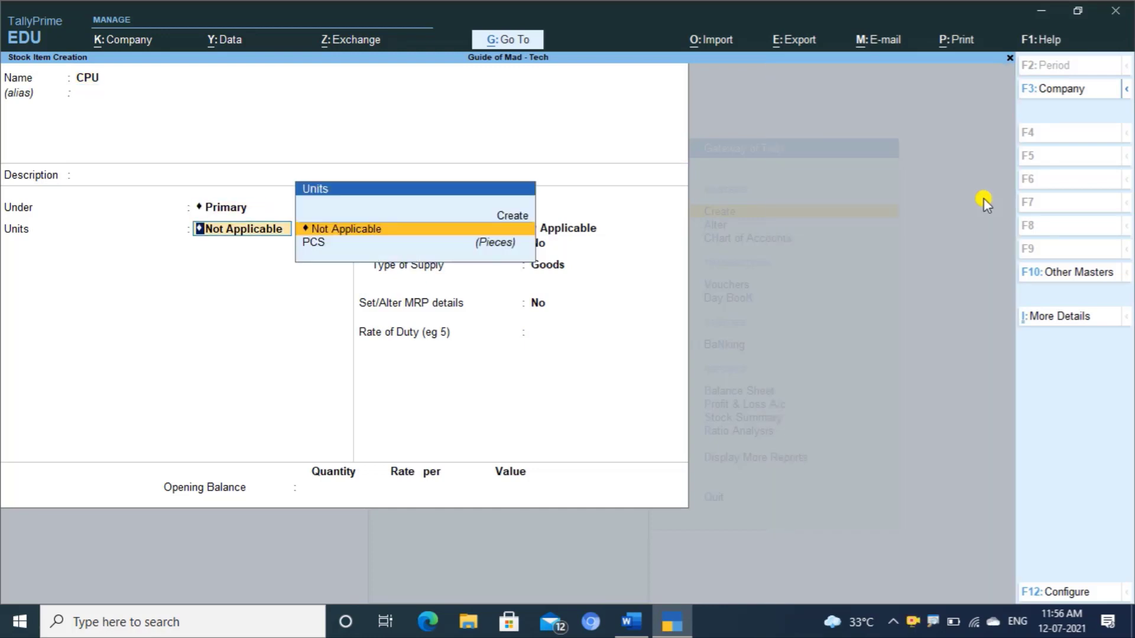
{"action": "key", "text": "Down"}
{"action": "key", "text": "Return"}
- Enable GST details for the CPU item, with description CPU and HSN/SAC code 55885565
{"action": "key", "text": "Return"}
{"action": "type", "text": "Yes"}
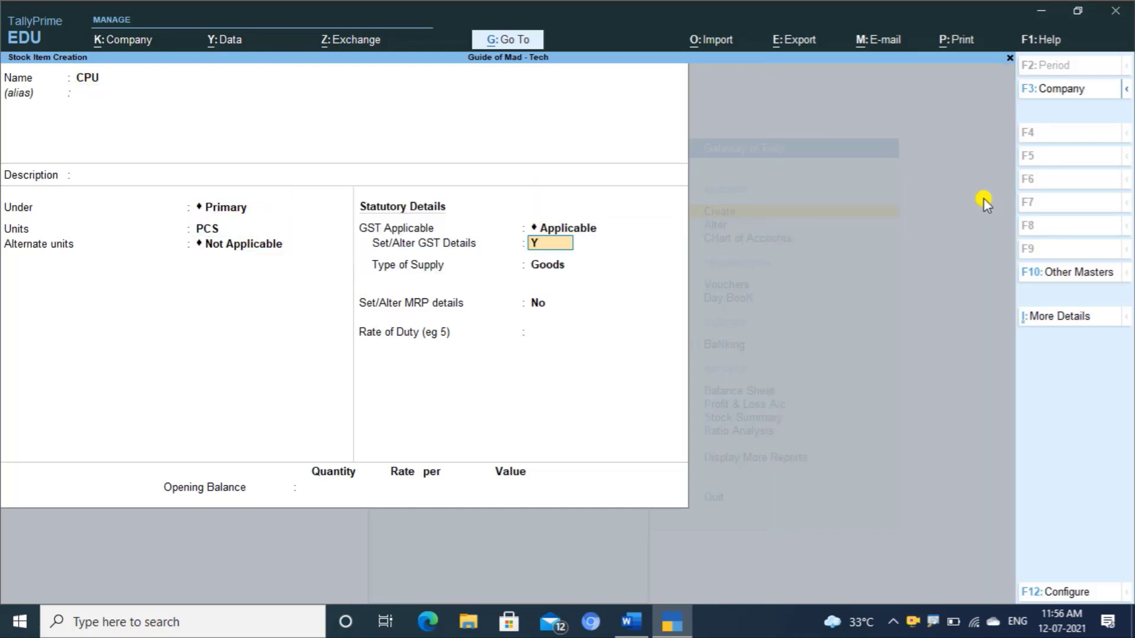
{"action": "key", "text": "Return"}
{"action": "type", "text": "CPU"}
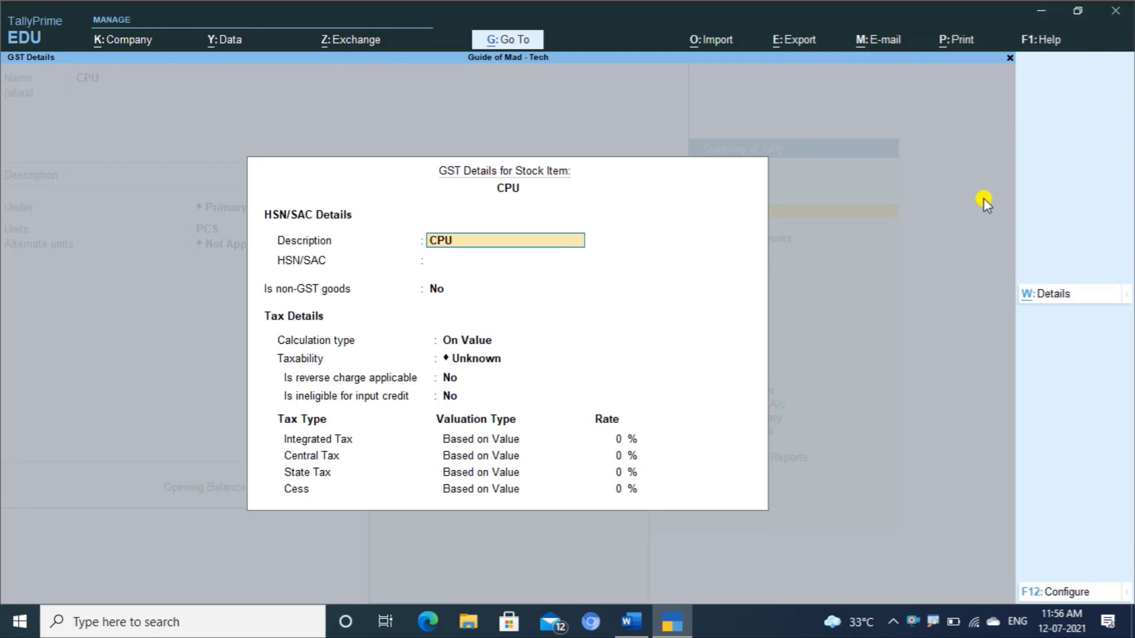
{"action": "key", "text": "Return"}
{"action": "type", "text": "558"}
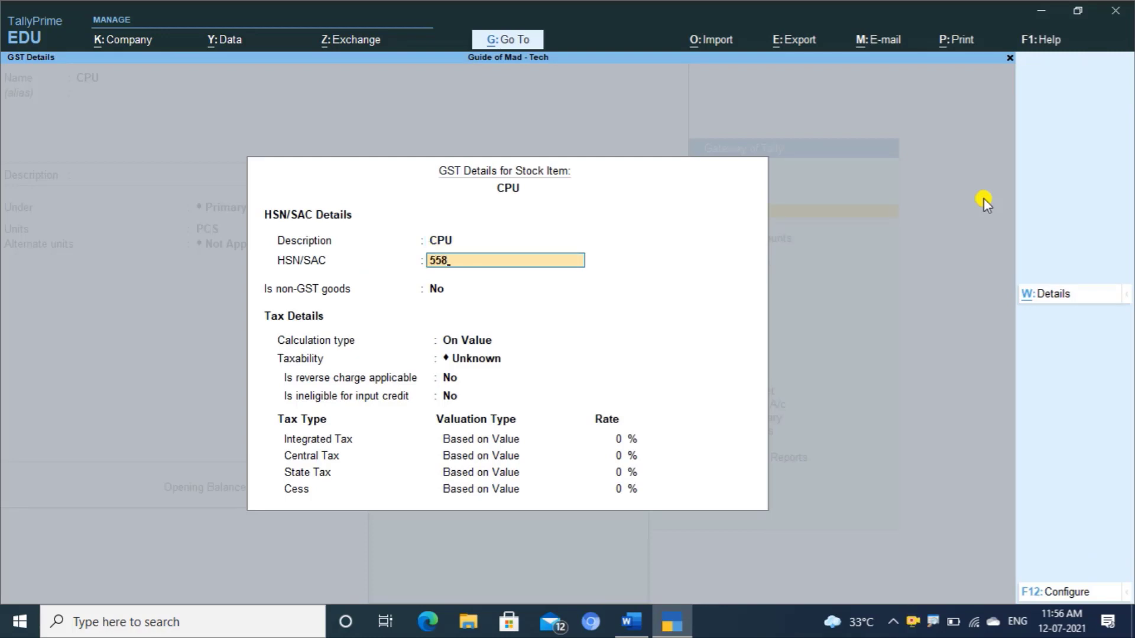
{"action": "type", "text": "85565"}
{"action": "key", "text": "Return"}
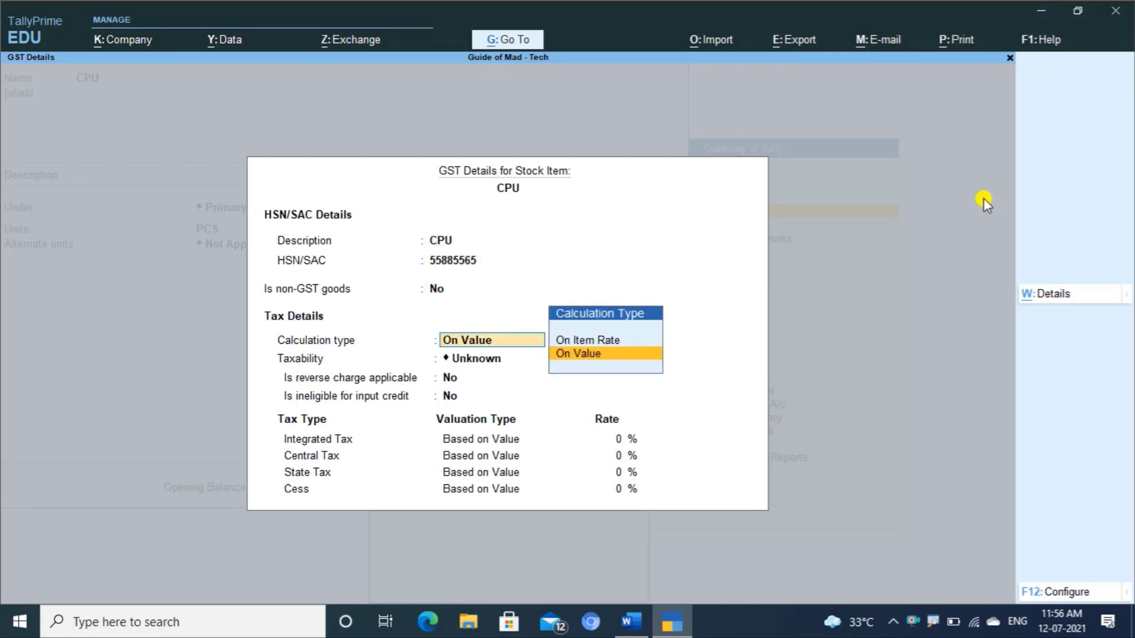
- Keep CPU's tax calculation type as On Value and set its taxability to Taxable
{"action": "key", "text": "Return"}
{"action": "key", "text": "Down"}
{"action": "key", "text": "Down"}
{"action": "key", "text": "Down"}
{"action": "key", "text": "Return"}
{"action": "key", "text": "Return"}
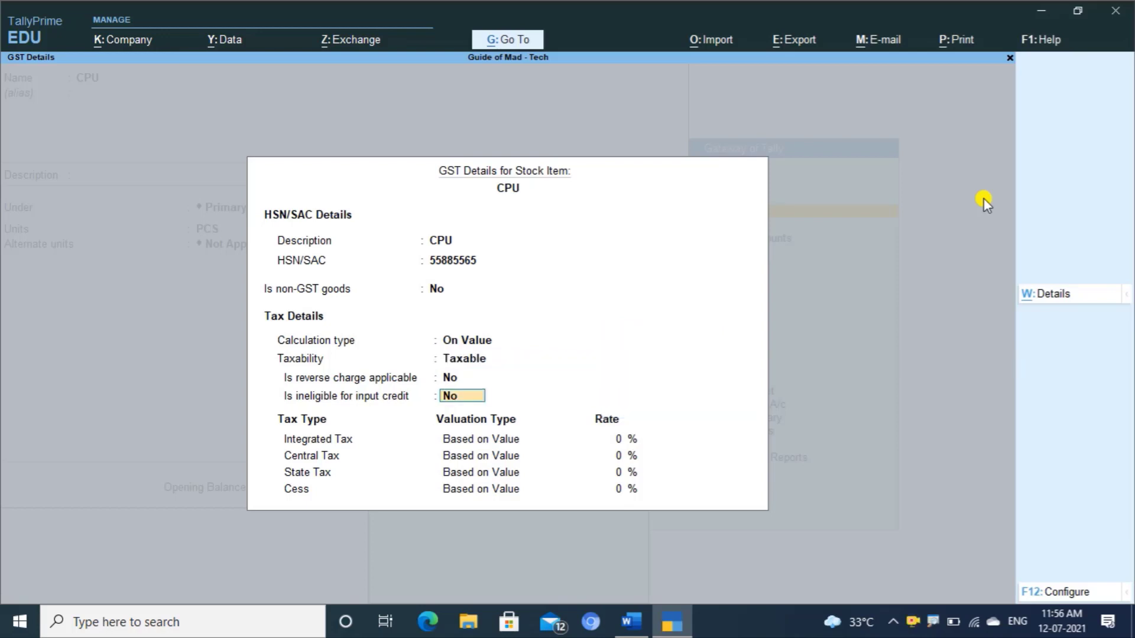
- Set CPU's integrated tax rate to 18% and save the stock item
{"action": "key", "text": "Return"}
{"action": "type", "text": "18"}
{"action": "key", "text": "Return"}
{"action": "key", "text": "Return"}
{"action": "key", "text": "Return"}
{"action": "key", "text": "Return"}
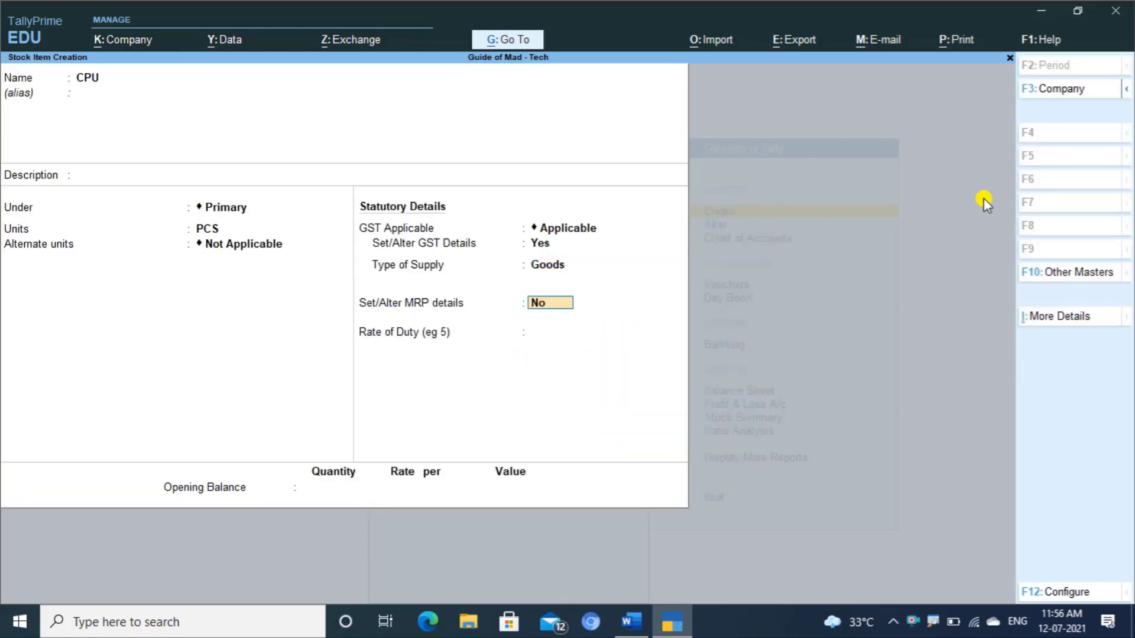
{"action": "key", "text": "Return"}
{"action": "key", "text": "Return"}
{"action": "key", "text": "Return"}
{"action": "type", "text": "y"}
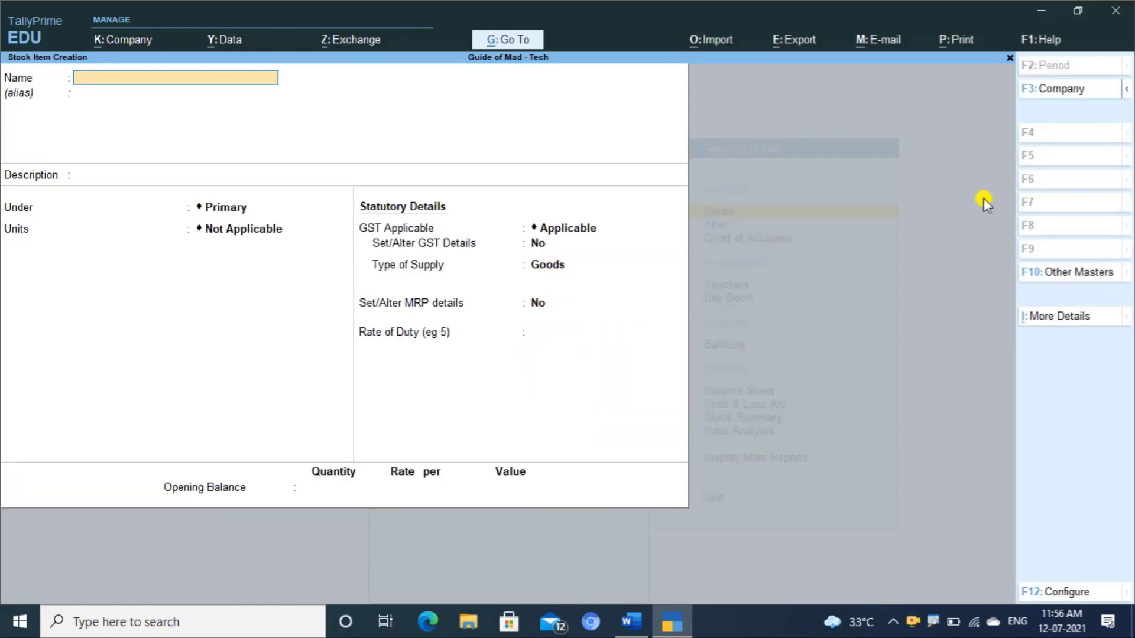
- Start a second stock item named GPU under the Primary group with PCS as its unit
{"action": "type", "text": "GPU"}
{"action": "key", "text": "Return"}
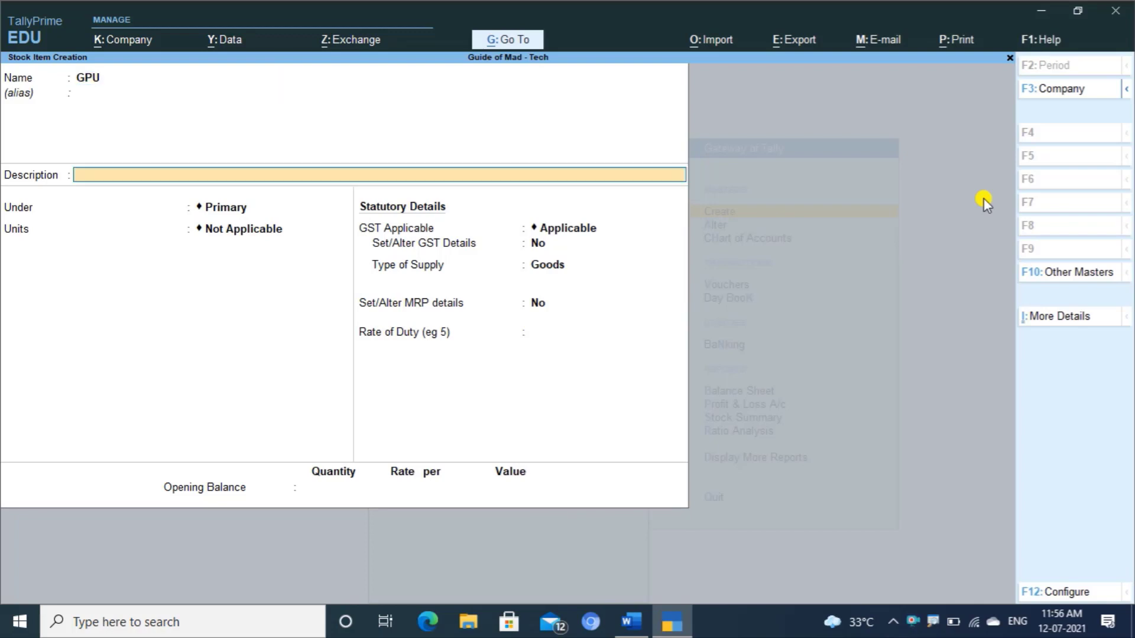
{"action": "key", "text": "Return"}
{"action": "key", "text": "Down"}
{"action": "key", "text": "Down"}
{"action": "key", "text": "Up"}
{"action": "key", "text": "Up"}
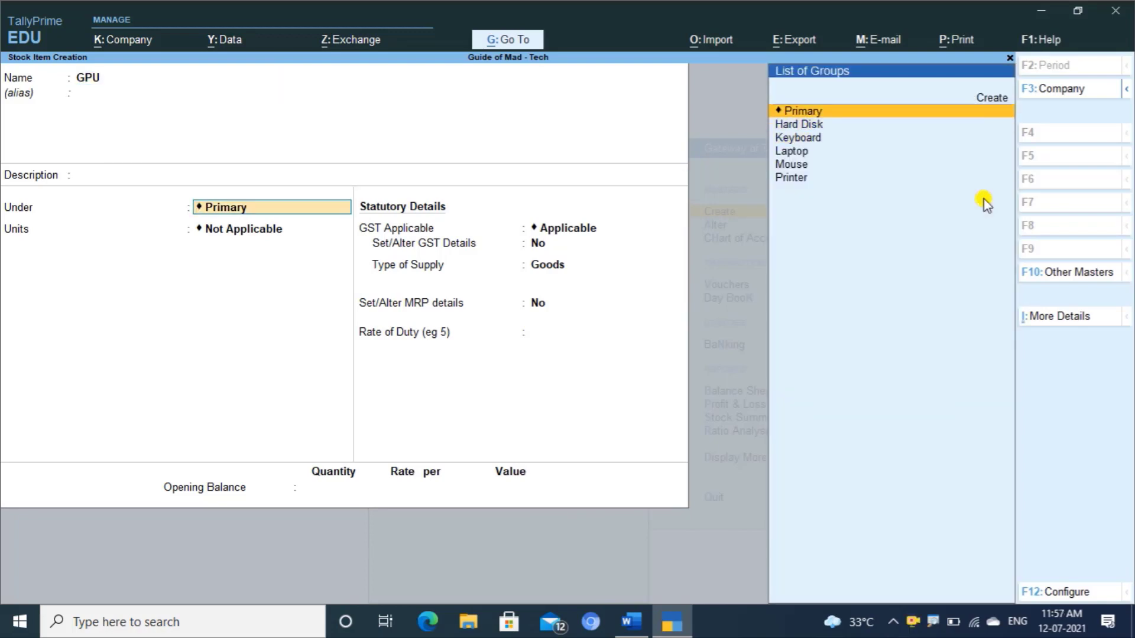
{"action": "key", "text": "Return"}
{"action": "key", "text": "Down"}
- Enable GST details for the GPU item, with HSN/SAC code 5656565 and taxability Taxable
{"action": "type", "text": "yes"}
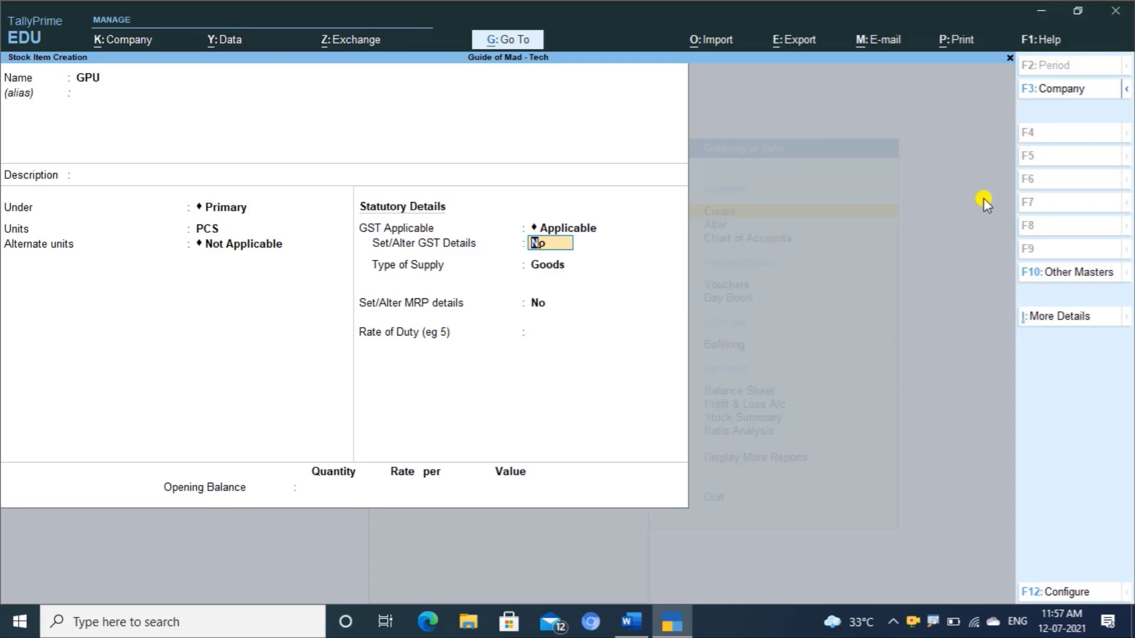
{"action": "key", "text": "Return"}
{"action": "type", "text": "5656565"}
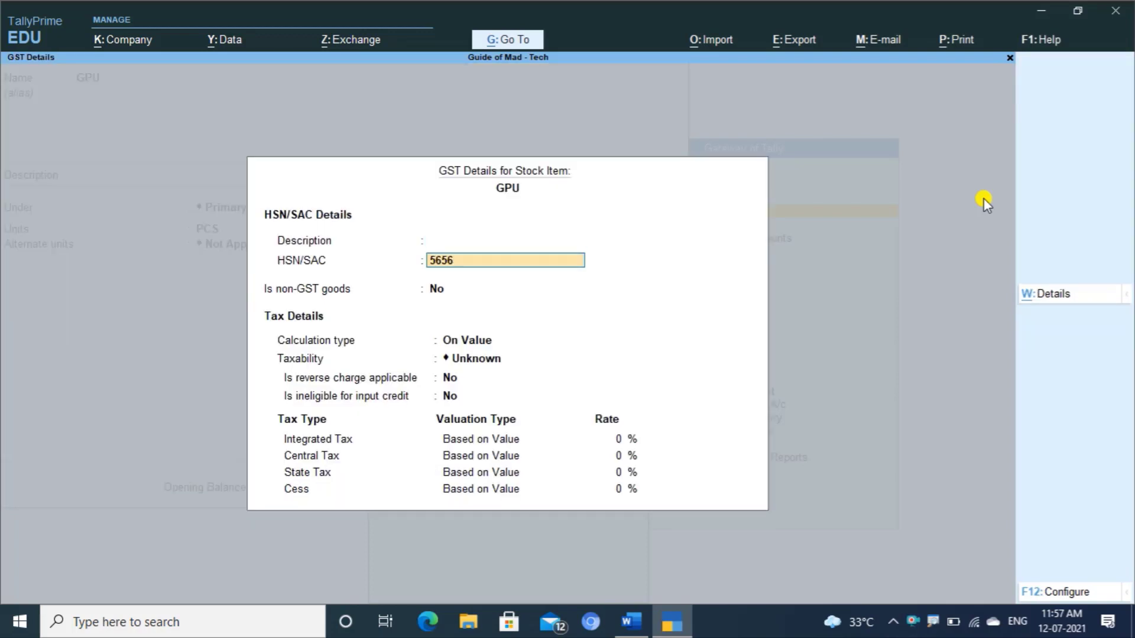
{"action": "key", "text": "Return"}
{"action": "key", "text": "Return"}
{"action": "key", "text": "Down"}
{"action": "key", "text": "Down"}
{"action": "key", "text": "Down"}
{"action": "key", "text": "Return"}
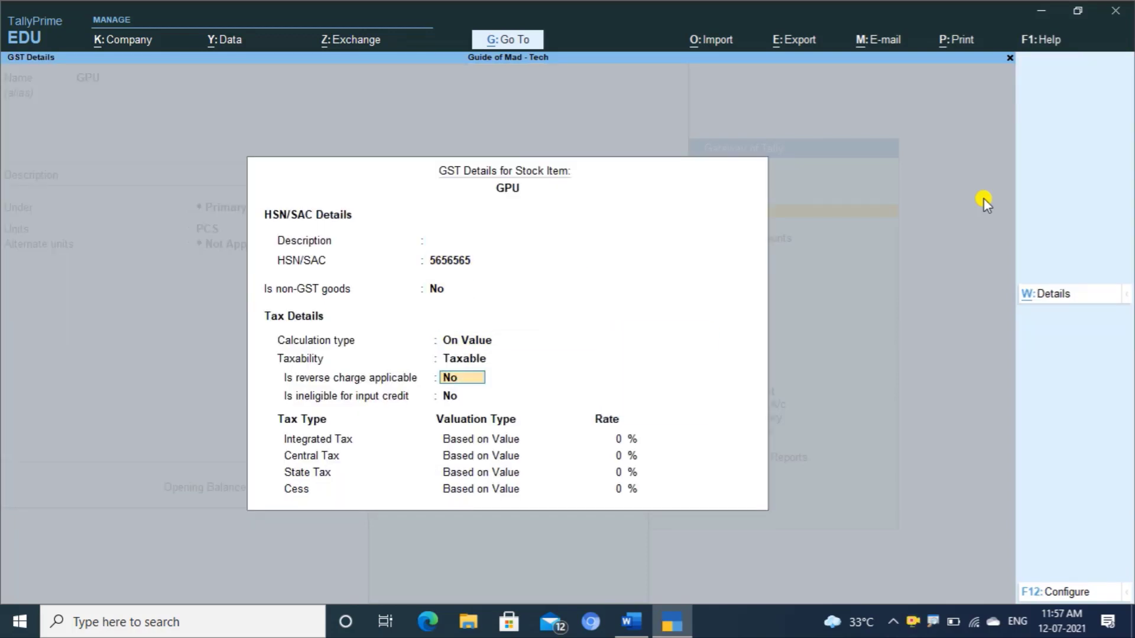
- Set GPU's integrated tax rate to 18% and save the stock item
{"action": "key", "text": "Return"}
{"action": "key", "text": "Return"}
{"action": "type", "text": "18"}
{"action": "key", "text": "Return"}
{"action": "key", "text": "Return"}
{"action": "key", "text": "Return"}
{"action": "key", "text": "Return"}
{"action": "key", "text": "Return"}
{"action": "key", "text": "Return"}
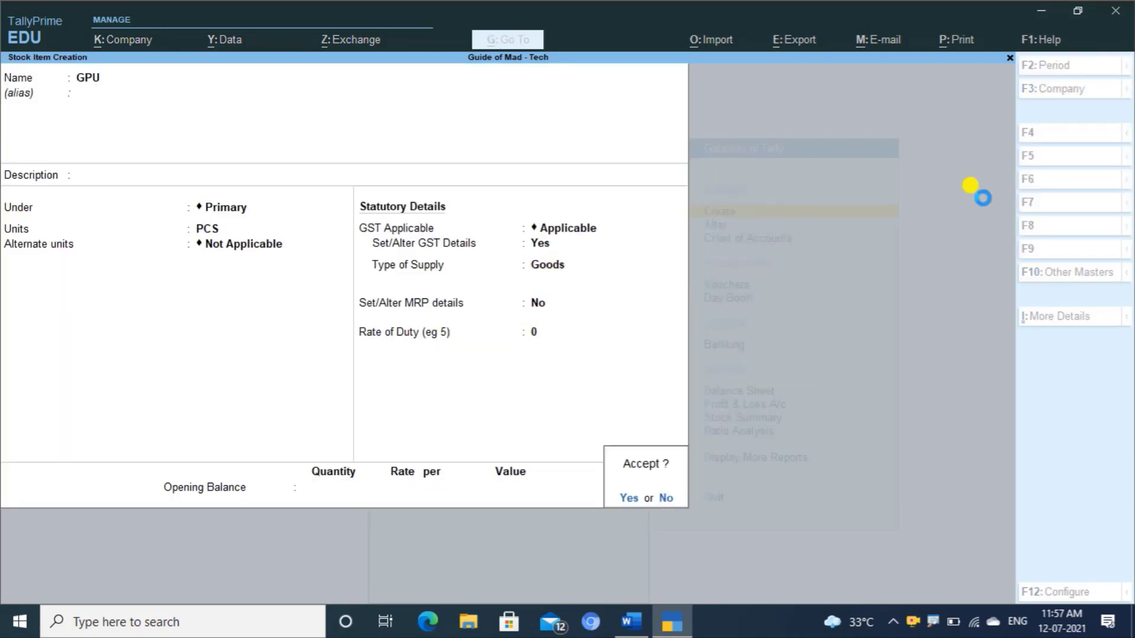
{"action": "key", "text": "Return"}
- Start a stock item named Battery under the Primary group with PCS as its unit
{"action": "type", "text": "BATT"}
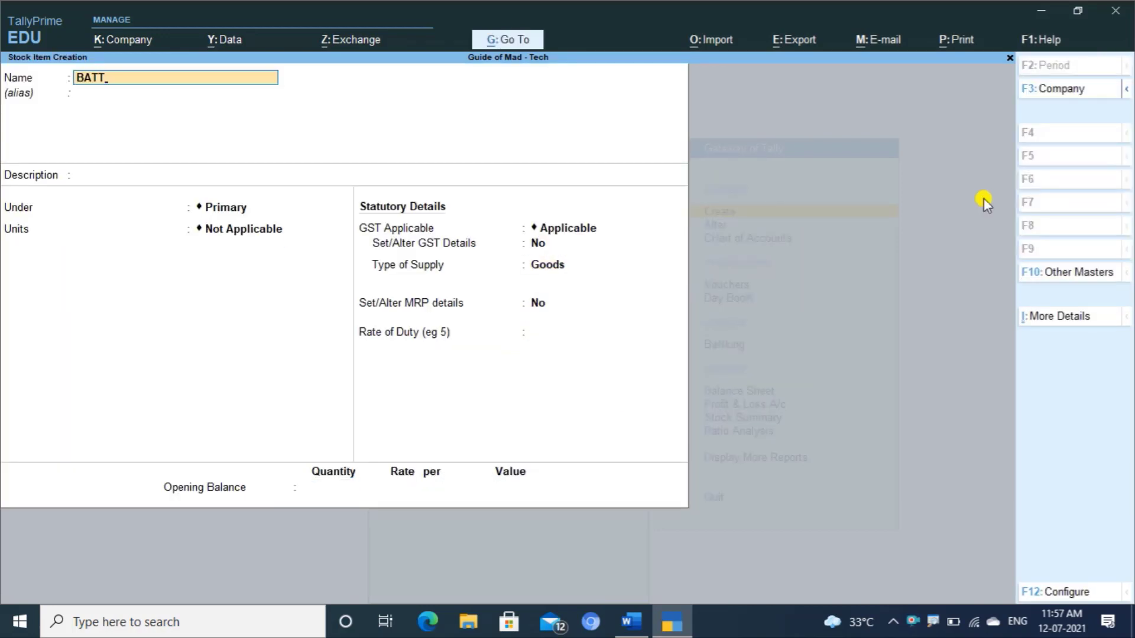
{"action": "key", "text": "BackSpace"}
{"action": "key", "text": "BackSpace"}
{"action": "type", "text": "attery"}
{"action": "key", "text": "Return"}
{"action": "key", "text": "Return"}
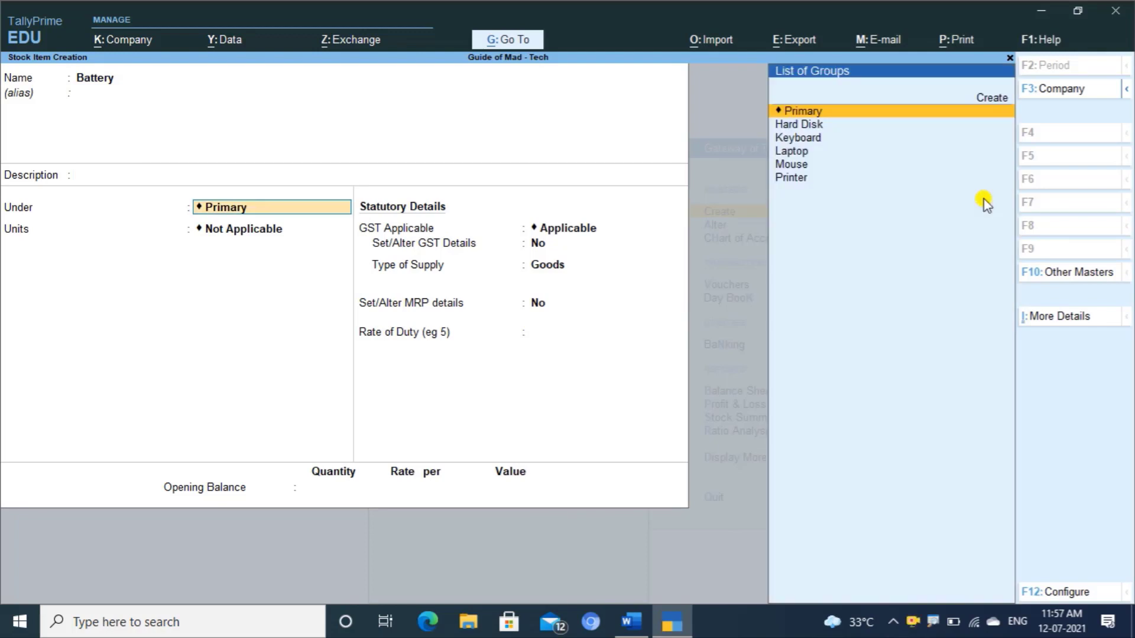
{"action": "key", "text": "Return"}
{"action": "key", "text": "Return"}
{"action": "key", "text": "BackSpace"}
{"action": "key", "text": "Down"}
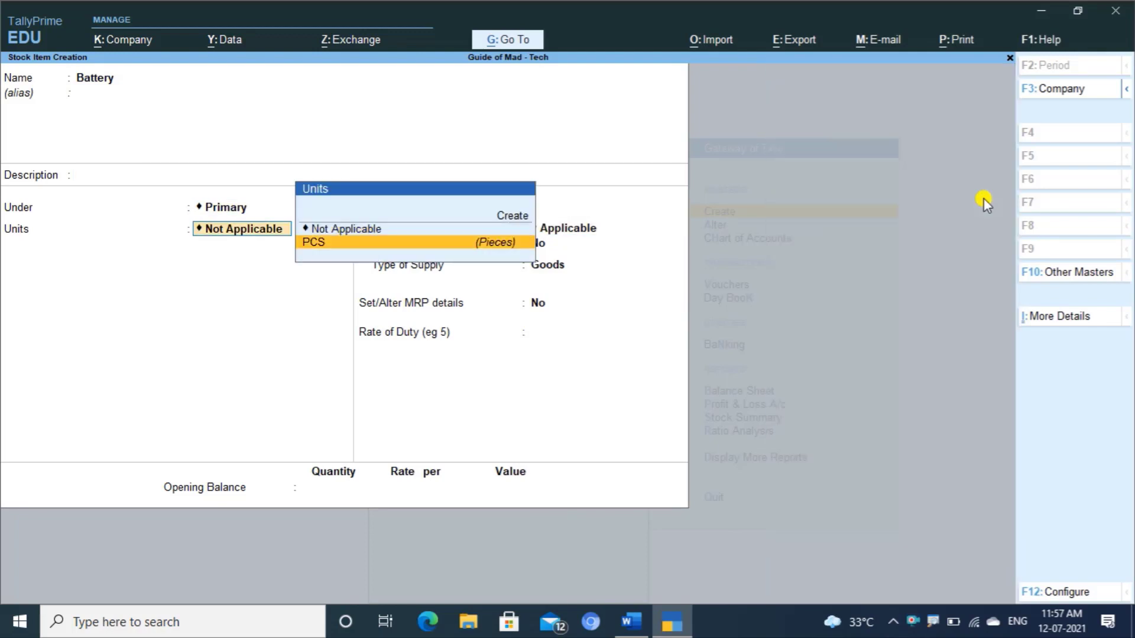
{"action": "key", "text": "Return"}
{"action": "key", "text": "Return"}
{"action": "key", "text": "Return"}
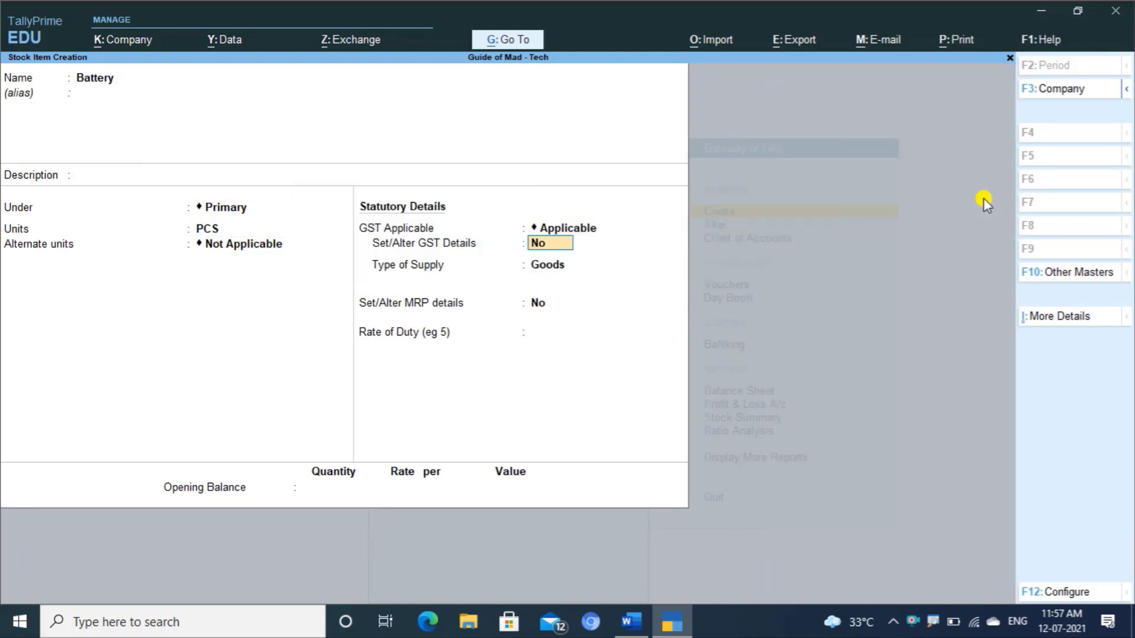
- Enable GST details for Battery with description Battery, HSN/SAC code 5656565 and taxability Taxable
{"action": "type", "text": "yes"}
{"action": "key", "text": "Return"}
{"action": "type", "text": "Battery"}
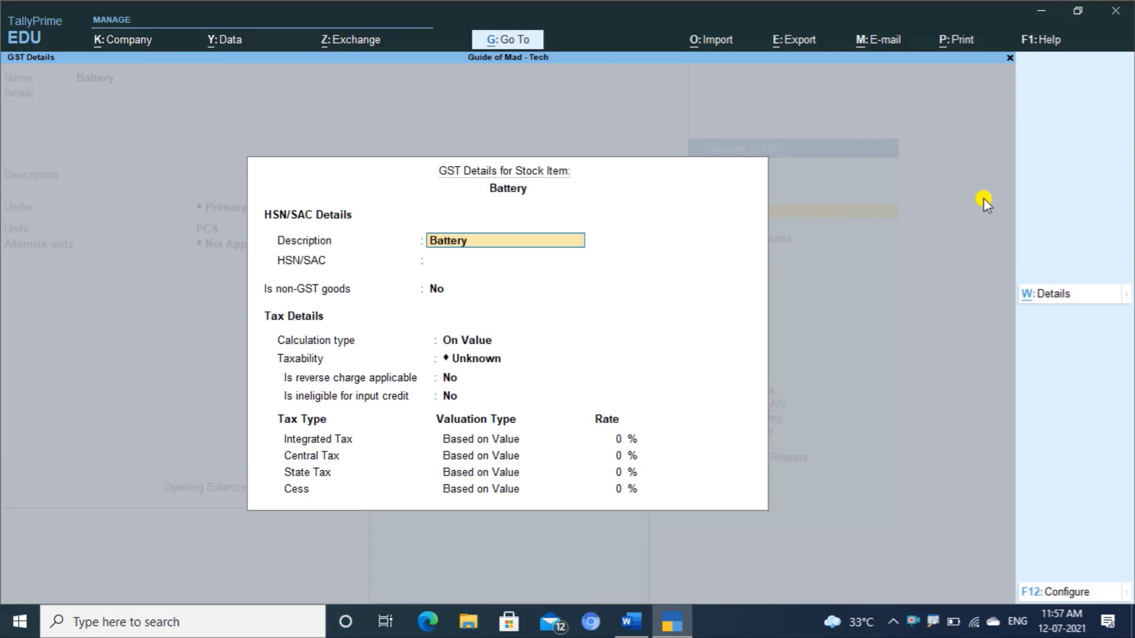
{"action": "key", "text": "Return"}
{"action": "type", "text": "5656565"}
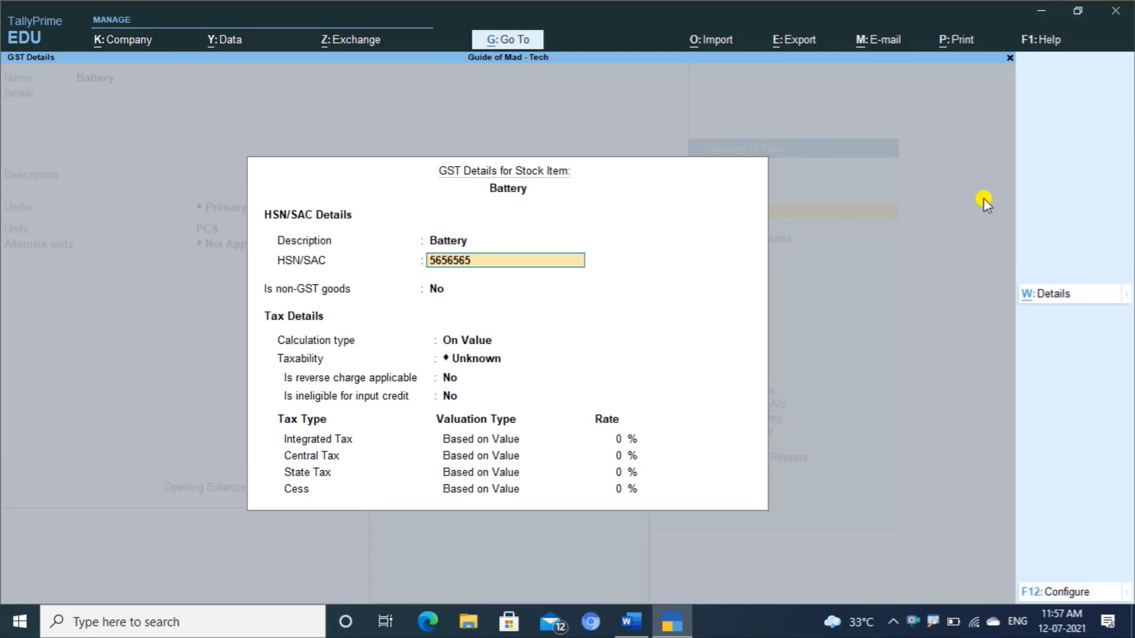
{"action": "key", "text": "Return"}
{"action": "key", "text": "Return"}
{"action": "key", "text": "Return"}
{"action": "key", "text": "Down"}
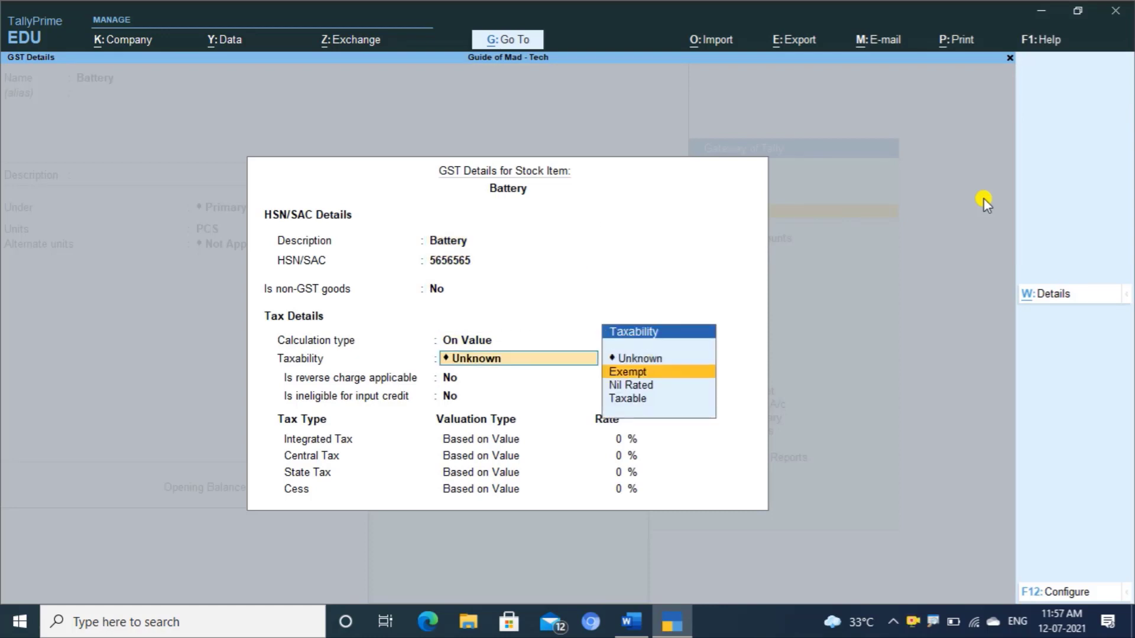
{"action": "key", "text": "Down"}
{"action": "key", "text": "Down"}
{"action": "key", "text": "Return"}
- Set Battery's integrated tax rate to 18% and save the stock item
{"action": "key", "text": "Return"}
{"action": "key", "text": "Return"}
{"action": "type", "text": "18"}
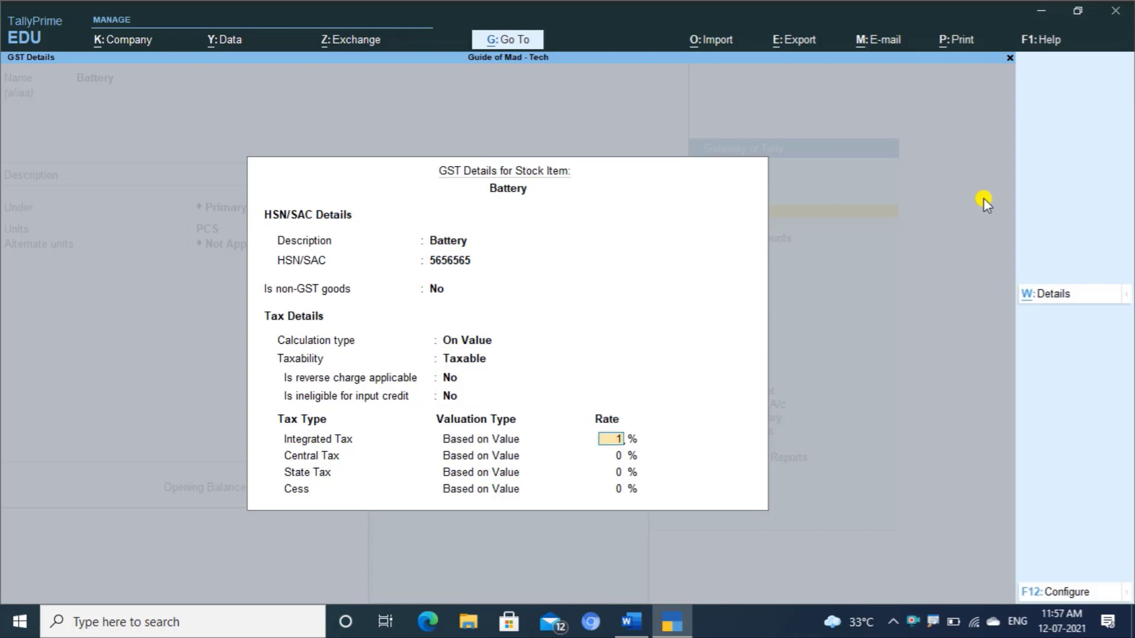
{"action": "key", "text": "Return"}
{"action": "key", "text": "Return"}
{"action": "key", "text": "Return"}
{"action": "key", "text": "Return"}
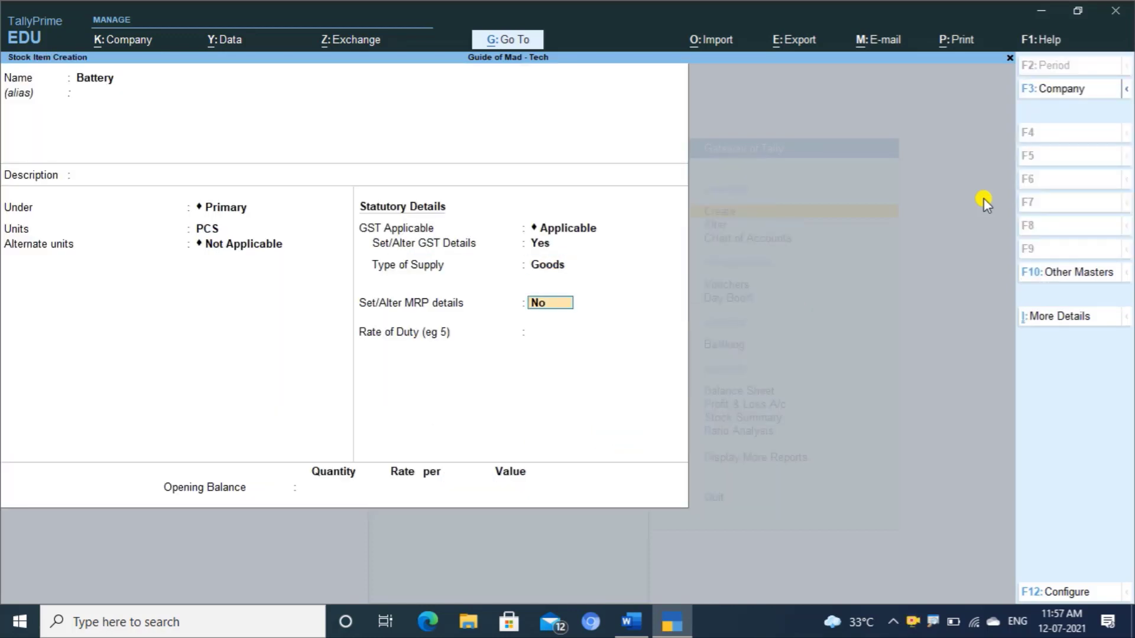
{"action": "key", "text": "Return"}
{"action": "key", "text": "Return"}
{"action": "key", "text": "Return"}
{"action": "key", "text": "Return"}
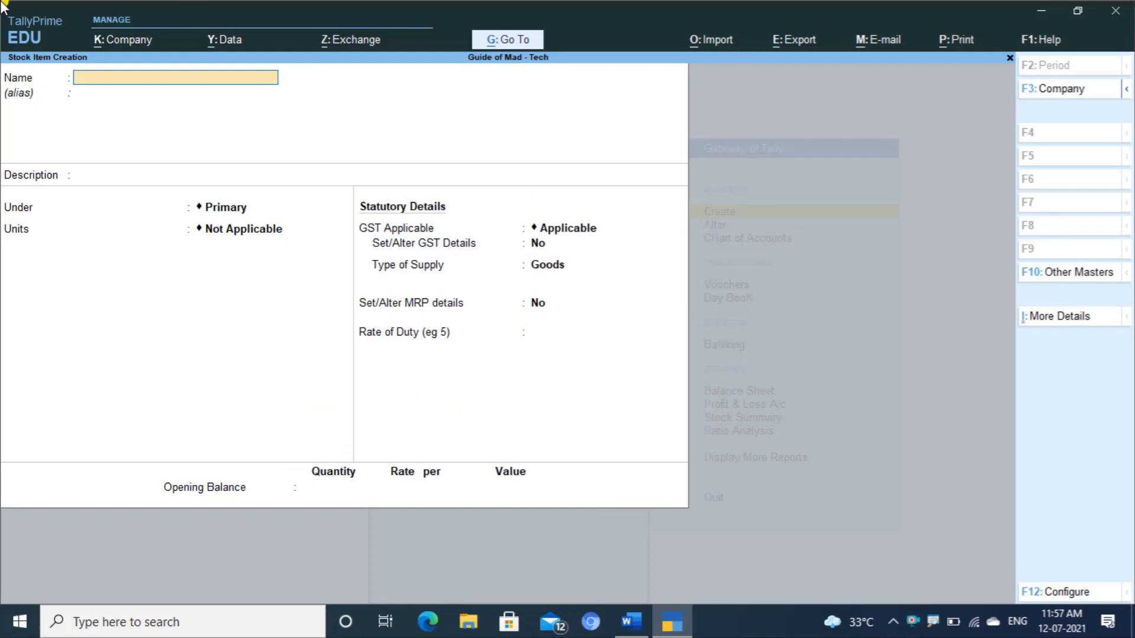
{"action": "right_click", "coordinate": [916, 632]}
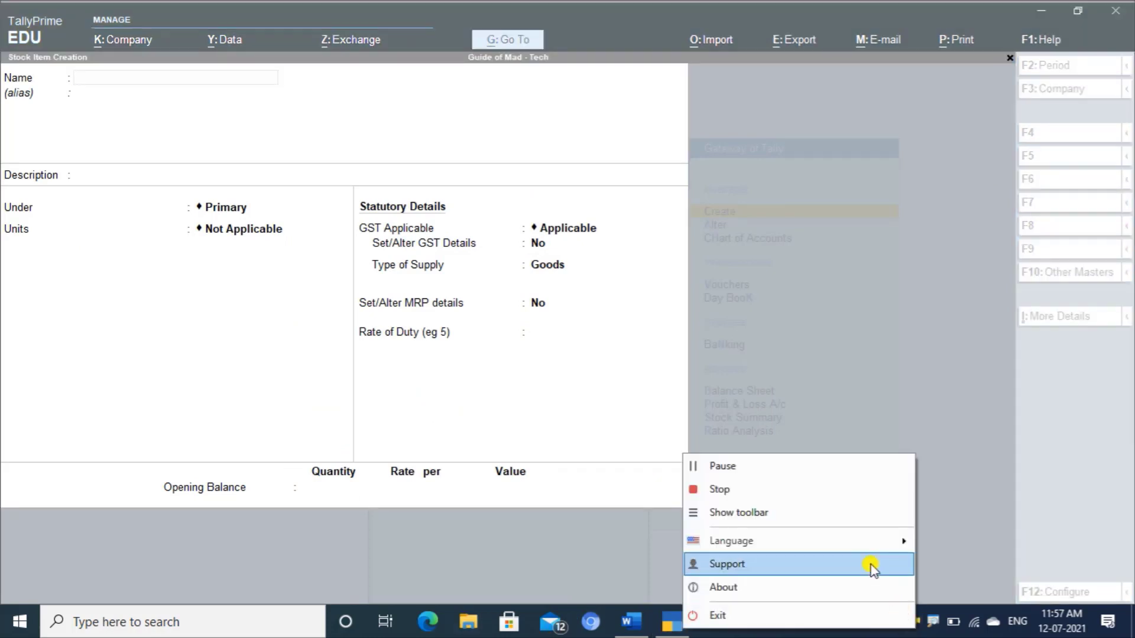
{"action": "left_click", "coordinate": [798, 467]}
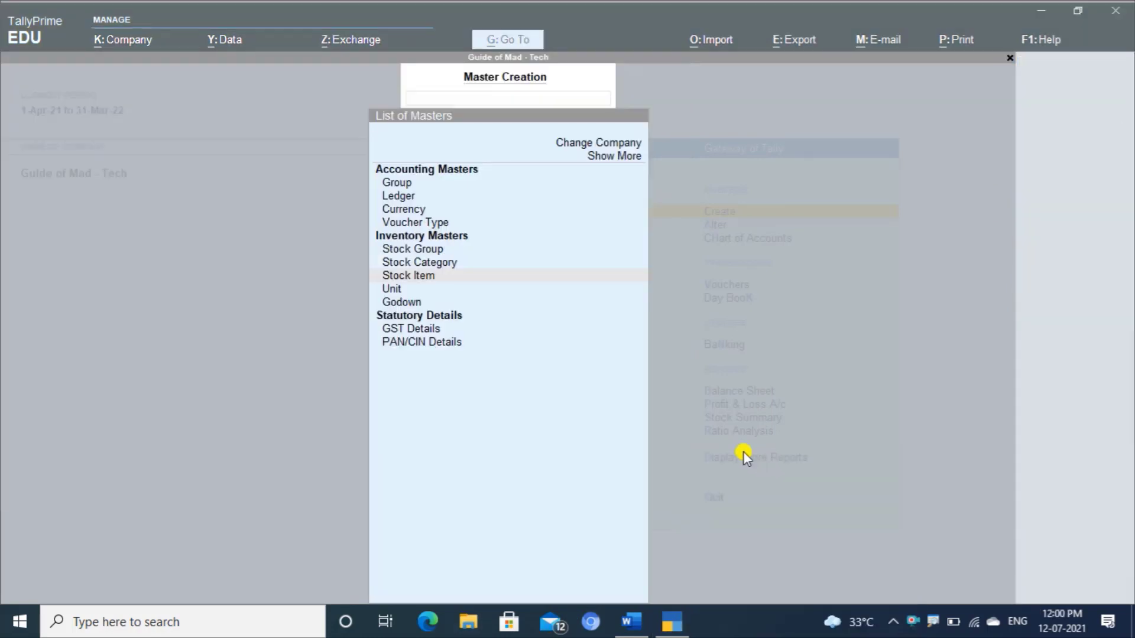
- Review the list of existing stock items available for alteration, then return to the Gateway of Tally
{"action": "key", "text": "Escape"}
{"action": "key", "text": "a"}
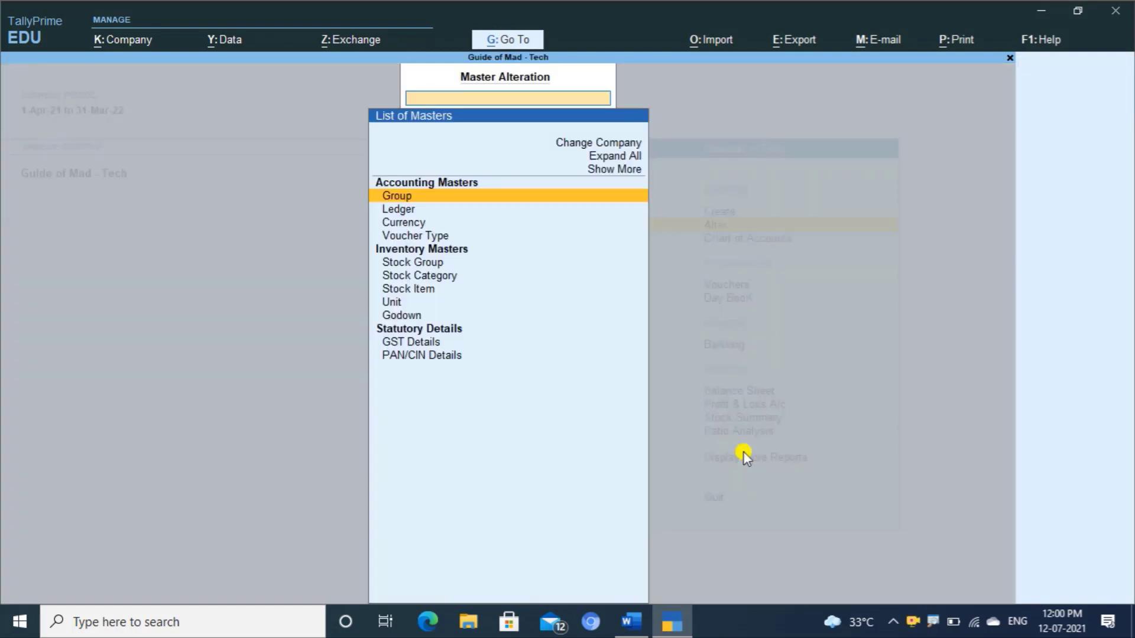
{"action": "key", "text": "Down"}
{"action": "key", "text": "Down"}
{"action": "key", "text": "Down"}
{"action": "key", "text": "Down"}
{"action": "key", "text": "Down"}
{"action": "key", "text": "Down"}
{"action": "key", "text": "Return"}
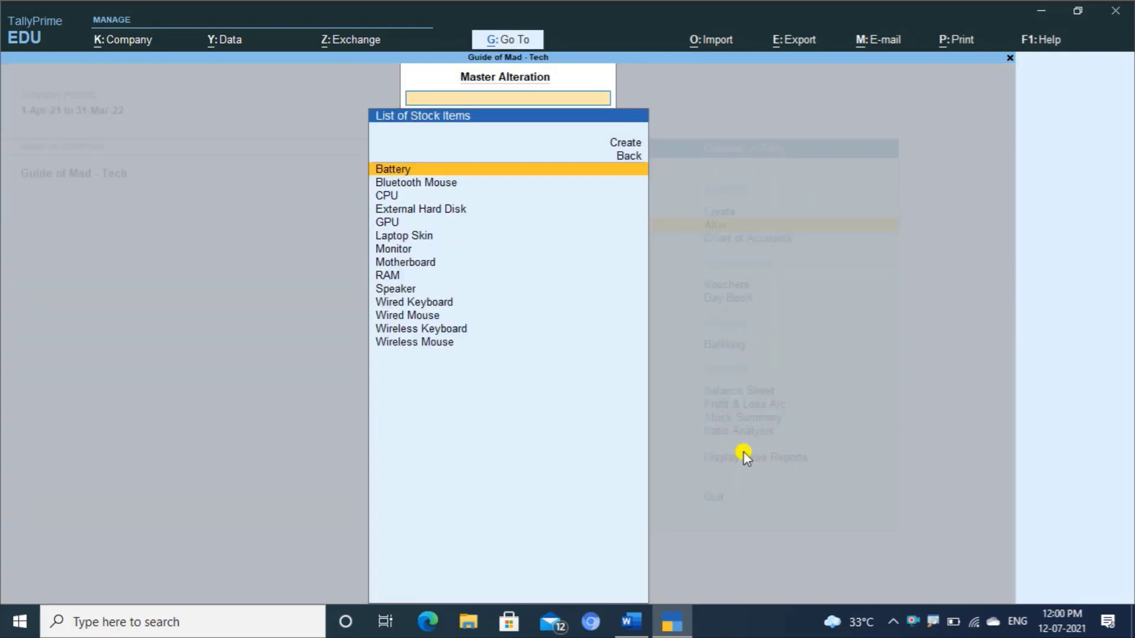
{"action": "key", "text": "Down"}
{"action": "key", "text": "Down"}
{"action": "key", "text": "Down"}
{"action": "key", "text": "Down"}
{"action": "key", "text": "Down"}
{"action": "key", "text": "Down"}
{"action": "key", "text": "Down"}
{"action": "key", "text": "Down"}
{"action": "key", "text": "Down"}
{"action": "key", "text": "Down"}
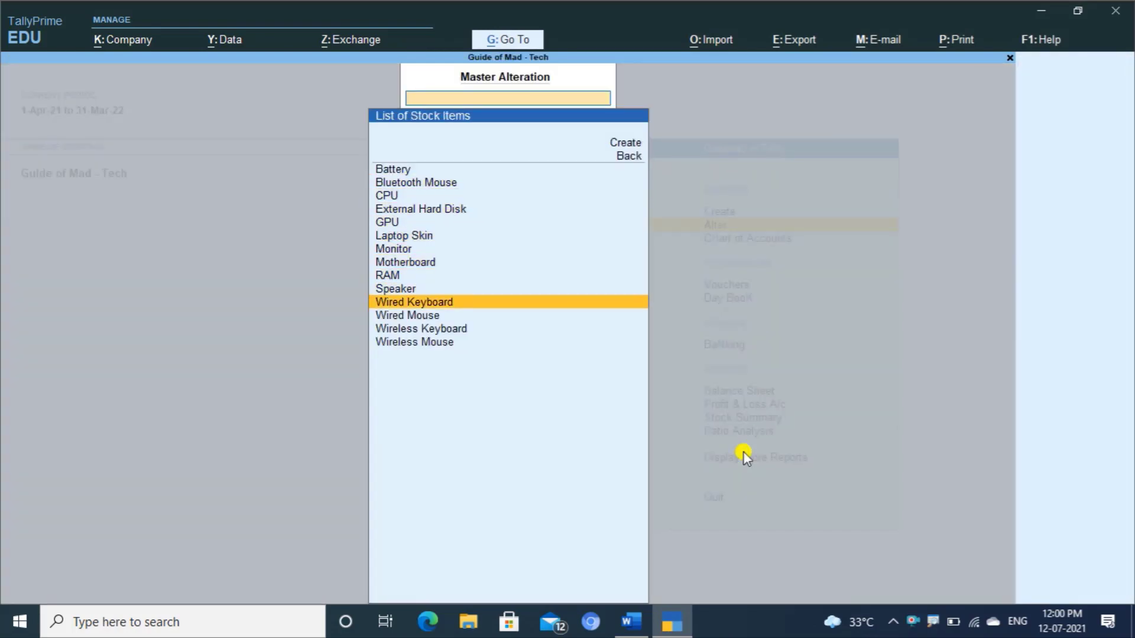
{"action": "key", "text": "Escape"}
{"action": "key", "text": "Escape"}
- Open a blank stock item creation form from the inventory masters
{"action": "key", "text": "Up"}
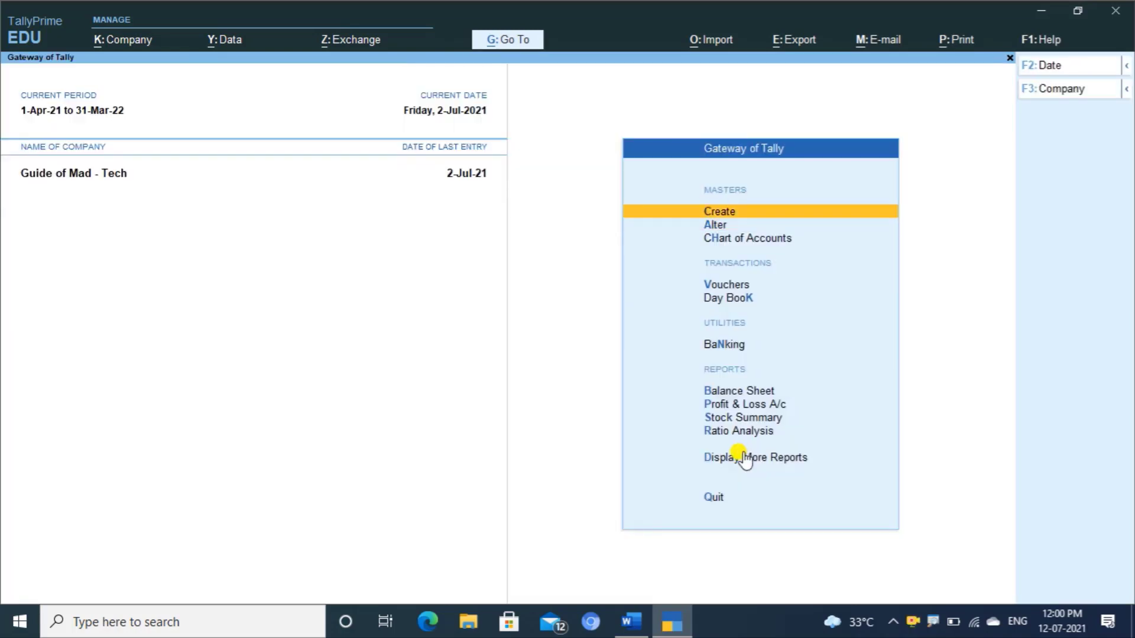
{"action": "key", "text": "Return"}
{"action": "key", "text": "Down"}
{"action": "key", "text": "Down"}
{"action": "key", "text": "Down"}
{"action": "key", "text": "Down"}
{"action": "key", "text": "Down"}
{"action": "key", "text": "Down"}
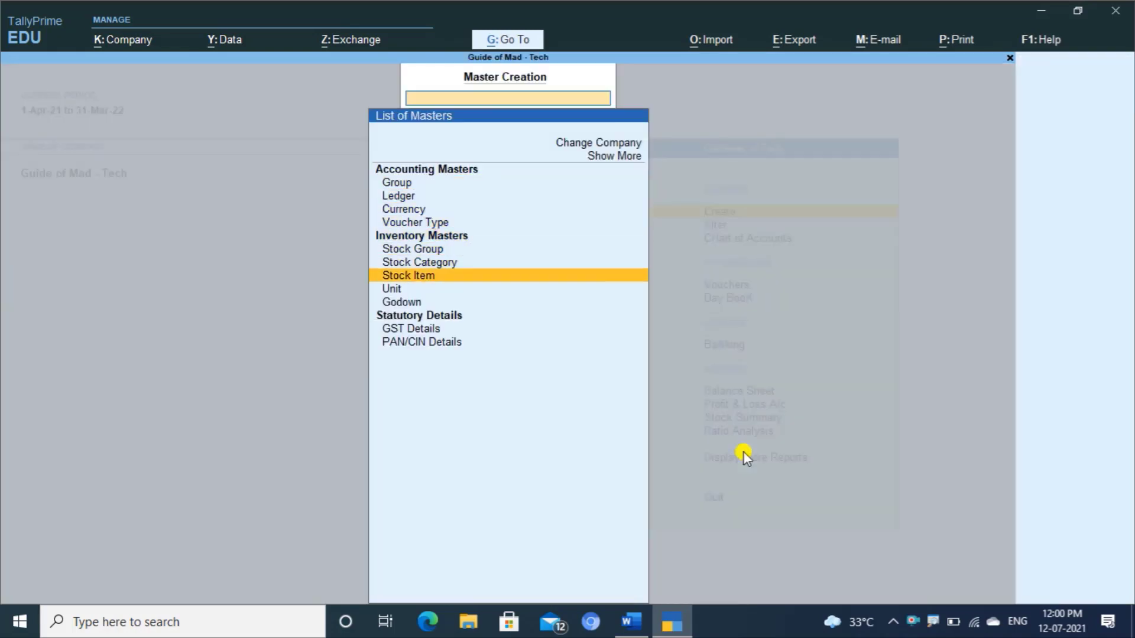
{"action": "key", "text": "Return"}
- Name the new stock item HP Laptop, under the Primary group with PCS as its unit
{"action": "type", "text": "HP"}
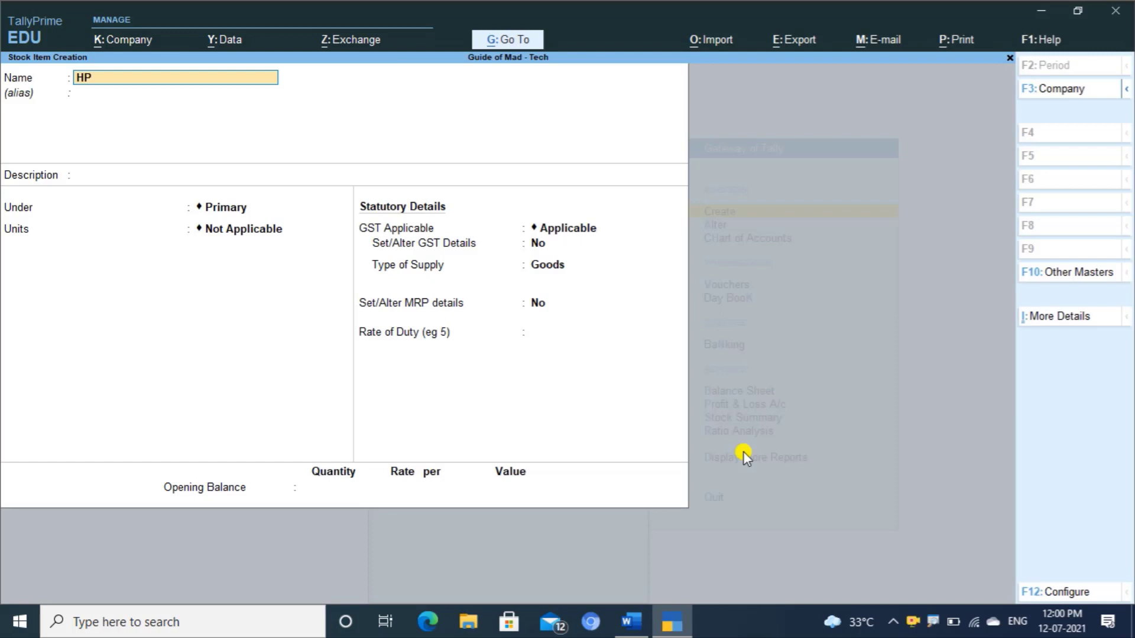
{"action": "type", "text": " Laptop"}
{"action": "key", "text": "Return"}
{"action": "key", "text": "Return"}
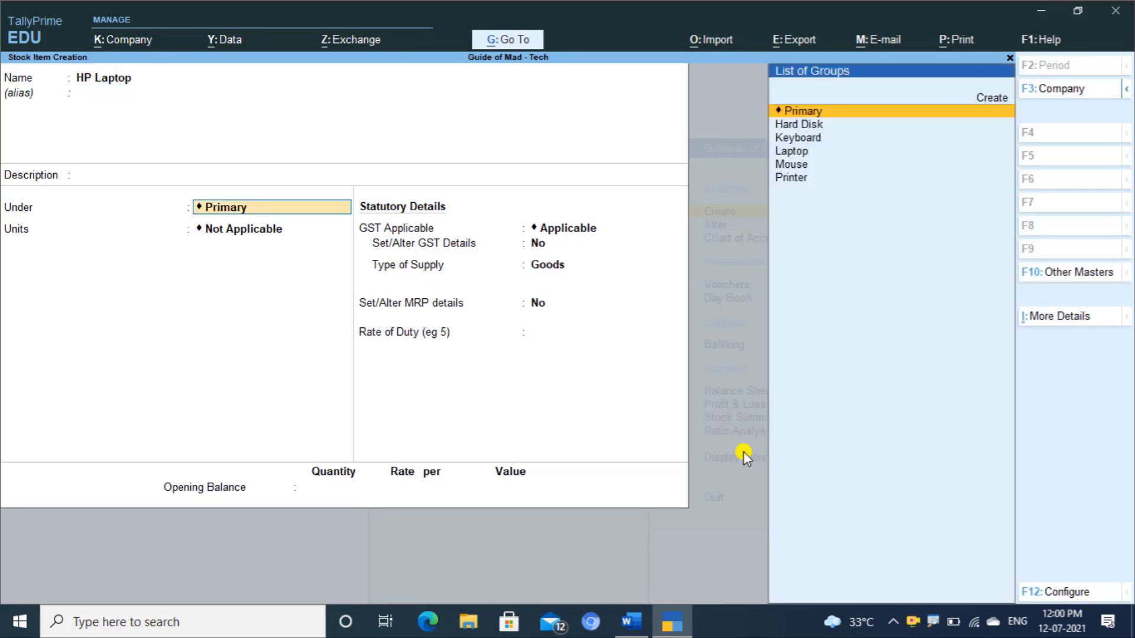
{"action": "key", "text": "Return"}
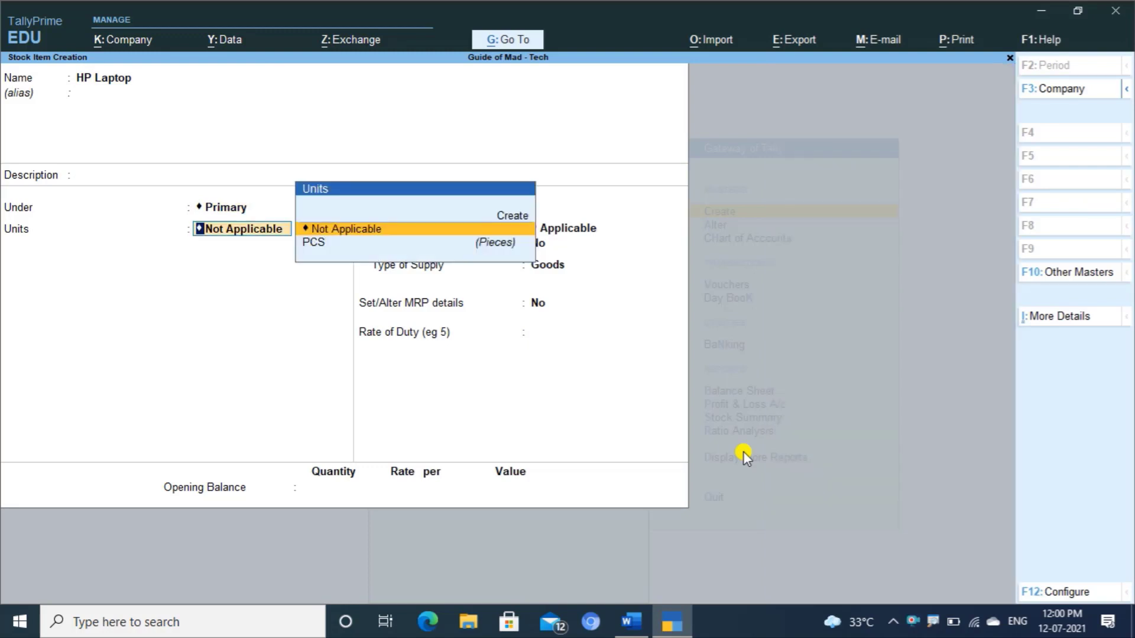
{"action": "key", "text": "Down"}
{"action": "key", "text": "Return"}
{"action": "key", "text": "Return"}
{"action": "key", "text": "Return"}
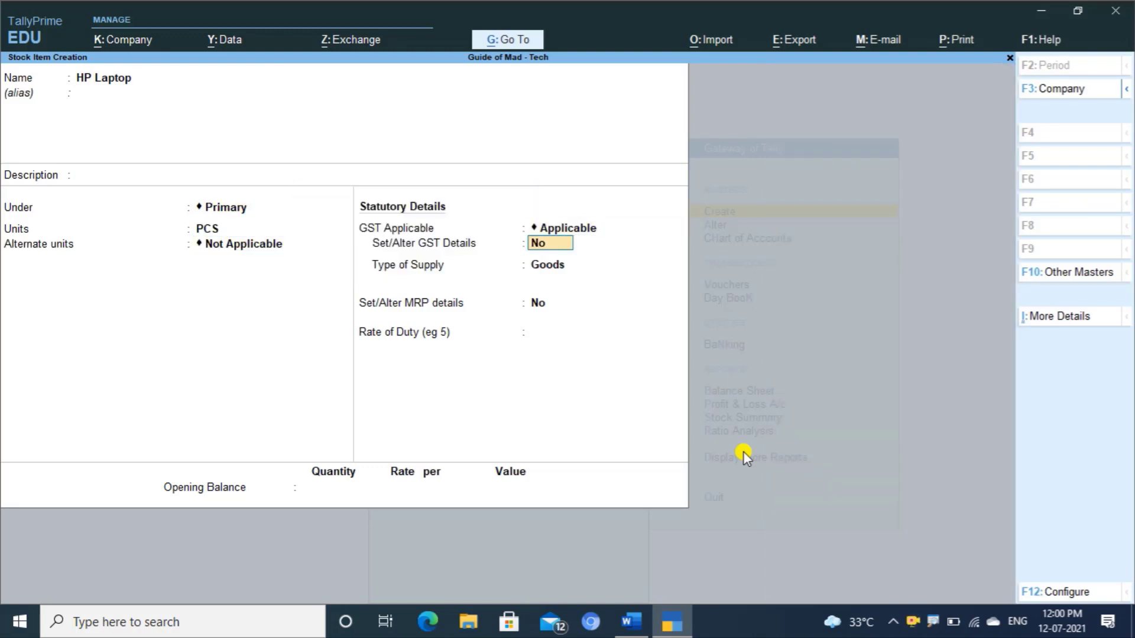
- Enable GST details for HP Laptop with description Laptop, HSN/SAC code 5656565 and taxability Taxable
{"action": "type", "text": "yes"}
{"action": "key", "text": "Return"}
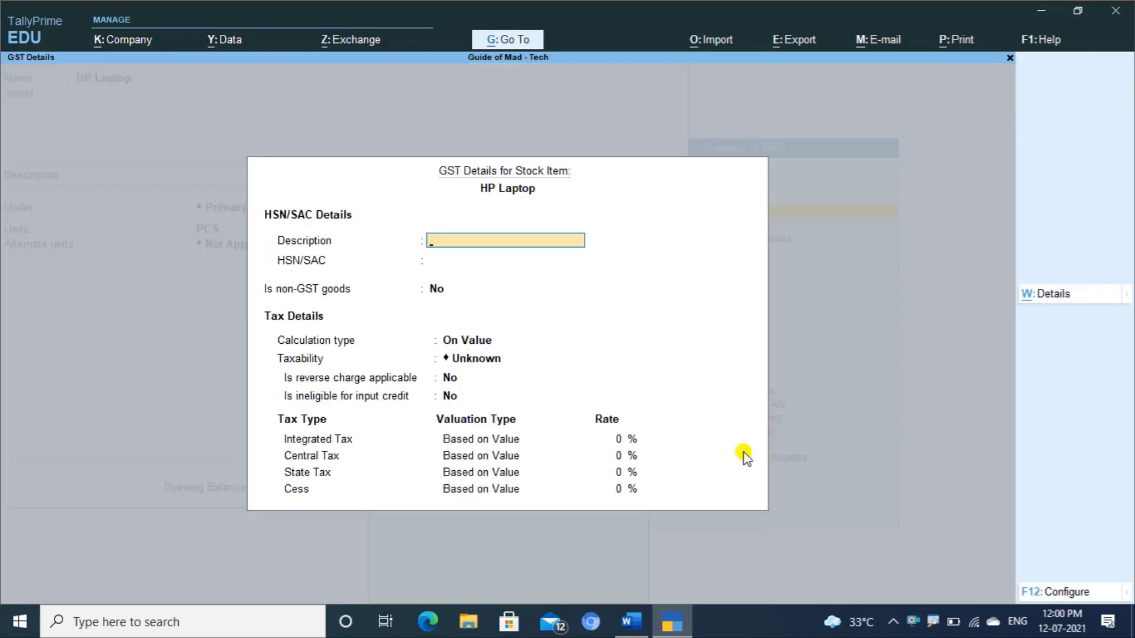
{"action": "type", "text": "Laptop"}
{"action": "key", "text": "Return"}
{"action": "type", "text": "5656565"}
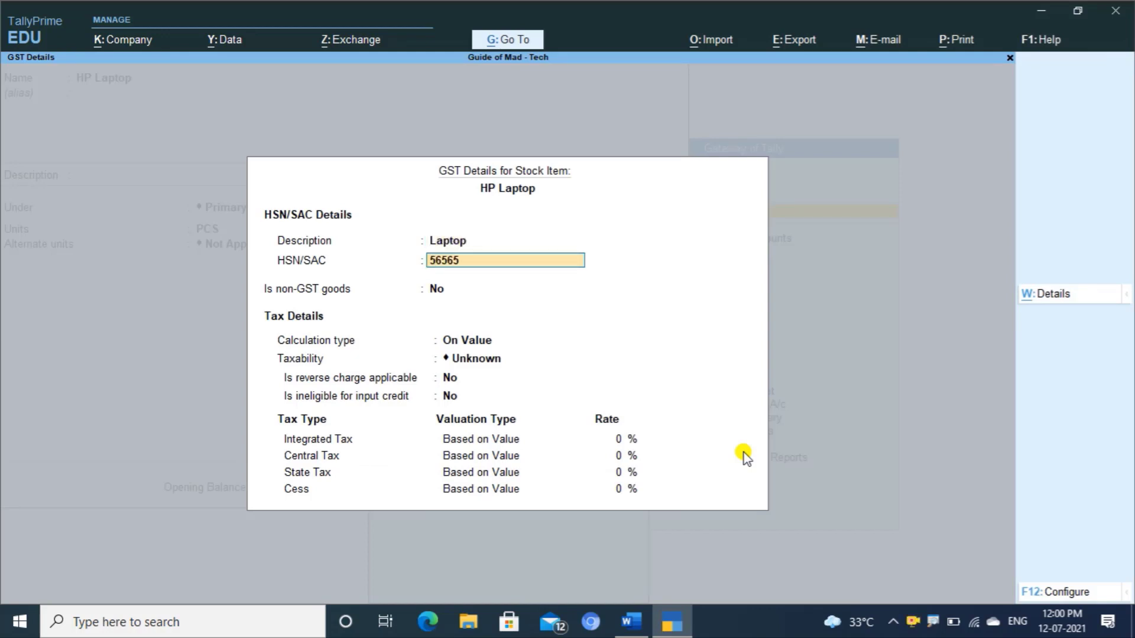
{"action": "key", "text": "Return"}
{"action": "key", "text": "Return"}
{"action": "key", "text": "Return"}
{"action": "key", "text": "Down"}
{"action": "key", "text": "Down"}
{"action": "key", "text": "Down"}
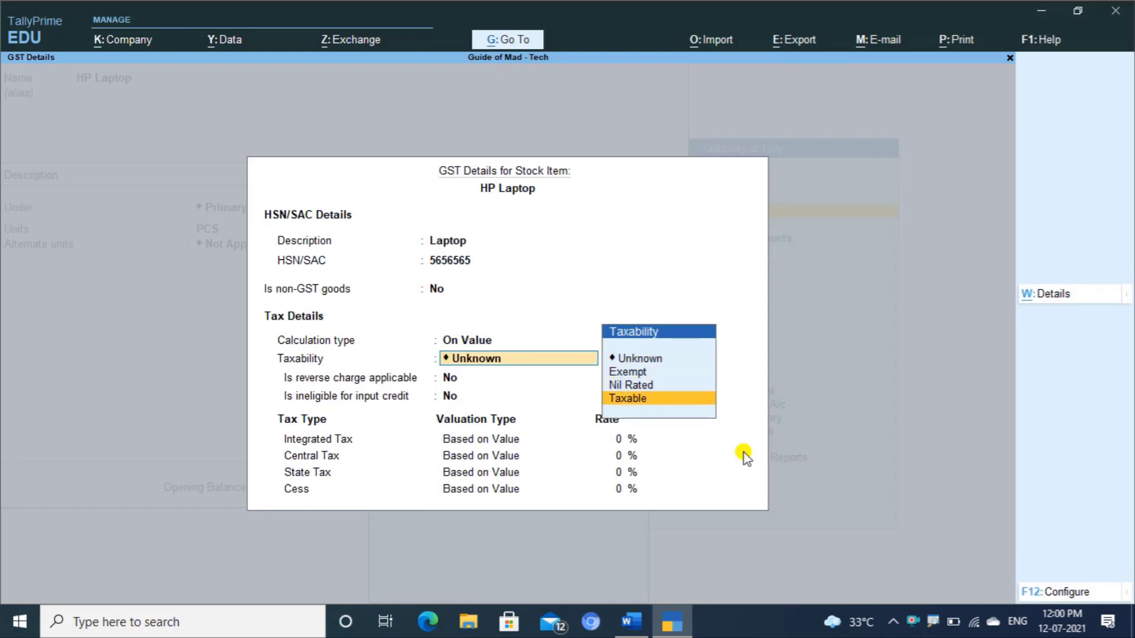
{"action": "key", "text": "Return"}
- Set HP Laptop's integrated tax rate to 18% and accept its GST details
{"action": "key", "text": "Return"}
{"action": "key", "text": "Return"}
{"action": "type", "text": "18"}
{"action": "key", "text": "Return"}
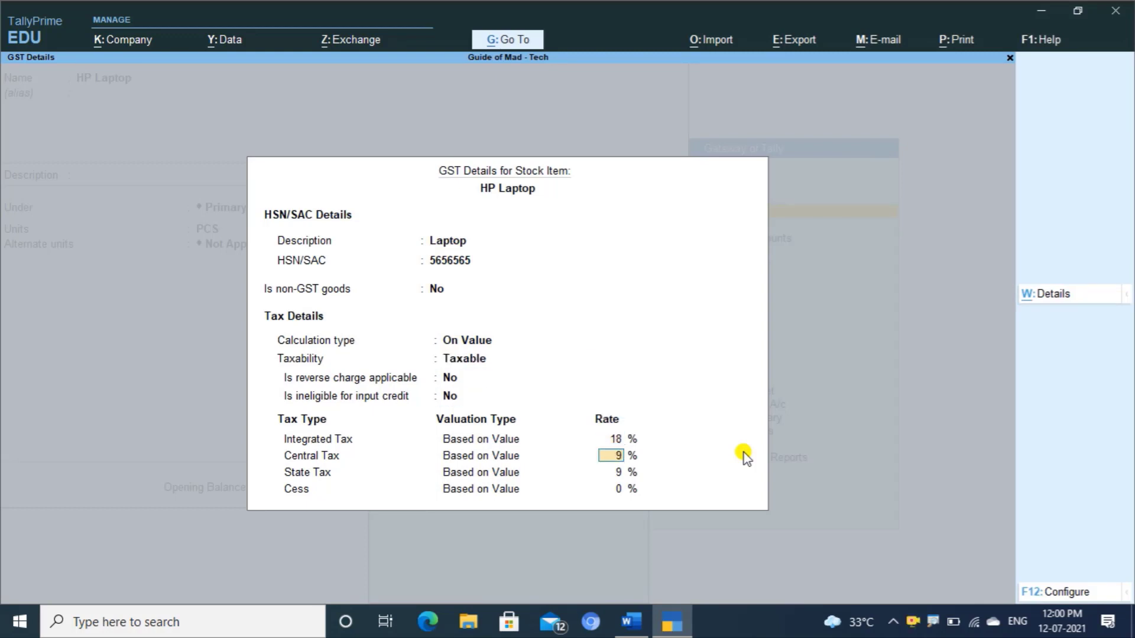
{"action": "key", "text": "Return"}
{"action": "key", "text": "Return"}
{"action": "key", "text": "Return"}
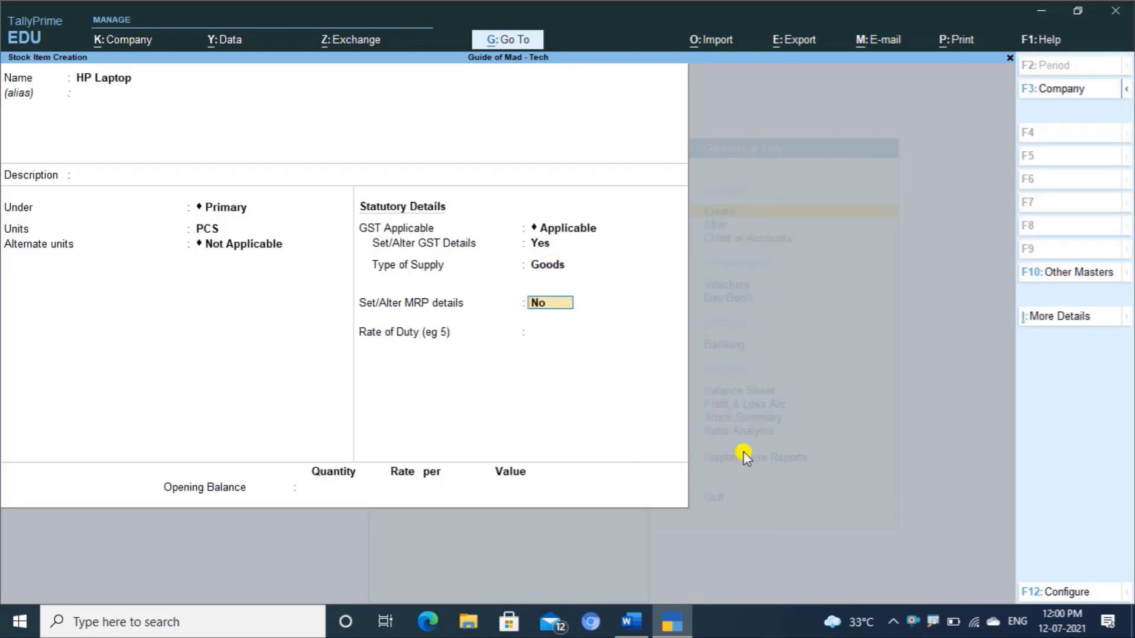
- Configure stock items to allow setting a components list (Bill of Materials), and accept the configuration
{"action": "key", "text": "F12"}
{"action": "key", "text": "Down"}
{"action": "key", "text": "Down"}
{"action": "key", "text": "Down"}
{"action": "key", "text": "Down"}
{"action": "key", "text": "Down"}
{"action": "key", "text": "Down"}
{"action": "key", "text": "Down"}
{"action": "key", "text": "Down"}
{"action": "key", "text": "Down"}
{"action": "key", "text": "Down"}
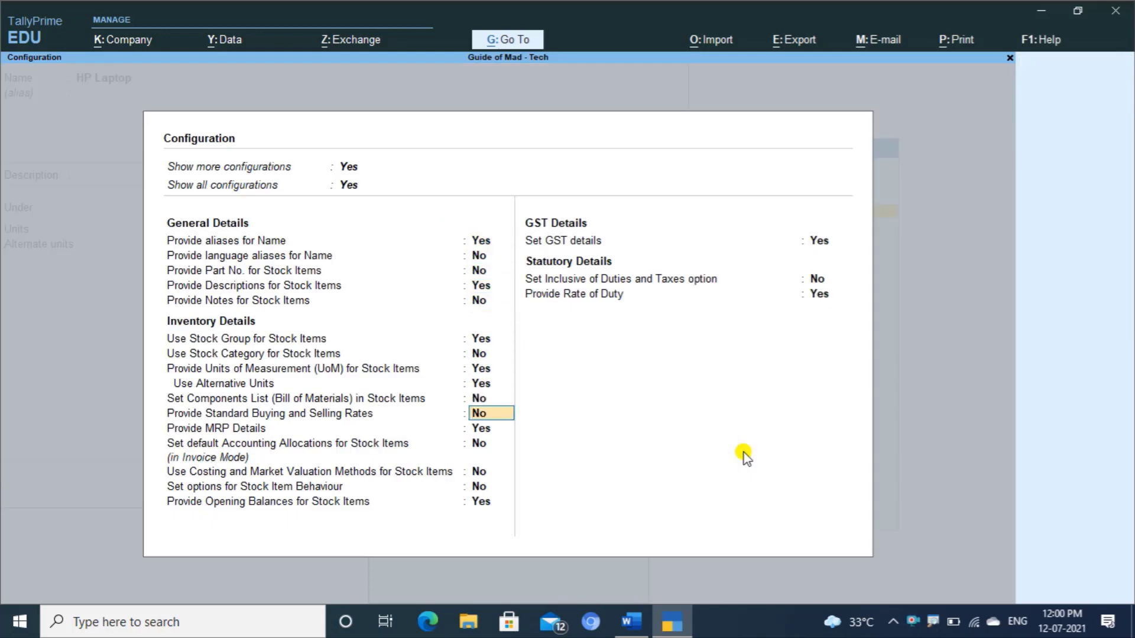
{"action": "key", "text": "Up"}
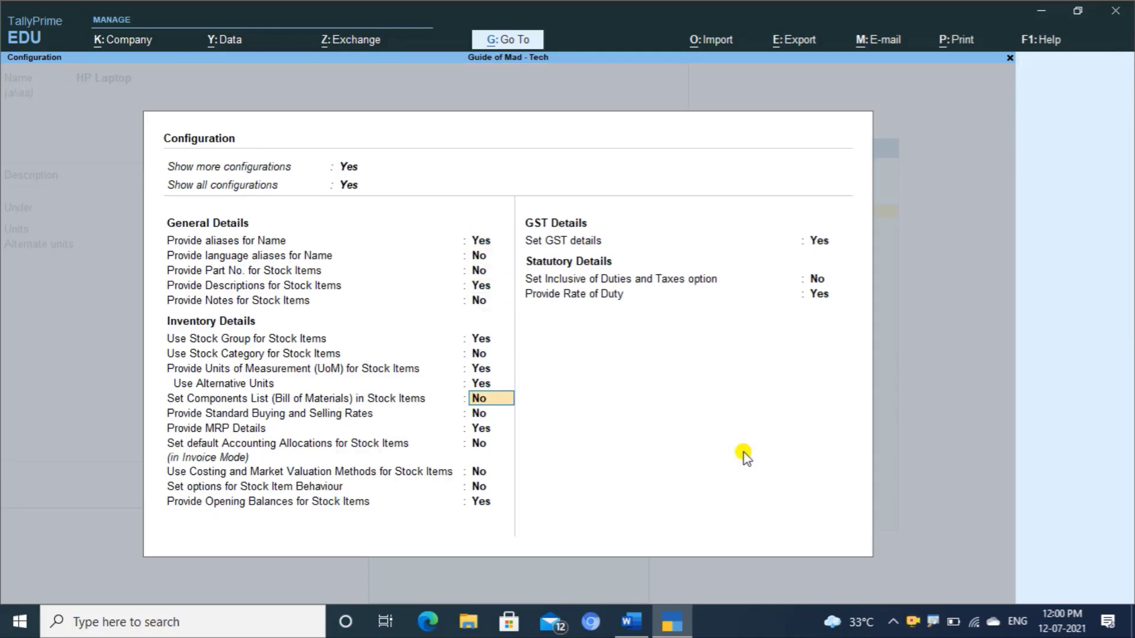
{"action": "type", "text": "y"}
{"action": "key", "text": "Return"}
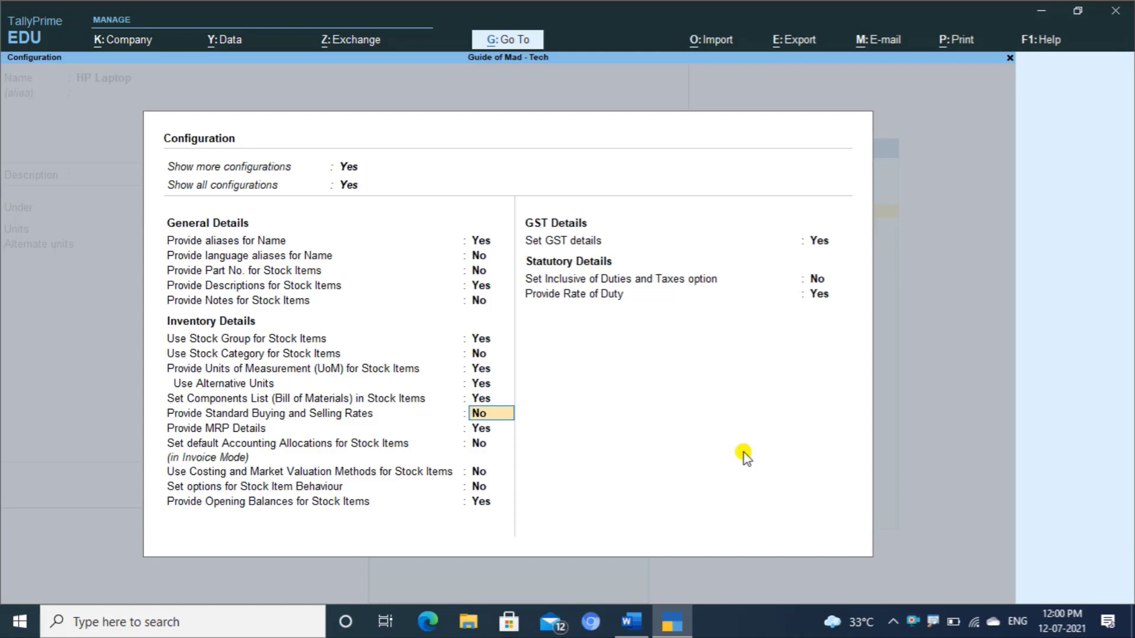
{"action": "key", "text": "ctrl+a"}
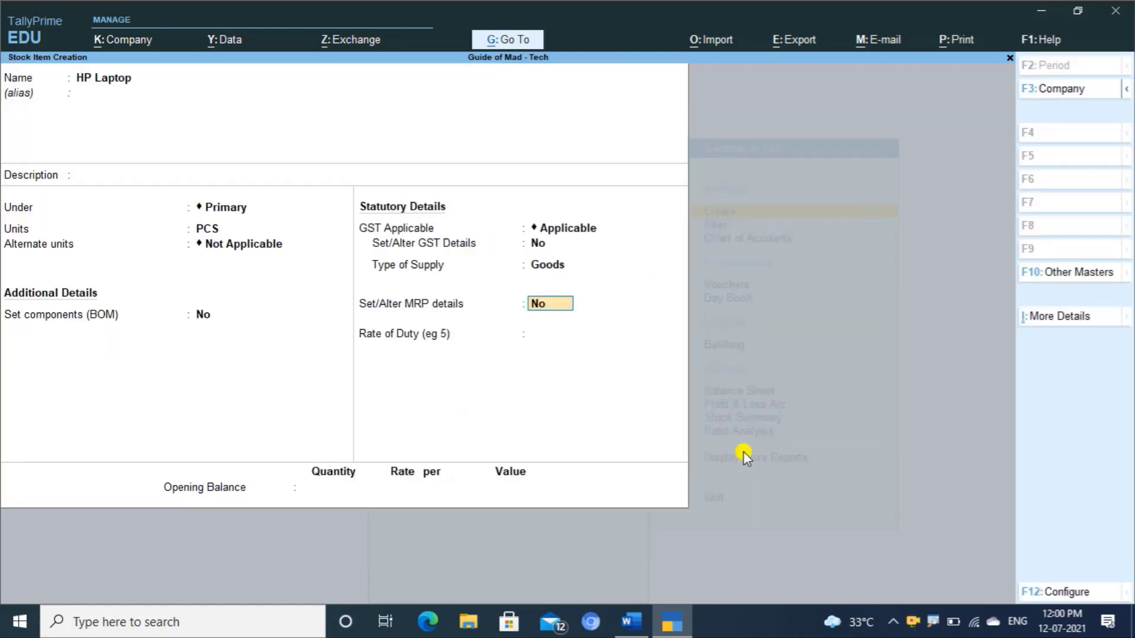
- Enable BOM components for HP Laptop and start a BOM named Hp Laptop with 1 PCS as the unit of manufacture
{"action": "key", "text": "Up"}
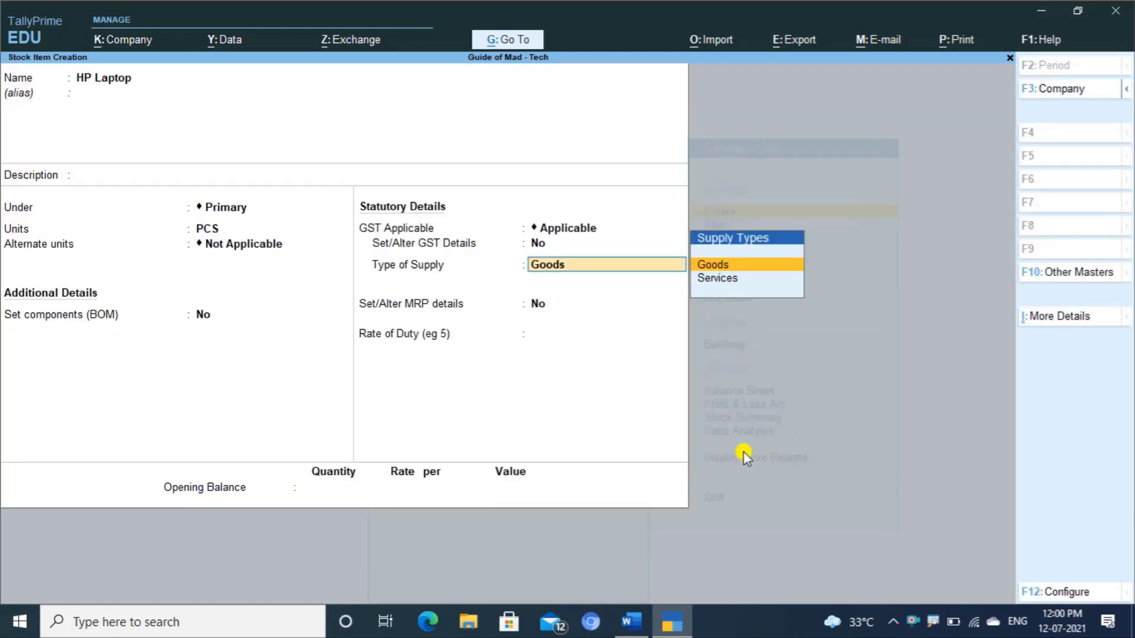
{"action": "left_click", "coordinate": [207, 319]}
{"action": "type", "text": "yes"}
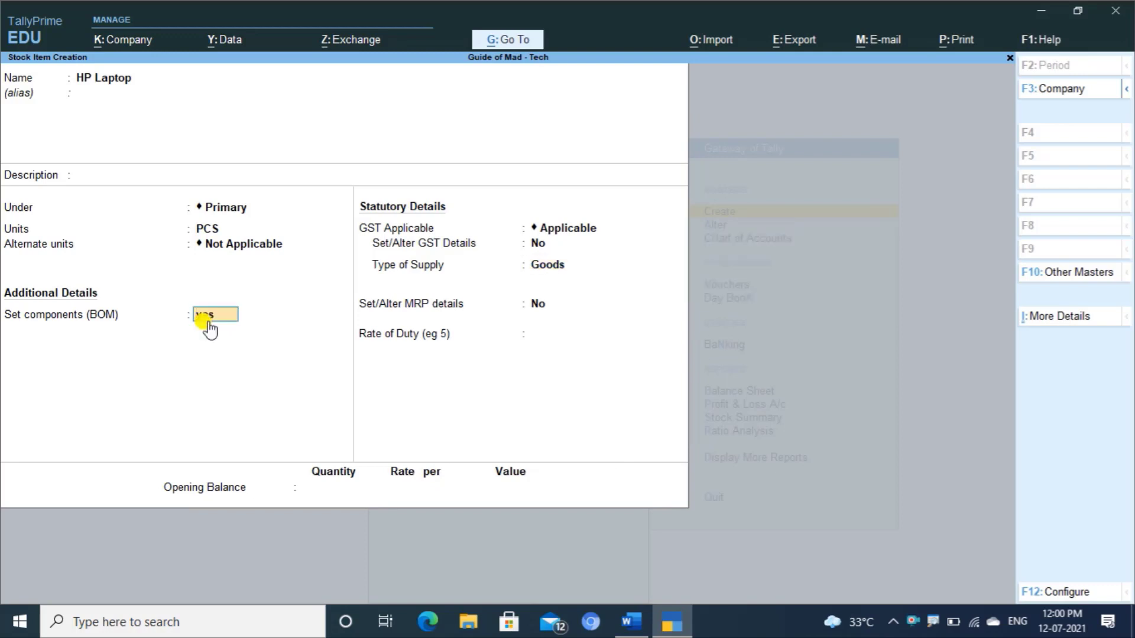
{"action": "key", "text": "Return"}
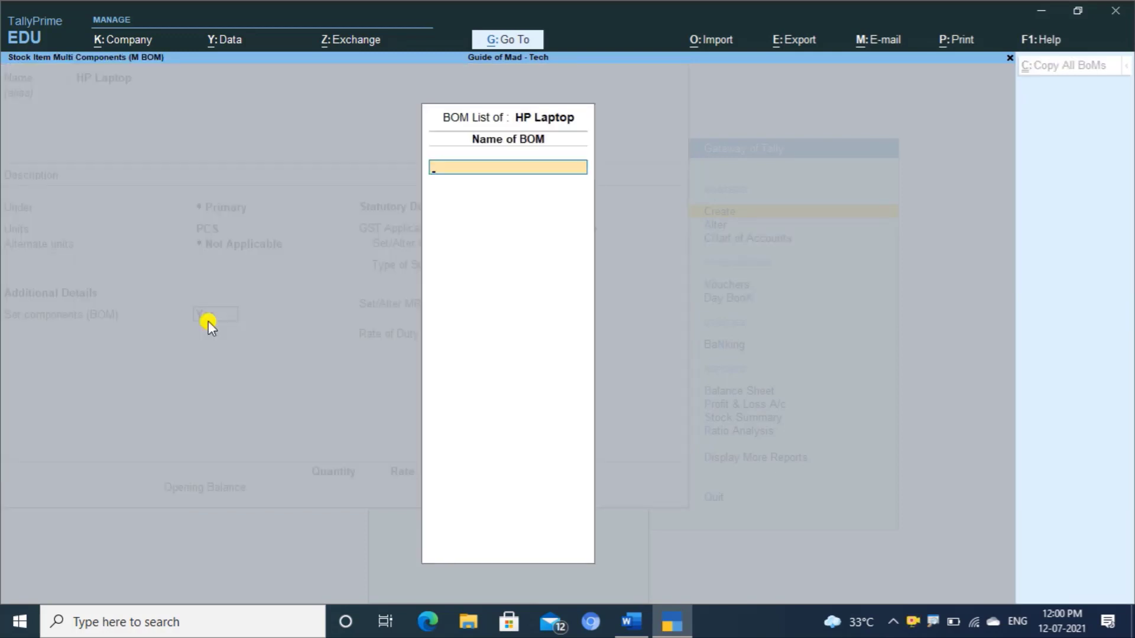
{"action": "type", "text": "Hp Laptop"}
{"action": "key", "text": "Return"}
{"action": "type", "text": "1"}
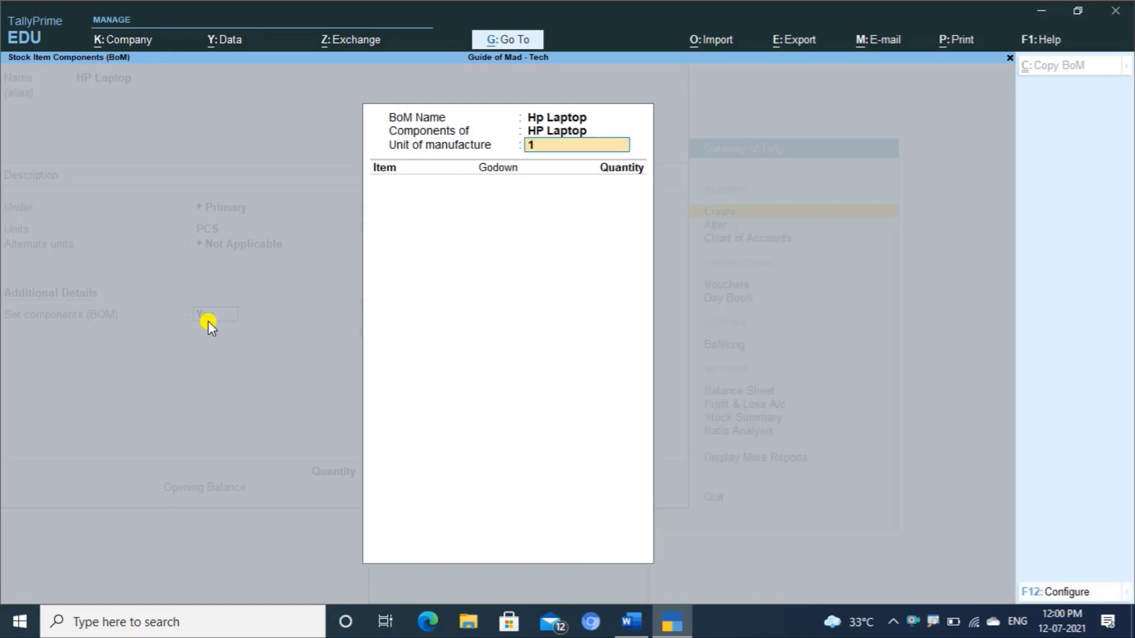
{"action": "key", "text": "Return"}
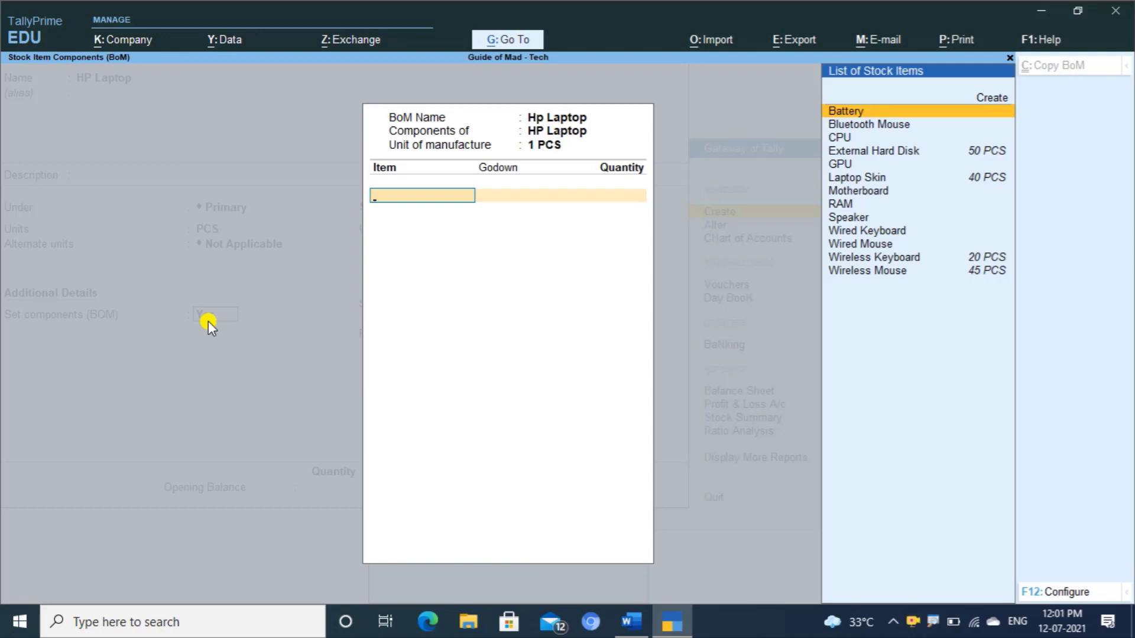
- Add CPU to the Hp Laptop BOM from the Main Location godown with quantity 1 PCS
{"action": "key", "text": "Down"}
{"action": "key", "text": "Down"}
{"action": "key", "text": "Return"}
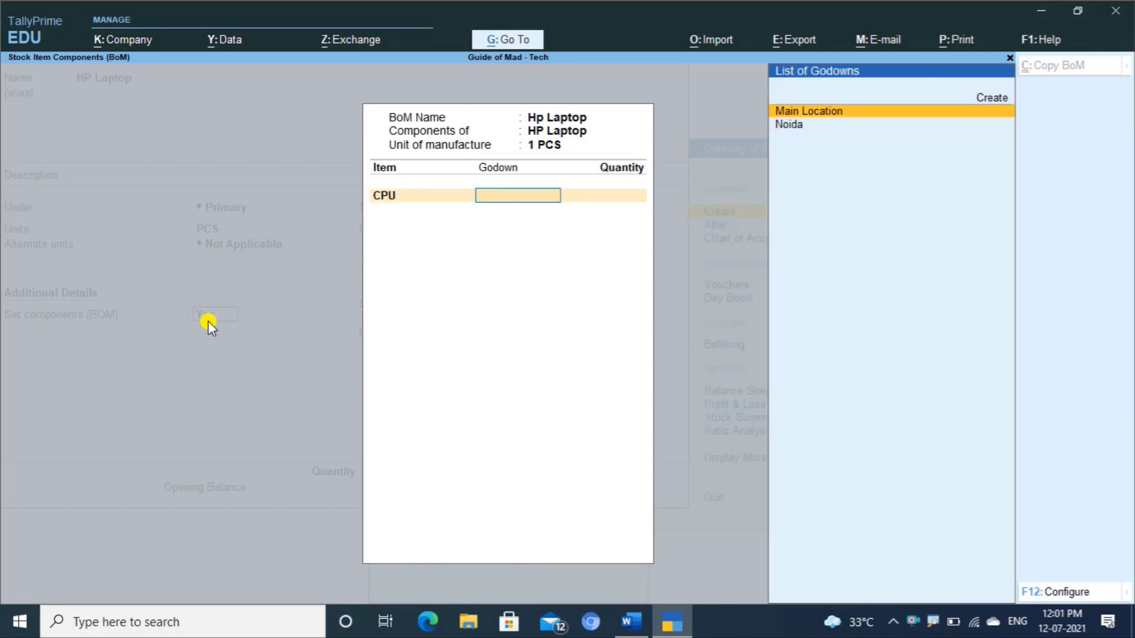
{"action": "key", "text": "Return"}
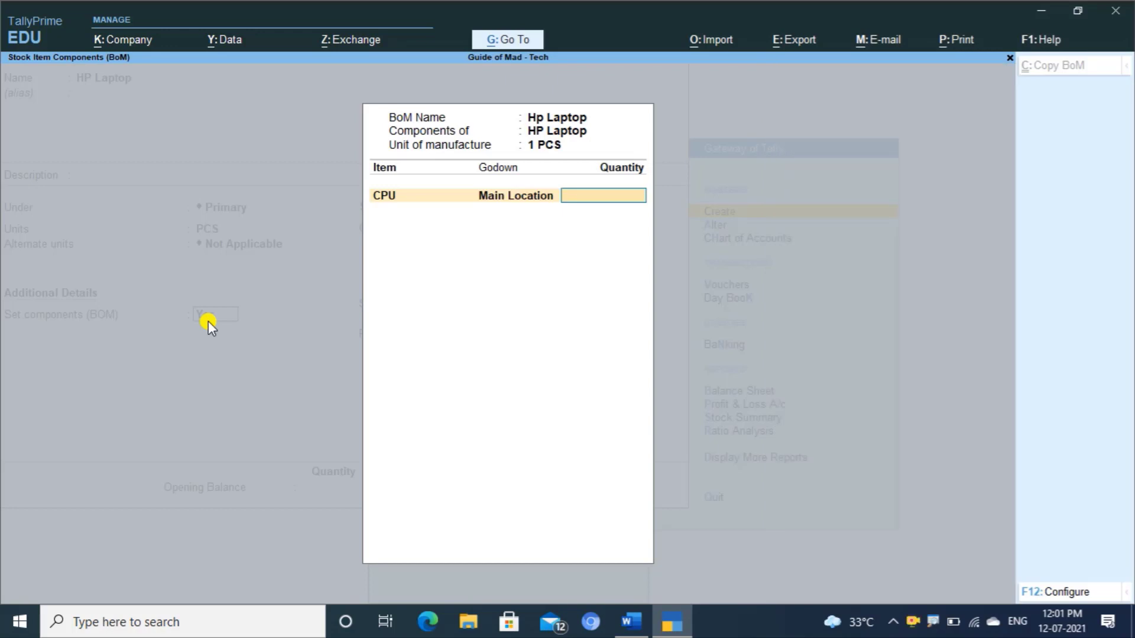
{"action": "type", "text": "1"}
{"action": "key", "text": "Return"}
- Add GPU as a BOM component from Main Location with quantity 1 PCS
{"action": "key", "text": "Down"}
{"action": "key", "text": "Down"}
{"action": "key", "text": "Down"}
{"action": "key", "text": "Down"}
{"action": "key", "text": "Down"}
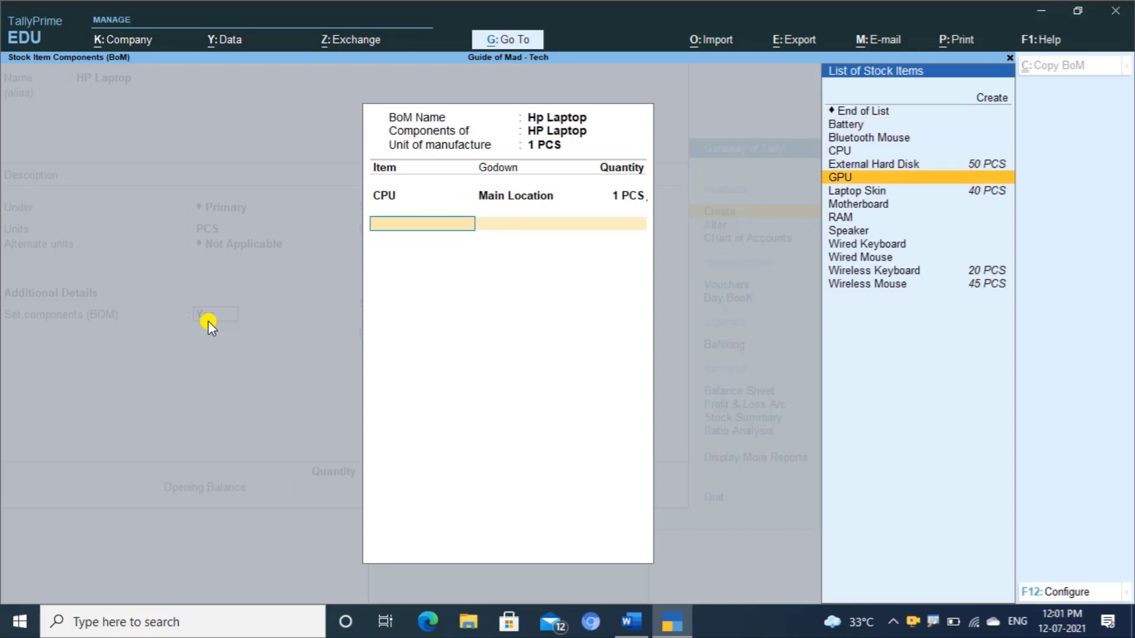
{"action": "key", "text": "Return"}
{"action": "key", "text": "Return"}
{"action": "type", "text": "1"}
{"action": "key", "text": "Return"}
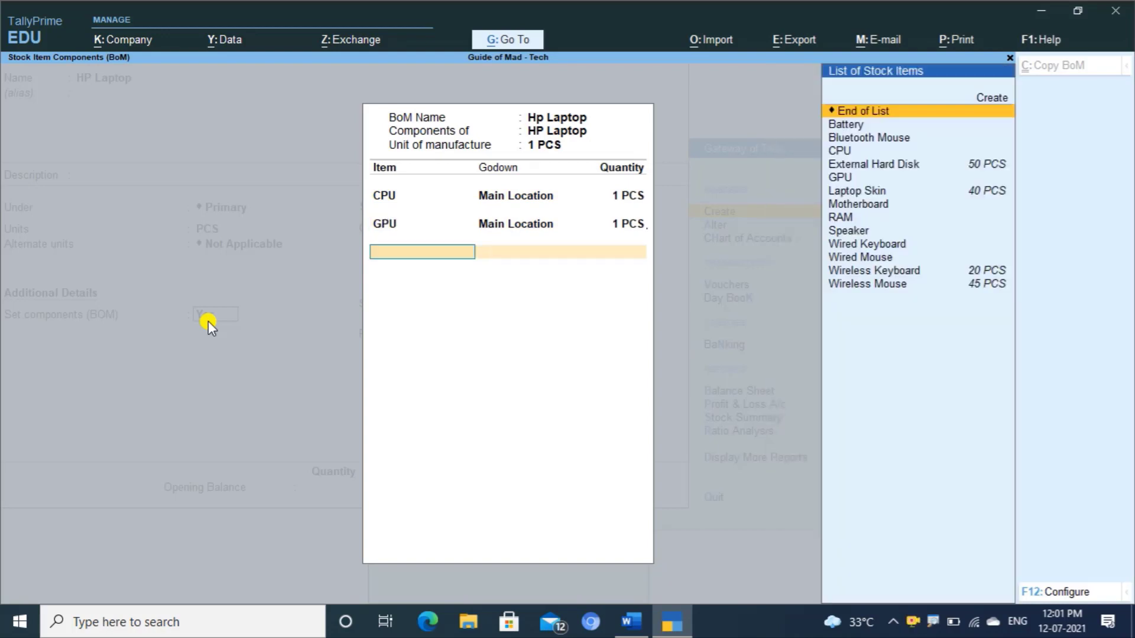
- Add Battery as a BOM component from Main Location with quantity 2 PCS
{"action": "key", "text": "Down"}
{"action": "key", "text": "Return"}
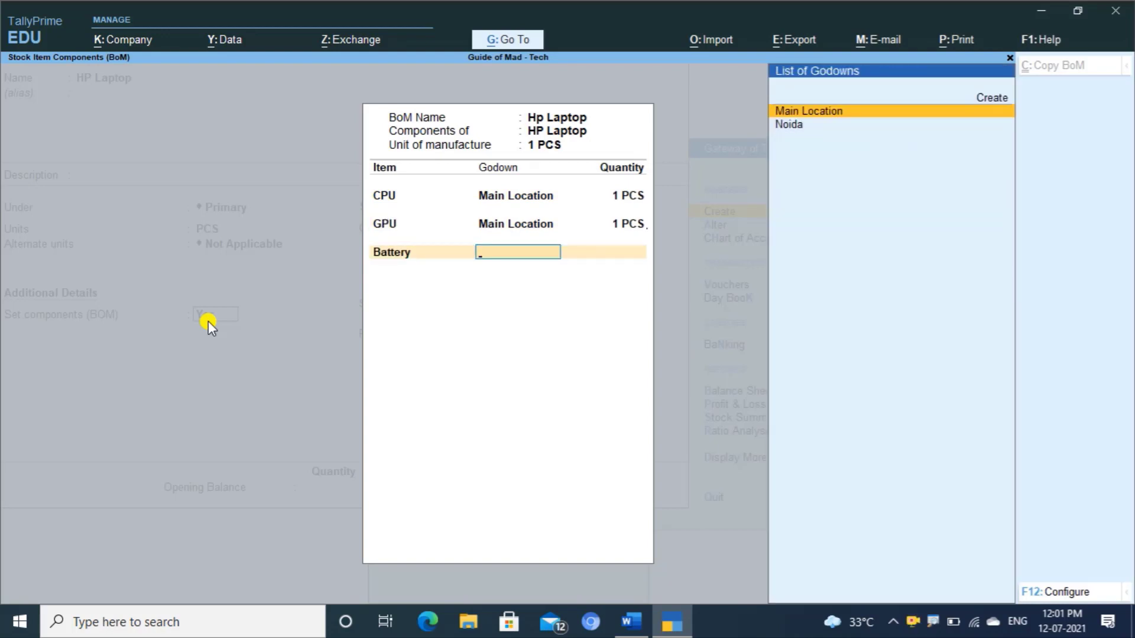
{"action": "key", "text": "Return"}
{"action": "type", "text": "2"}
{"action": "key", "text": "Return"}
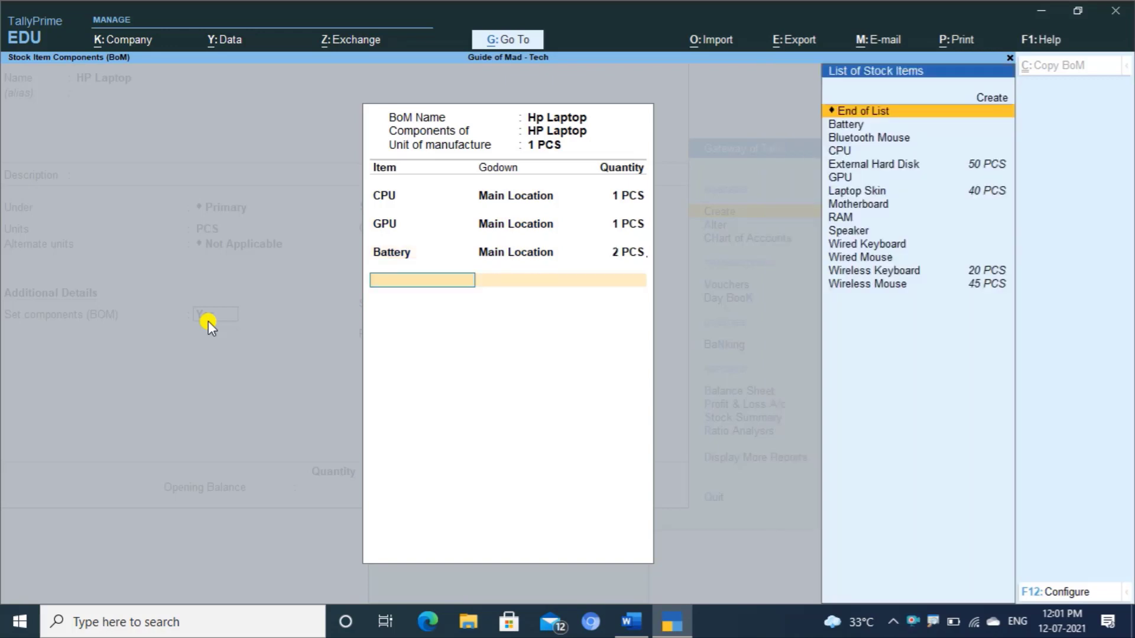
- Add Laptop Skin as a BOM component from Main Location with quantity 1 PCS
{"action": "key", "text": "Down"}
{"action": "key", "text": "Down"}
{"action": "key", "text": "Down"}
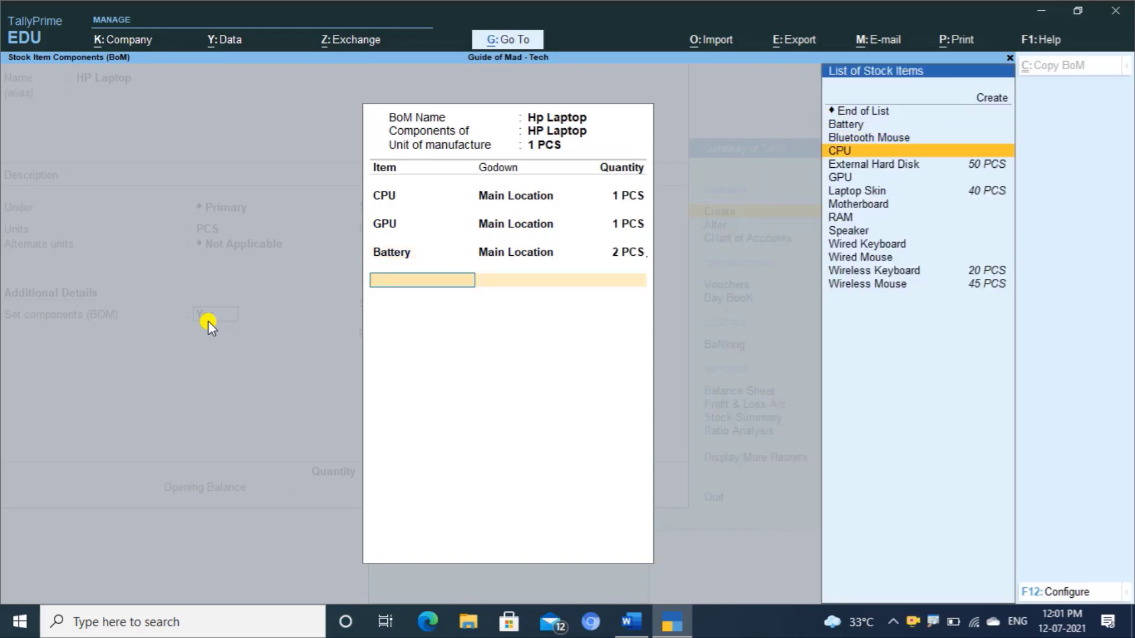
{"action": "key", "text": "Down"}
{"action": "key", "text": "Down"}
{"action": "key", "text": "Down"}
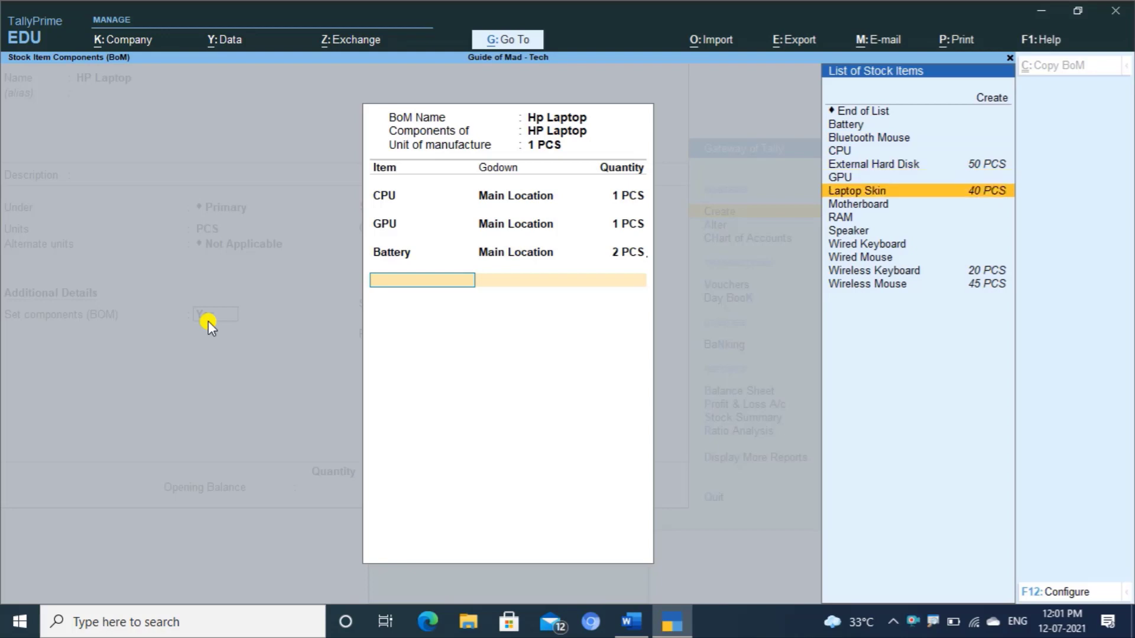
{"action": "key", "text": "Return"}
{"action": "key", "text": "Return"}
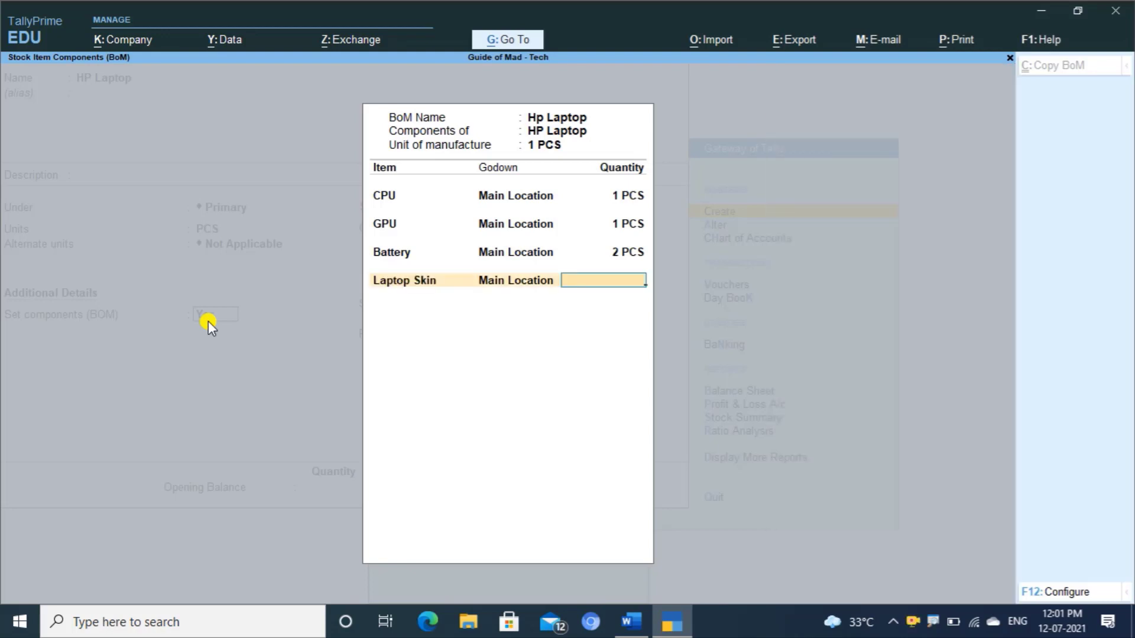
{"action": "type", "text": "1"}
{"action": "key", "text": "Return"}
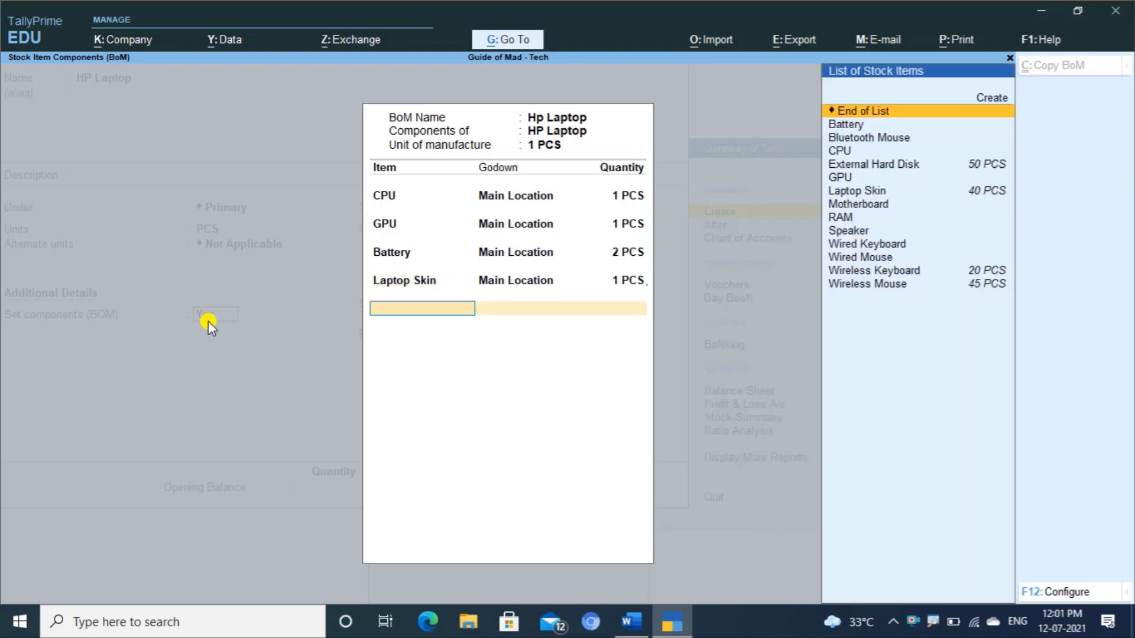
- Add Motherboard as a BOM component from Main Location with quantity 1 PCS
{"action": "key", "text": "Down"}
{"action": "key", "text": "Down"}
{"action": "key", "text": "Down"}
{"action": "key", "text": "Down"}
{"action": "key", "text": "Down"}
{"action": "key", "text": "Down"}
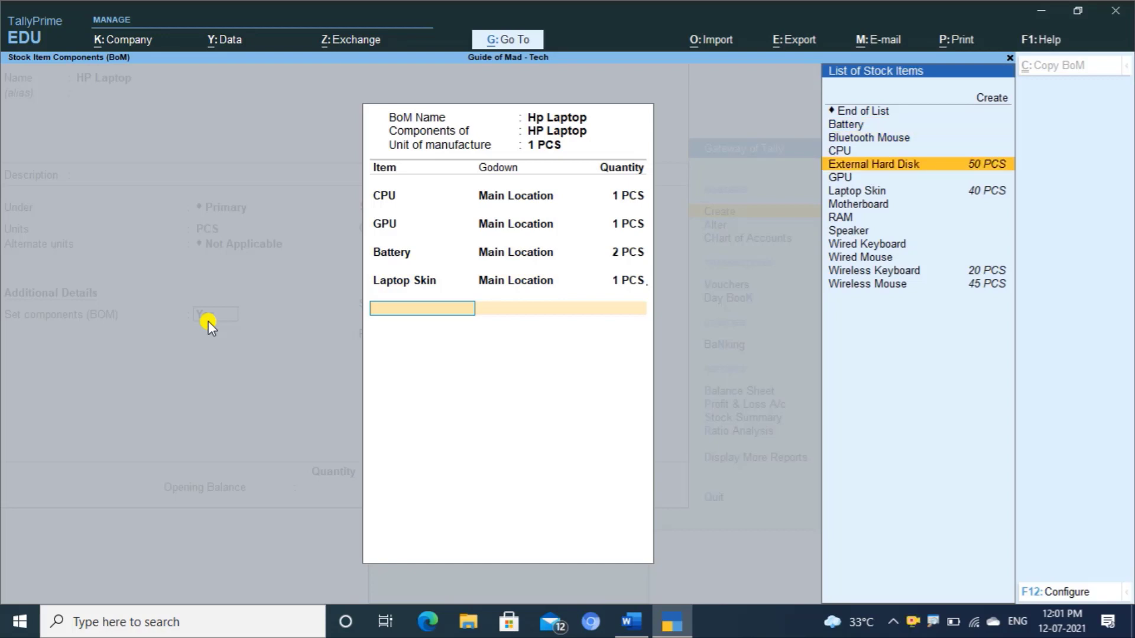
{"action": "key", "text": "Down"}
{"action": "key", "text": "Return"}
{"action": "key", "text": "Return"}
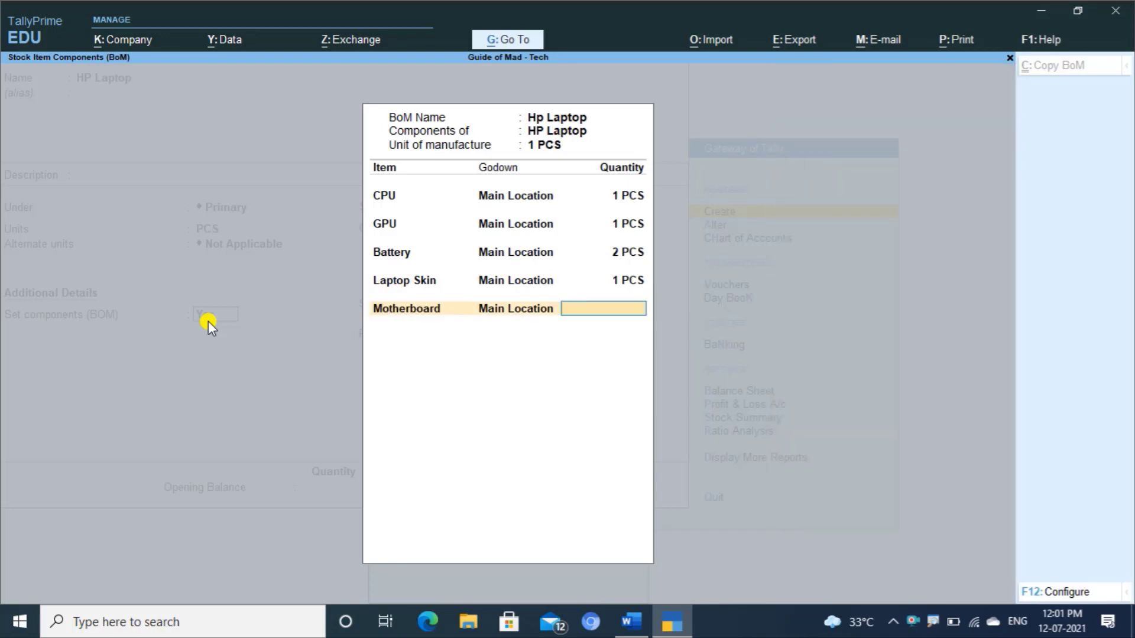
{"action": "type", "text": "1"}
{"action": "key", "text": "Return"}
- Add RAM as a BOM component from Main Location with quantity 1 PCS
{"action": "key", "text": "Down"}
{"action": "key", "text": "Down"}
{"action": "key", "text": "Down"}
{"action": "key", "text": "Down"}
{"action": "key", "text": "Down"}
{"action": "key", "text": "Down"}
{"action": "key", "text": "Down"}
{"action": "key", "text": "Down"}
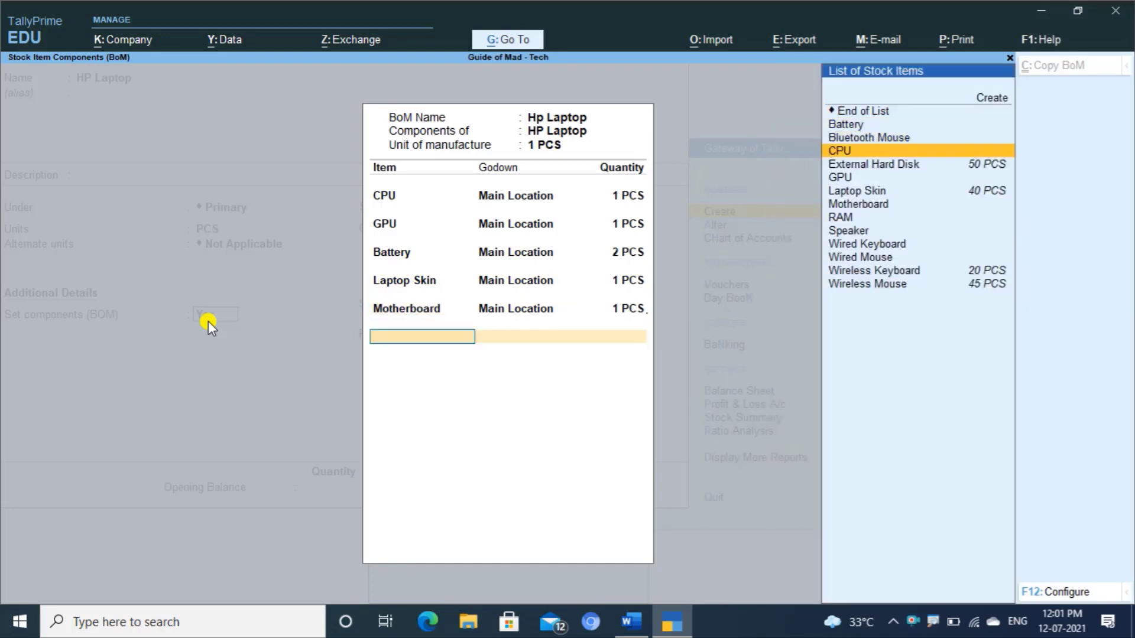
{"action": "key", "text": "Return"}
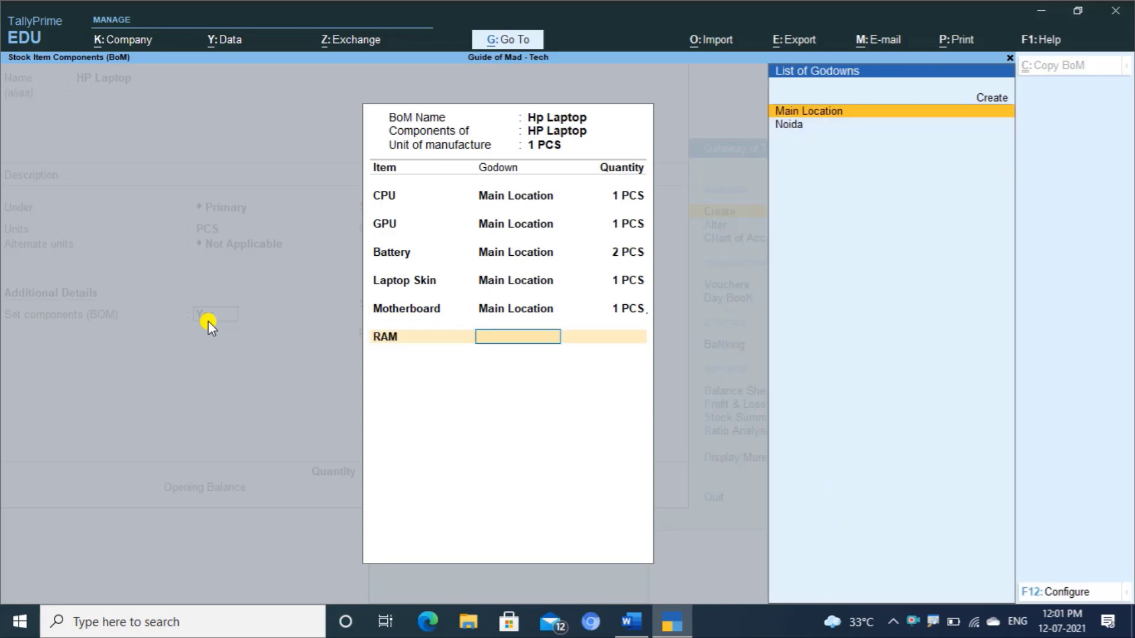
{"action": "key", "text": "Return"}
{"action": "type", "text": "1"}
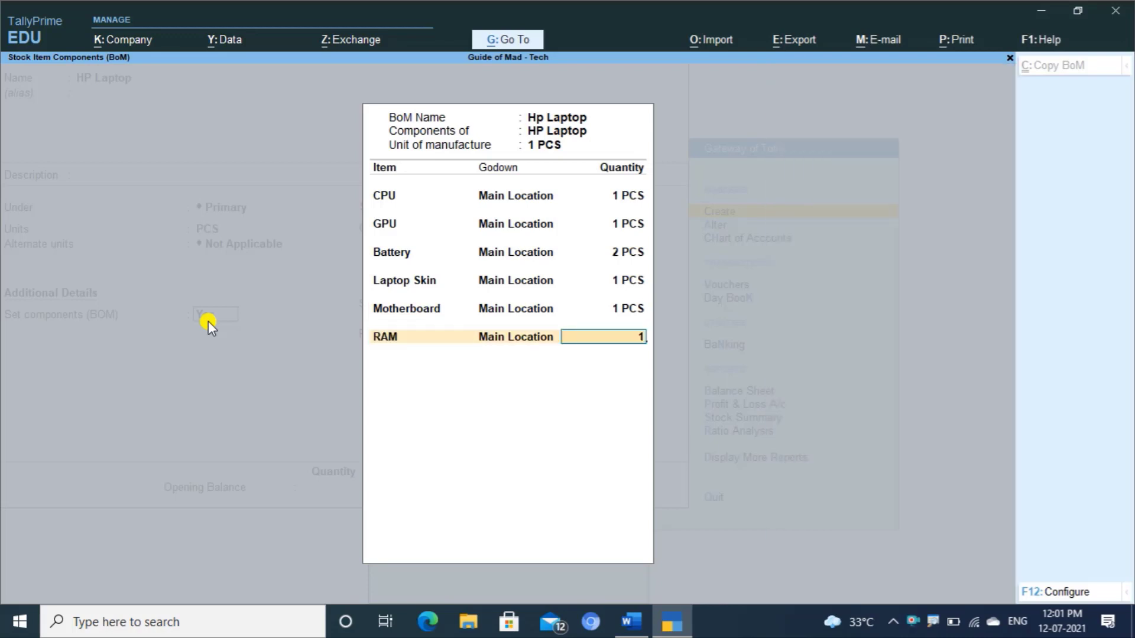
{"action": "key", "text": "Return"}
- Add Speaker as a BOM component from Main Location with quantity 2 PCS
{"action": "key", "text": "Down"}
{"action": "key", "text": "Down"}
{"action": "key", "text": "Down"}
{"action": "key", "text": "Down"}
{"action": "key", "text": "Down"}
{"action": "key", "text": "Down"}
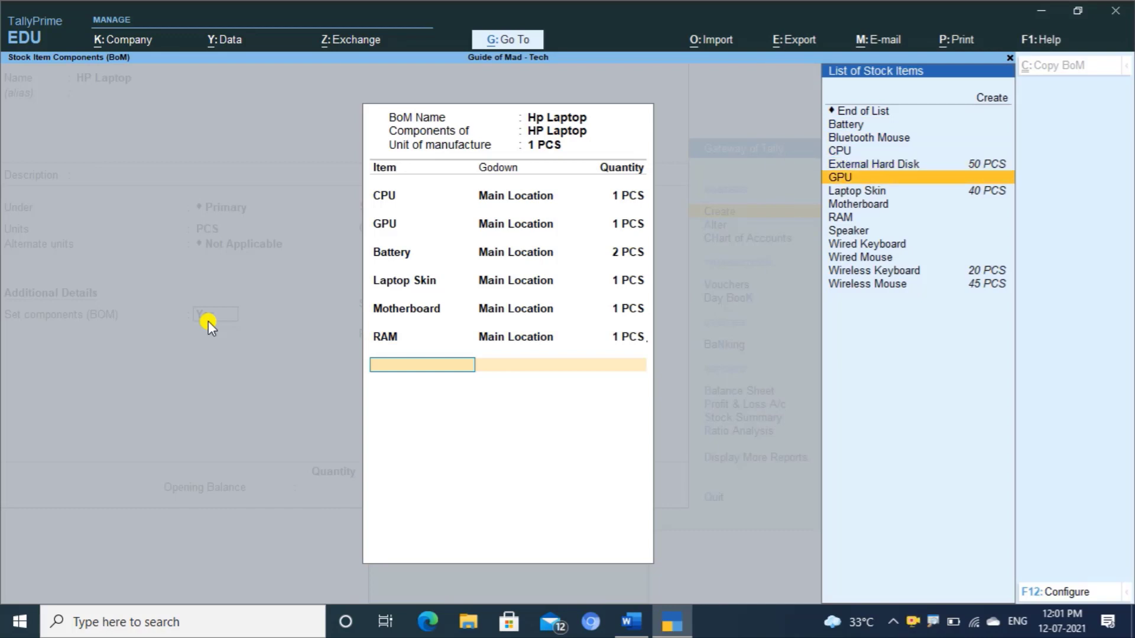
{"action": "key", "text": "Up"}
{"action": "key", "text": "Down"}
{"action": "key", "text": "Down"}
{"action": "key", "text": "Down"}
{"action": "key", "text": "Down"}
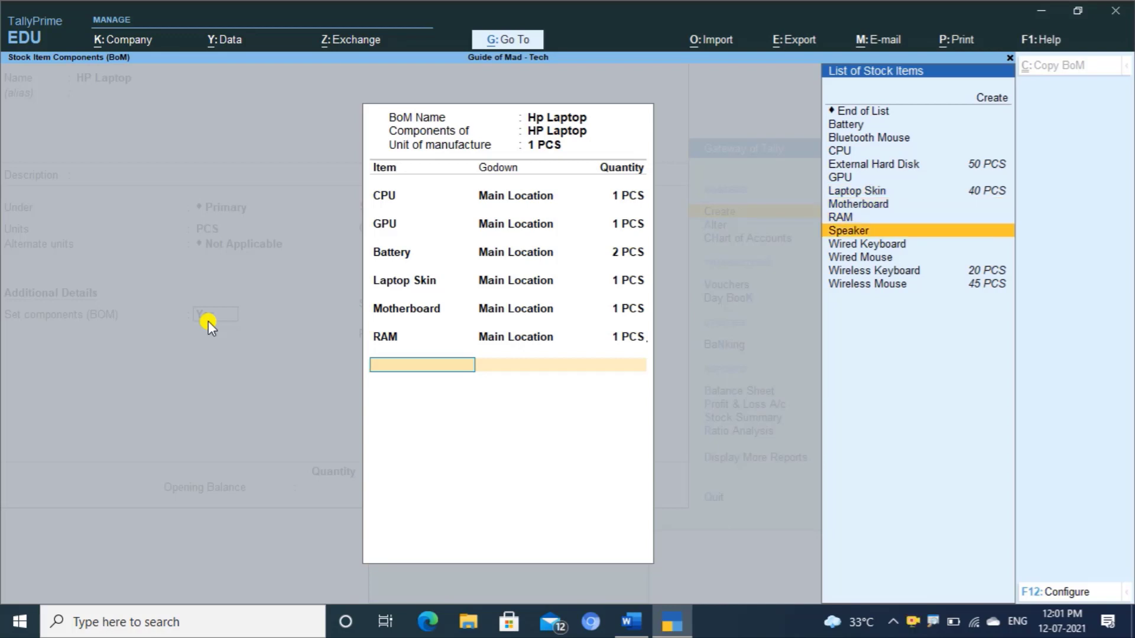
{"action": "key", "text": "Return"}
{"action": "key", "text": "Return"}
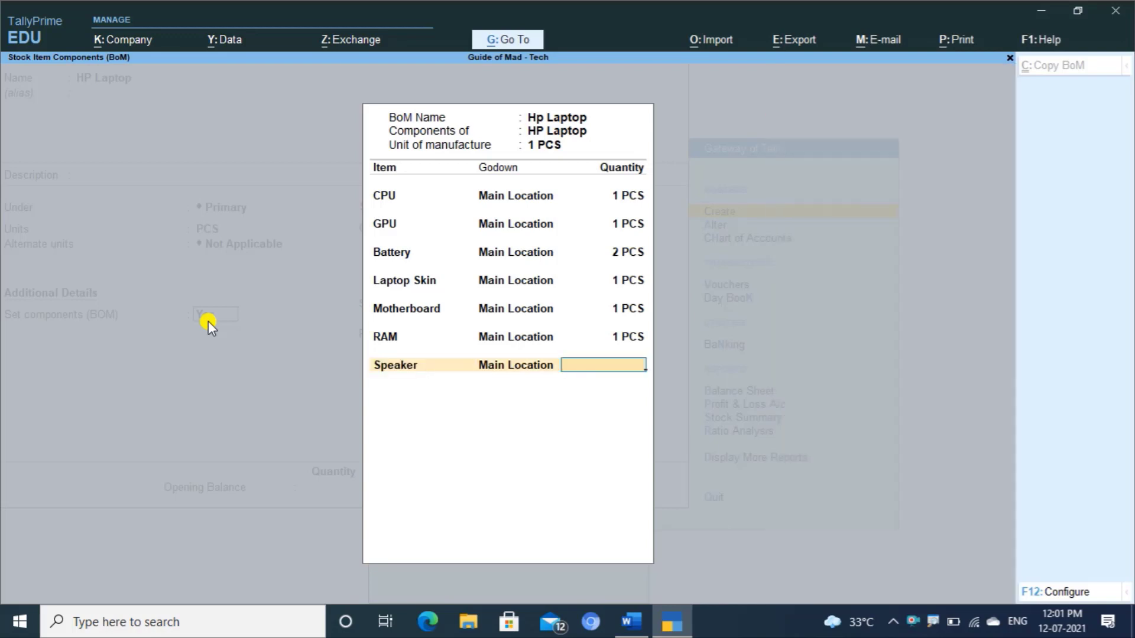
{"action": "type", "text": "2"}
{"action": "key", "text": "Return"}
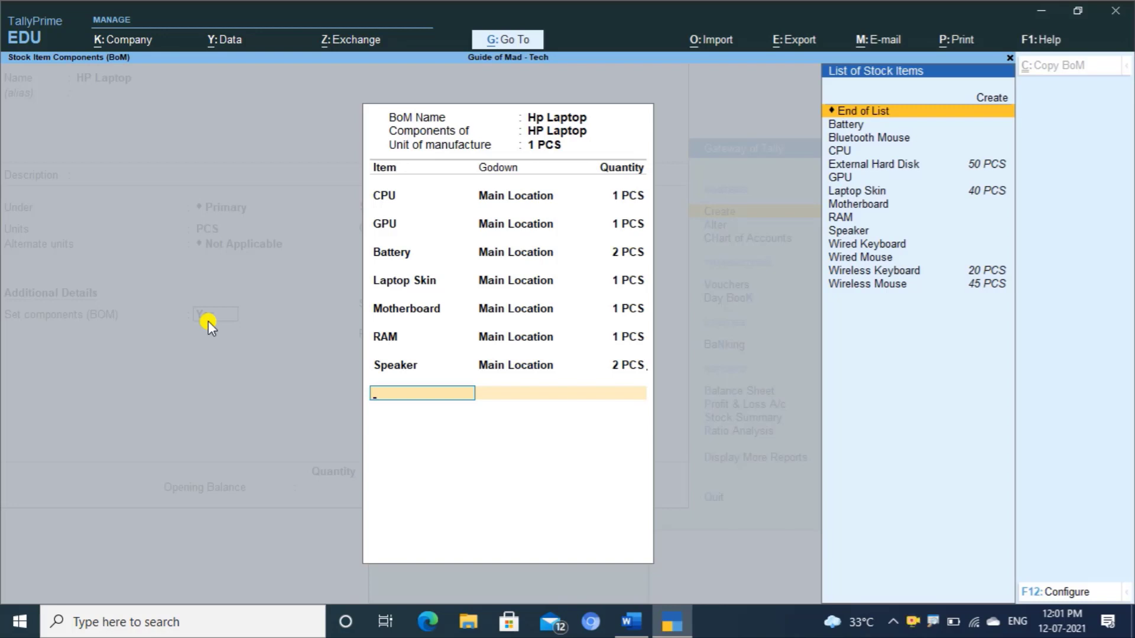
- End the component list, save the HP Laptop stock item without an opening balance, and return to the Gateway of Tally
{"action": "key", "text": "Return"}
{"action": "key", "text": "Return"}
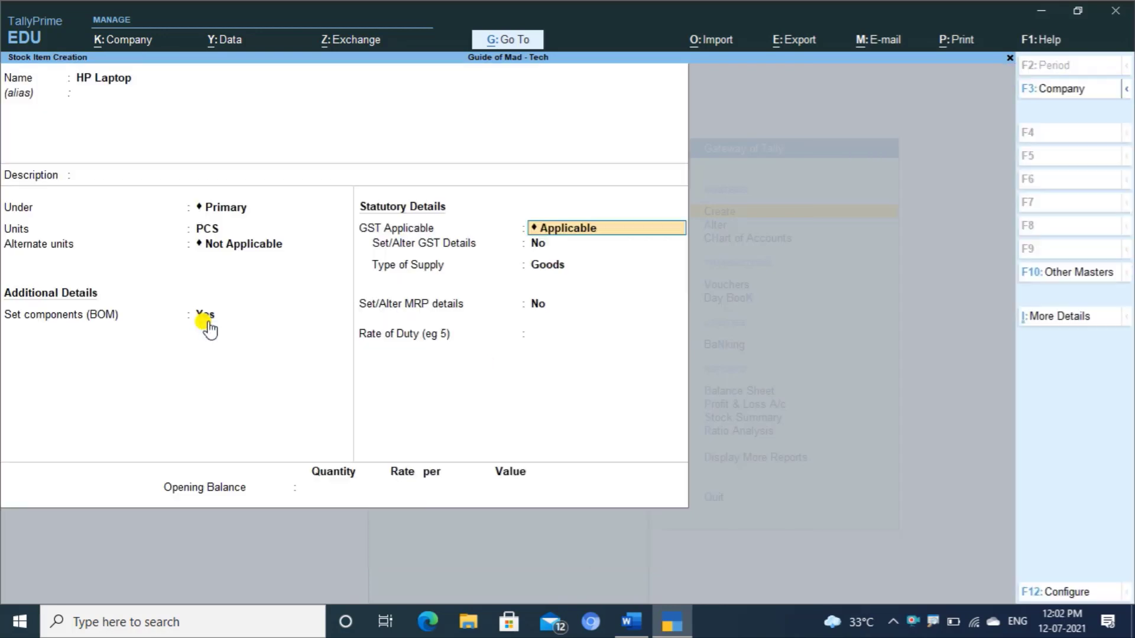
{"action": "key", "text": "Return"}
{"action": "key", "text": "Return"}
{"action": "key", "text": "Return"}
{"action": "key", "text": "Return"}
{"action": "key", "text": "Return"}
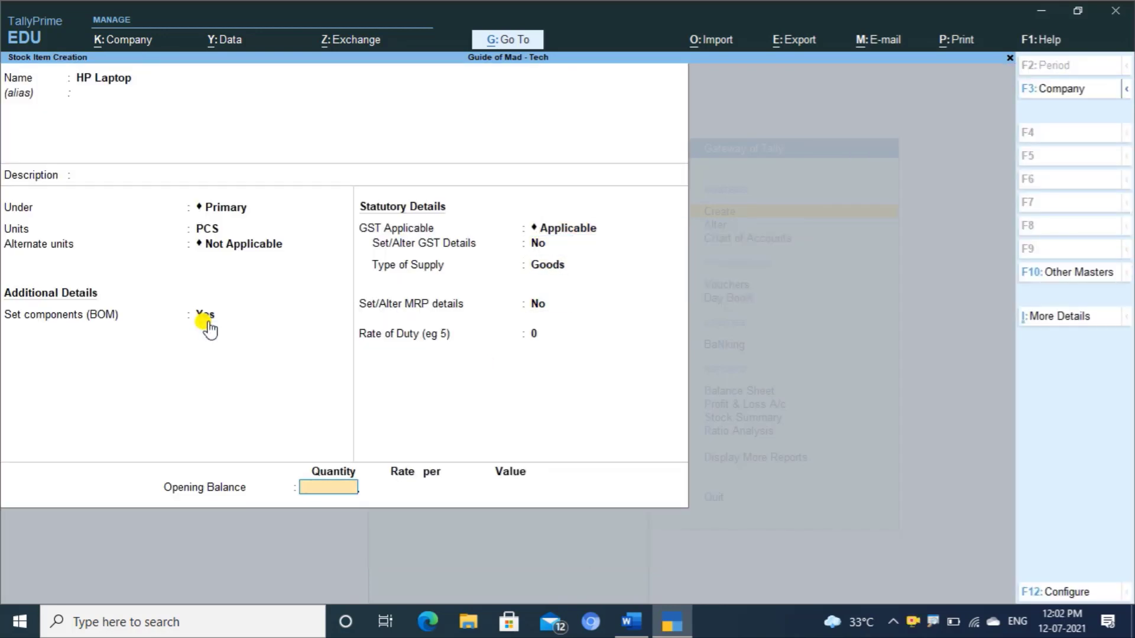
{"action": "key", "text": "Return"}
{"action": "key", "text": "Return"}
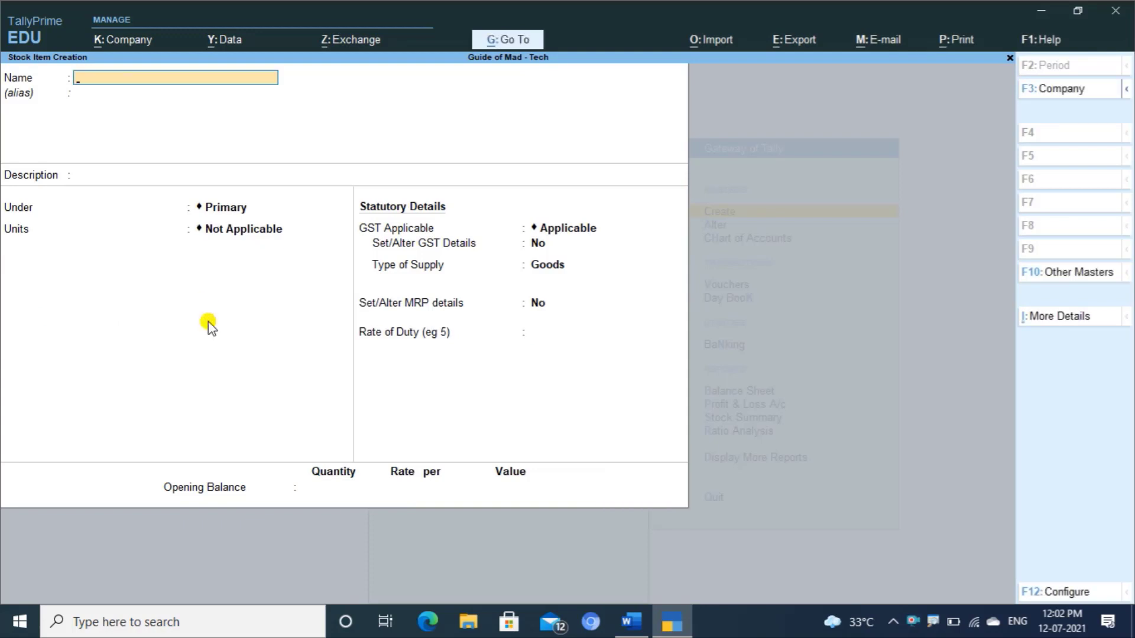
{"action": "key", "text": "Escape"}
{"action": "key", "text": "Return"}
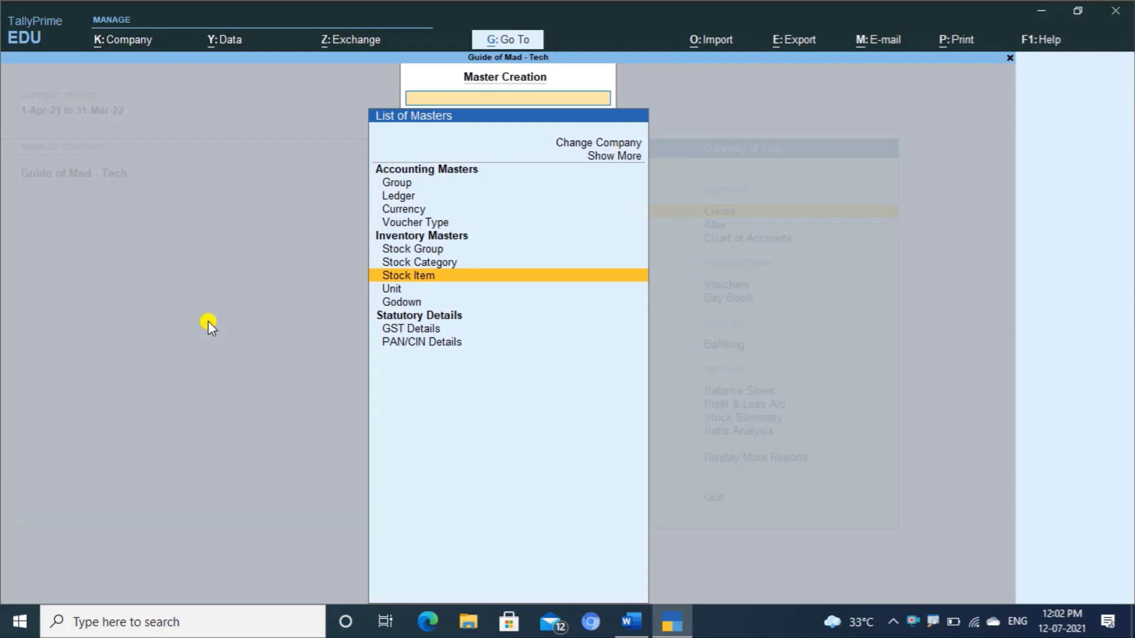
{"action": "key", "text": "Escape"}
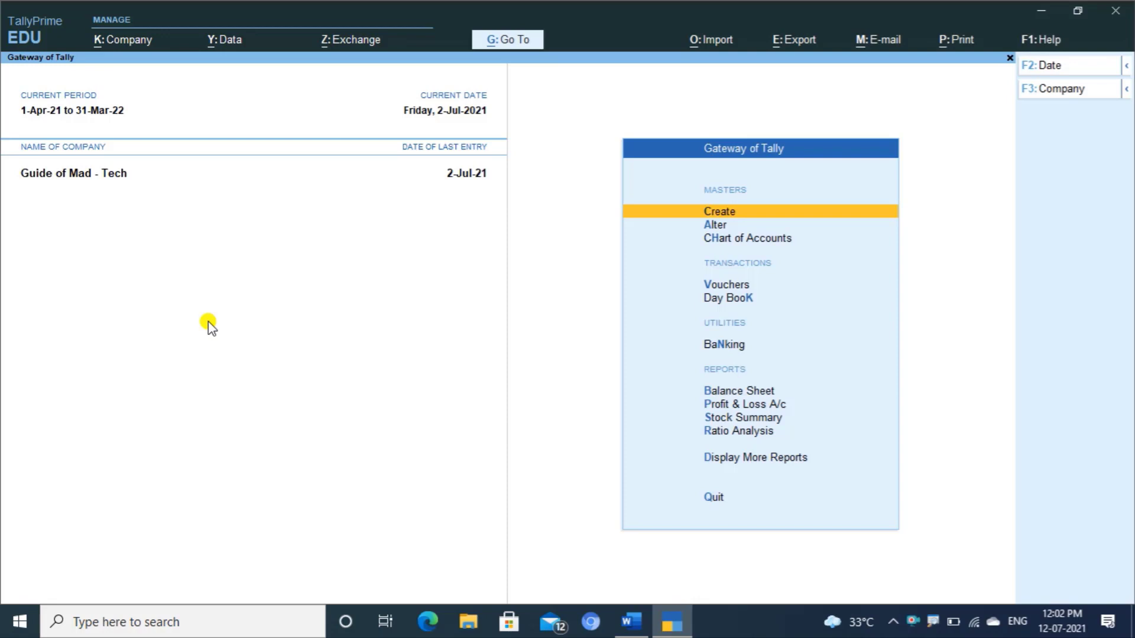
- Open voucher entry and examine the full list of voucher types, including the inactive ones
{"action": "key", "text": "Down"}
{"action": "key", "text": "Down"}
{"action": "key", "text": "Down"}
{"action": "key", "text": "Down"}
{"action": "key", "text": "Up"}
{"action": "key", "text": "Return"}
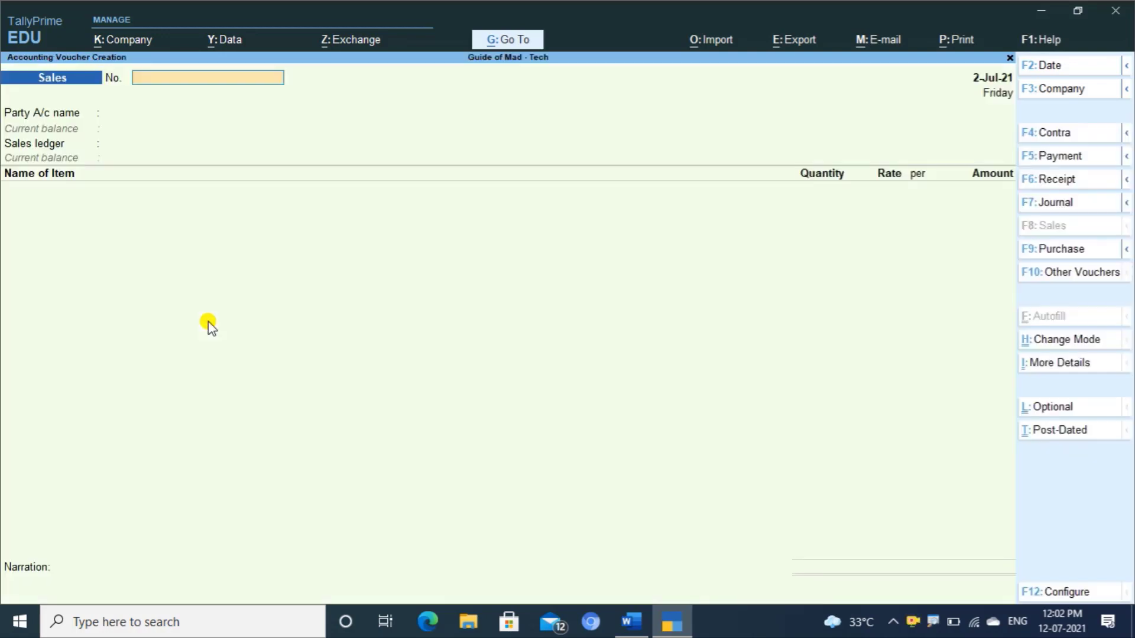
{"action": "key", "text": "F10"}
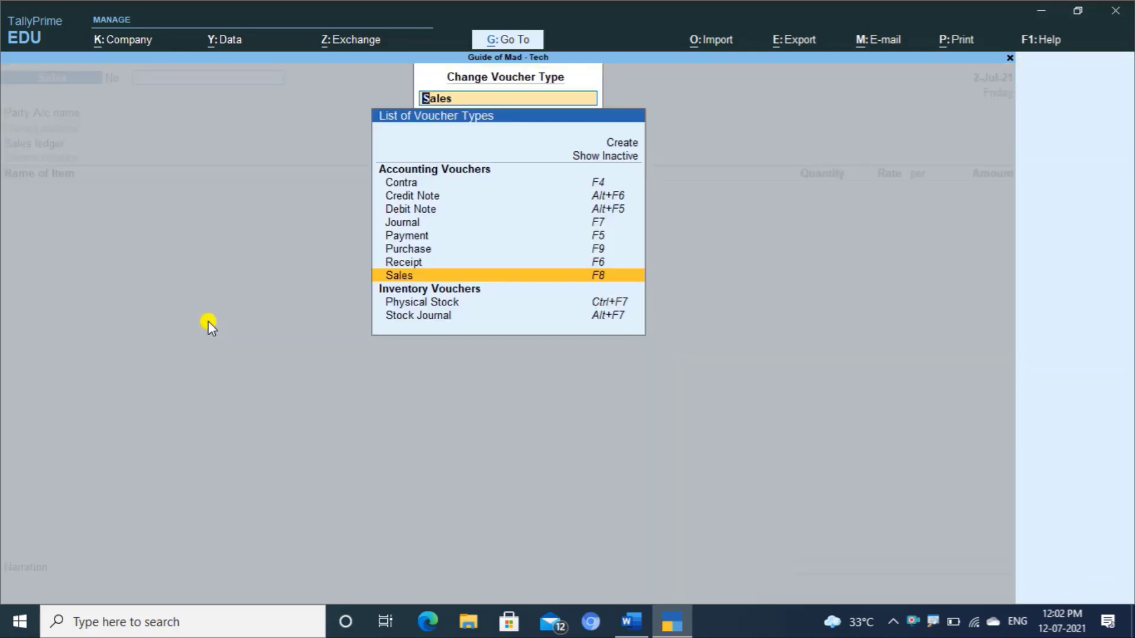
{"action": "key", "text": "Up"}
{"action": "key", "text": "Up"}
{"action": "key", "text": "Up"}
{"action": "key", "text": "Up"}
{"action": "key", "text": "Up"}
{"action": "key", "text": "Up"}
{"action": "key", "text": "Up"}
{"action": "key", "text": "Up"}
{"action": "key", "text": "Up"}
{"action": "key", "text": "Return"}
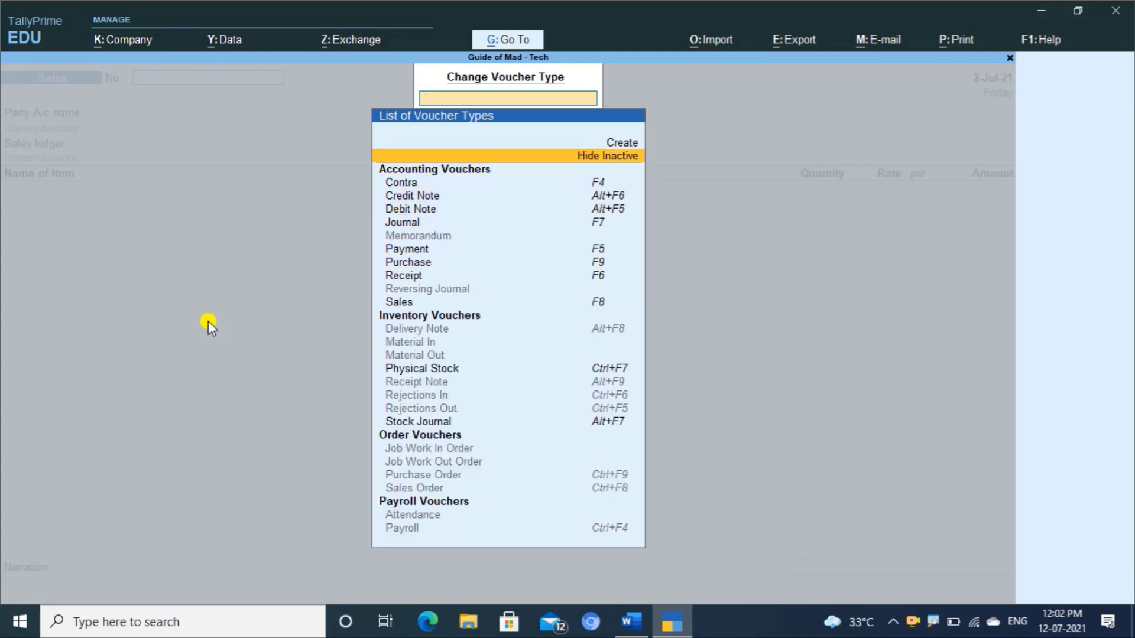
{"action": "key", "text": "Down"}
{"action": "key", "text": "Down"}
{"action": "key", "text": "Down"}
{"action": "key", "text": "Down"}
{"action": "key", "text": "Down"}
{"action": "key", "text": "Down"}
{"action": "key", "text": "Down"}
{"action": "key", "text": "Down"}
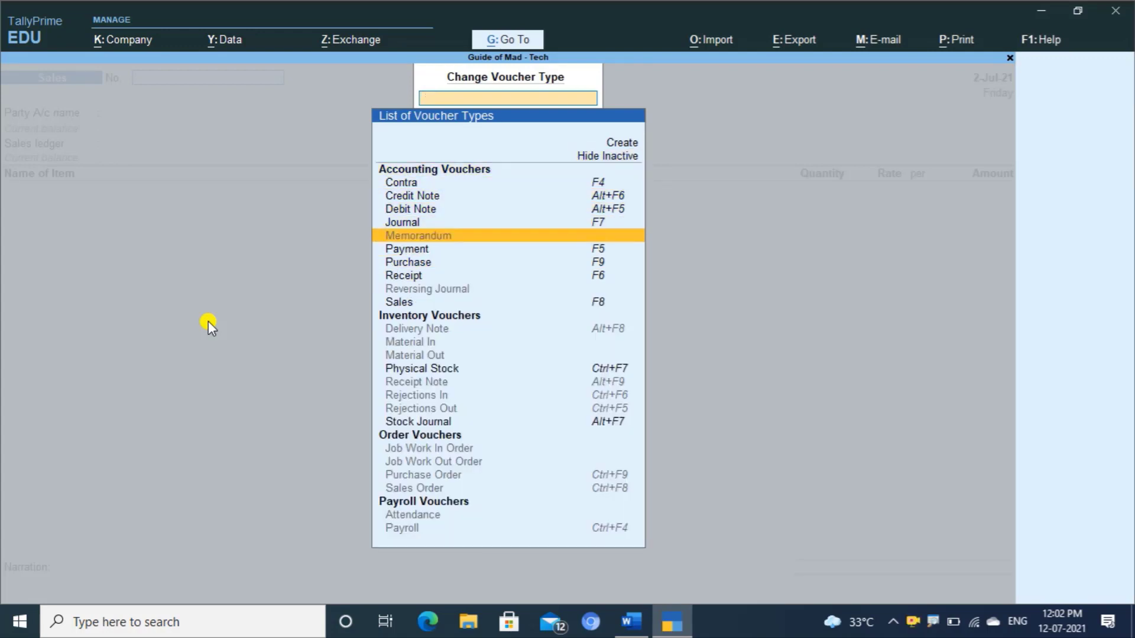
{"action": "key", "text": "Down"}
{"action": "key", "text": "Down"}
{"action": "key", "text": "Down"}
{"action": "key", "text": "Down"}
{"action": "key", "text": "Down"}
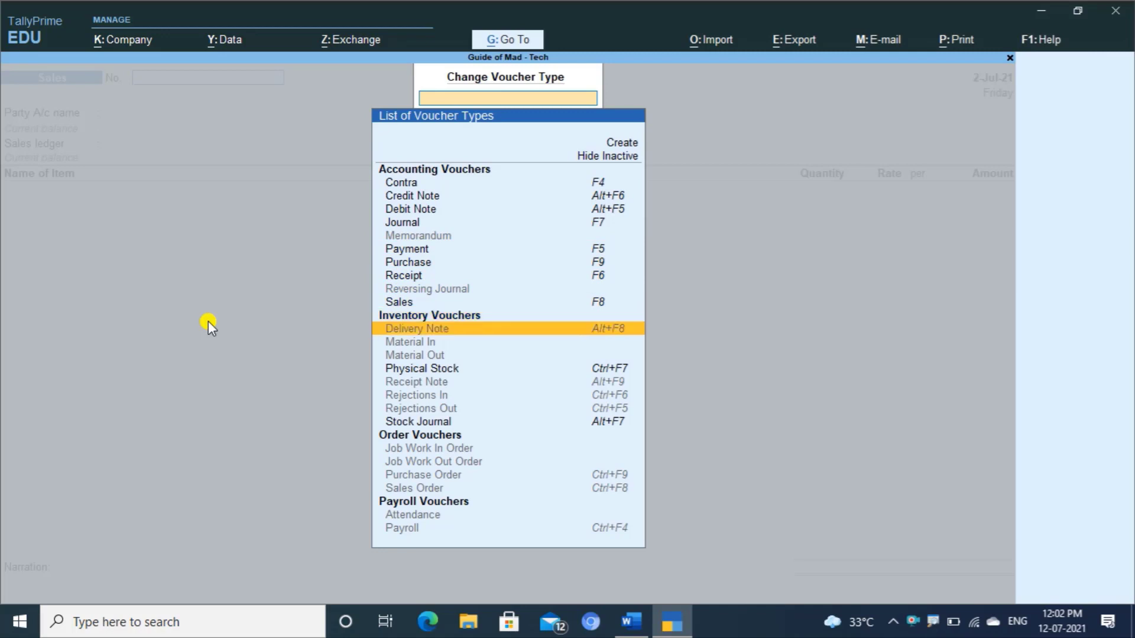
{"action": "key", "text": "Escape"}
{"action": "key", "text": "Escape"}
{"action": "key", "text": "Escape"}
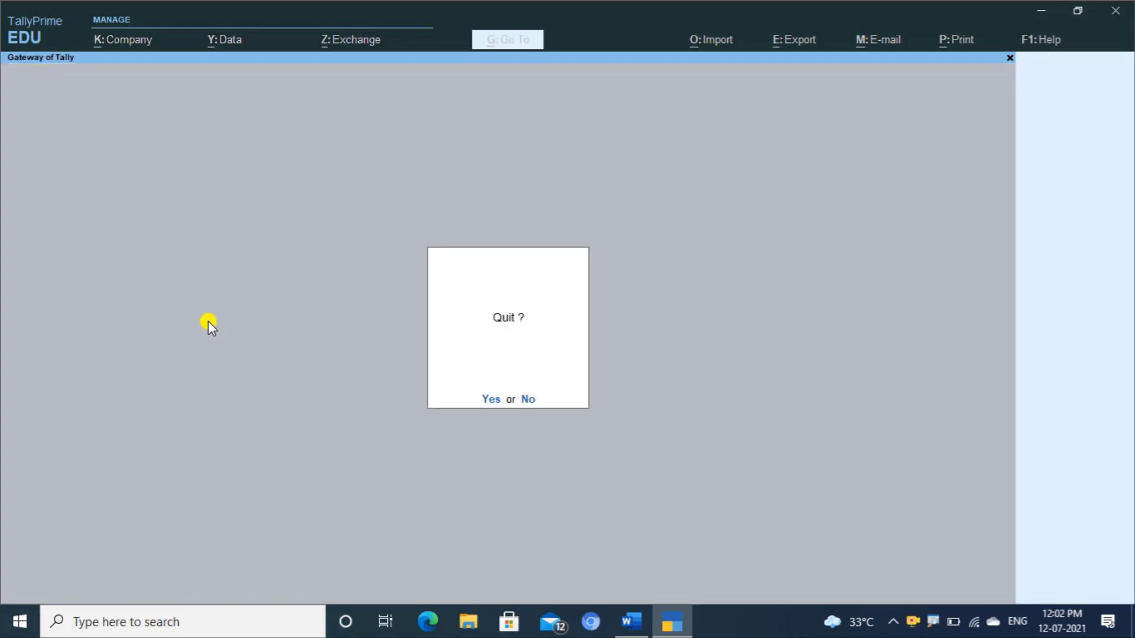
{"action": "key", "text": "Escape"}
- Start creating a new voucher type master named Manufacturing Voucher, with no alias
{"action": "key", "text": "Up"}
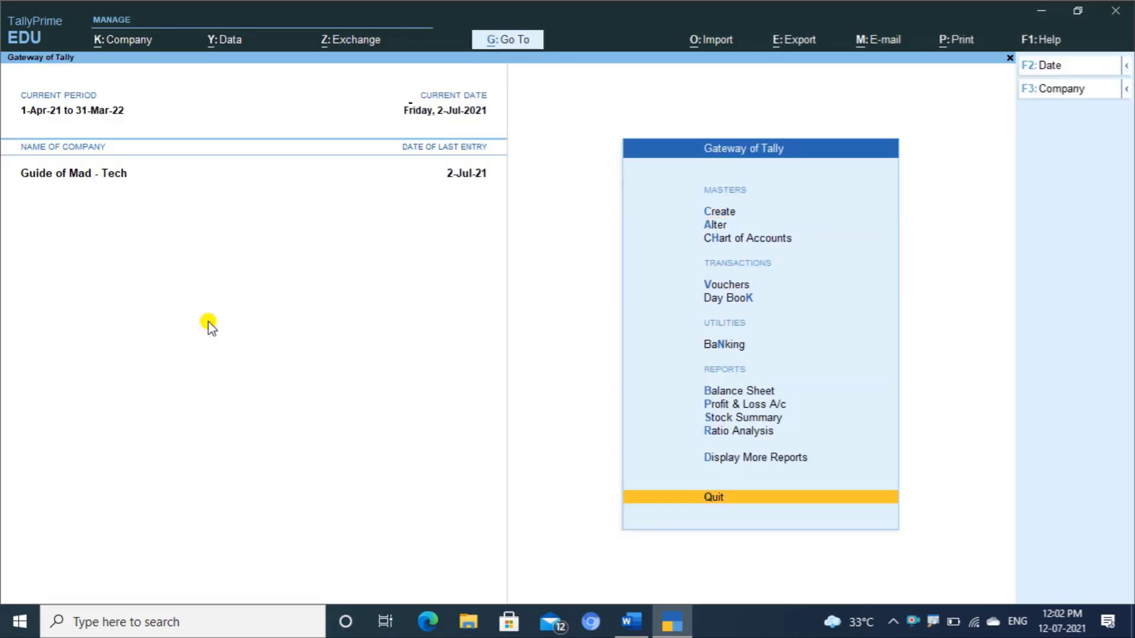
{"action": "key", "text": "c"}
{"action": "key", "text": "Down"}
{"action": "key", "text": "Down"}
{"action": "key", "text": "Down"}
{"action": "key", "text": "Return"}
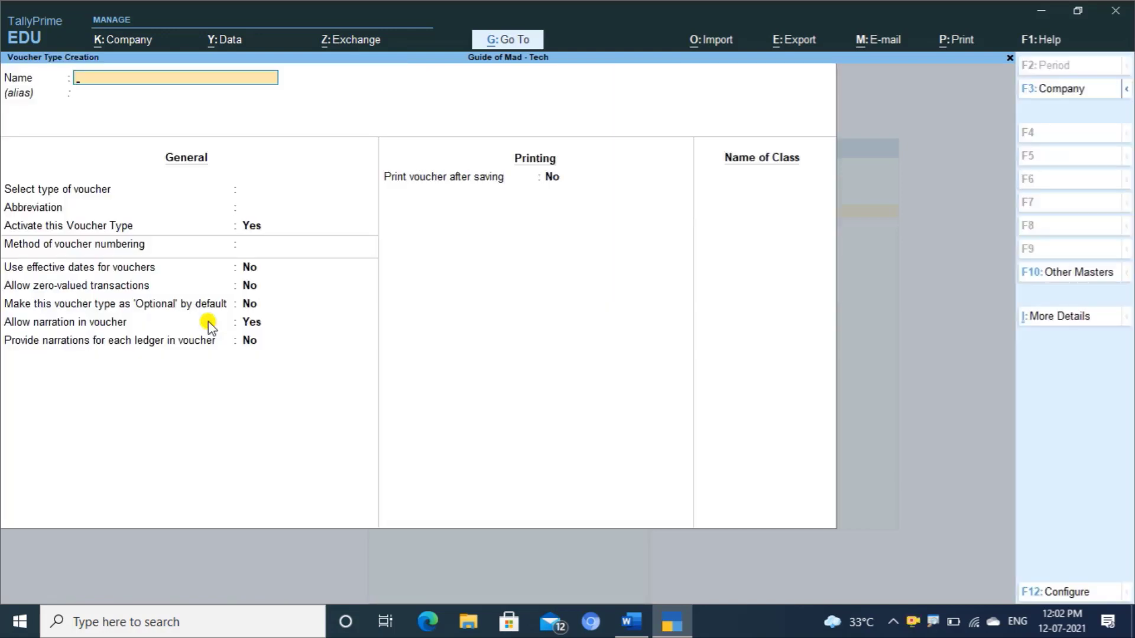
{"action": "type", "text": "Manuf"}
{"action": "type", "text": "acturing"}
{"action": "type", "text": " Vo"}
{"action": "key", "text": "BackSpace"}
{"action": "type", "text": "o"}
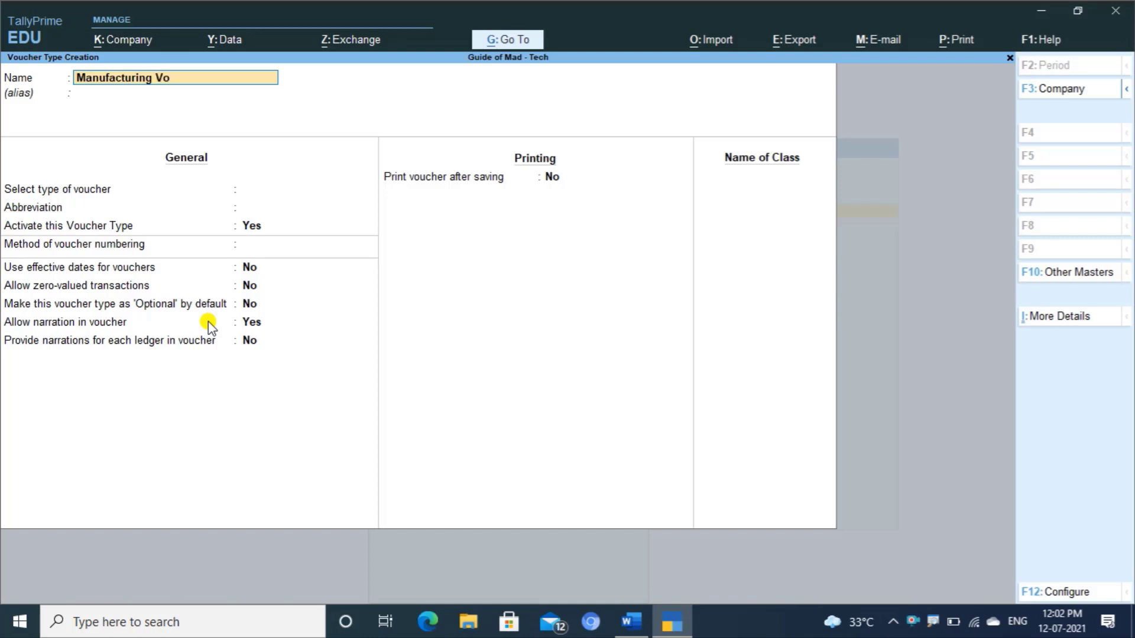
{"action": "type", "text": "ch"}
{"action": "key", "text": "BackSpace"}
{"action": "type", "text": "ucher"}
{"action": "key", "text": "Return"}
{"action": "key", "text": "Return"}
- Set Stock Journal as the type of voucher for Manufacturing Voucher
{"action": "key", "text": "Down"}
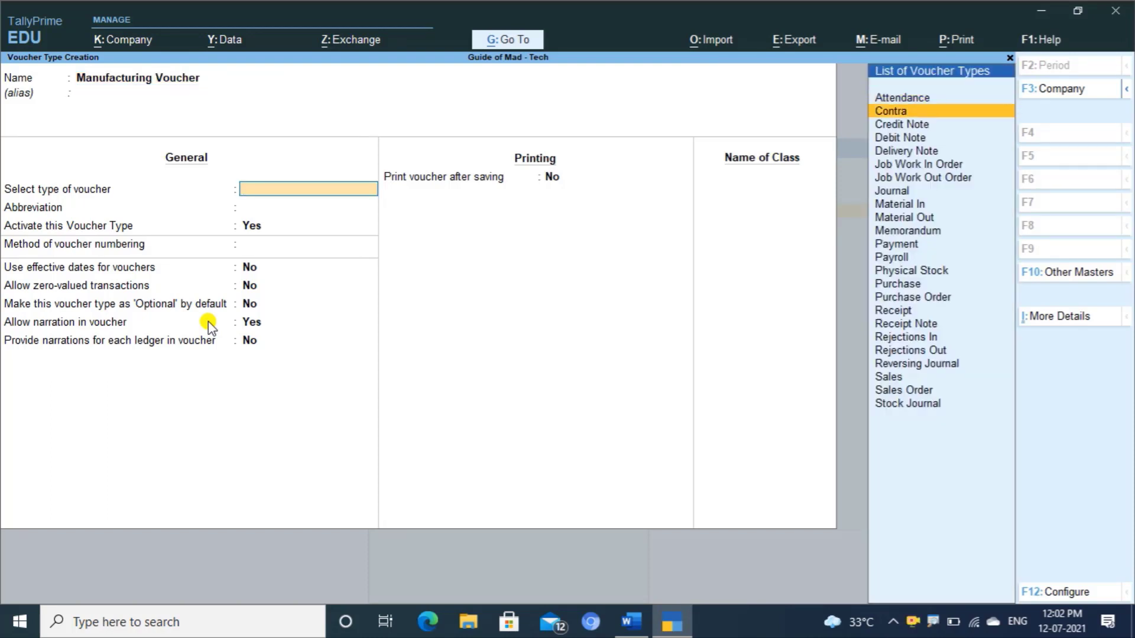
{"action": "type", "text": "St"}
{"action": "key", "text": "Return"}
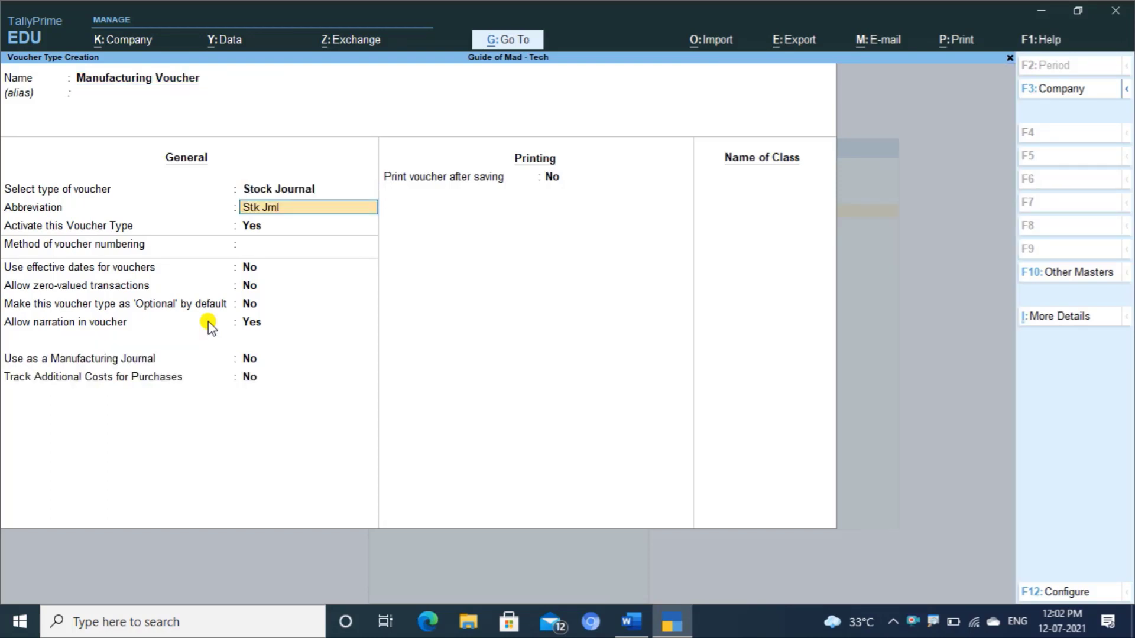
- Keep the Stk Jrnl abbreviation, active status, automatic numbering and the default effective-date, zero-value and optional settings for Manufacturing Voucher
{"action": "key", "text": "Return"}
{"action": "key", "text": "Return"}
{"action": "key", "text": "Return"}
{"action": "key", "text": "Return"}
{"action": "key", "text": "Return"}
{"action": "key", "text": "Return"}
{"action": "key", "text": "Return"}
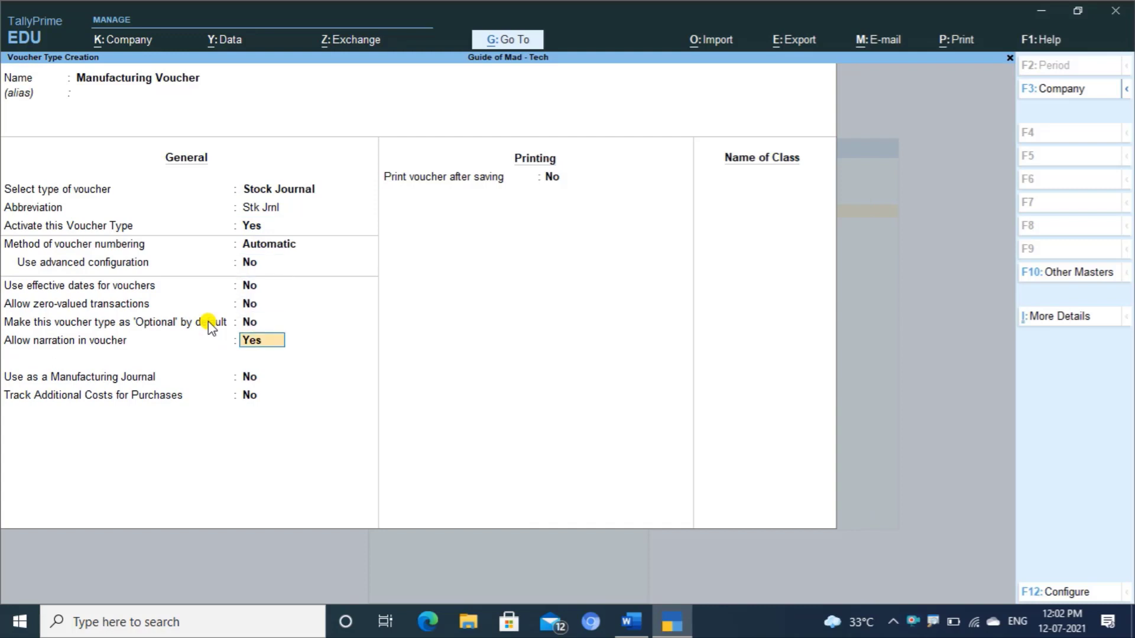
- Enable Manufacturing Voucher for use as a manufacturing journal, leave additional cost tracking off, and save the voucher type
{"action": "type", "text": "yes"}
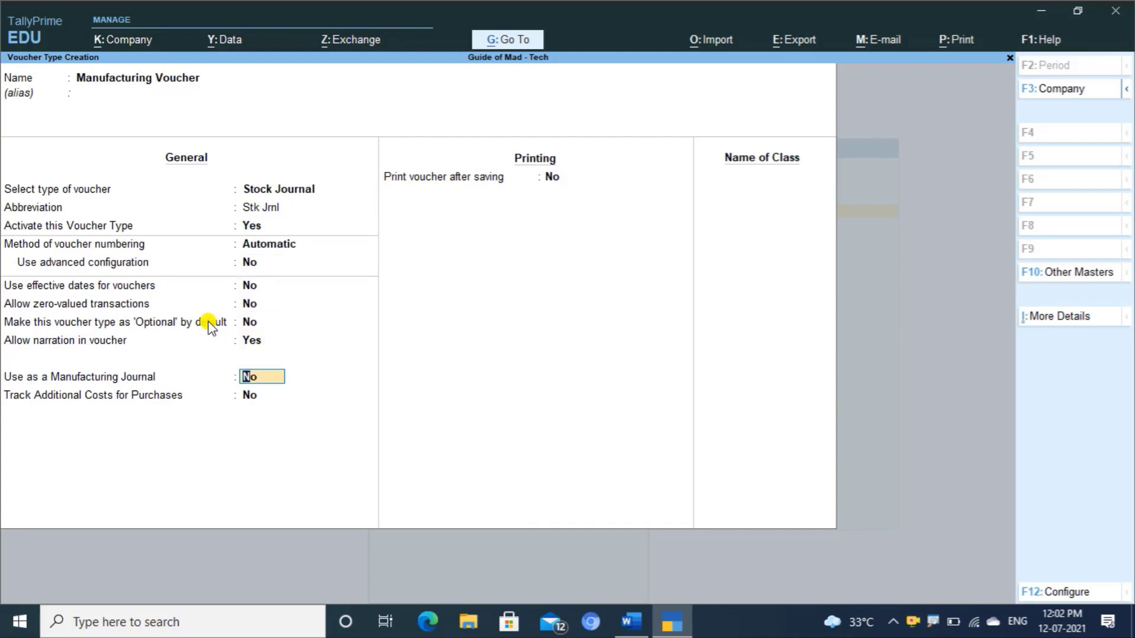
{"action": "key", "text": "Return"}
{"action": "key", "text": "Return"}
{"action": "key", "text": "Return"}
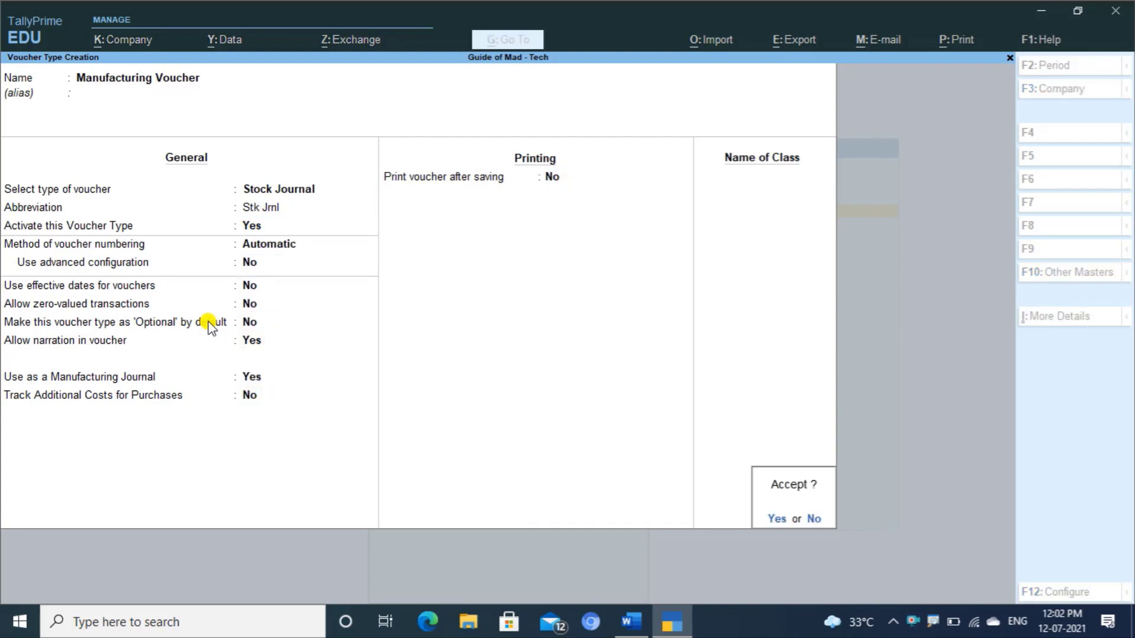
{"action": "key", "text": "Return"}
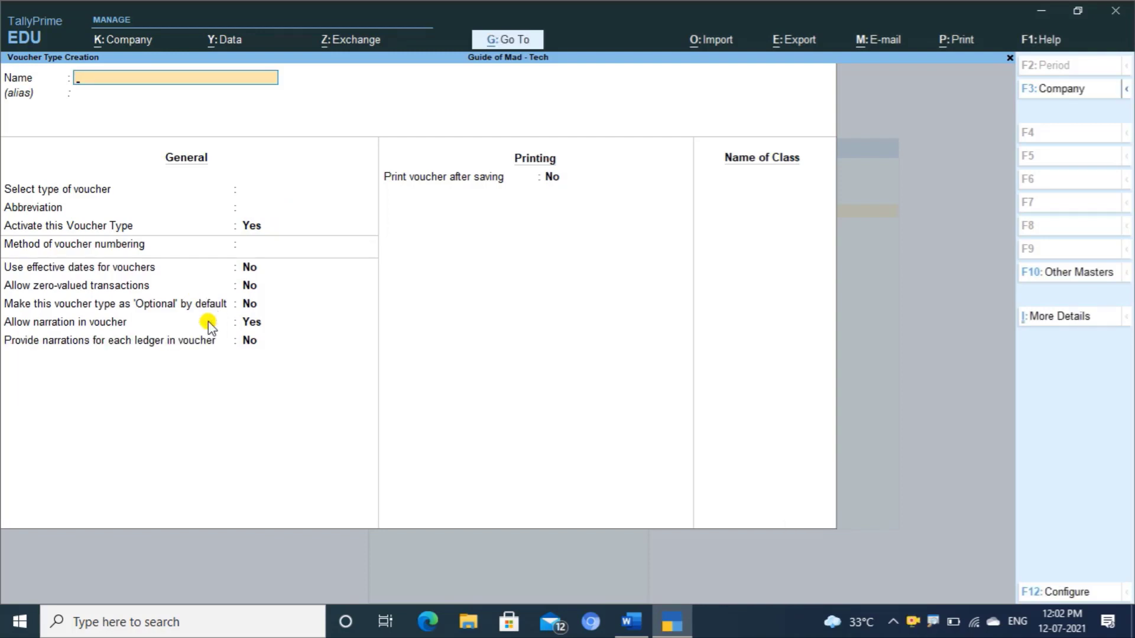
- Leave voucher type creation, return to the Gateway of Tally and open voucher entry
{"action": "key", "text": "Escape"}
{"action": "key", "text": "Return"}
{"action": "key", "text": "Escape"}
{"action": "key", "text": "Down"}
{"action": "key", "text": "Down"}
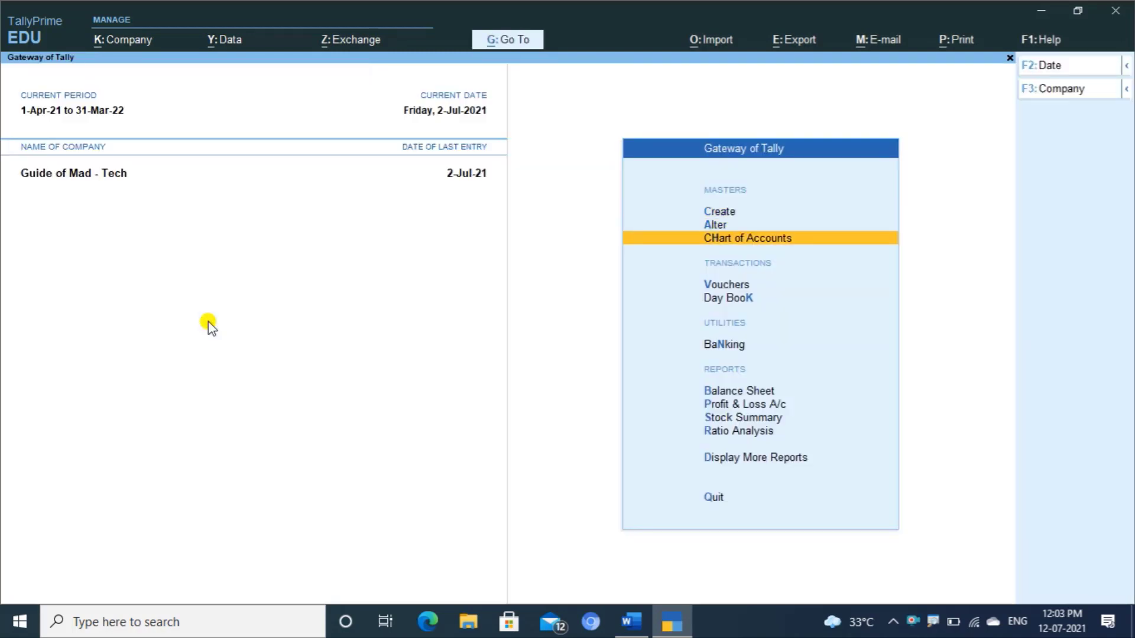
{"action": "key", "text": "Down"}
{"action": "key", "text": "Down"}
{"action": "key", "text": "Up"}
{"action": "key", "text": "Return"}
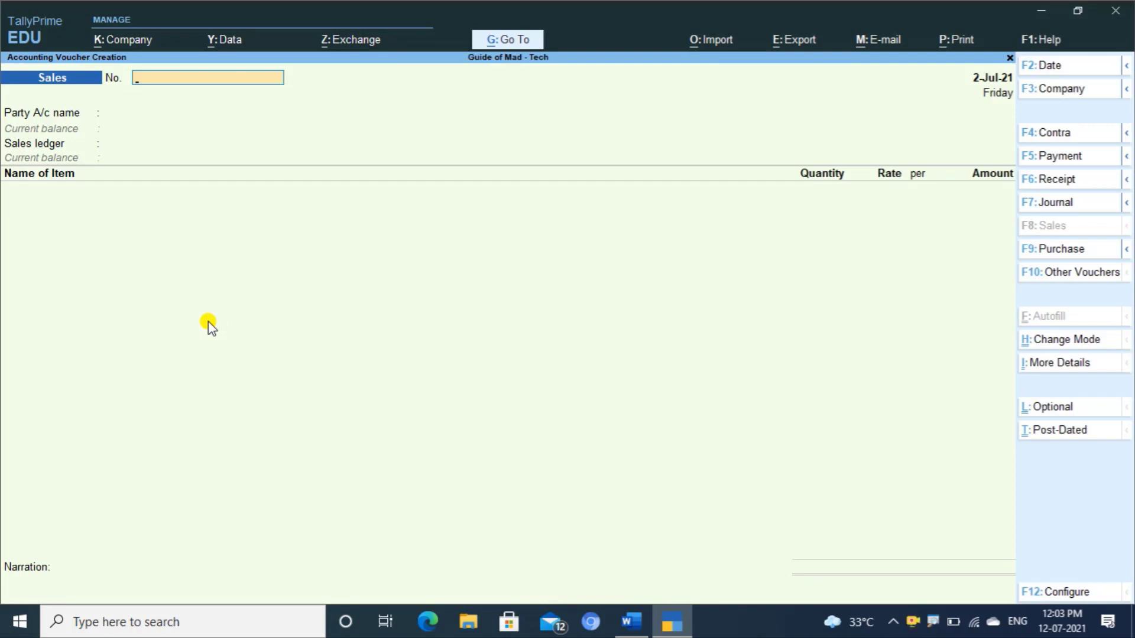
{"action": "key", "text": "Escape"}
{"action": "key", "text": "Return"}
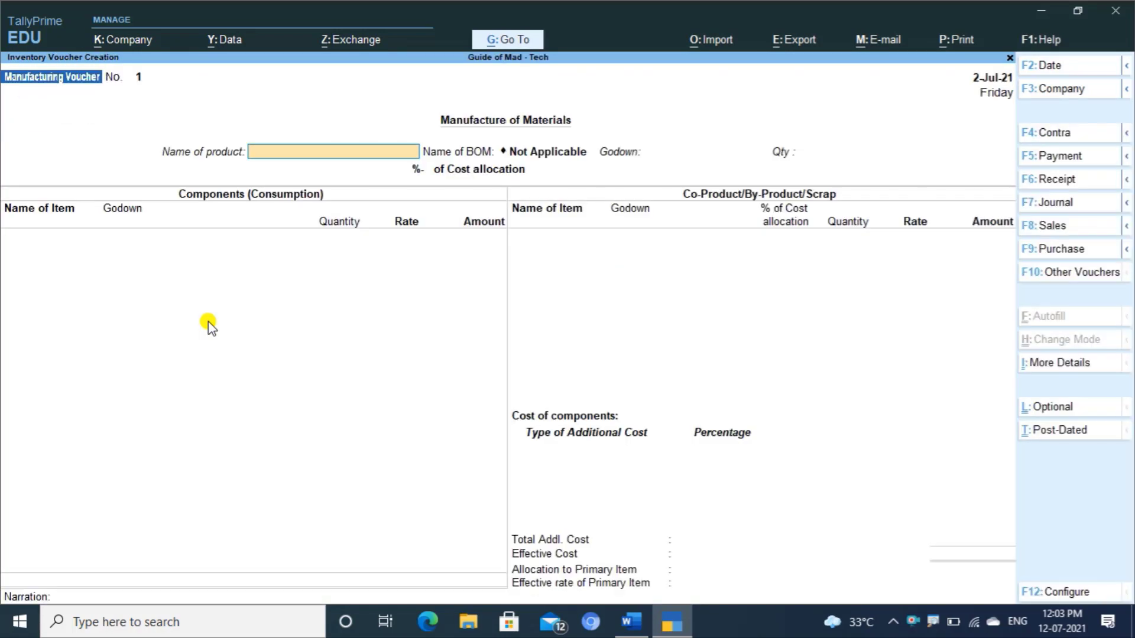
- Start a purchase voucher with supplier invoice number 002 dated 2-Jul-21
{"action": "key", "text": "F9"}
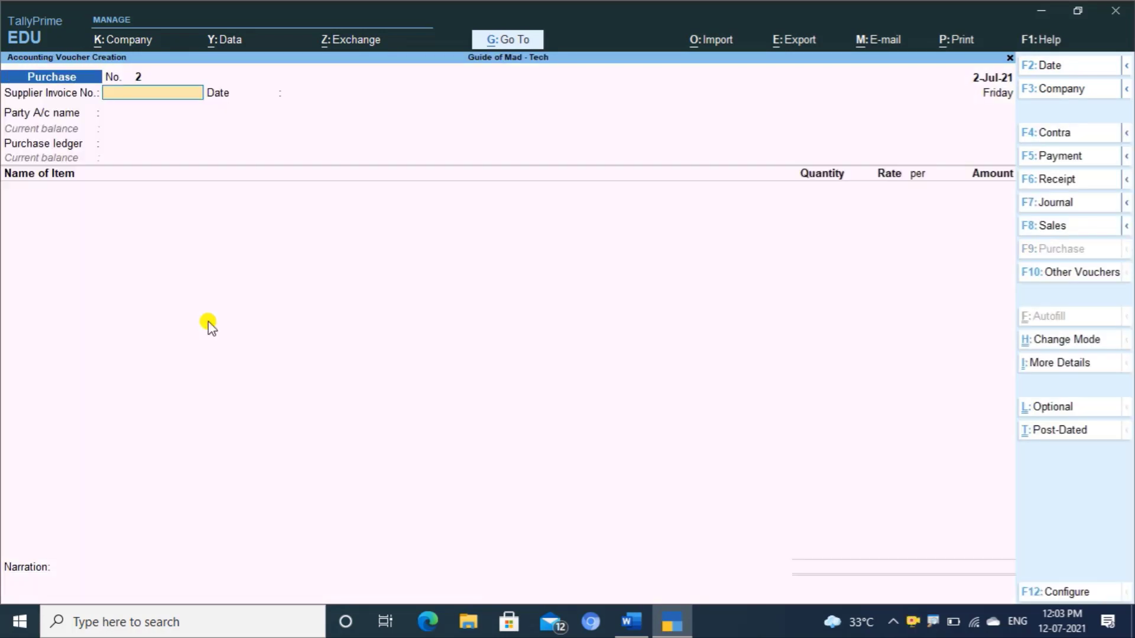
{"action": "type", "text": "002"}
{"action": "key", "text": "Return"}
{"action": "key", "text": "Return"}
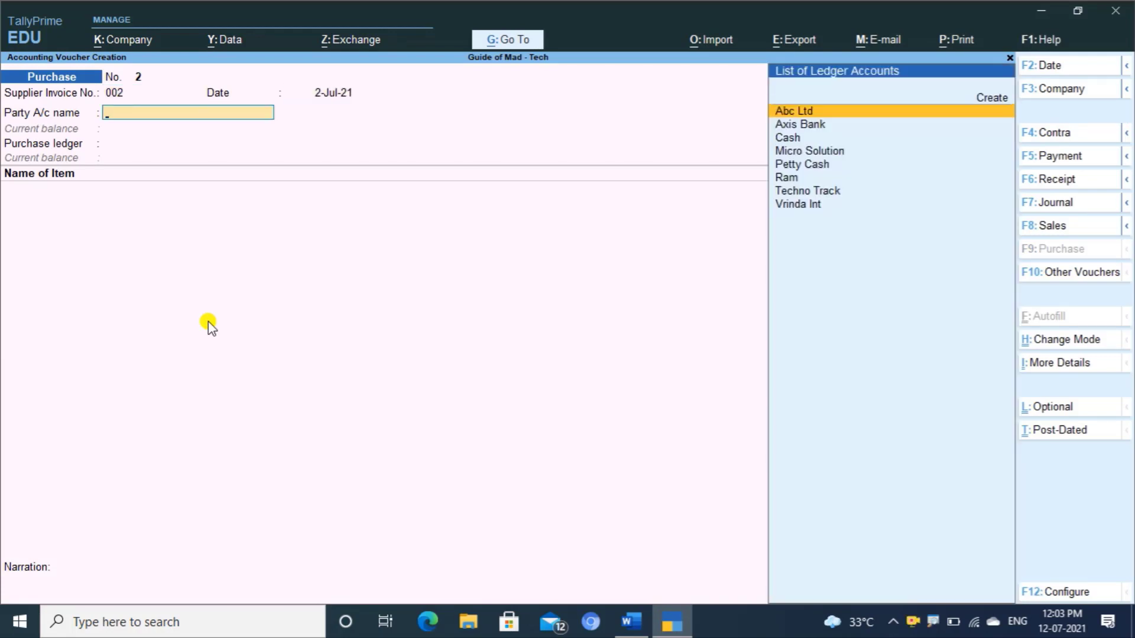
- Create a new party ledger from the voucher, entering the supplier's name and placing it under Sundry Creditors
{"action": "key", "text": "alt"}
{"action": "key", "text": "alt+c"}
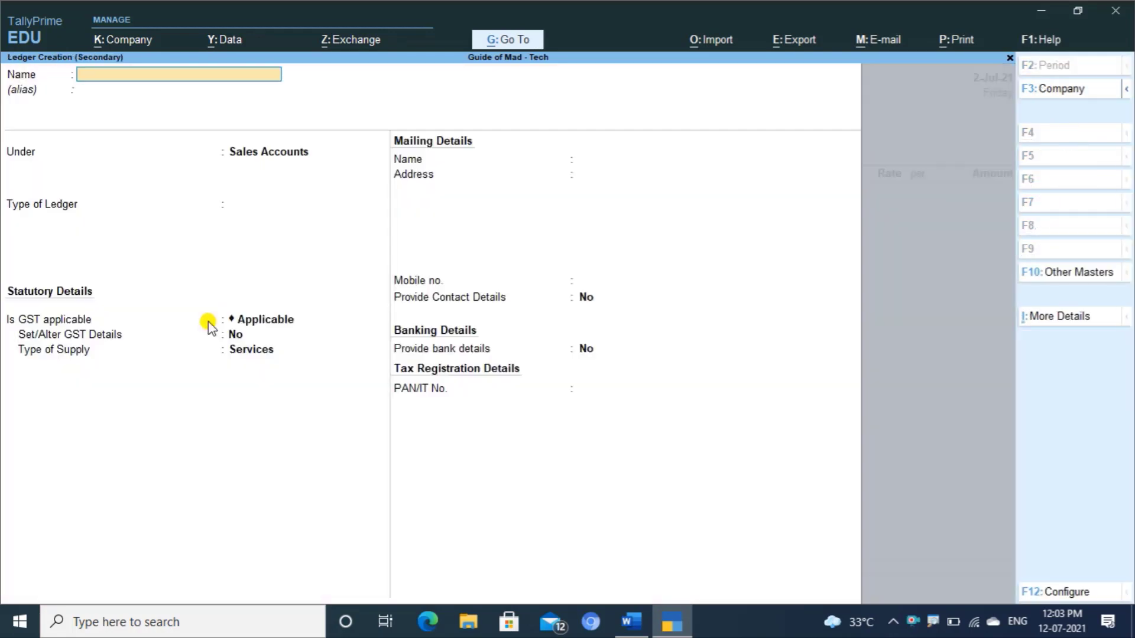
{"action": "type", "text": "R"}
{"action": "key", "text": "BackSpace"}
{"action": "type", "text": "Sohan"}
{"action": "key", "text": "Return"}
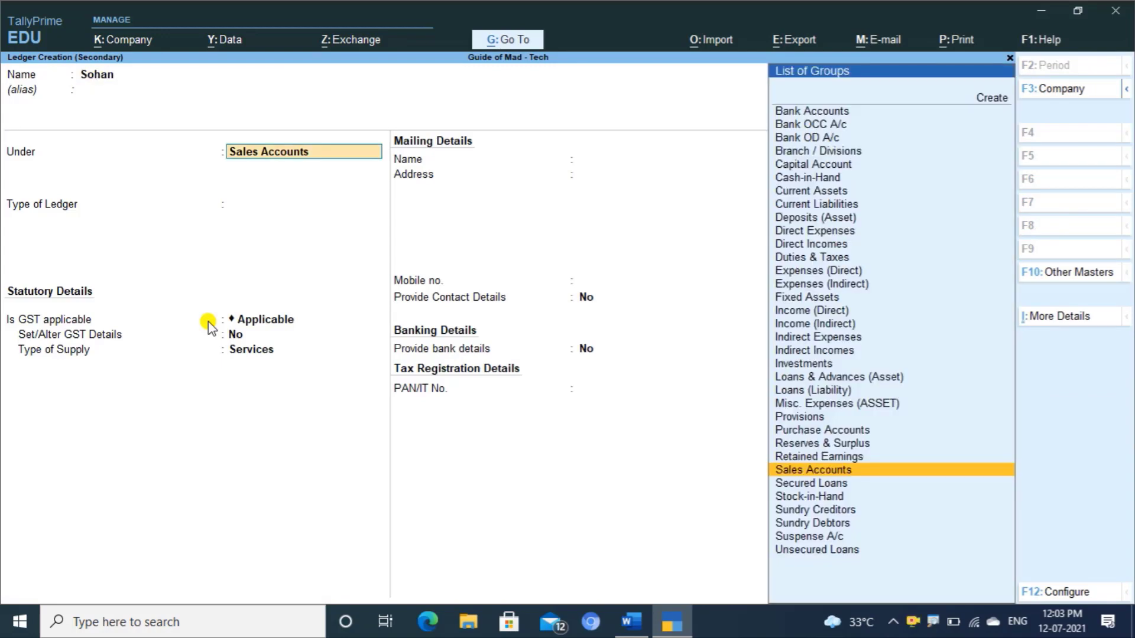
{"action": "type", "text": "Su"}
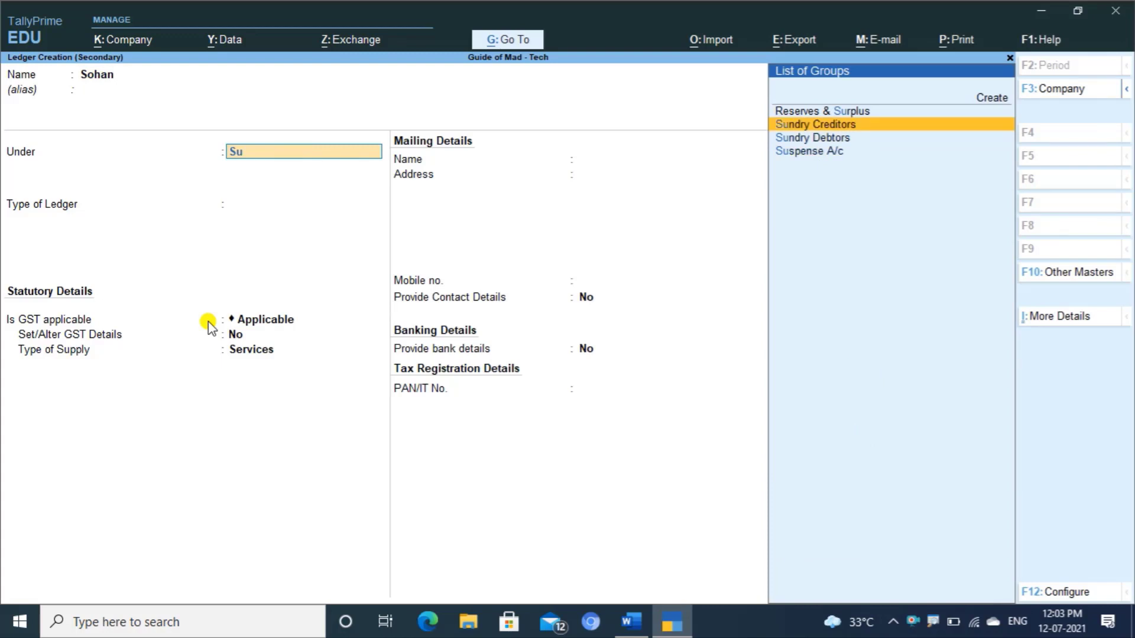
{"action": "key", "text": "Return"}
- Keep bill-by-bill balances, Haryana, India and Regular registration for the supplier ledger, without contact or bank details, and save it
{"action": "key", "text": "Return"}
{"action": "key", "text": "Return"}
{"action": "key", "text": "Return"}
{"action": "key", "text": "Return"}
{"action": "key", "text": "Return"}
{"action": "key", "text": "Return"}
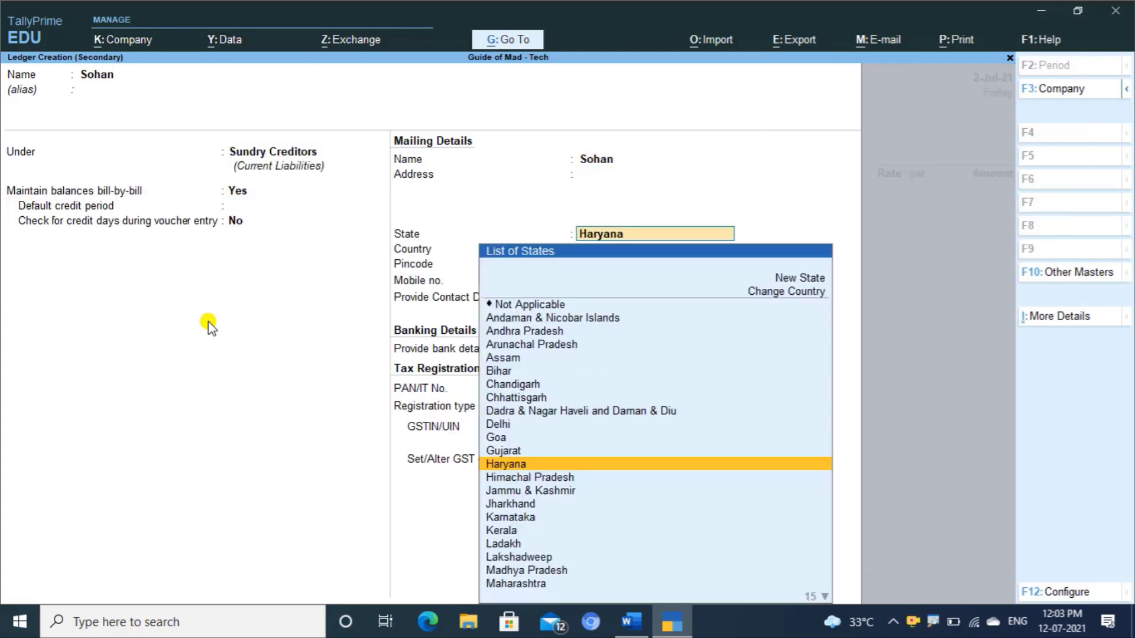
{"action": "key", "text": "Return"}
{"action": "key", "text": "Return"}
{"action": "key", "text": "Return"}
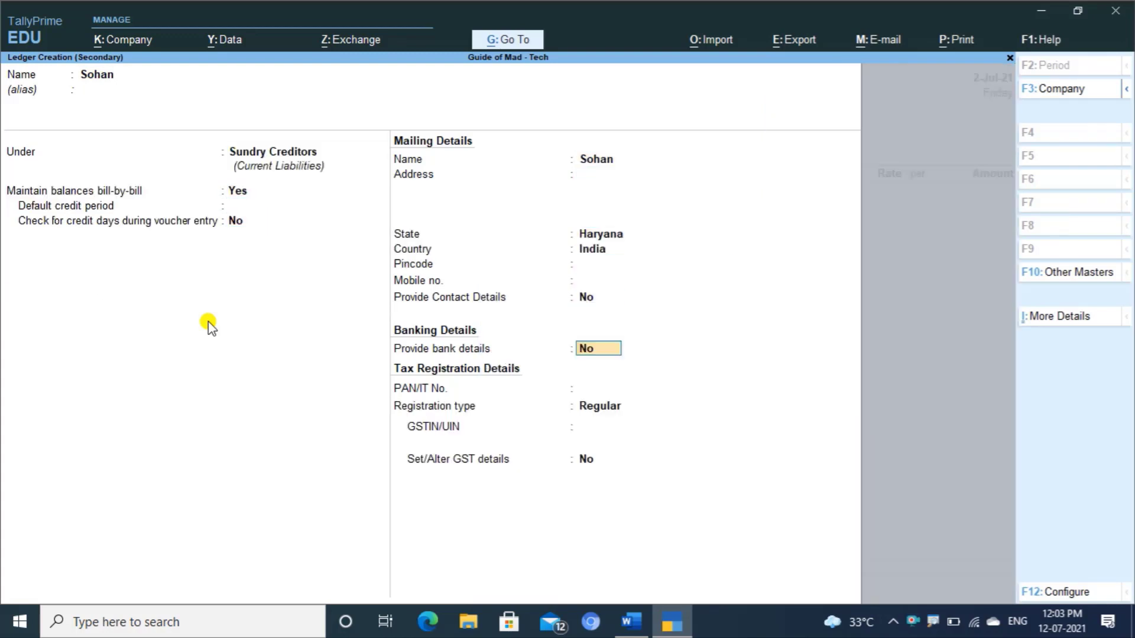
{"action": "key", "text": "Return"}
{"action": "key", "text": "Return"}
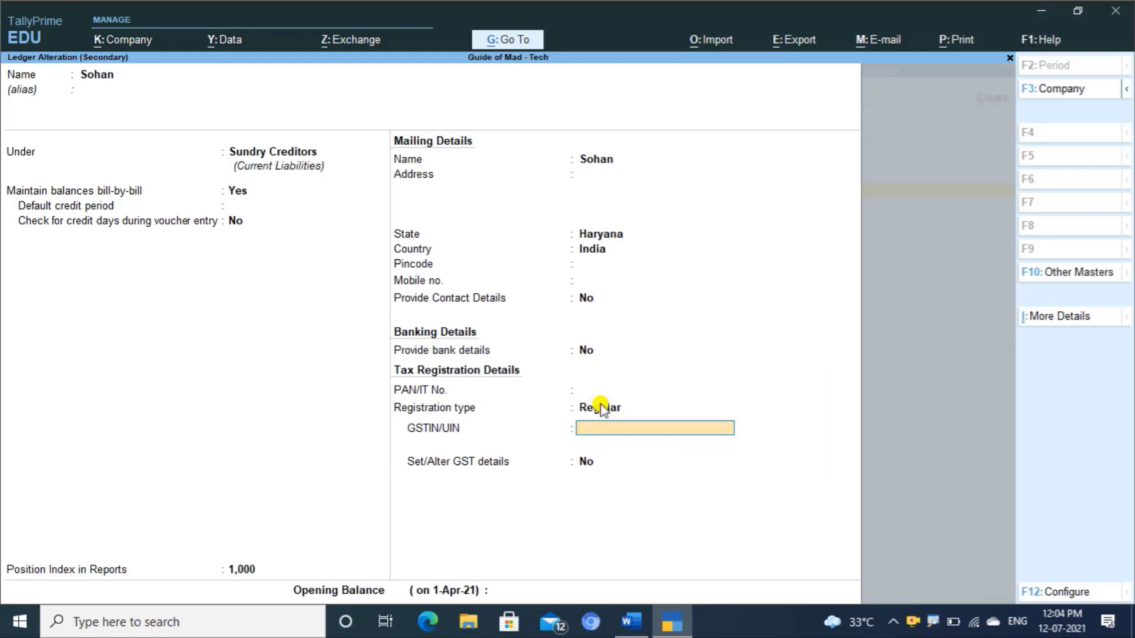
{"action": "key", "text": "ctrl+a"}
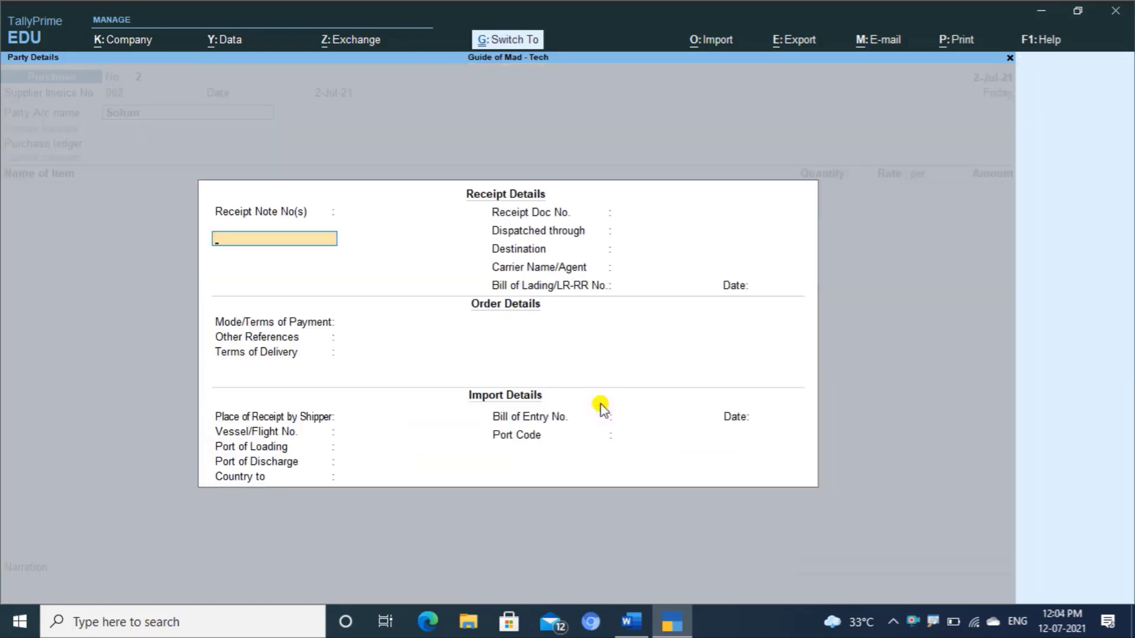
- Skip the receipt and party details and choose Purchase as the purchase ledger
{"action": "key", "text": "Escape"}
{"action": "key", "text": "ctrl+a"}
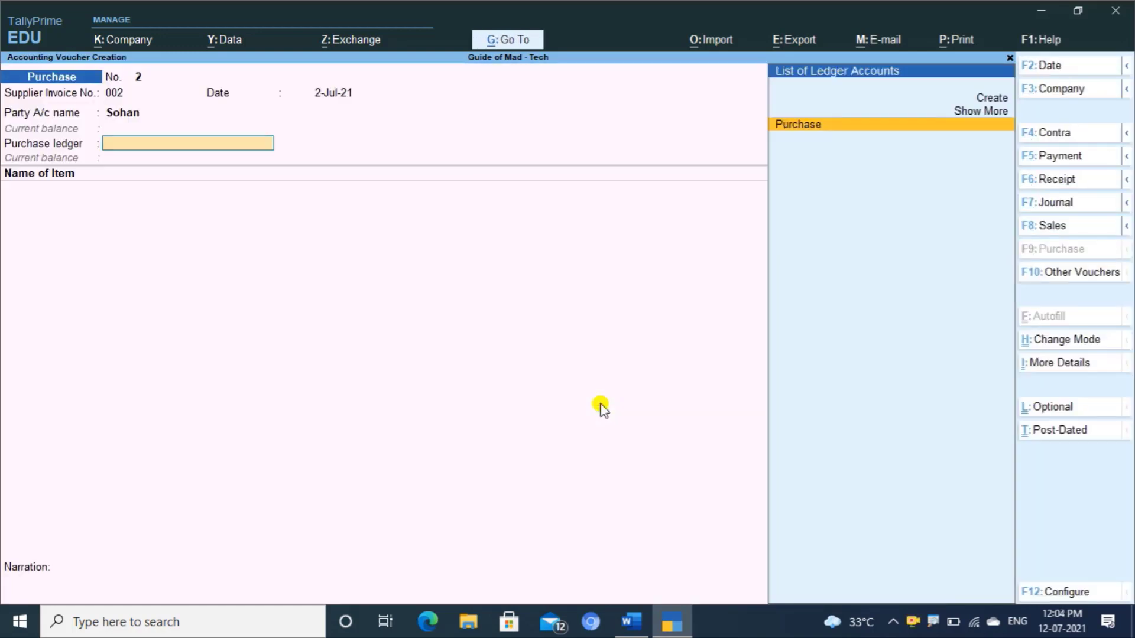
{"action": "key", "text": "Return"}
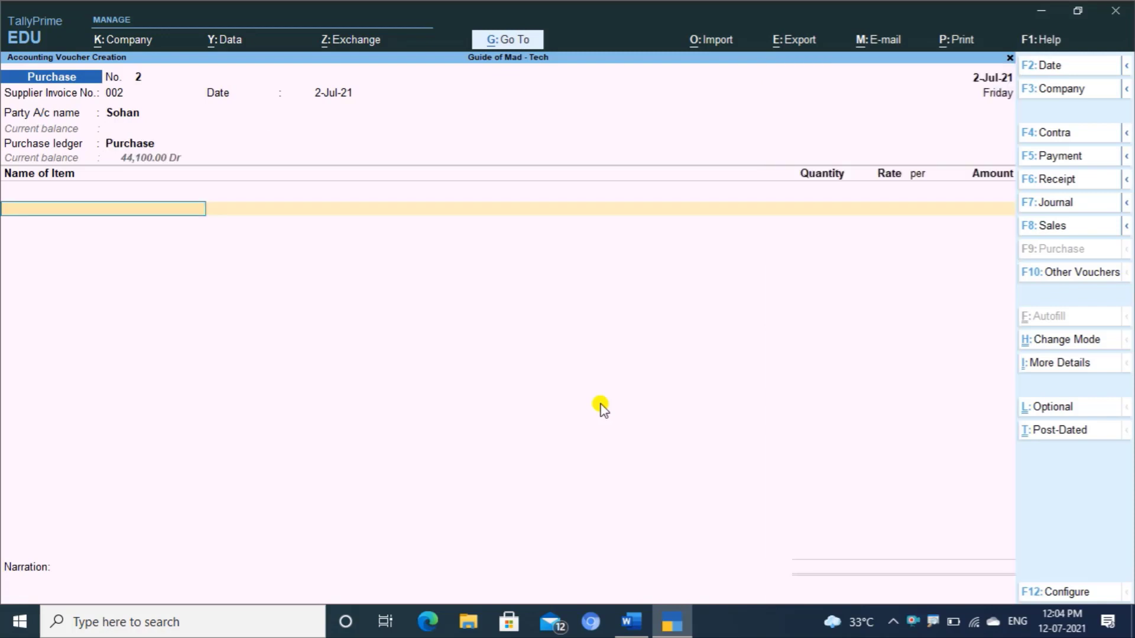
- Add CPU to the purchase voucher with 10 PCS at a rate of 2,000 in Main Location
{"action": "type", "text": "C"}
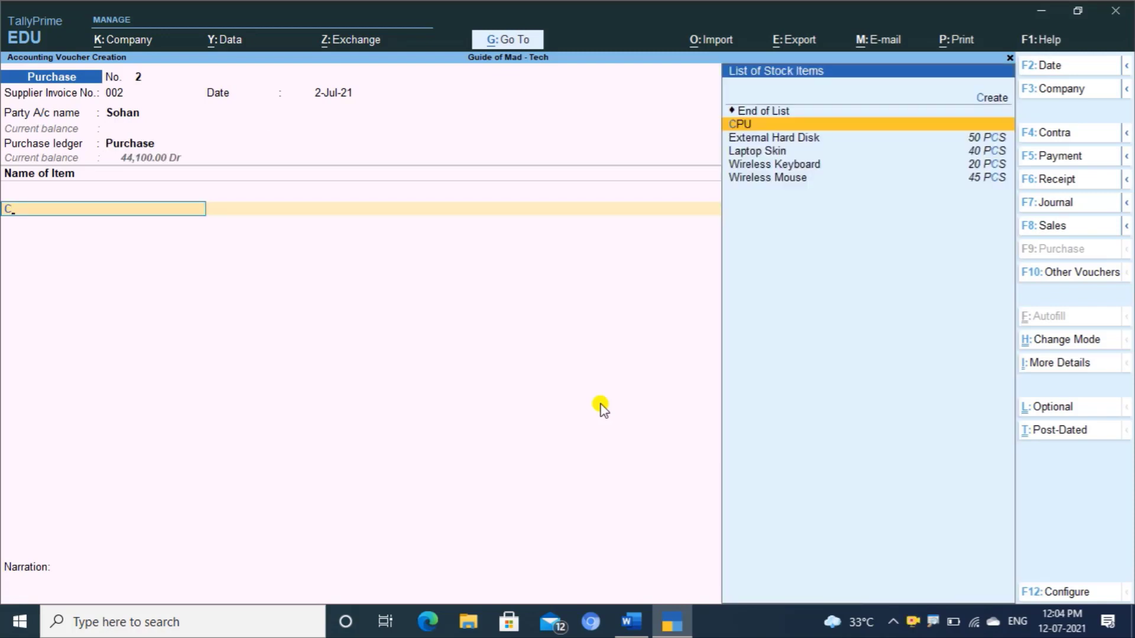
{"action": "key", "text": "Return"}
{"action": "key", "text": "Return"}
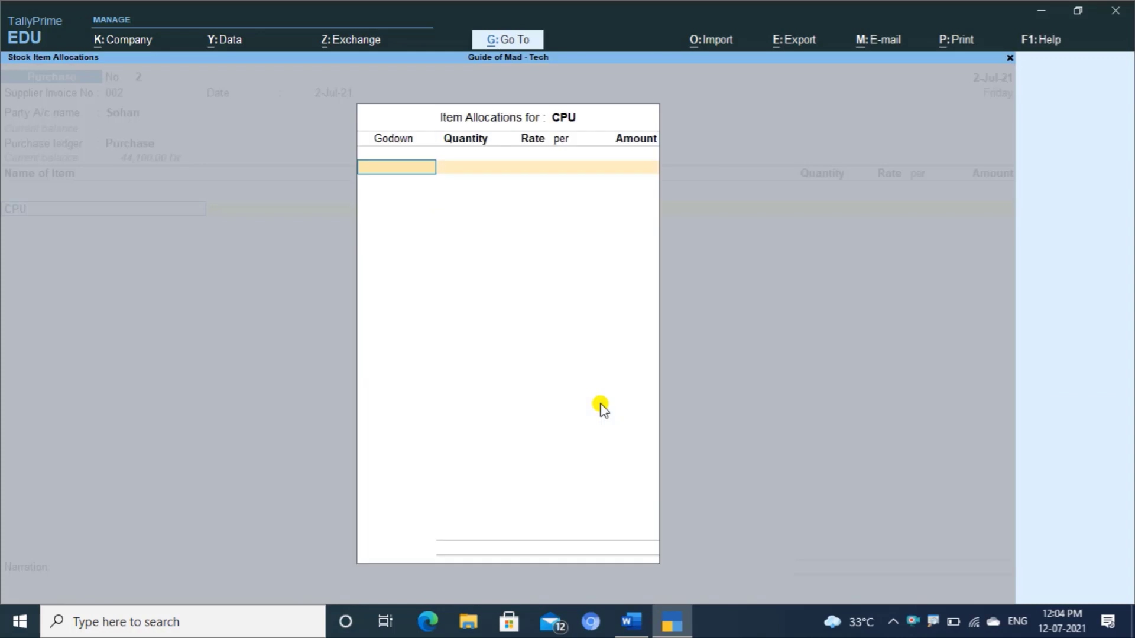
{"action": "key", "text": "Return"}
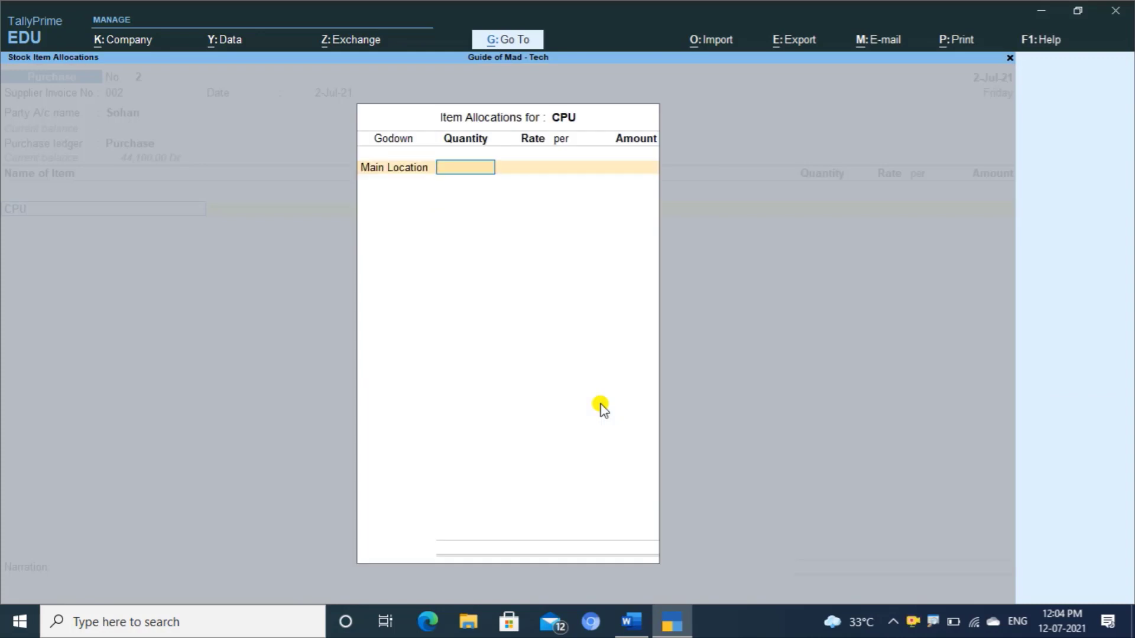
{"action": "type", "text": "10"}
{"action": "key", "text": "Return"}
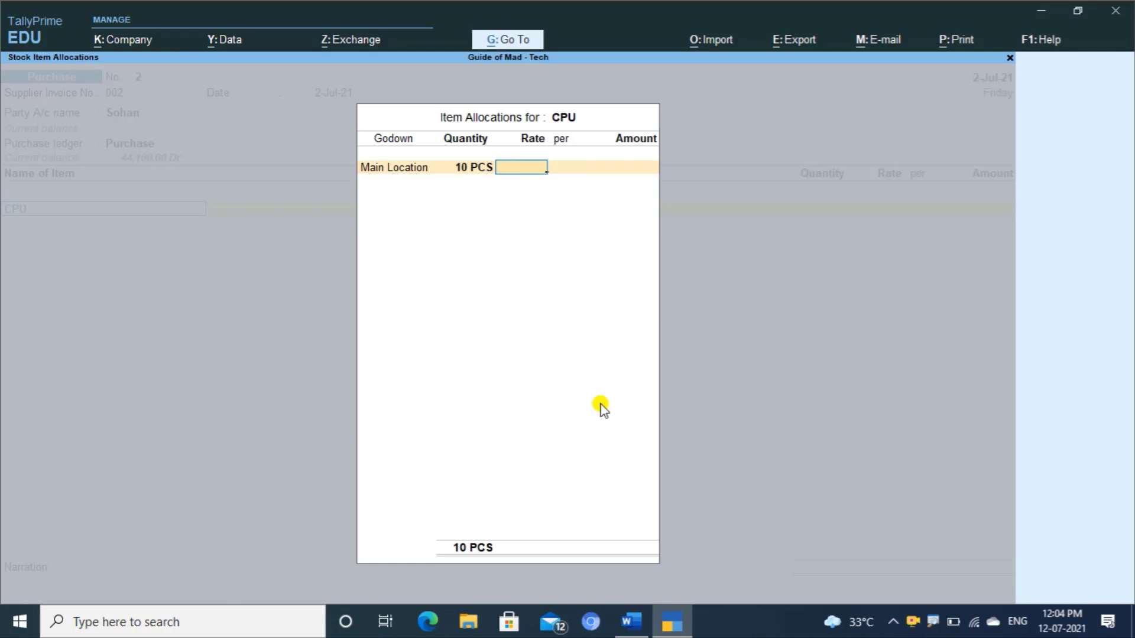
{"action": "type", "text": "2000"}
{"action": "key", "text": "Return"}
{"action": "key", "text": "Return"}
{"action": "key", "text": "Return"}
{"action": "key", "text": "Return"}
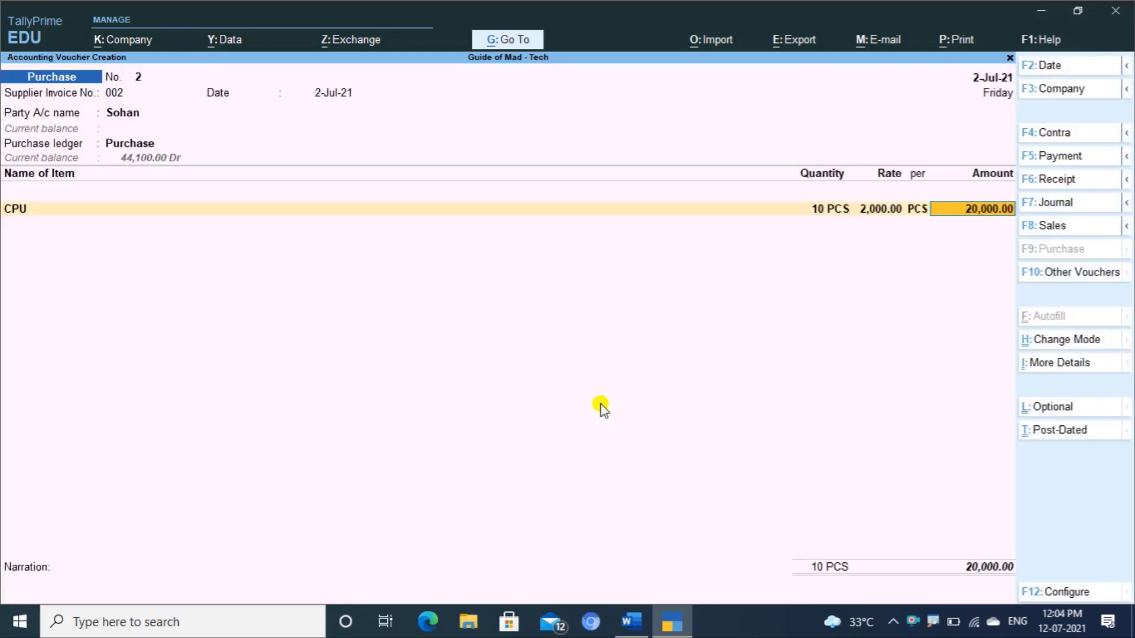
{"action": "key", "text": "Return"}
- Add GPU to the purchase voucher with 10 PCS at a rate of 3,000 in Main Location
{"action": "type", "text": "GPU"}
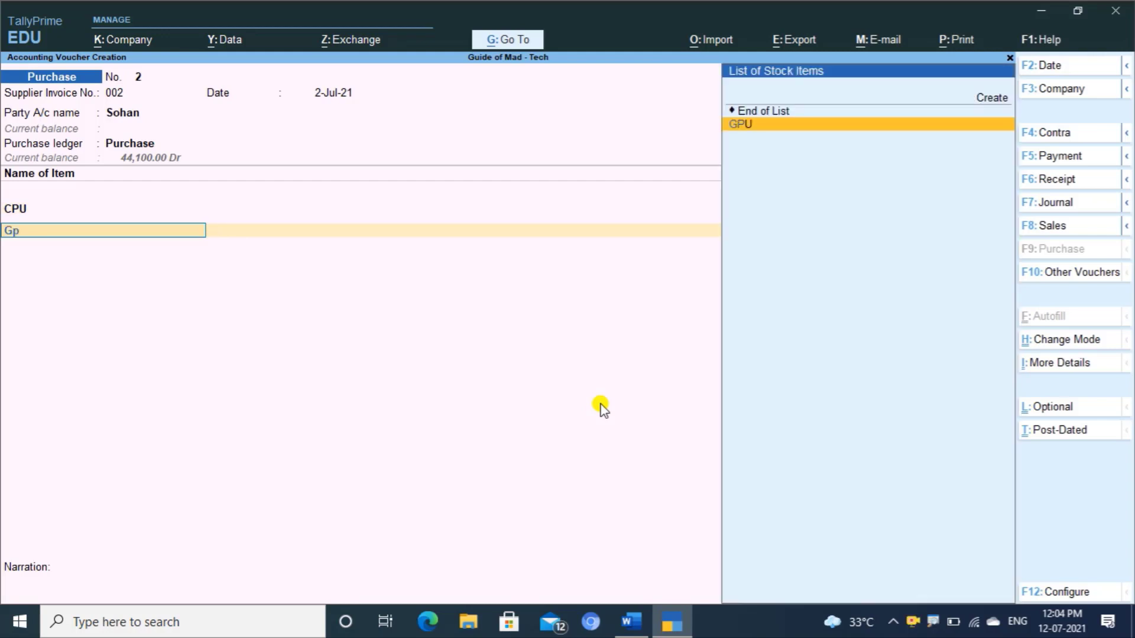
{"action": "key", "text": "Return"}
{"action": "key", "text": "Return"}
{"action": "key", "text": "Return"}
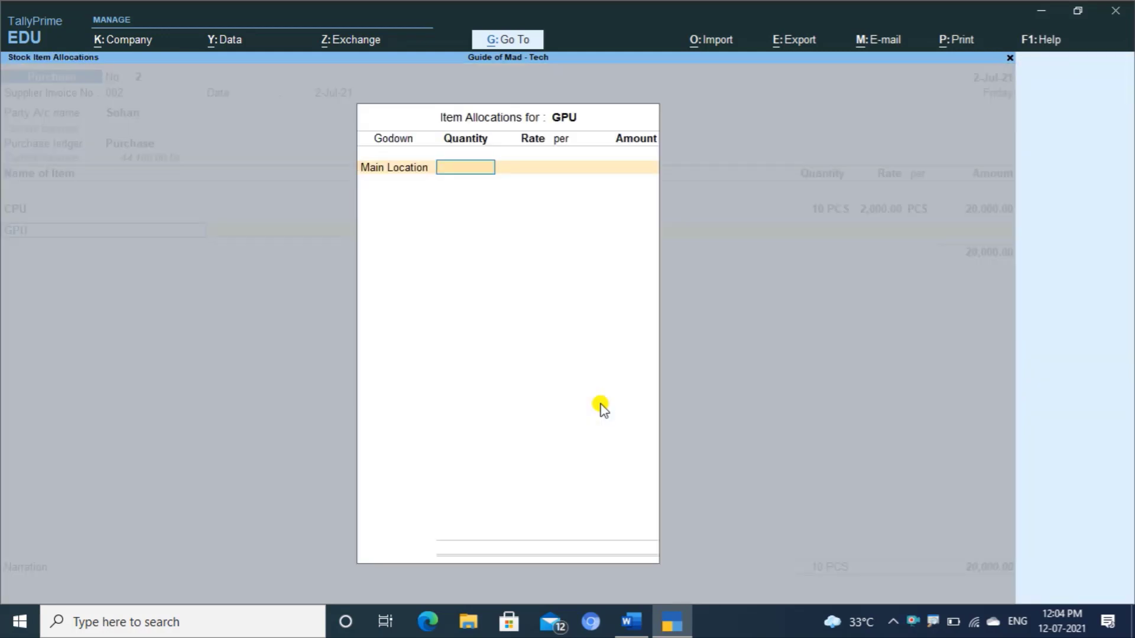
{"action": "type", "text": "10"}
{"action": "key", "text": "Return"}
{"action": "type", "text": "3000"}
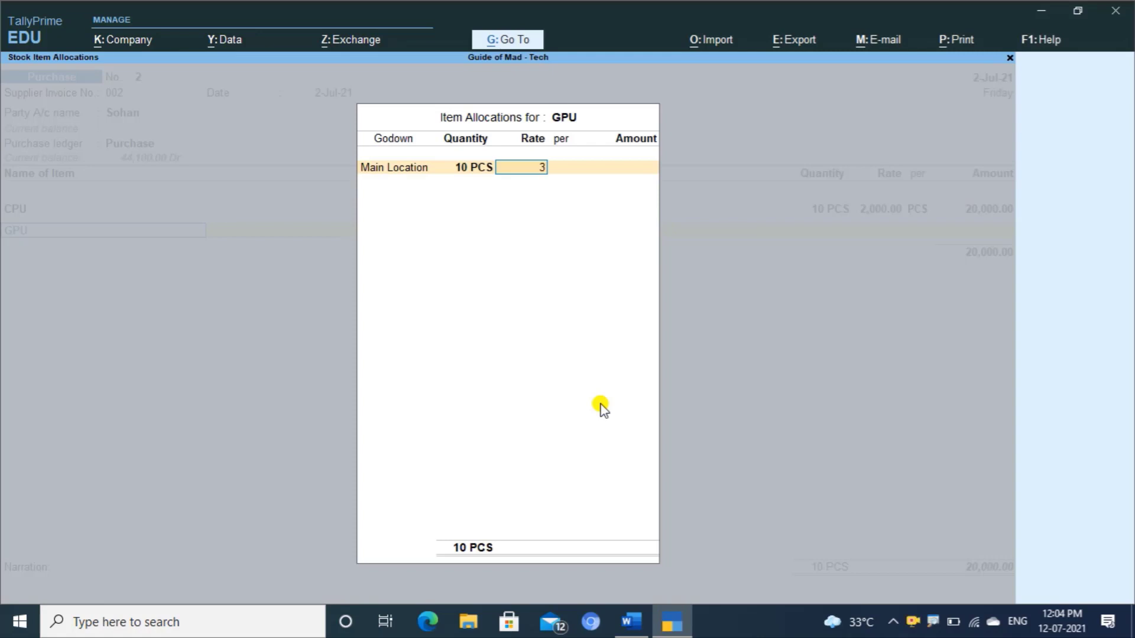
{"action": "key", "text": "Return"}
{"action": "key", "text": "Return"}
{"action": "key", "text": "Return"}
{"action": "key", "text": "Return"}
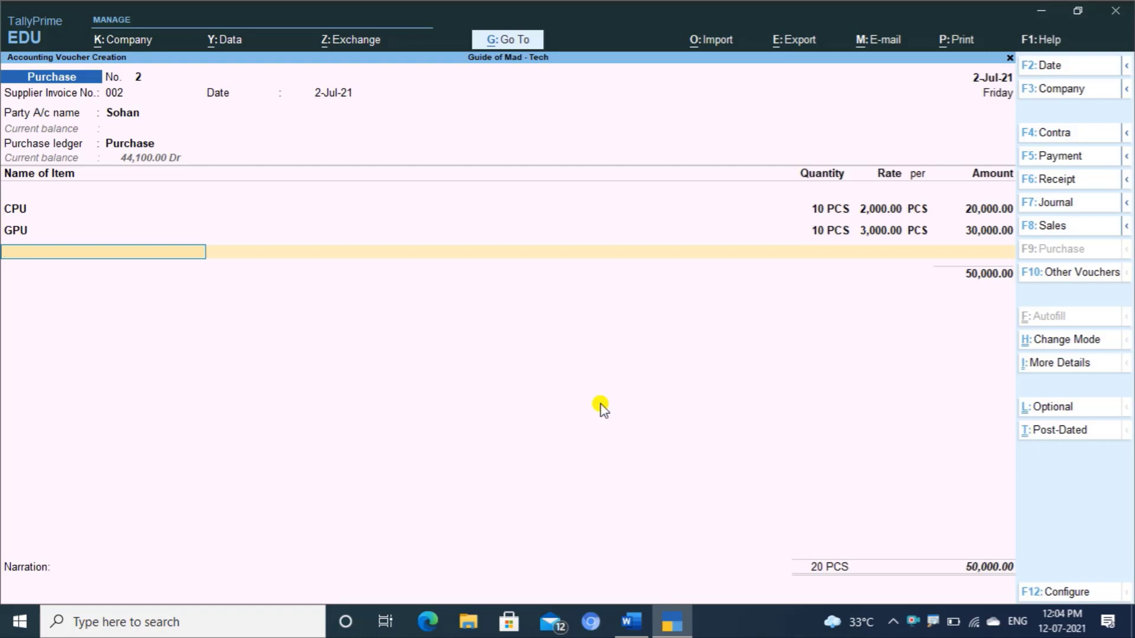
- Add Battery to the purchase voucher with 20 PCS at a rate of 5,000 in Main Location
{"action": "type", "text": "b"}
{"action": "key", "text": "Down"}
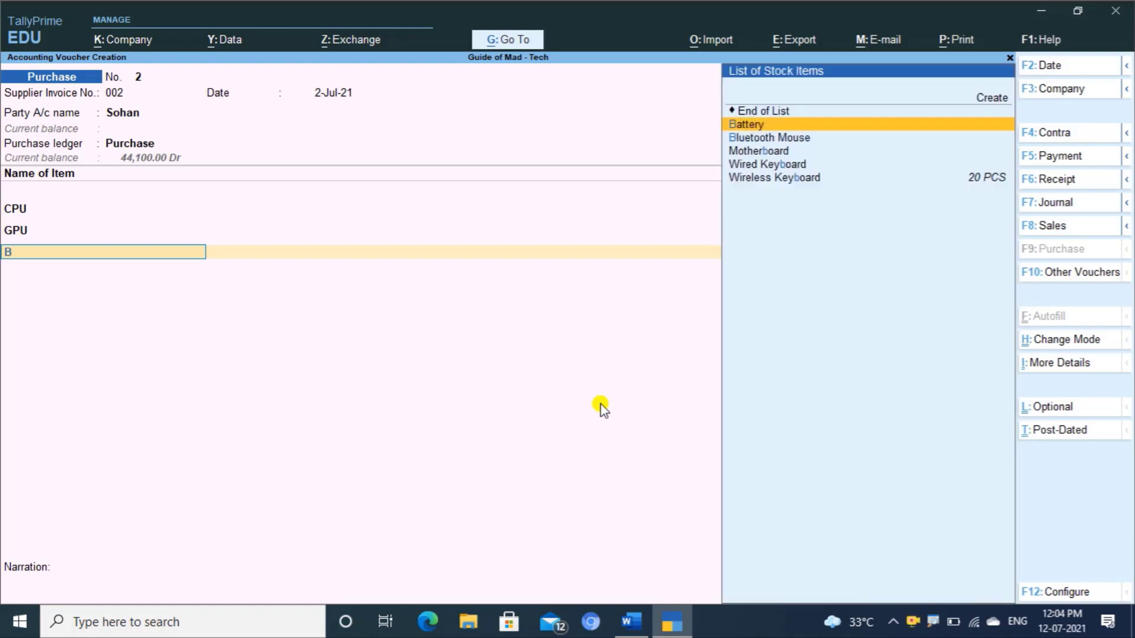
{"action": "key", "text": "Return"}
{"action": "key", "text": "Return"}
{"action": "key", "text": "Return"}
{"action": "key", "text": "Return"}
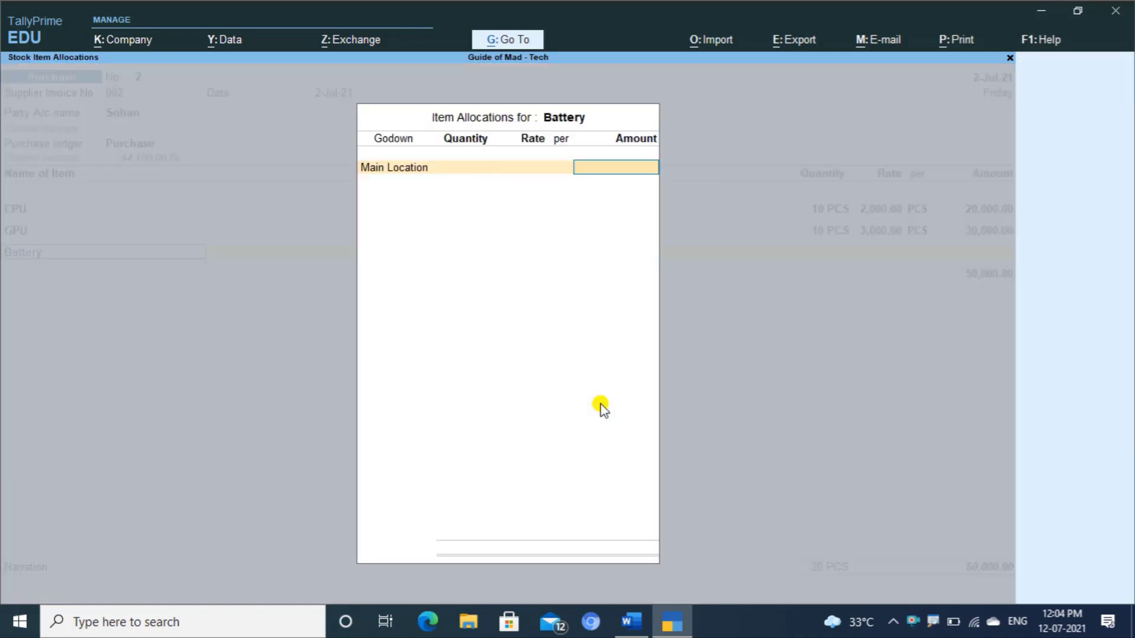
{"action": "key", "text": "BackSpace"}
{"action": "type", "text": "20"}
{"action": "key", "text": "Return"}
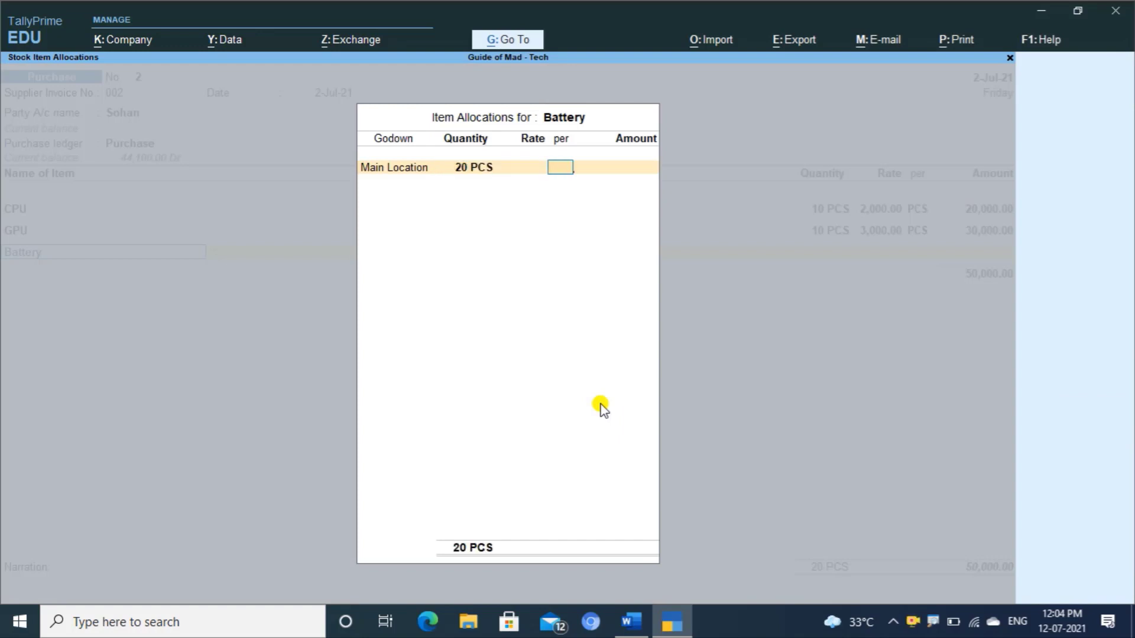
{"action": "type", "text": "5000"}
{"action": "key", "text": "Return"}
{"action": "key", "text": "Return"}
{"action": "key", "text": "Return"}
{"action": "key", "text": "Return"}
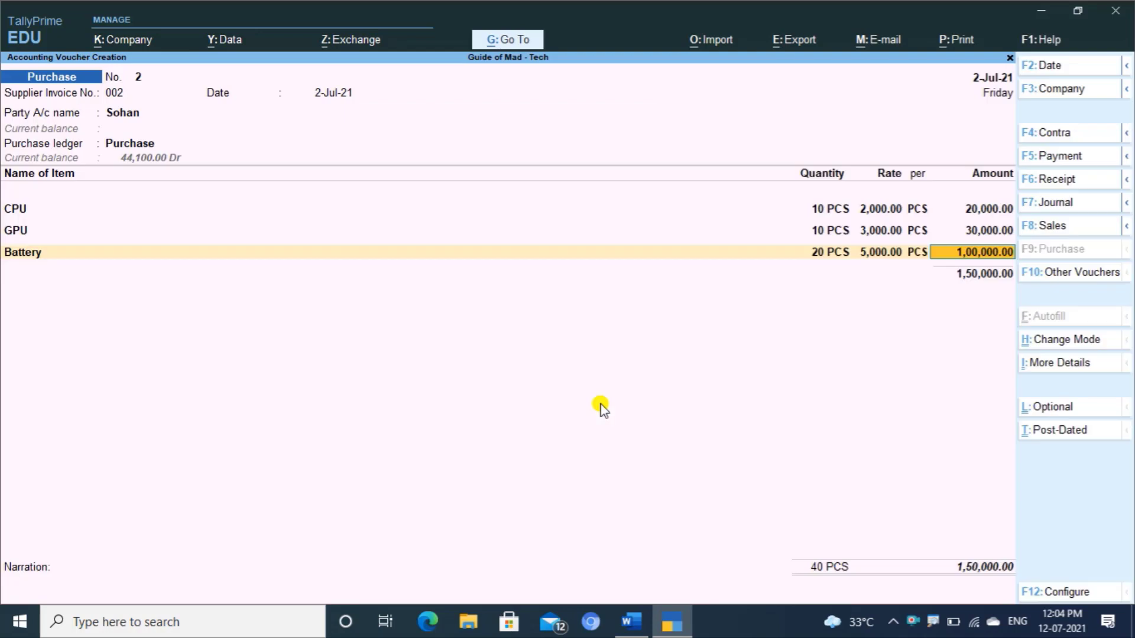
{"action": "key", "text": "Return"}
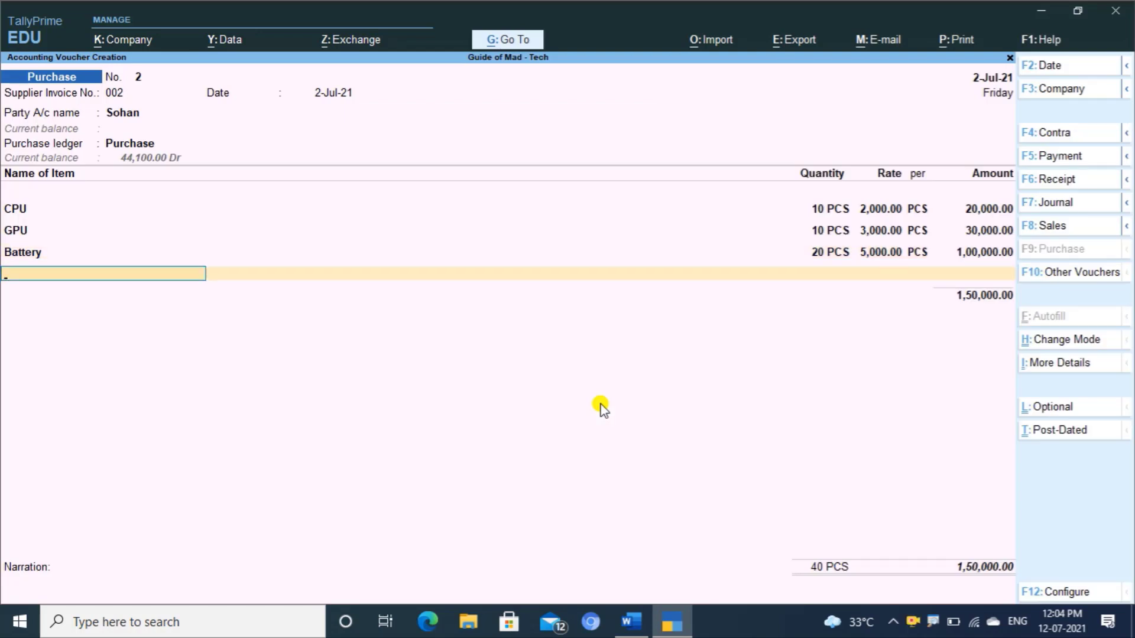
- Complete the purchase voucher with Monitor, Speaker, RAM and Laptop Skin plus the Cgst and Sgst ledgers, and save it
{"action": "type", "text": "Monitor"}
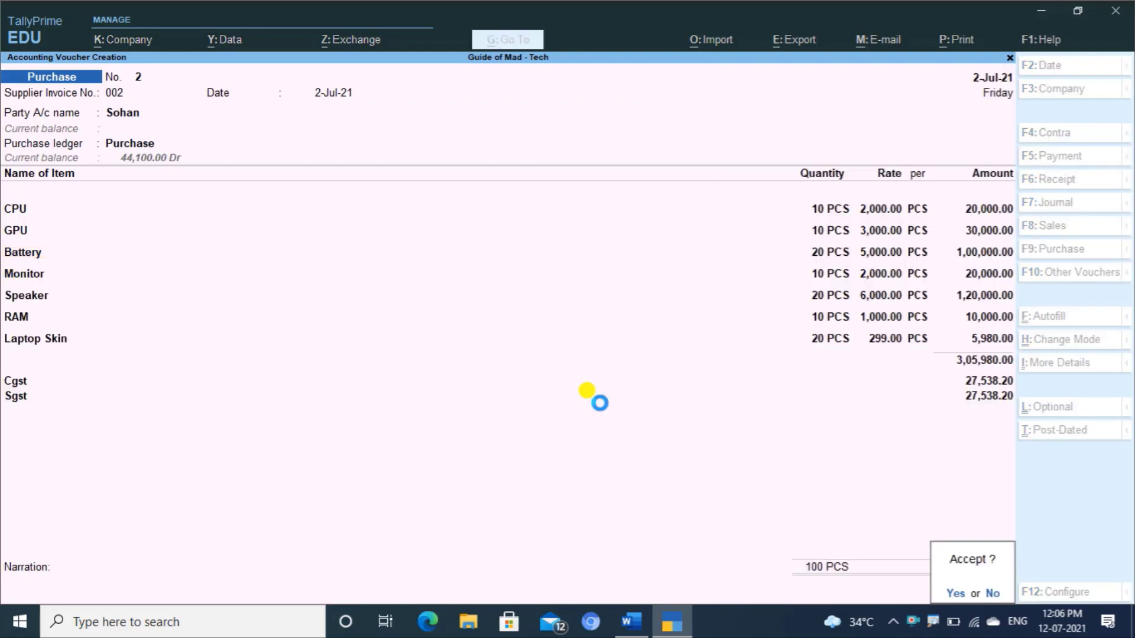
{"action": "key", "text": "Return"}
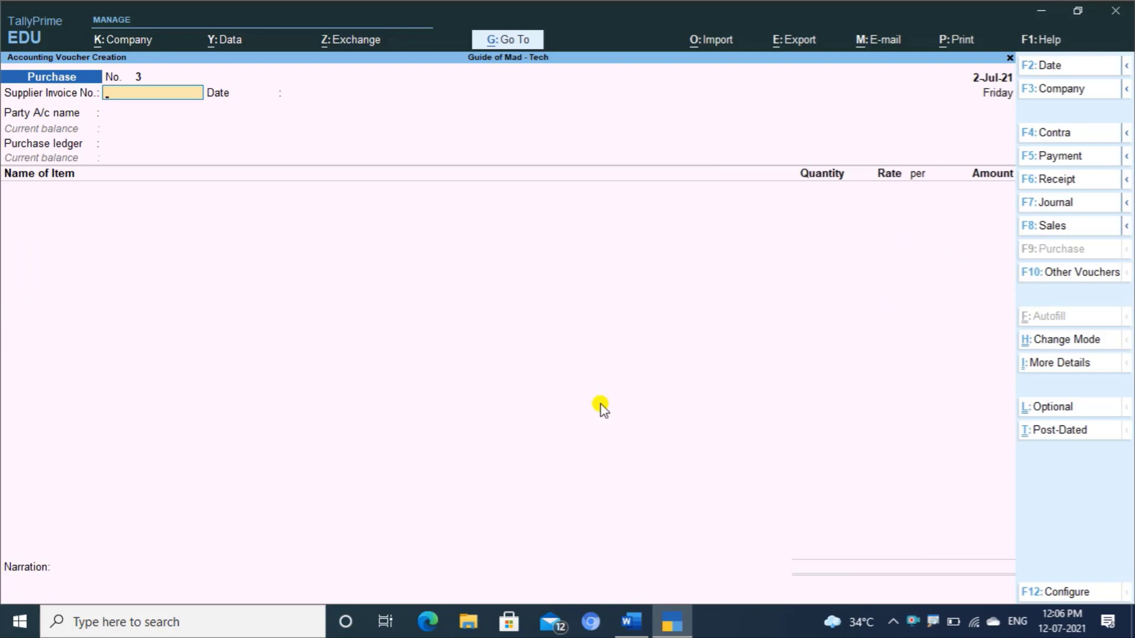
- Start a Manufacturing Voucher for 10 PCS of HP Laptop using the Hp Laptop BOM in Main Location
{"action": "key", "text": "alt"}
{"action": "key", "text": "alt+F7"}
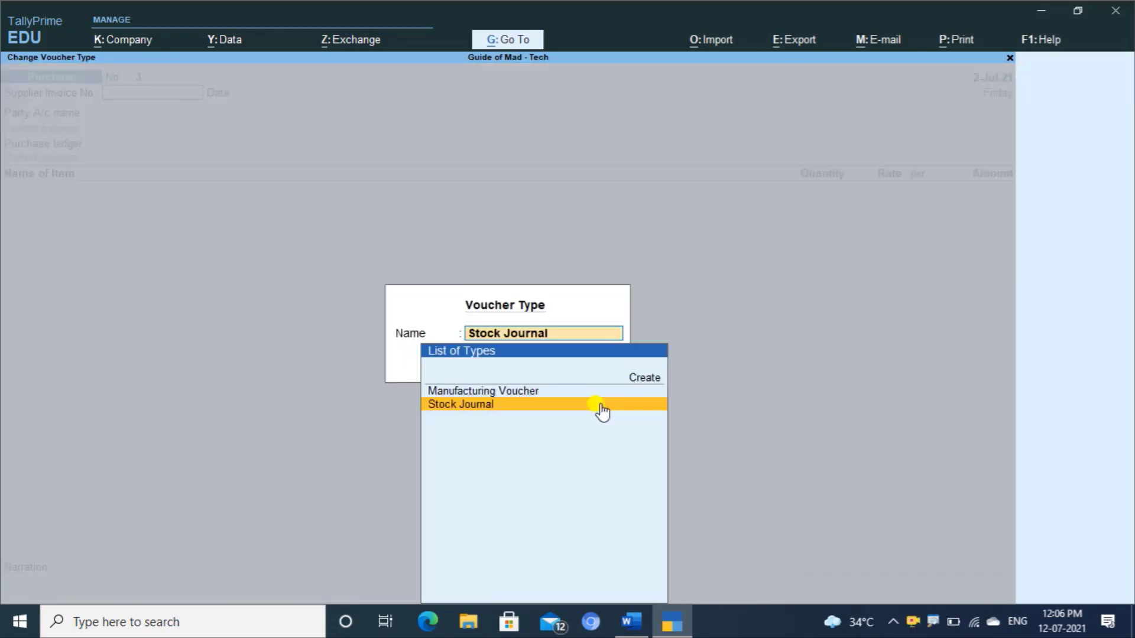
{"action": "key", "text": "Up"}
{"action": "key", "text": "Return"}
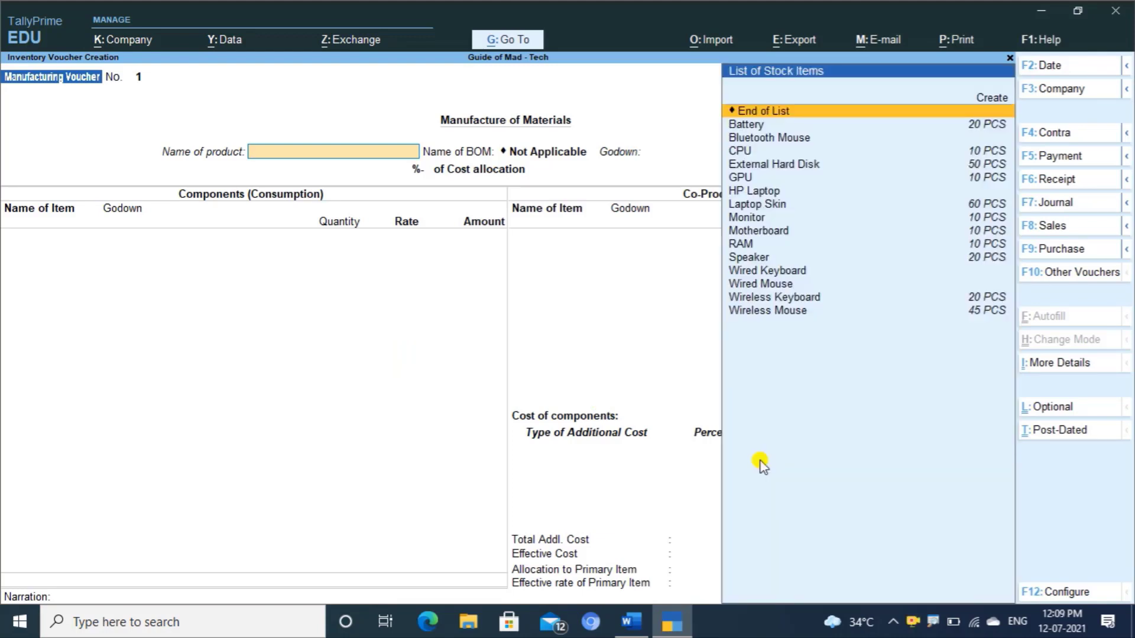
{"action": "key", "text": "alt+F7"}
{"action": "key", "text": "Return"}
{"action": "type", "text": "hp"}
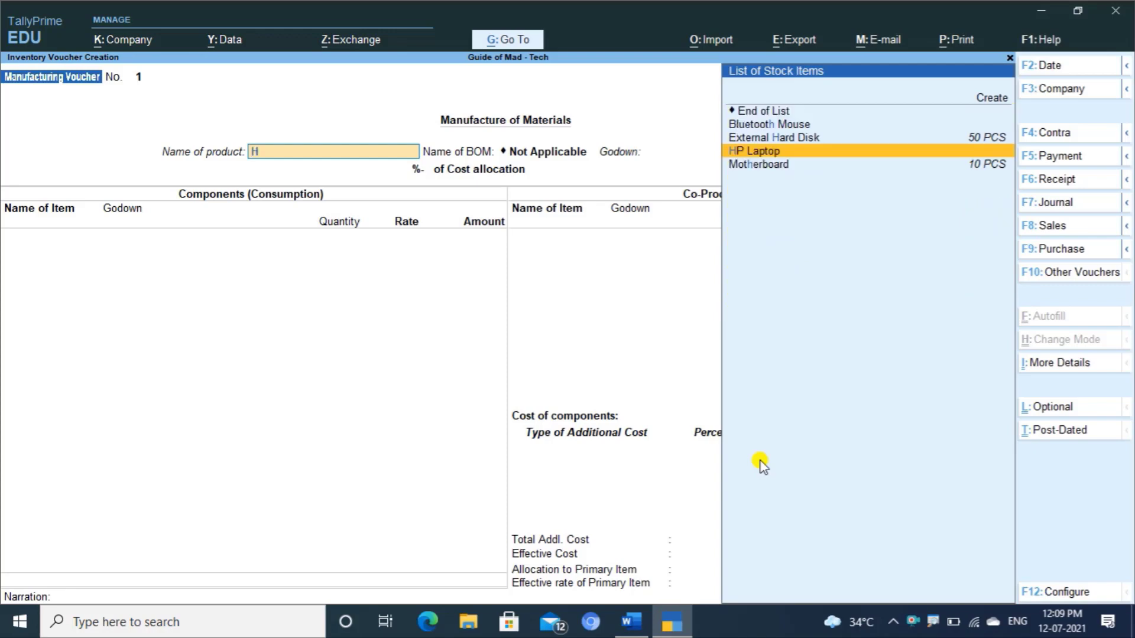
{"action": "key", "text": "Return"}
{"action": "key", "text": "Return"}
{"action": "key", "text": "Return"}
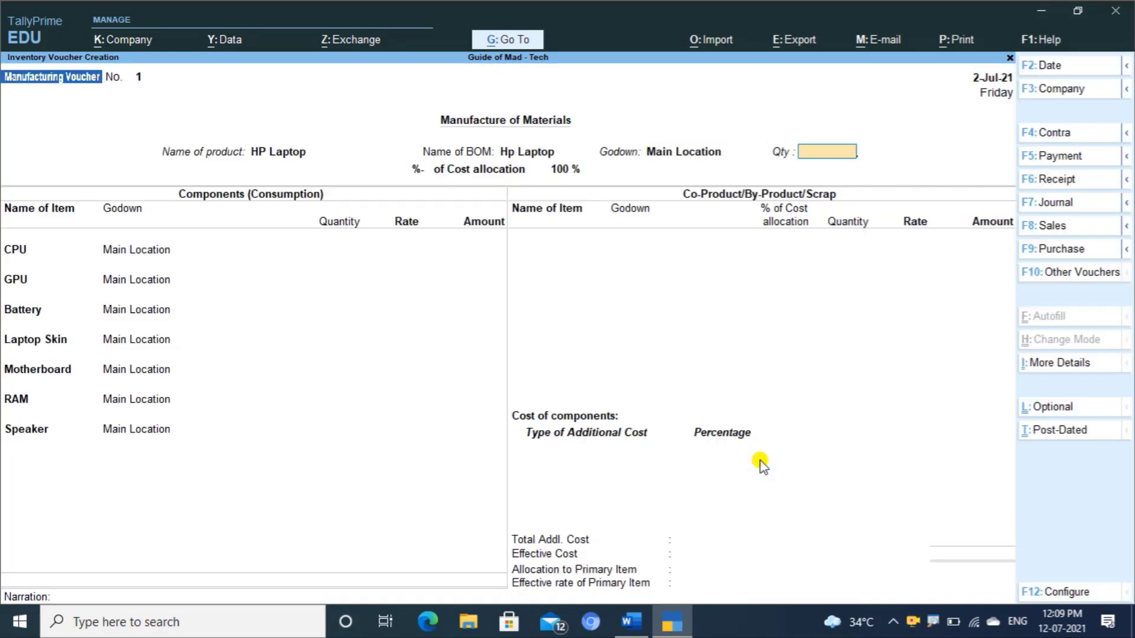
{"action": "type", "text": "10"}
{"action": "key", "text": "Return"}
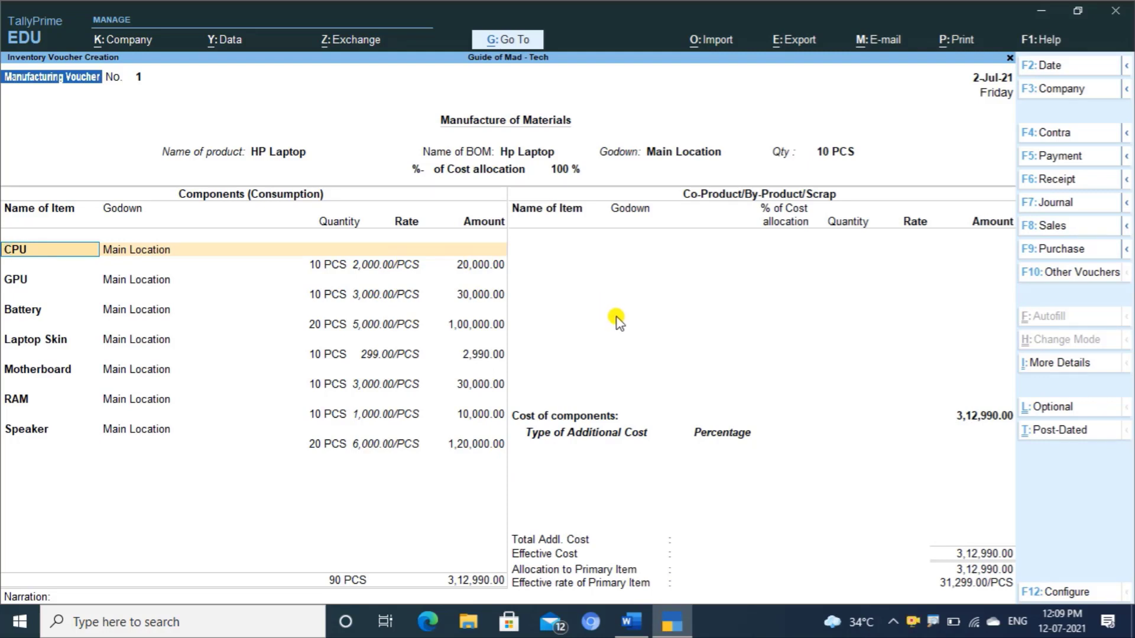
- Leave the co-product list empty and add Wages at 2 % as an additional cost of the manufactured laptops
{"action": "left_click", "coordinate": [571, 247]}
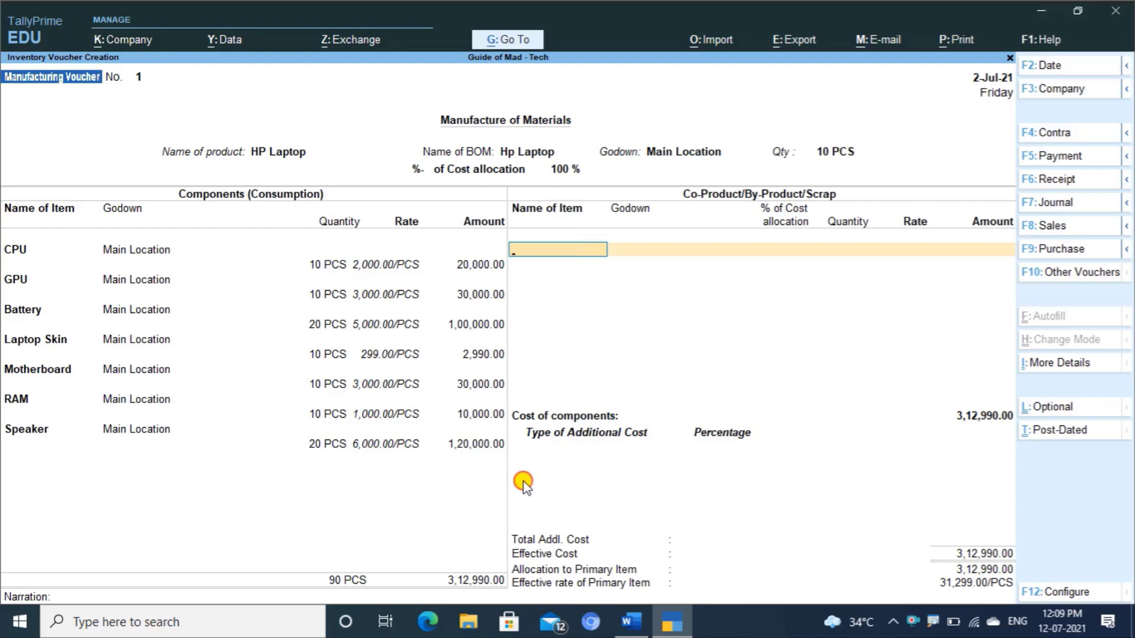
{"action": "left_click", "coordinate": [559, 458]}
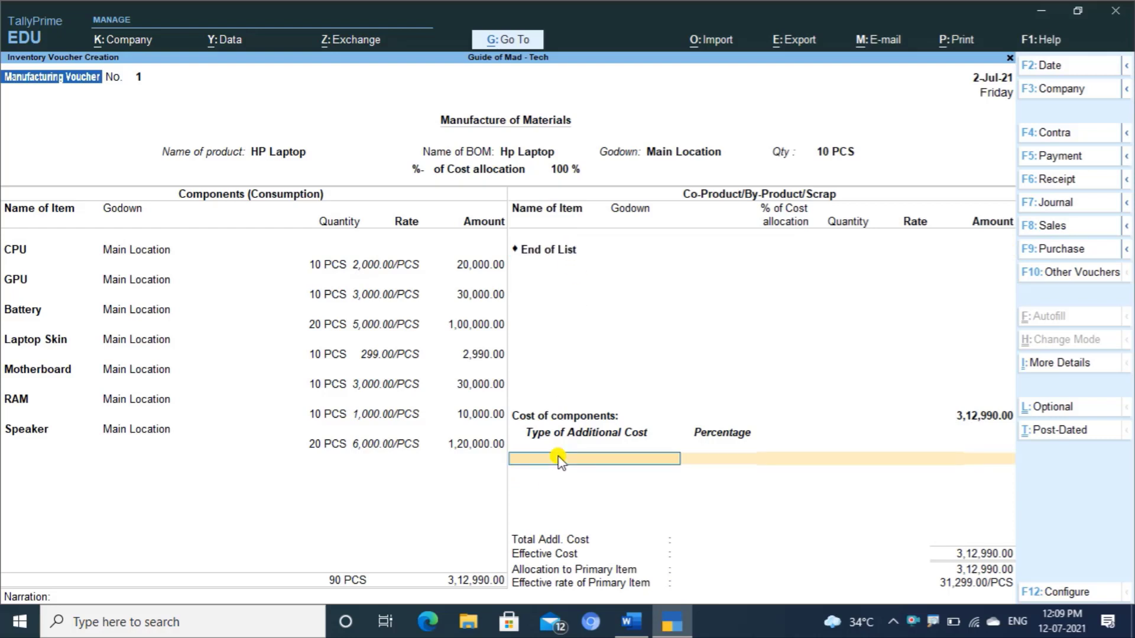
{"action": "type", "text": "Wa"}
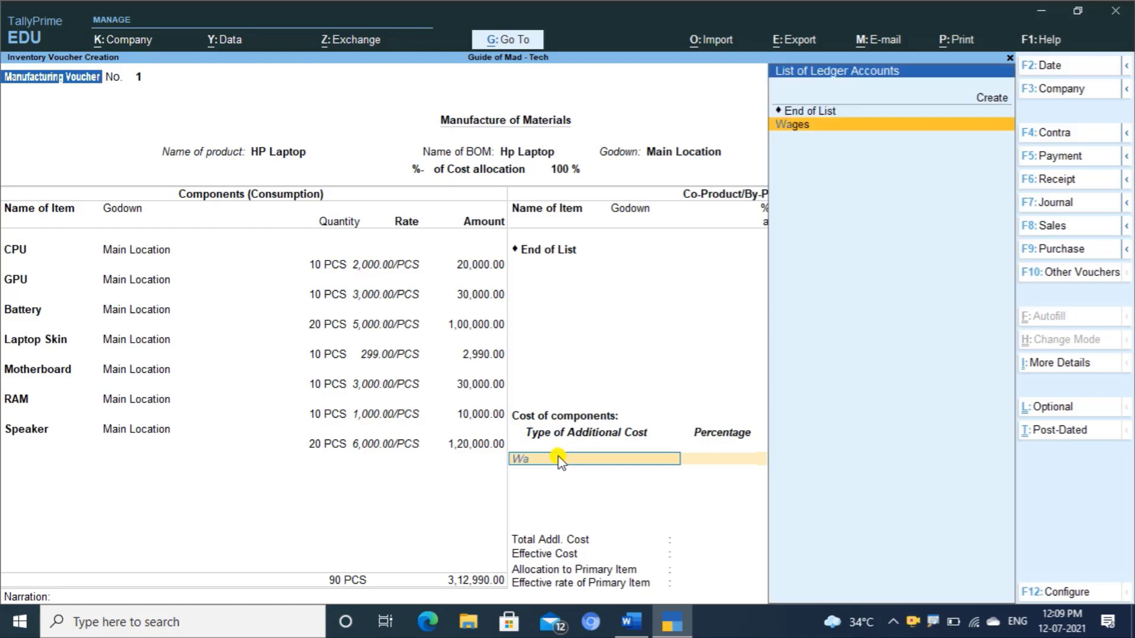
{"action": "key", "text": "Return"}
{"action": "type", "text": "2"}
{"action": "key", "text": "Return"}
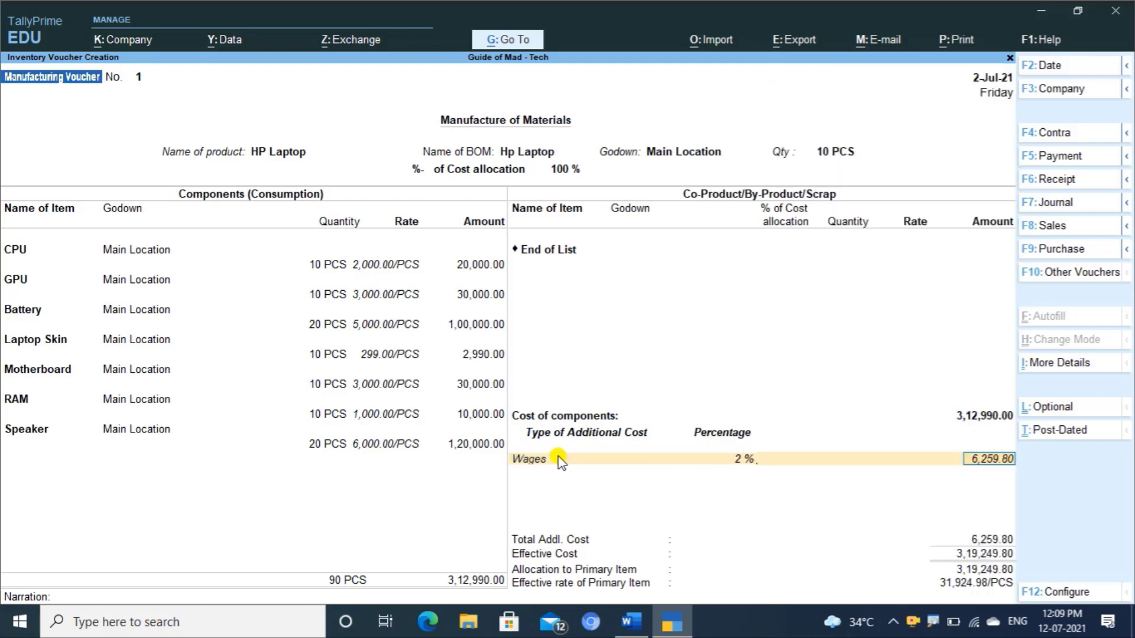
{"action": "key", "text": "Return"}
- Add Electricity Expenses at 2 % as a further additional cost and save the manufacturing voucher without a narration
{"action": "type", "text": "E"}
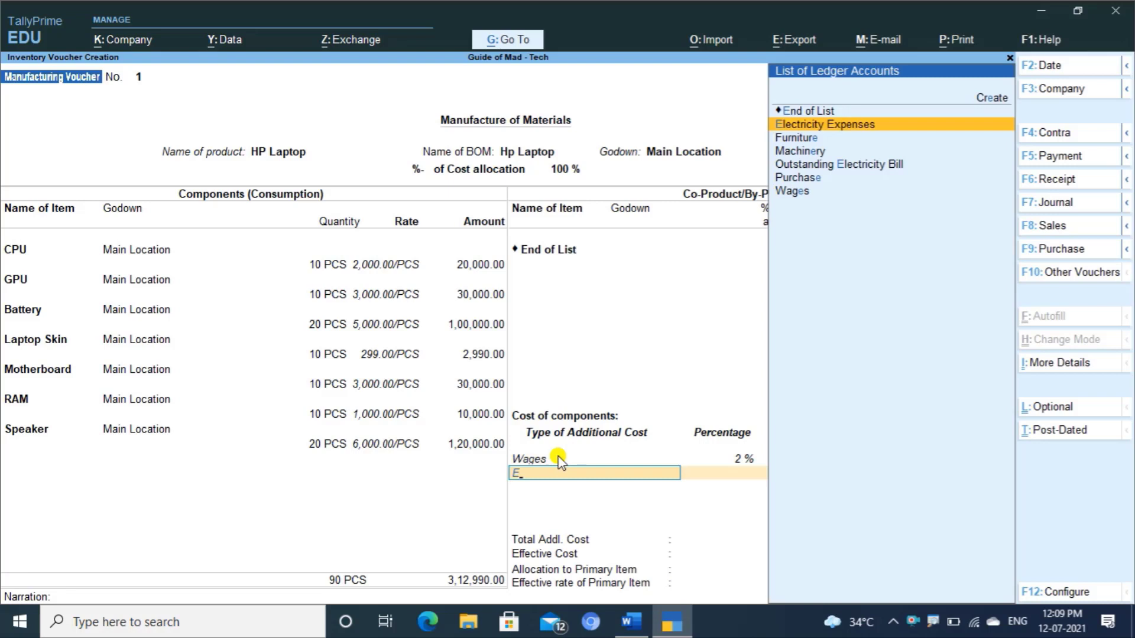
{"action": "key", "text": "Return"}
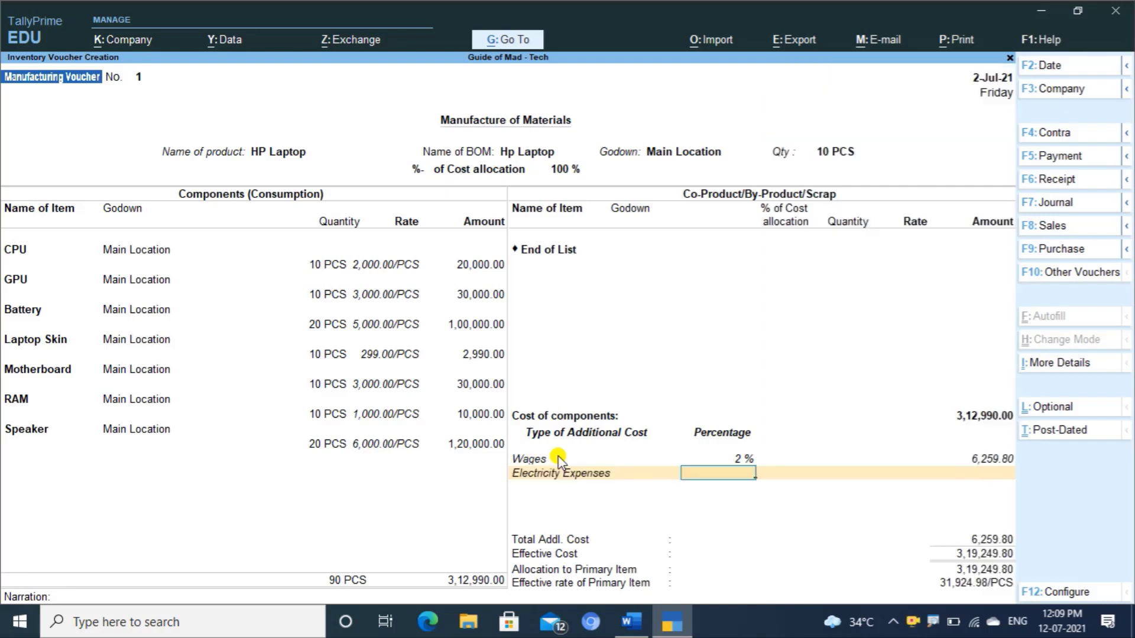
{"action": "type", "text": "2"}
{"action": "key", "text": "Return"}
{"action": "key", "text": "Return"}
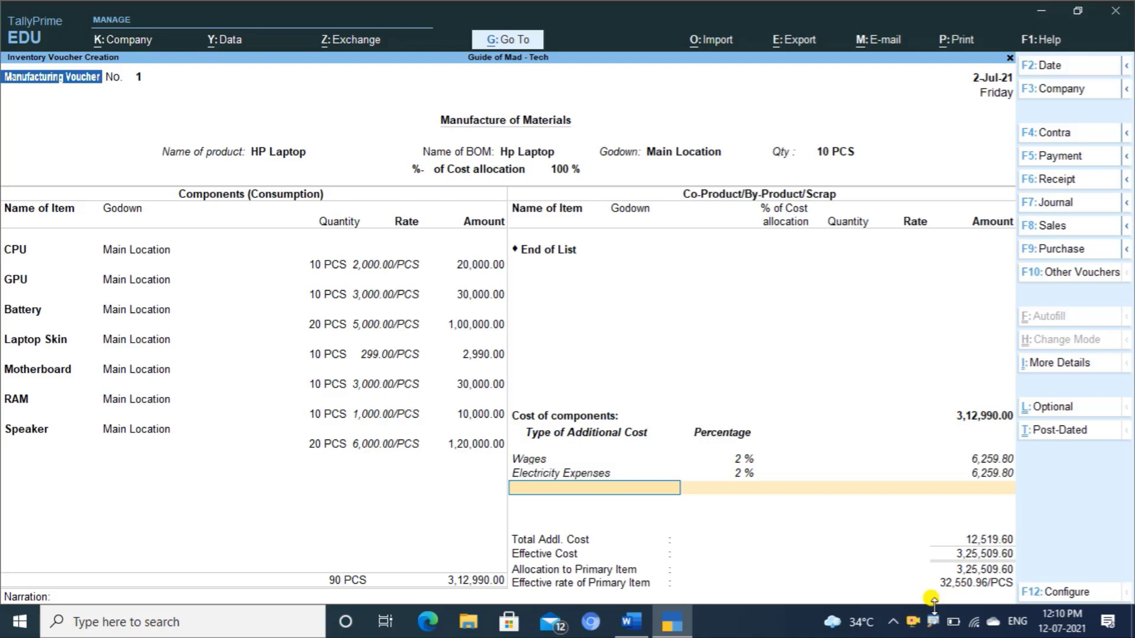
{"action": "key", "text": "Return"}
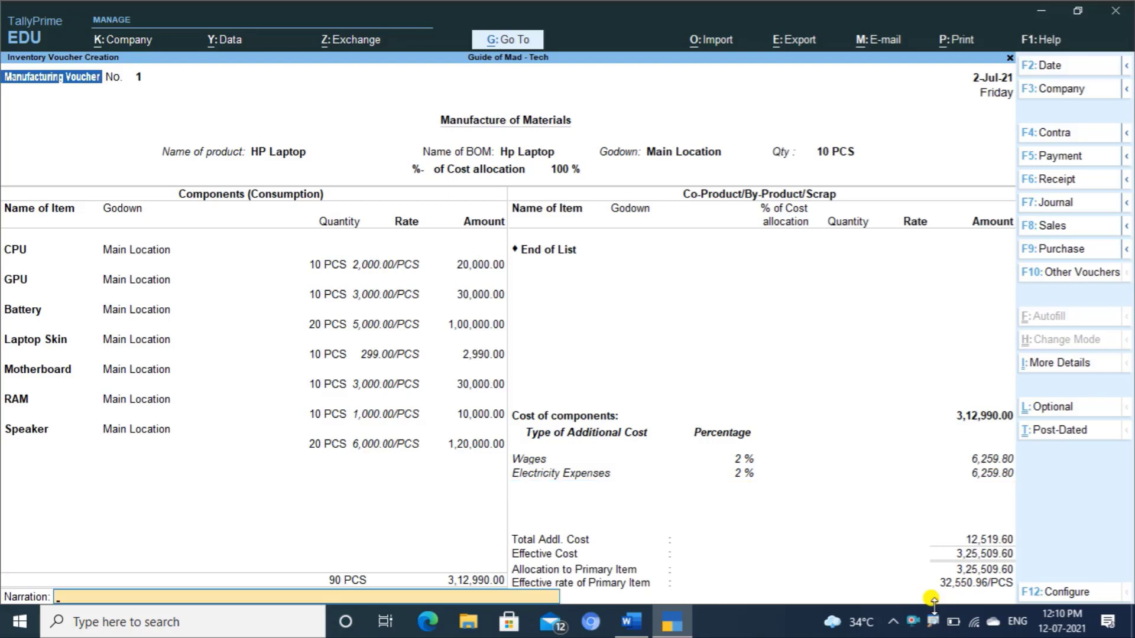
{"action": "key", "text": "Return"}
{"action": "key", "text": "Return"}
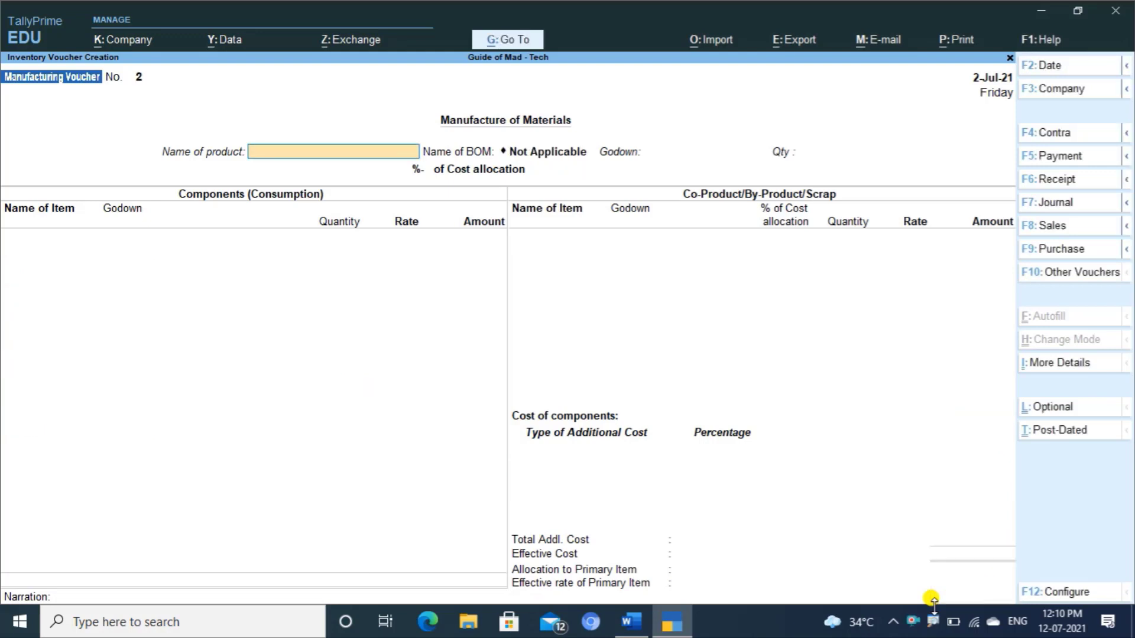
- Start a sales voucher for the party Micro Solution with Sales as the sales ledger
{"action": "key", "text": "F8"}
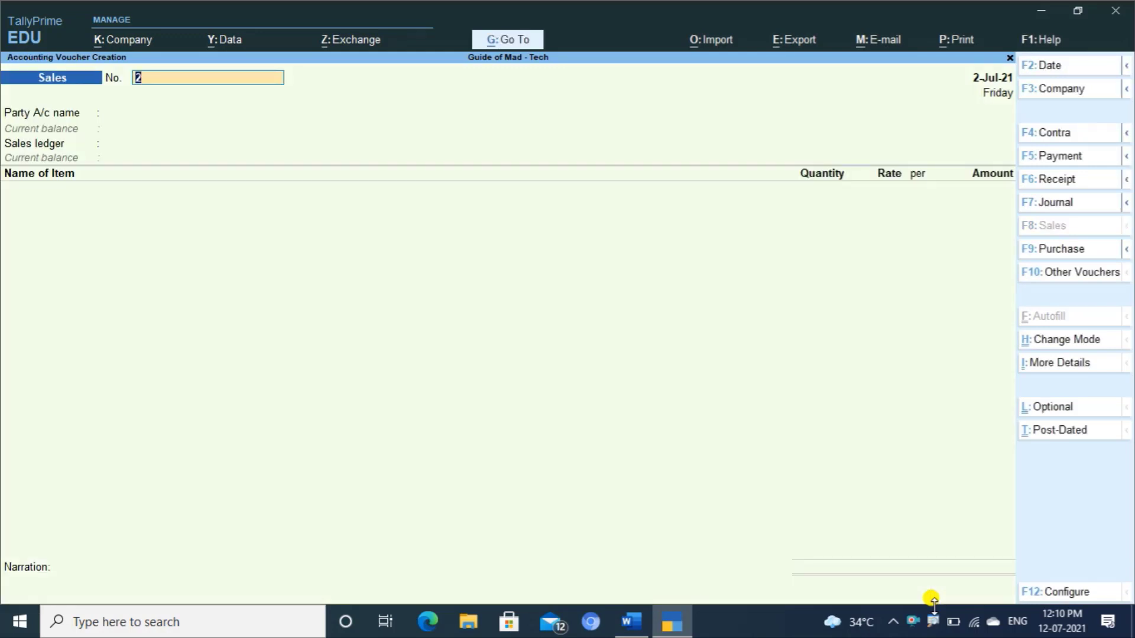
{"action": "key", "text": "Return"}
{"action": "key", "text": "Down"}
{"action": "key", "text": "Down"}
{"action": "key", "text": "Down"}
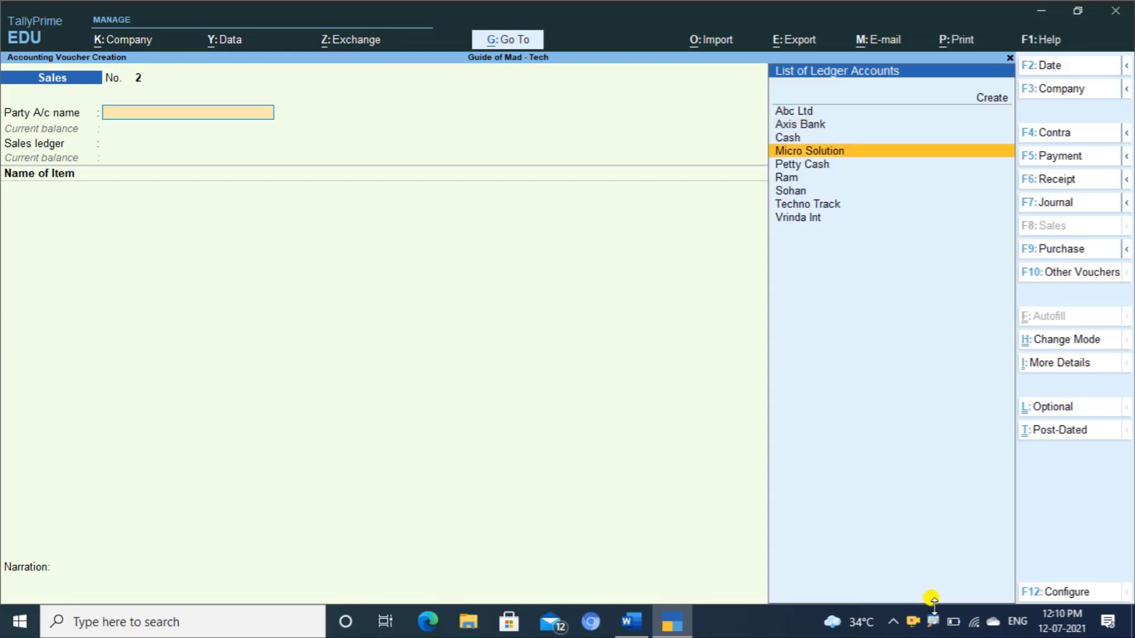
{"action": "key", "text": "Return"}
{"action": "key", "text": "ctrl+a"}
{"action": "key", "text": "ctrl+a"}
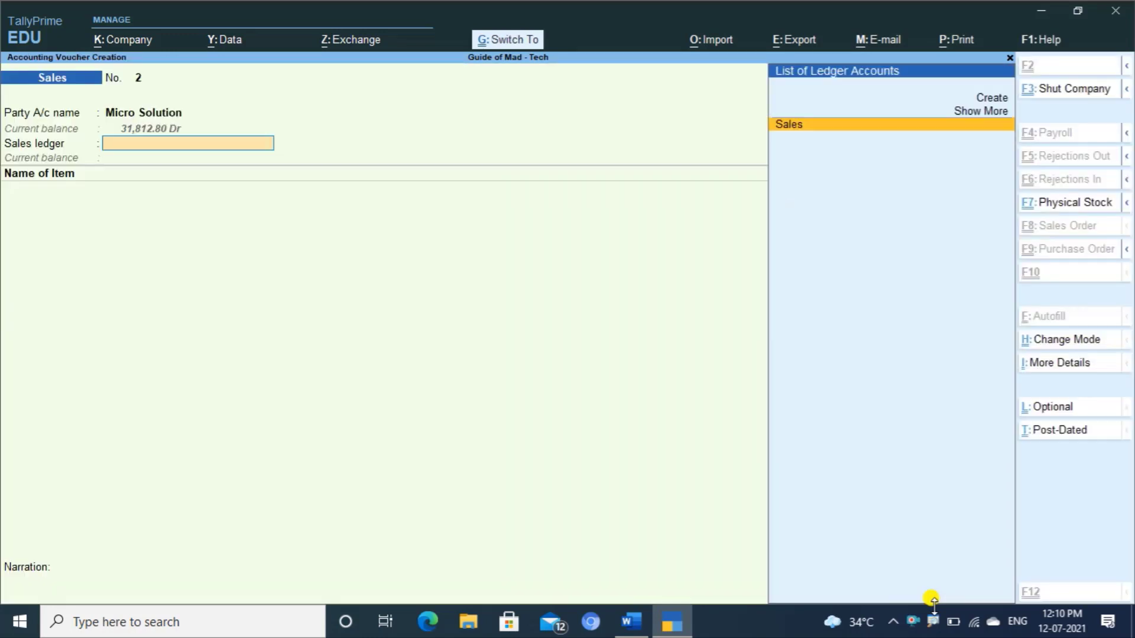
{"action": "key", "text": "Return"}
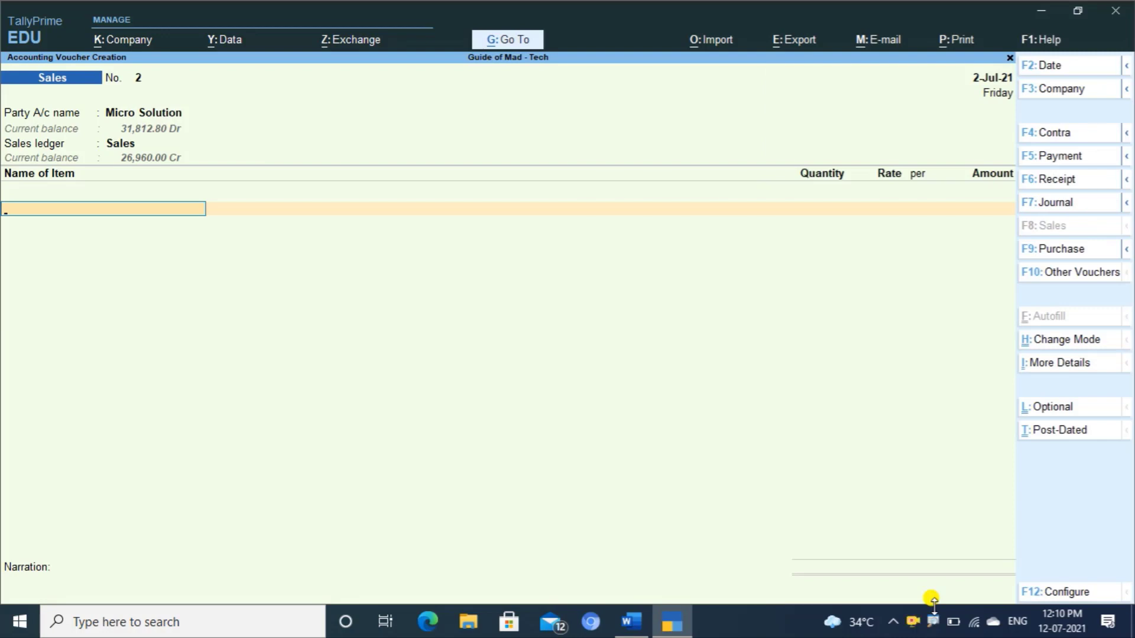
- Add HP Laptop to the sales voucher with 2 PCS at a rate of 35,000 from Main Location
{"action": "type", "text": "h"}
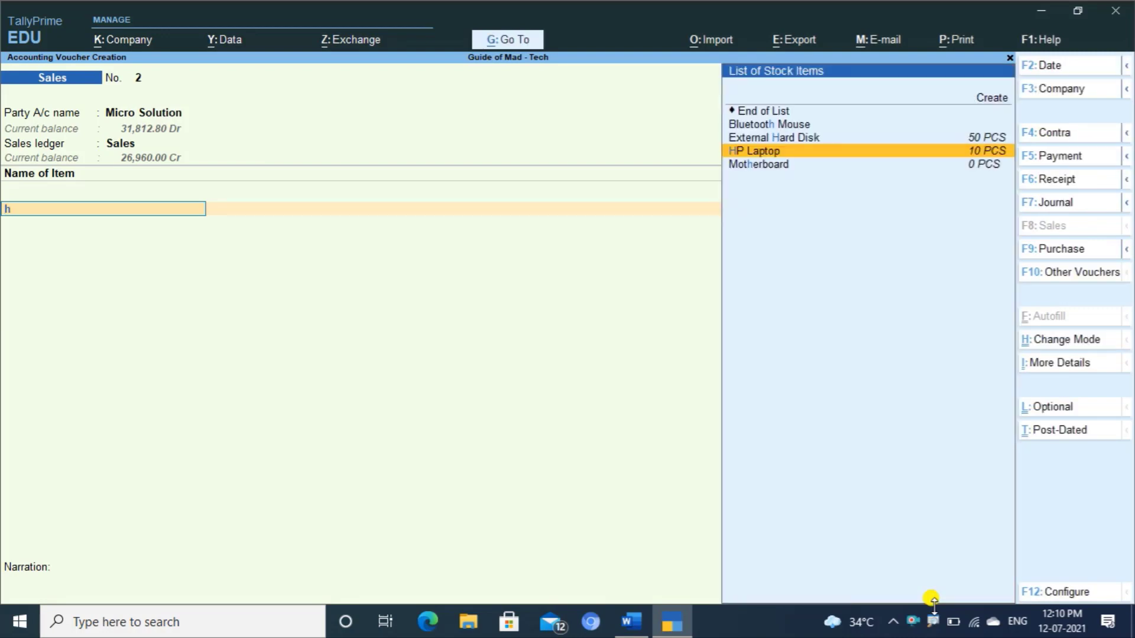
{"action": "key", "text": "Return"}
{"action": "key", "text": "Return"}
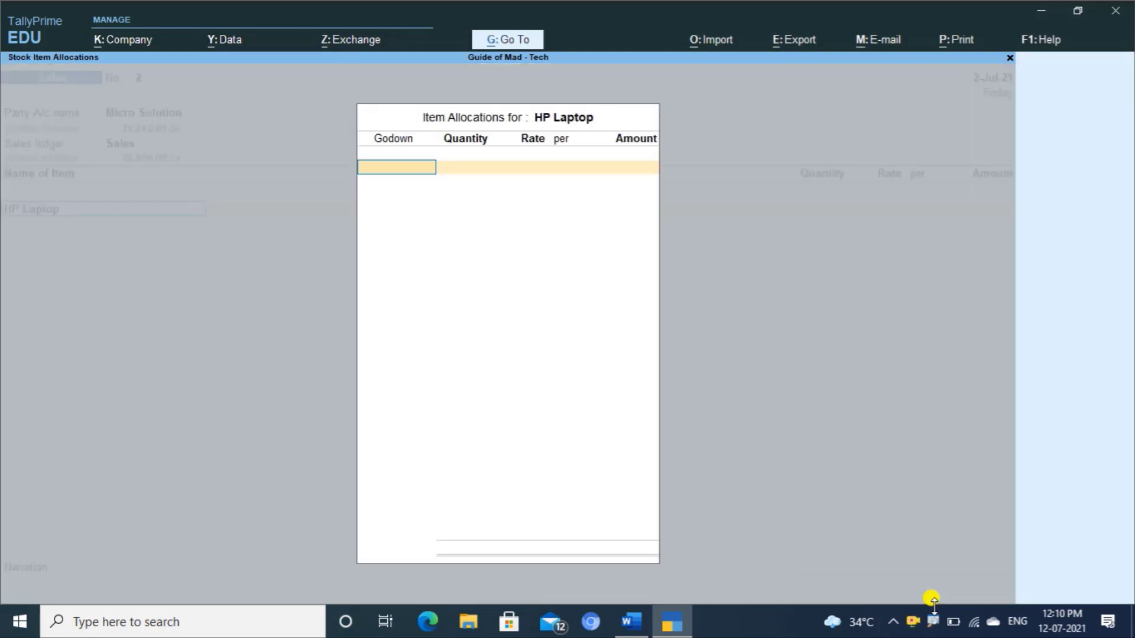
{"action": "key", "text": "Return"}
{"action": "type", "text": "2"}
{"action": "key", "text": "Return"}
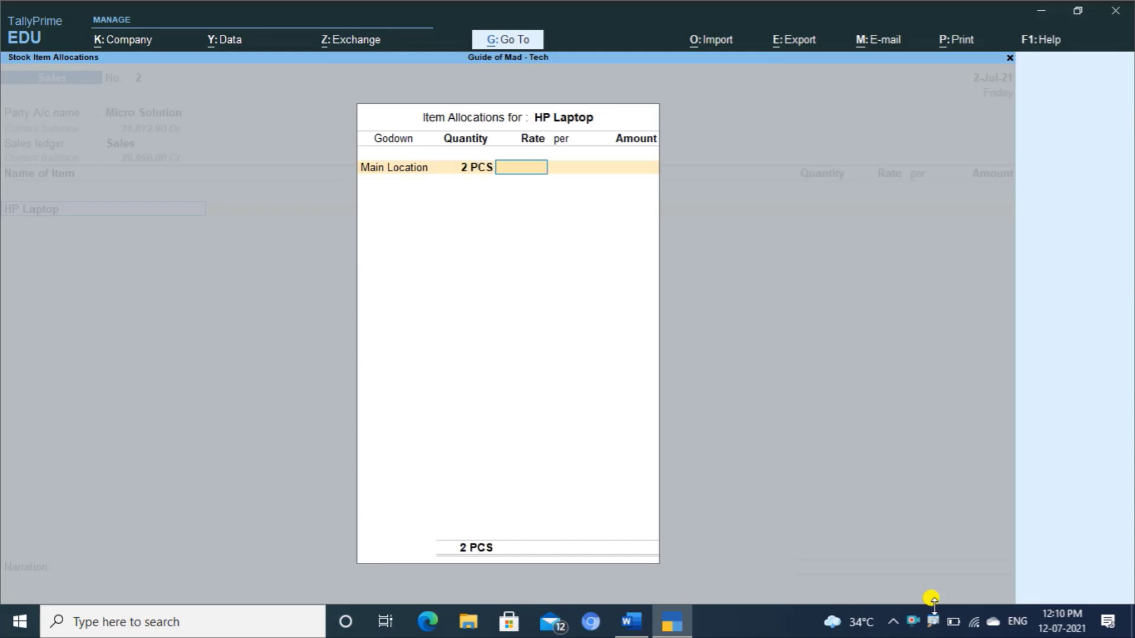
{"action": "type", "text": "35000"}
{"action": "key", "text": "Return"}
{"action": "key", "text": "Return"}
{"action": "key", "text": "Return"}
{"action": "key", "text": "Return"}
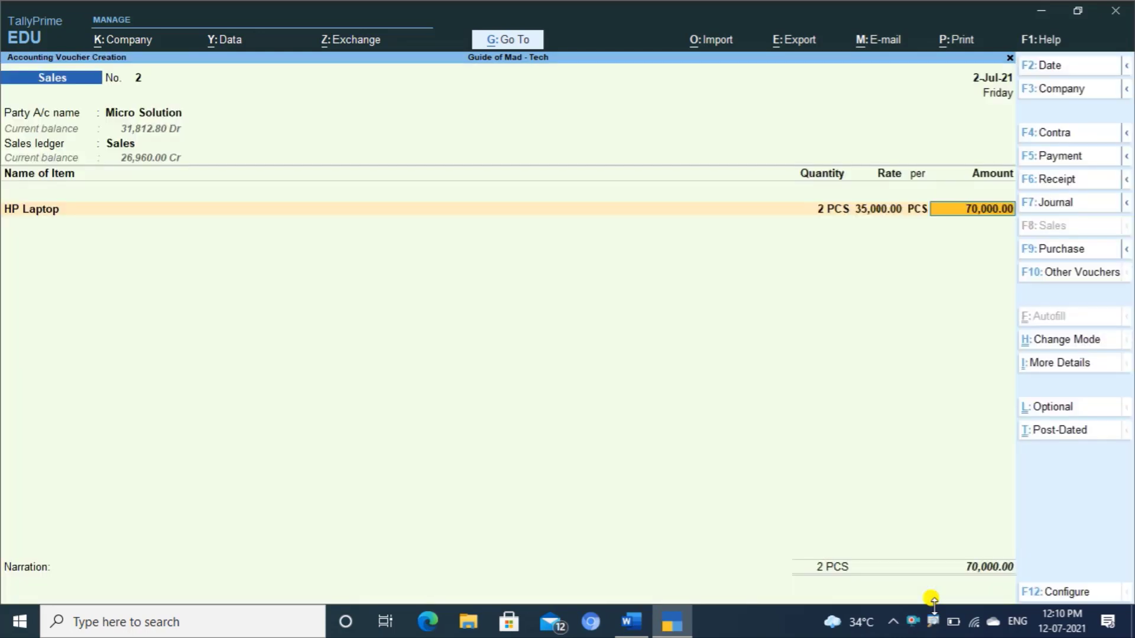
{"action": "key", "text": "Return"}
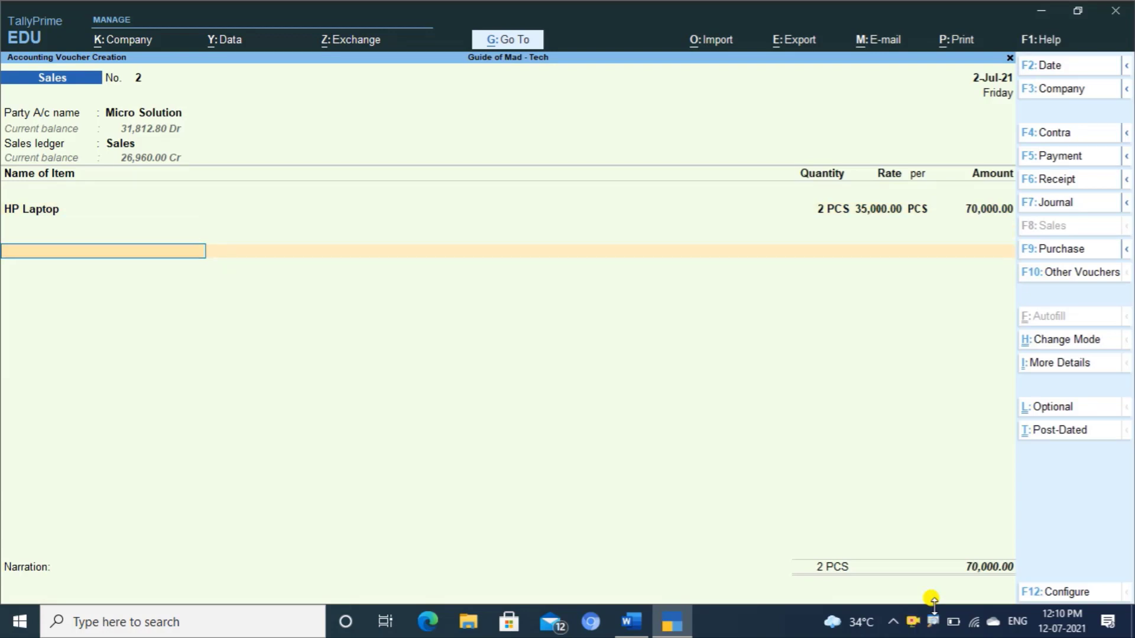
- Add the Igst ledger to the sales voucher, record the bill as a New Ref, and save the voucher
{"action": "type", "text": "i"}
{"action": "key", "text": "Return"}
{"action": "key", "text": "Return"}
{"action": "key", "text": "Return"}
{"action": "key", "text": "Return"}
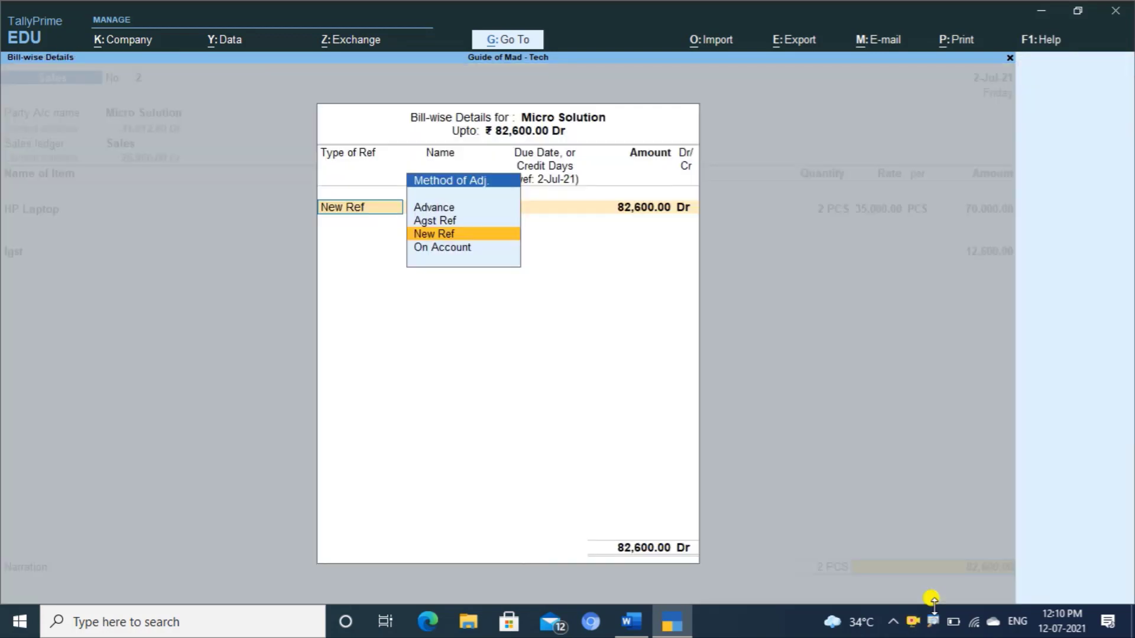
{"action": "key", "text": "Return"}
{"action": "key", "text": "Return"}
{"action": "key", "text": "Return"}
{"action": "key", "text": "Return"}
{"action": "key", "text": "Return"}
{"action": "key", "text": "Return"}
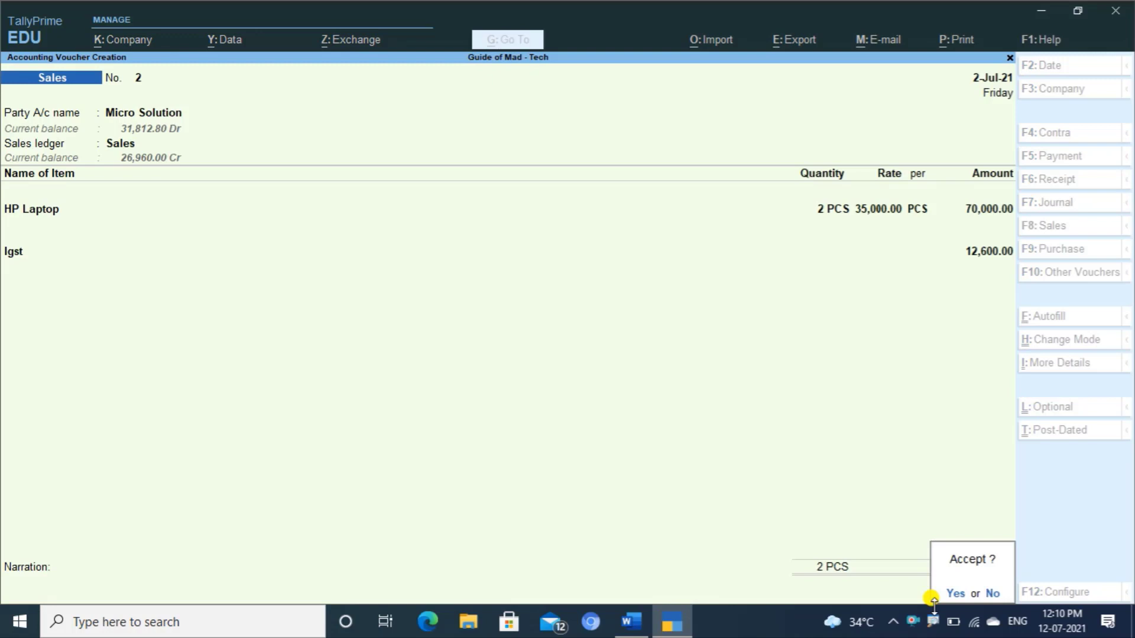
{"action": "key", "text": "Return"}
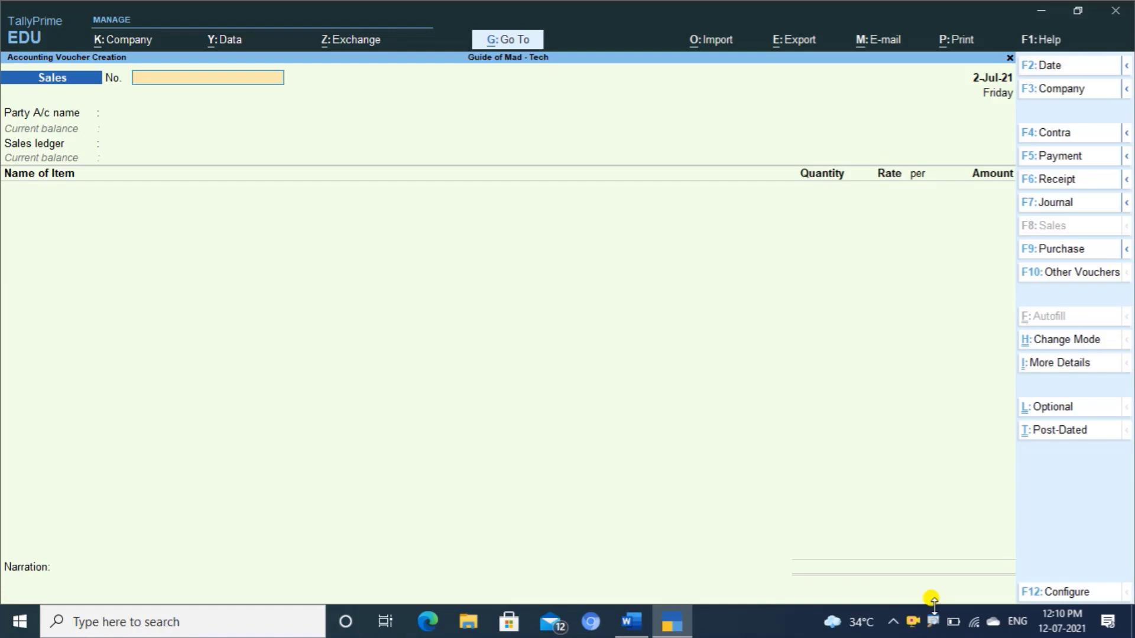
- Examine HP Laptop's monthly stock movement and its July vouchers from the Stock Summary report
{"action": "key", "text": "alt+g"}
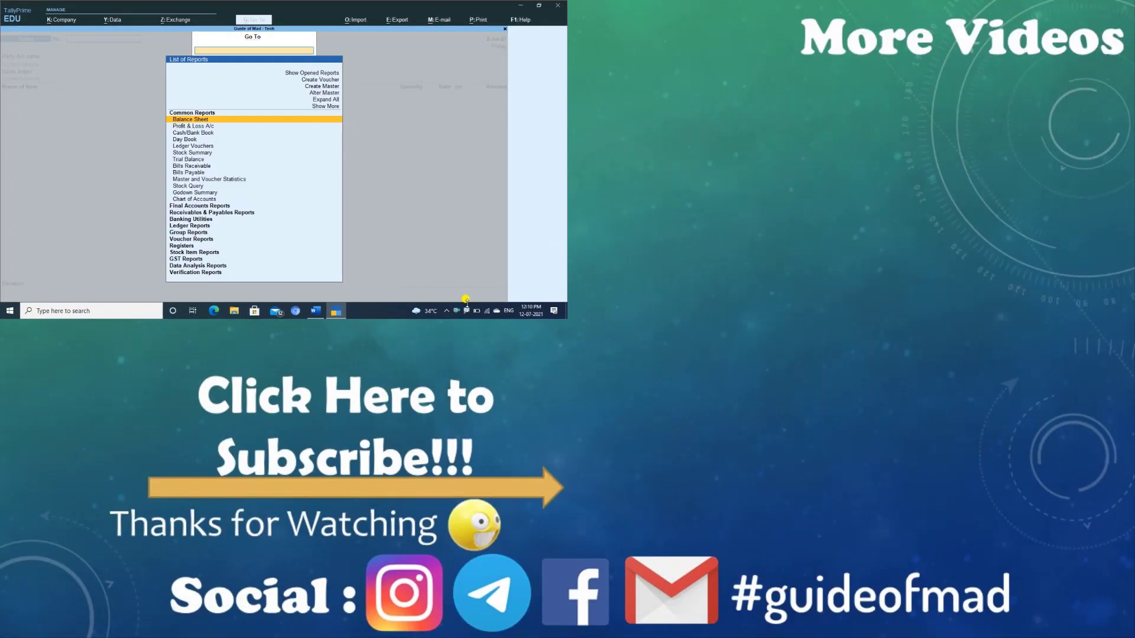
{"action": "type", "text": "St"}
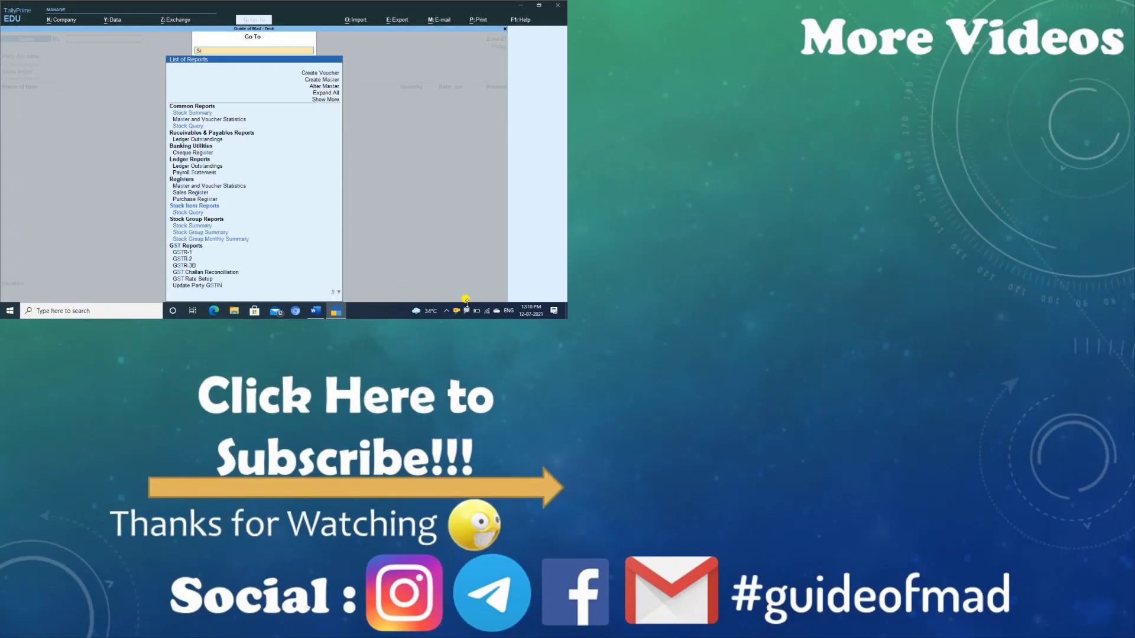
{"action": "key", "text": "Return"}
{"action": "key", "text": "Down"}
{"action": "key", "text": "Down"}
{"action": "key", "text": "Down"}
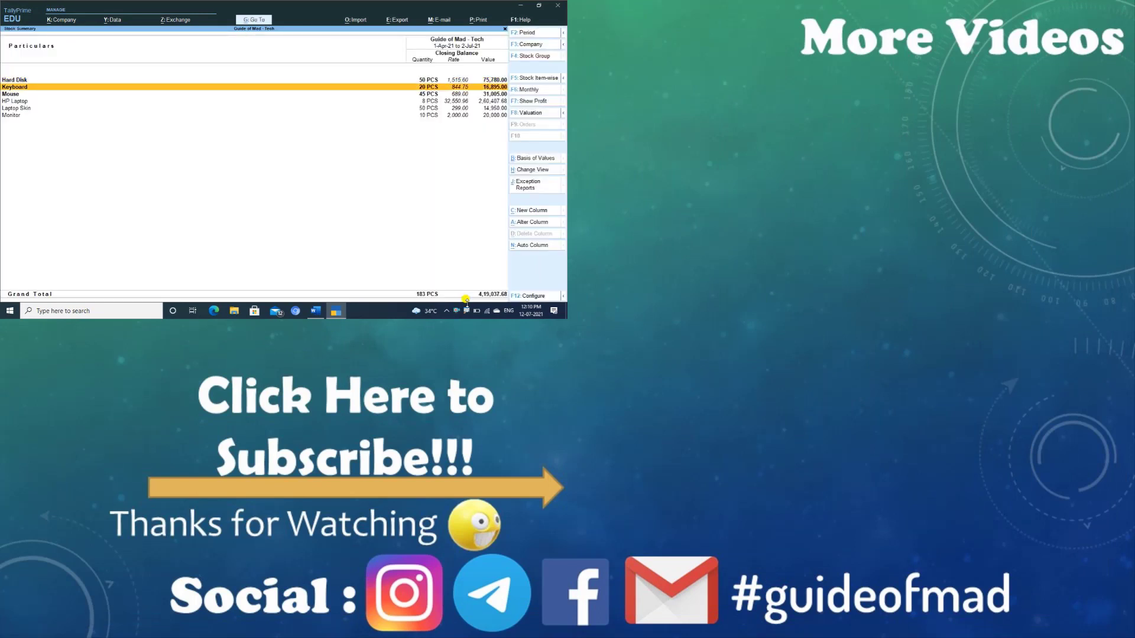
{"action": "key", "text": "Return"}
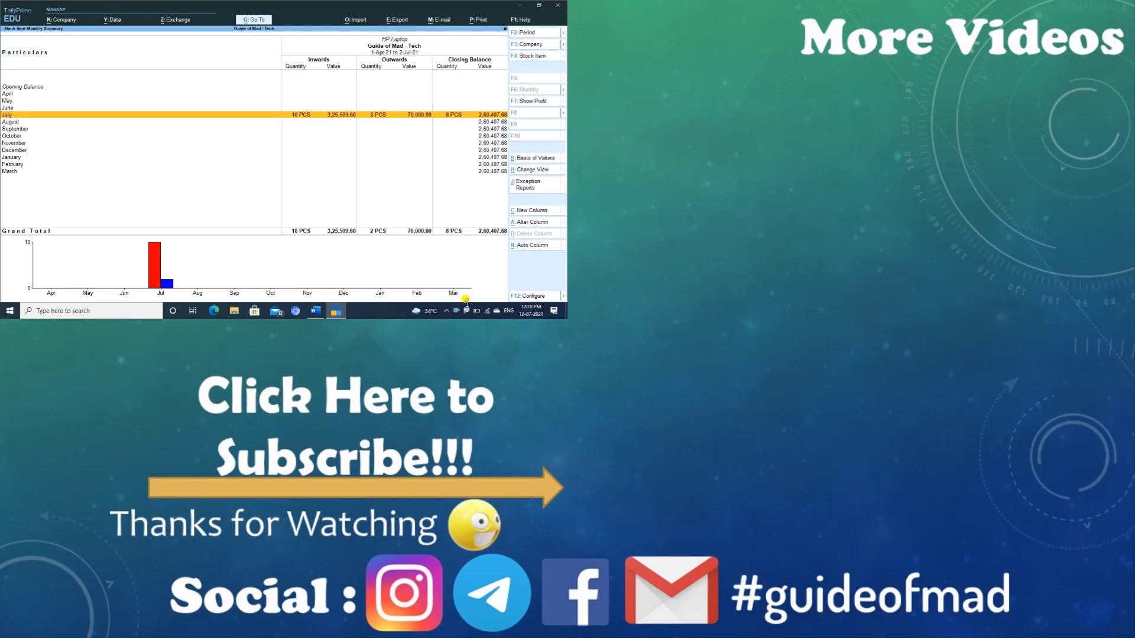
{"action": "key", "text": "Return"}
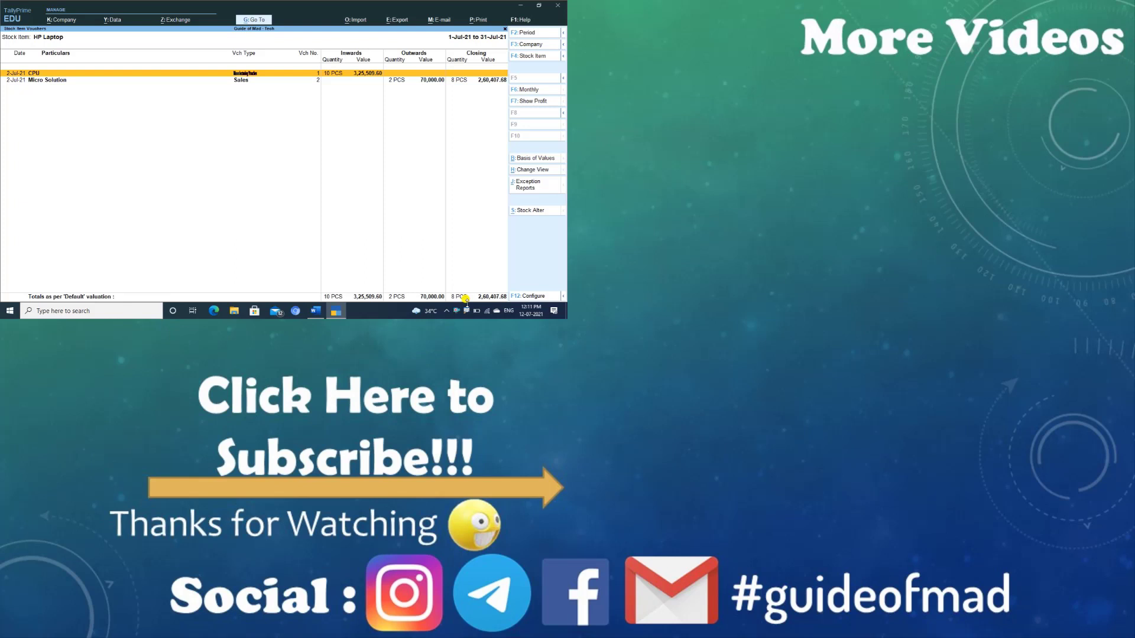
{"action": "key", "text": "Escape"}
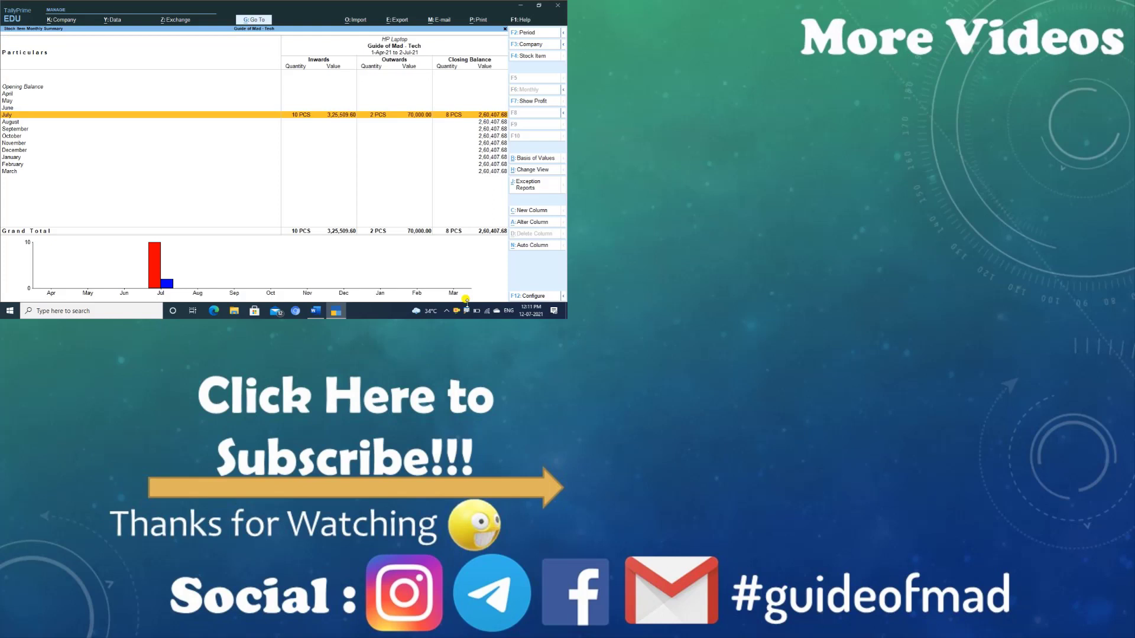